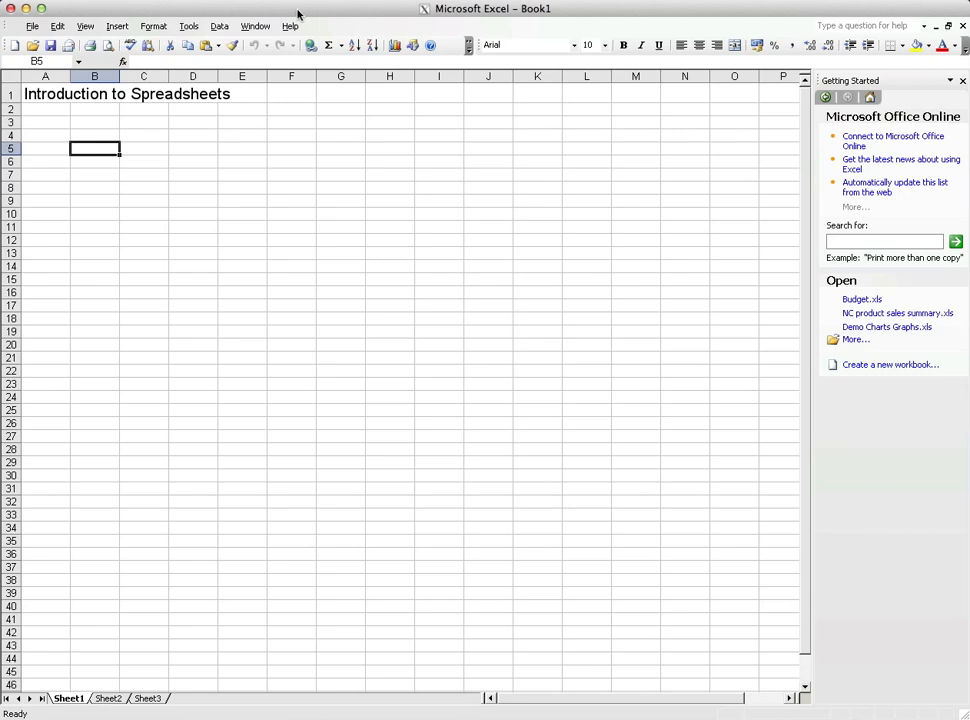
# Browse the available commands from file handling through help, and finish by selecting cell D8
pyautogui.click(32, 26)
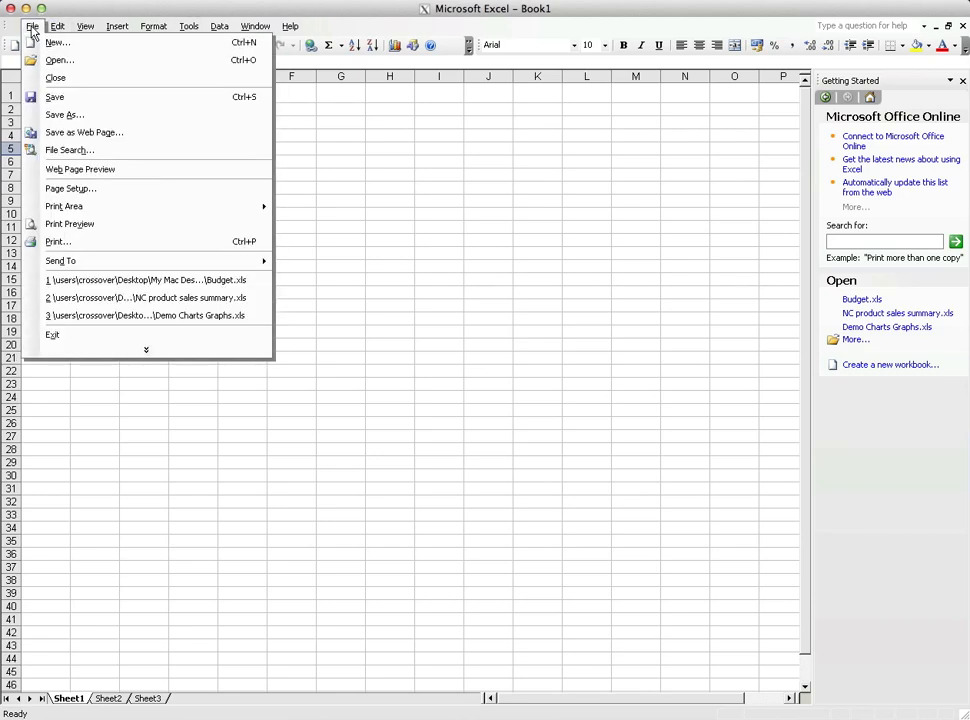
pyautogui.click(32, 26)
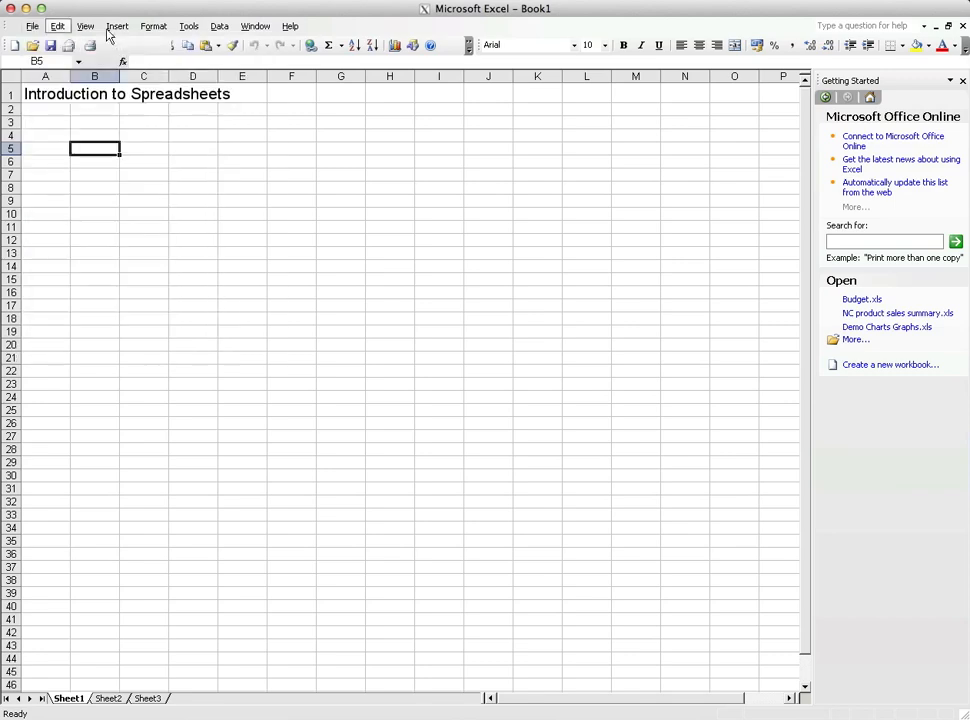
pyautogui.click(190, 26)
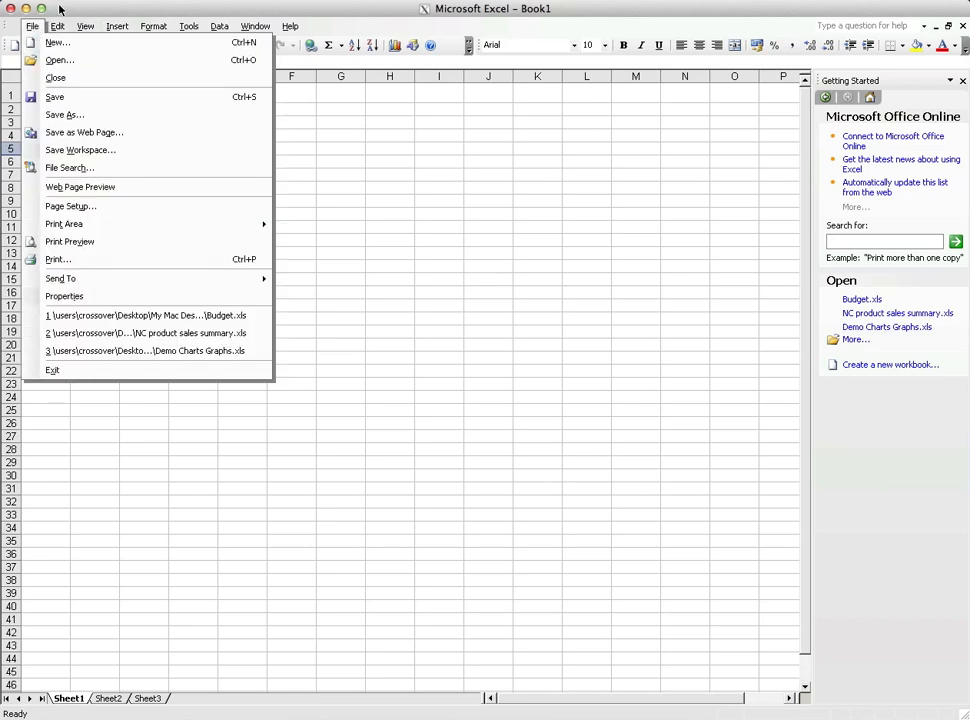
pyautogui.press('Escape')
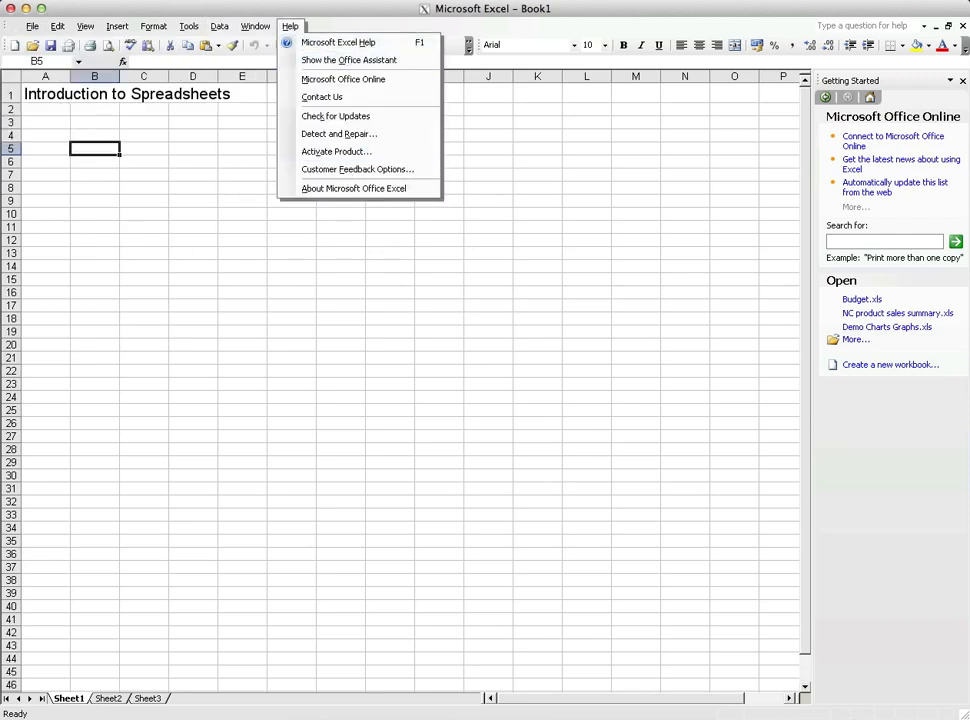
pyautogui.click(208, 188)
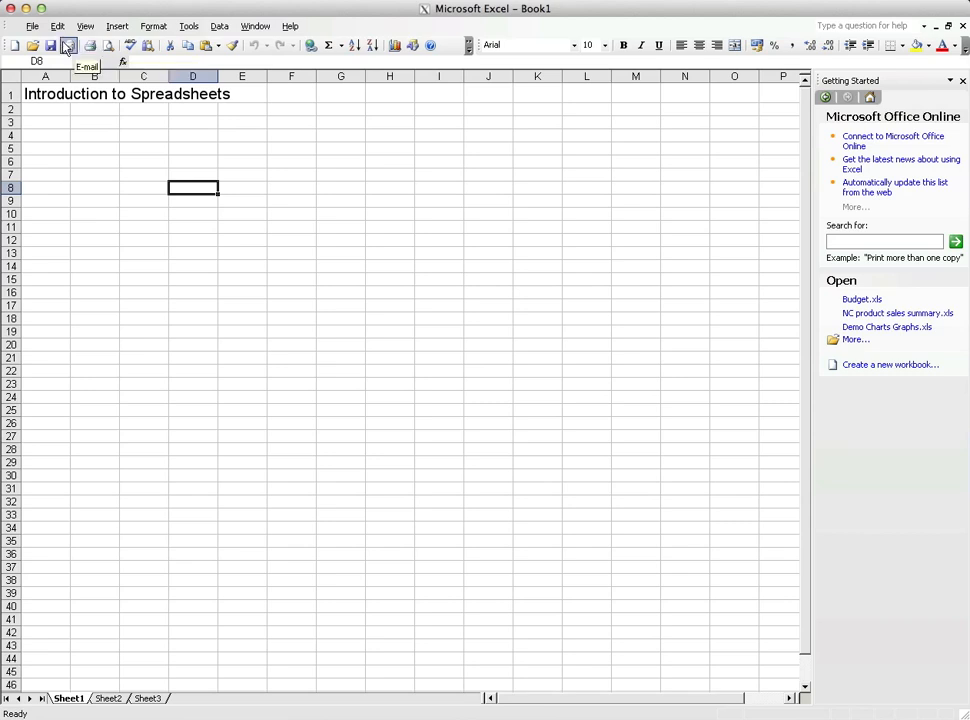
# Expand the full list of file commands, look over the editing and data commands, and return to the sheet at cell G3
pyautogui.click(34, 28)
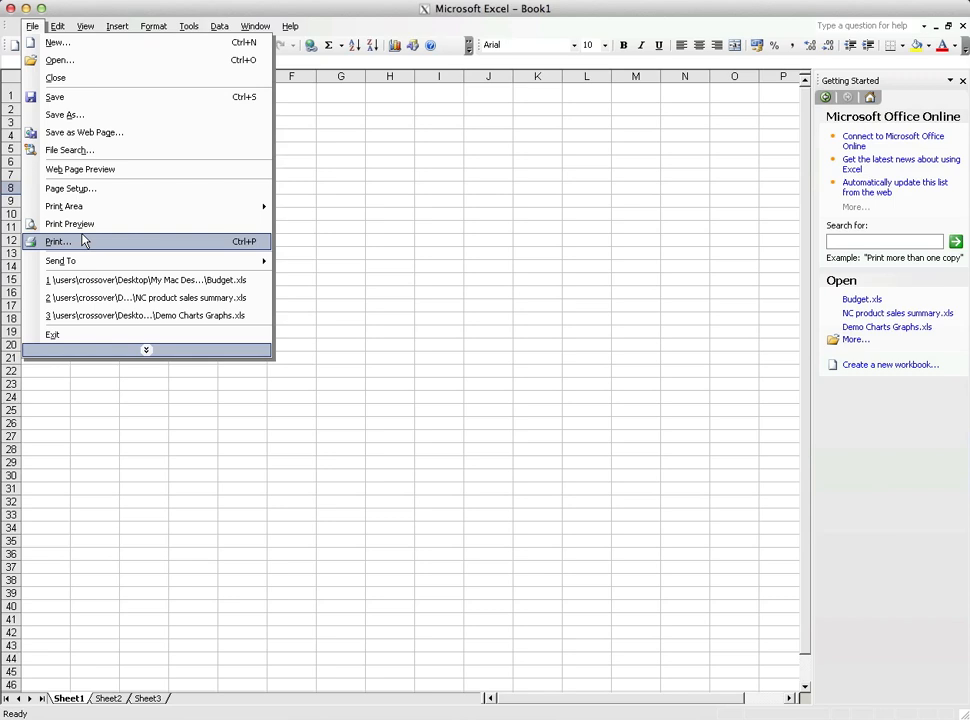
pyautogui.click(158, 350)
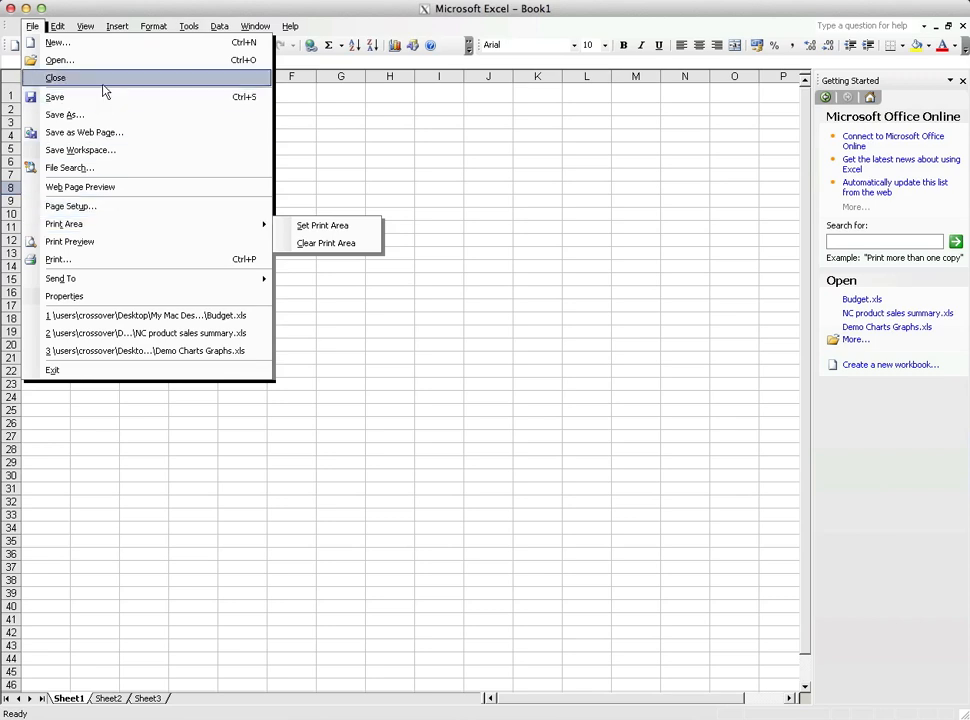
pyautogui.moveTo(93, 29)
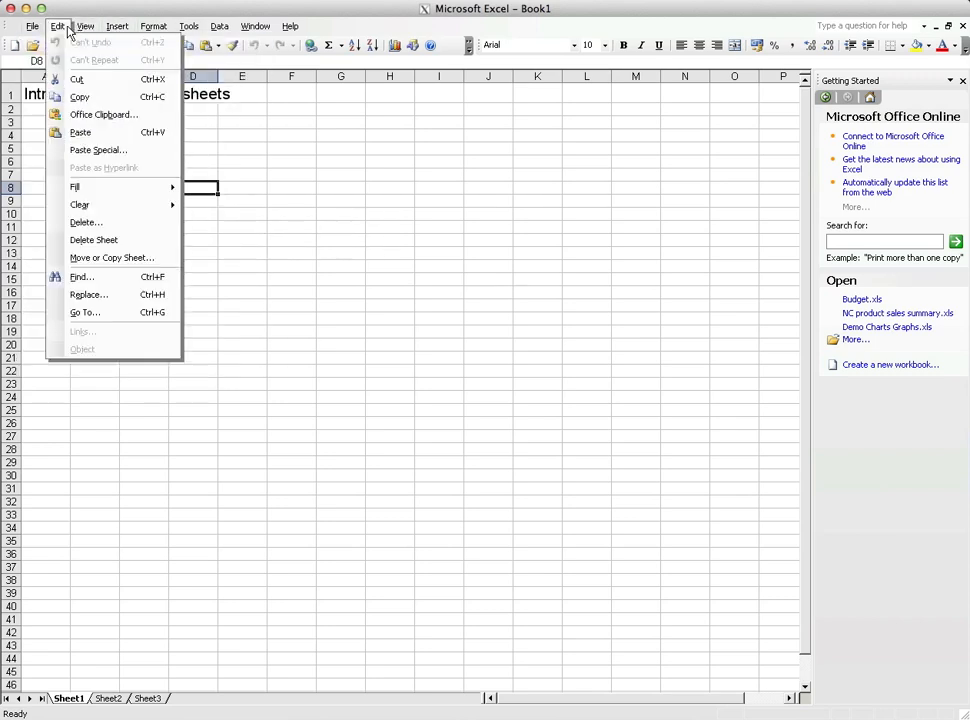
pyautogui.moveTo(196, 30)
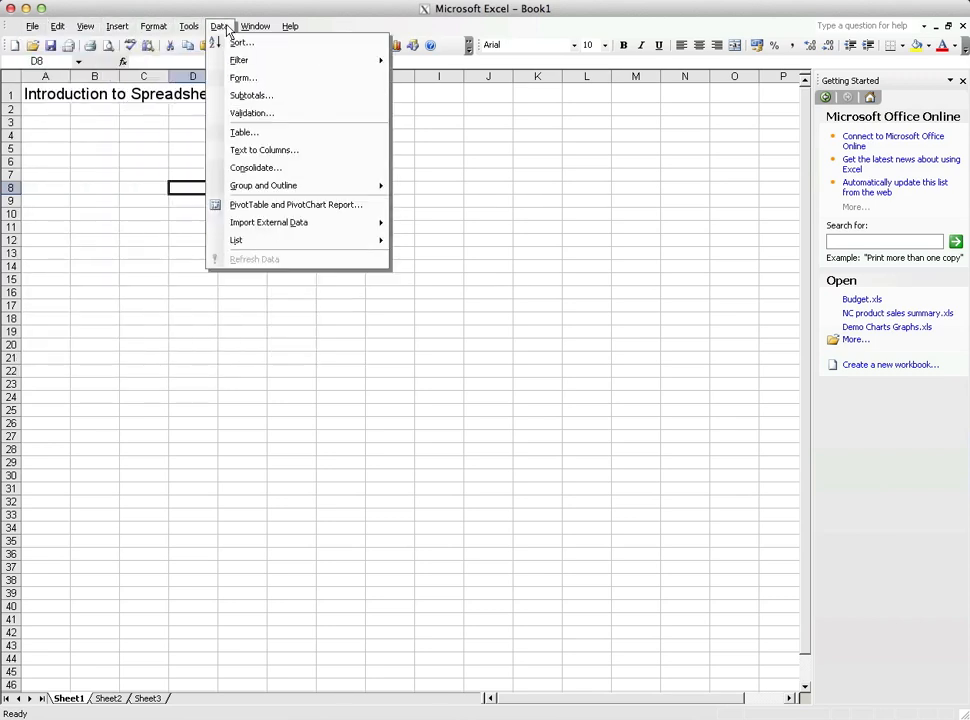
pyautogui.moveTo(24, 22)
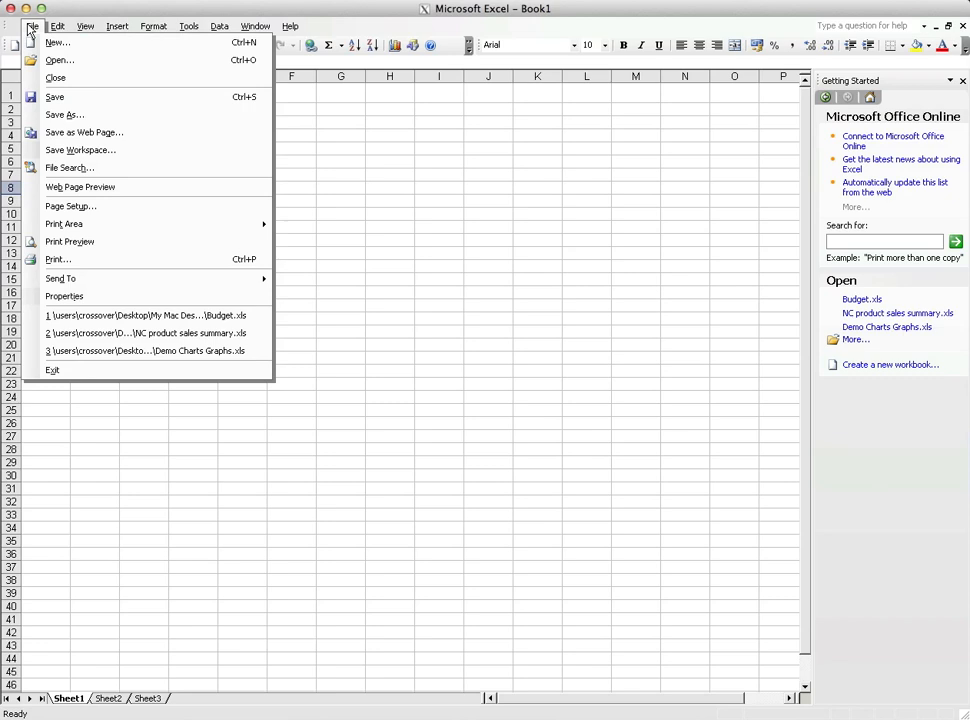
pyautogui.click(327, 128)
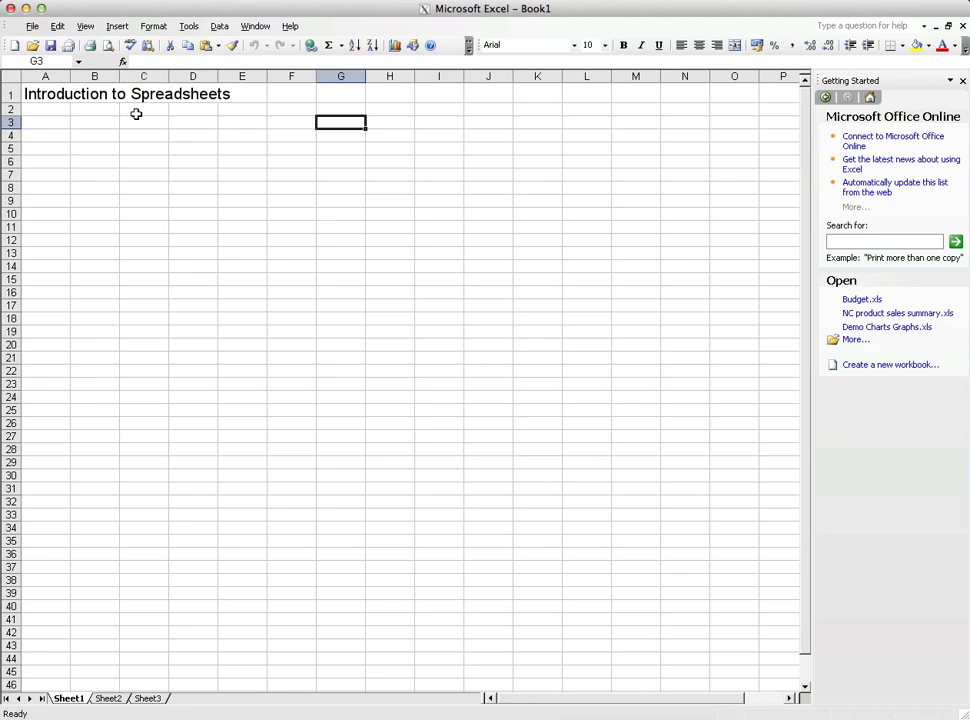
# Select individual cells one at a time in columns A and B between rows 2 and 10, ending on cell B7
pyautogui.click(90, 119)
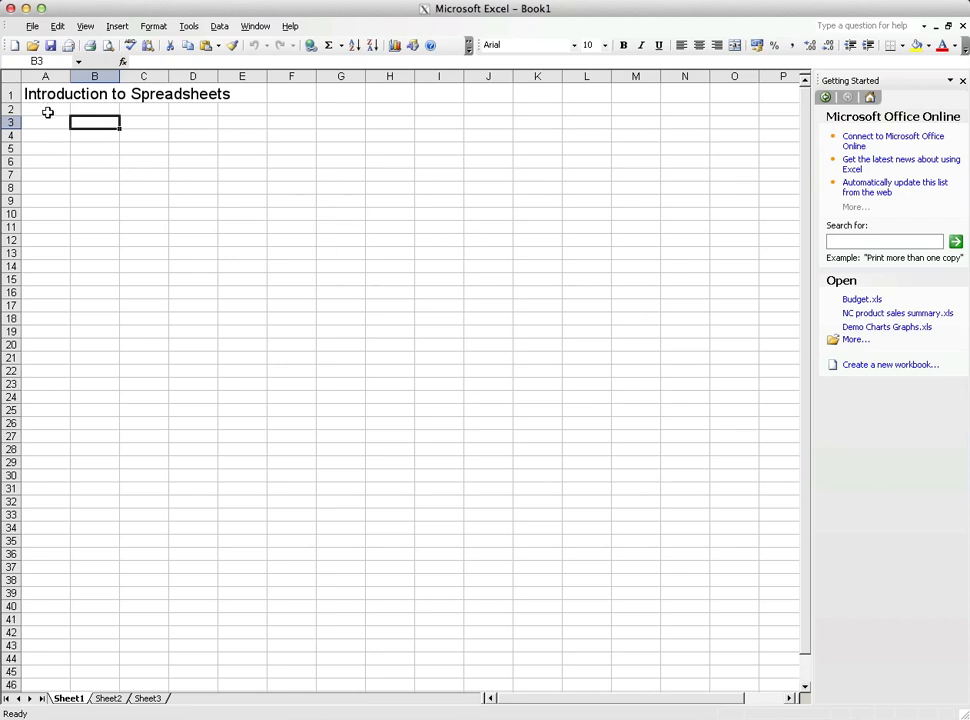
pyautogui.click(45, 110)
pyautogui.click(41, 121)
pyautogui.click(42, 147)
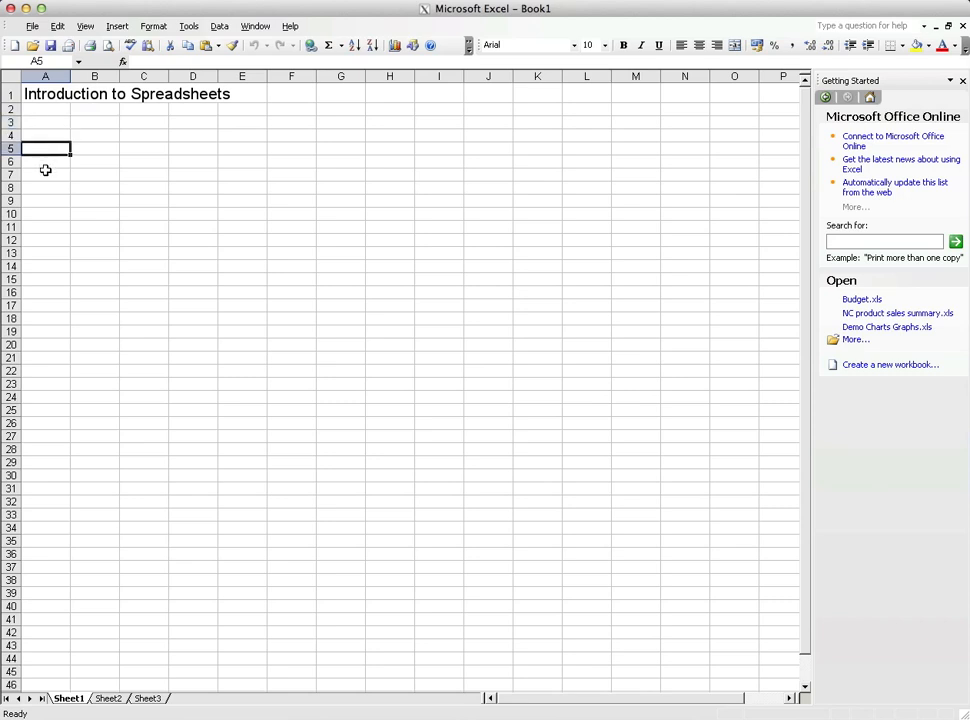
pyautogui.click(45, 173)
pyautogui.click(45, 187)
pyautogui.click(45, 216)
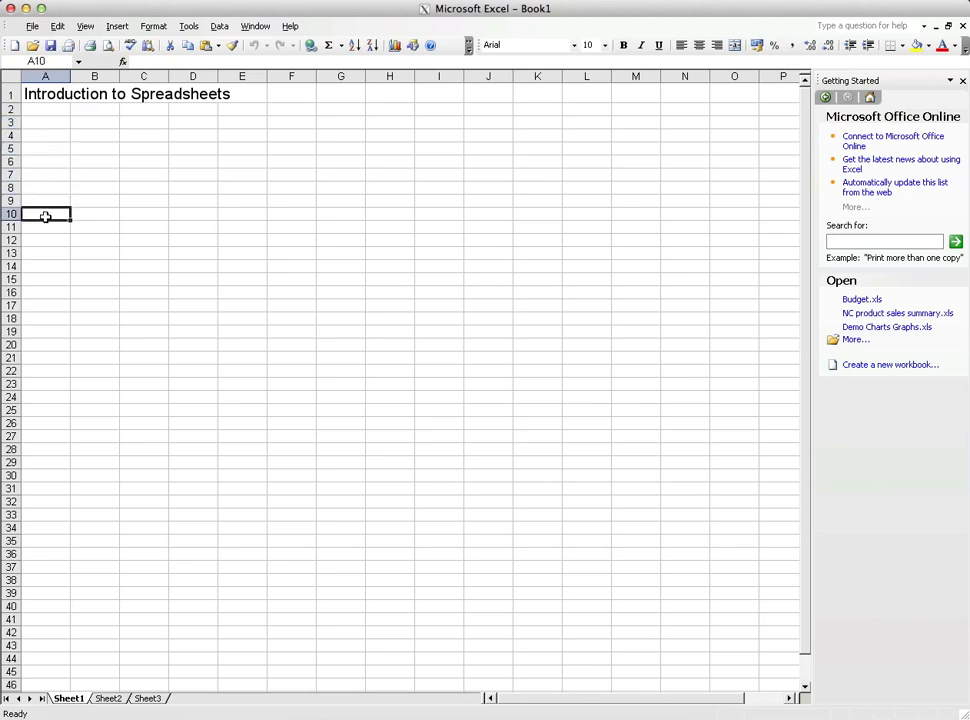
pyautogui.click(83, 212)
pyautogui.click(84, 200)
pyautogui.click(83, 187)
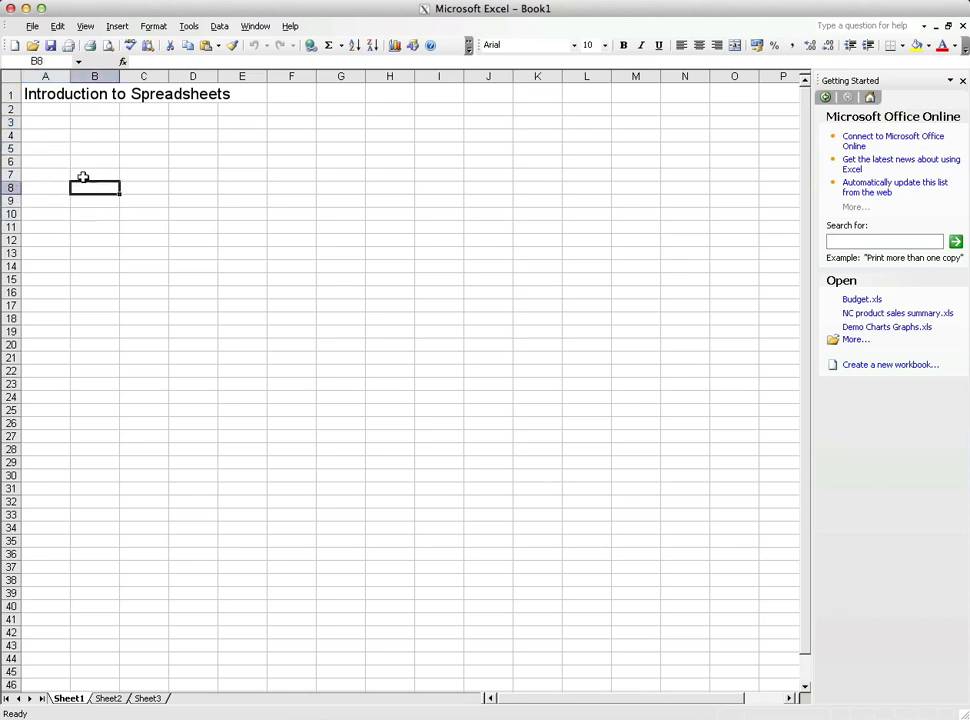
pyautogui.click(83, 176)
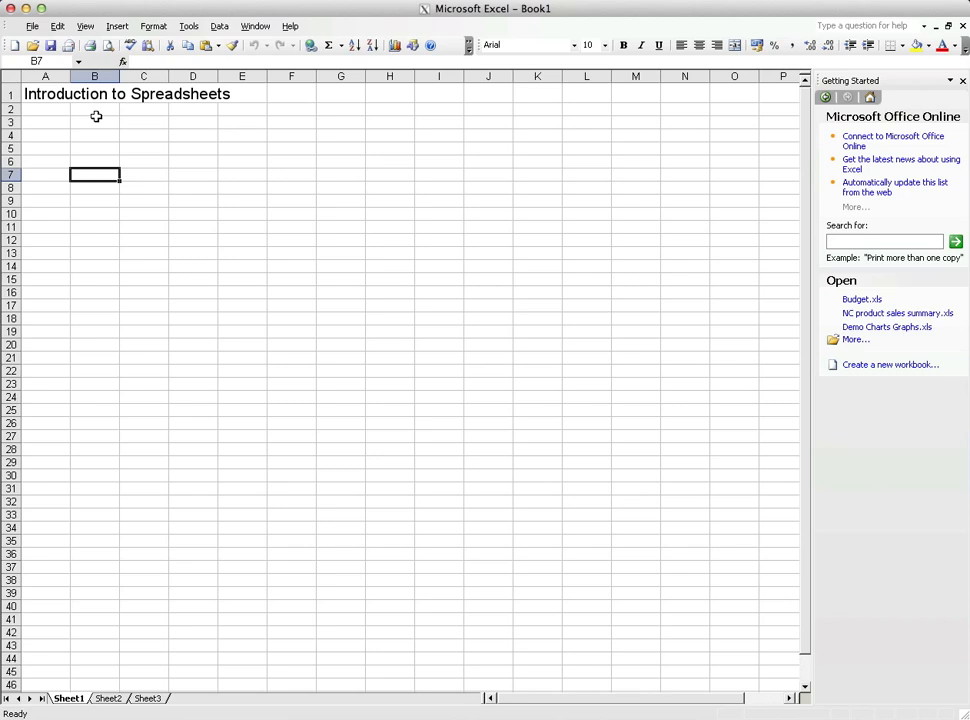
# Select the whole of column D and the whole of row 6, and undo the accidental row height change
pyautogui.click(196, 76)
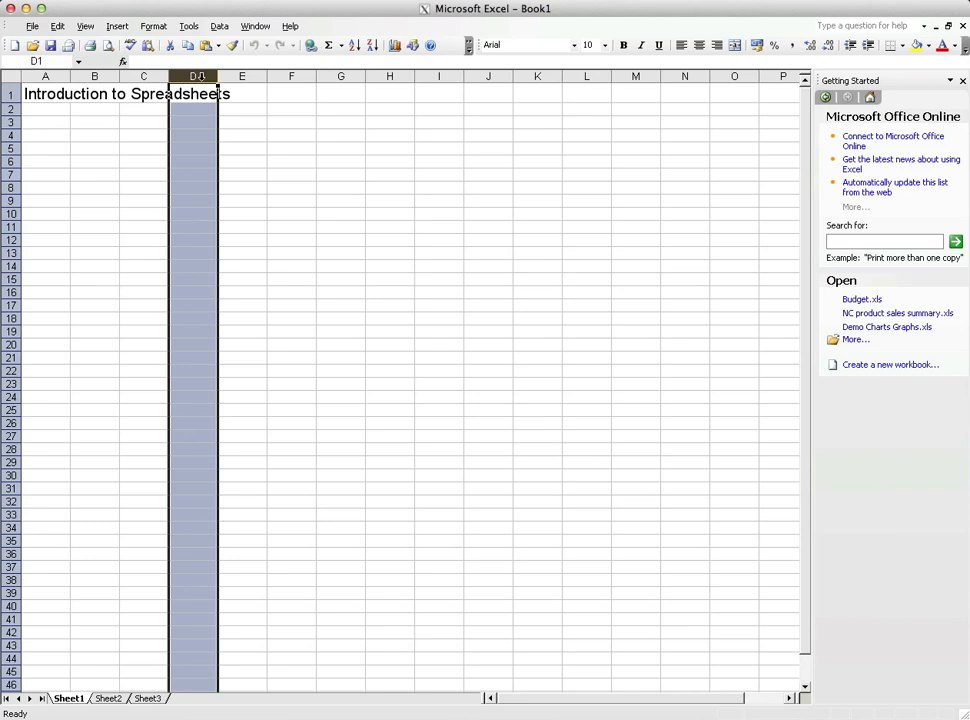
pyautogui.click(8, 161)
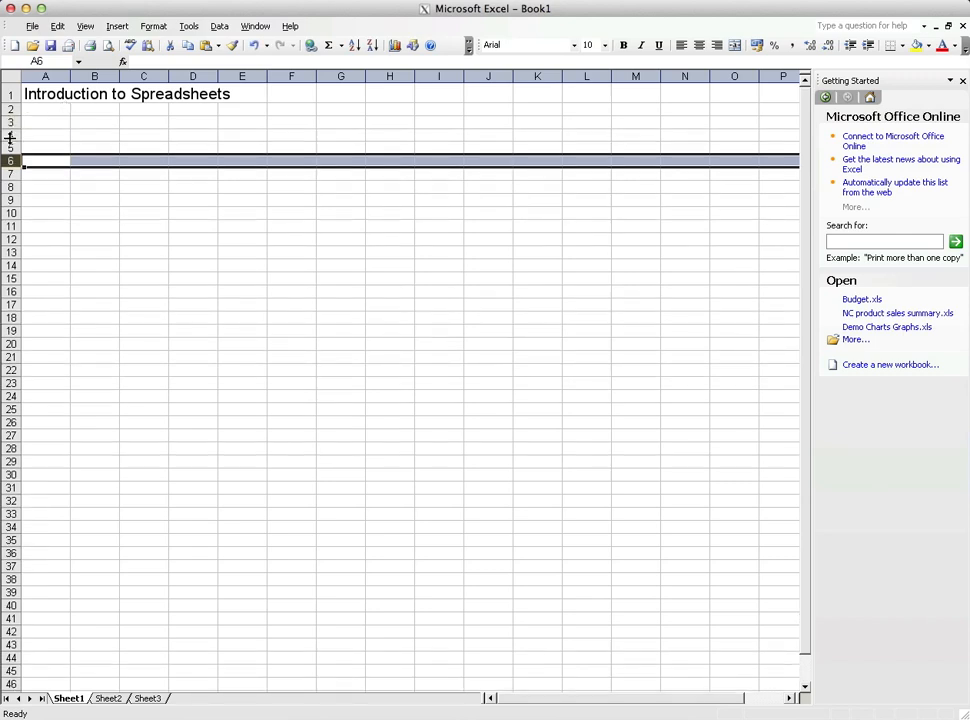
pyautogui.hotkey('ctrl', 'z')
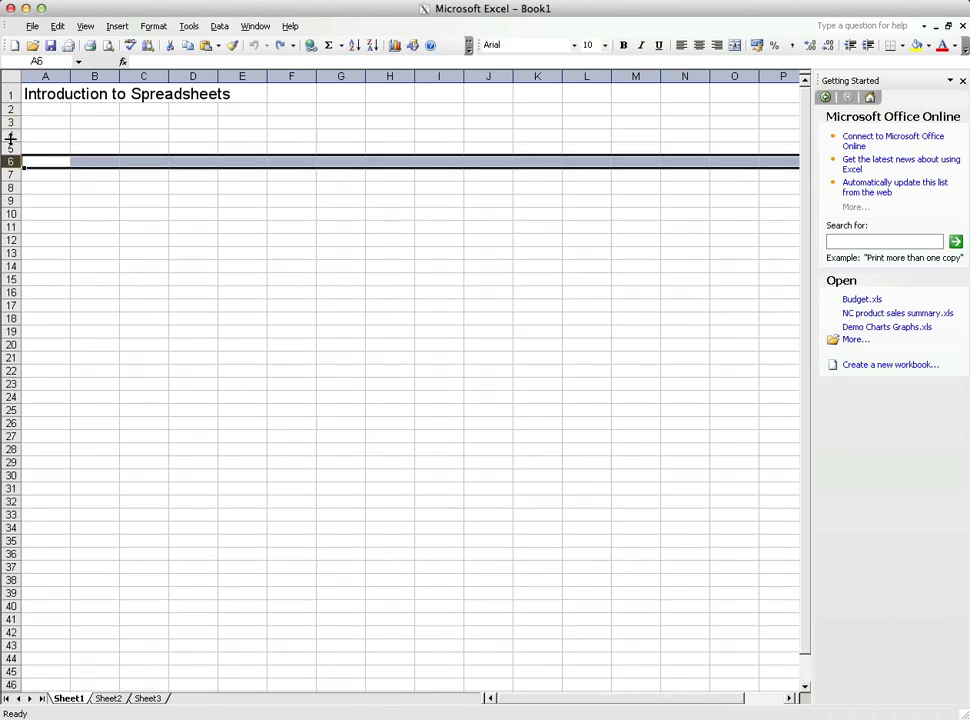
# Select the entire column E, the entire row 6 and finally the entire column F
pyautogui.click(253, 74)
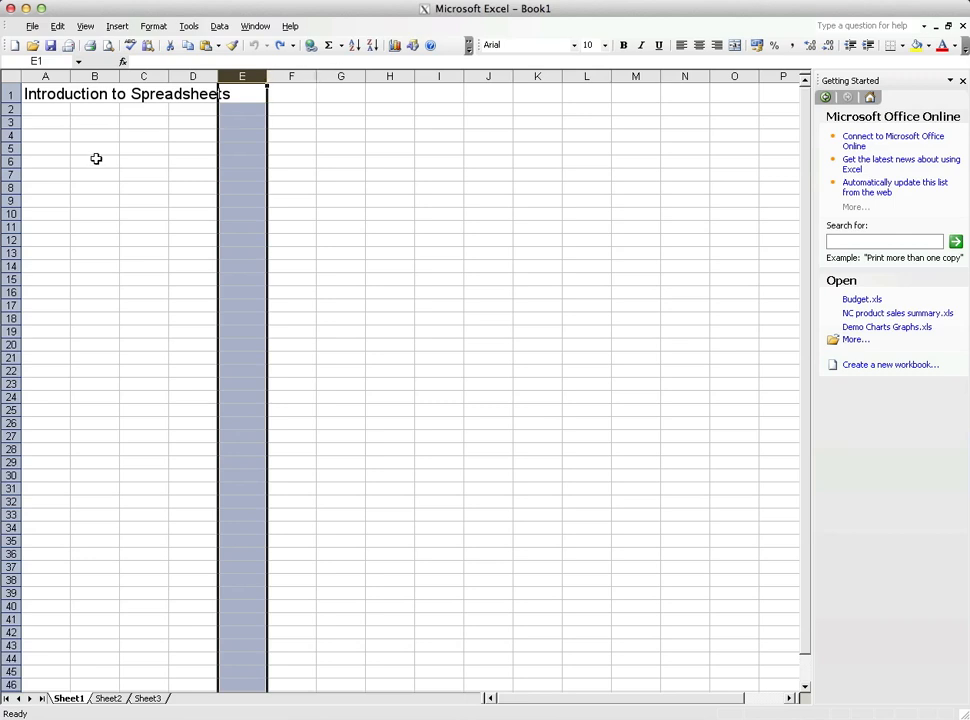
pyautogui.click(10, 161)
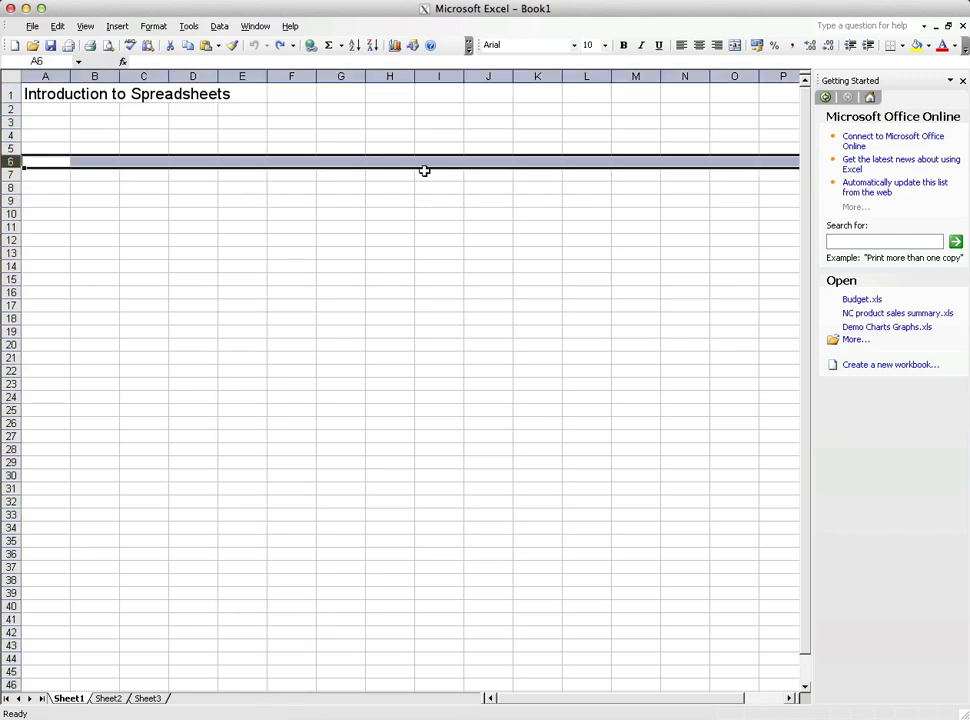
pyautogui.click(288, 76)
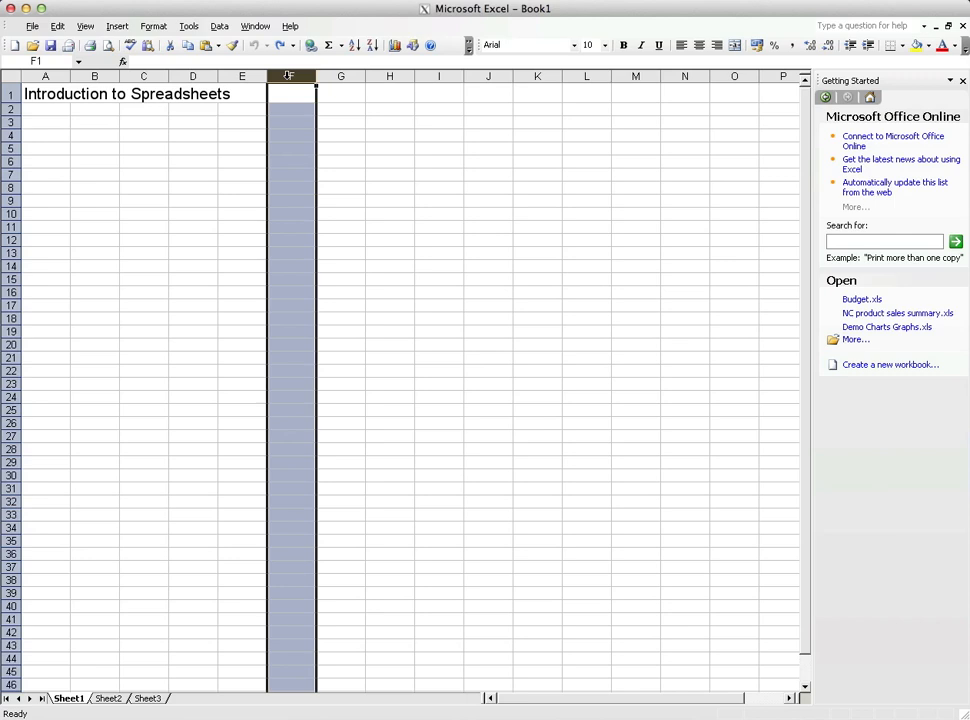
pyautogui.click(819, 0)
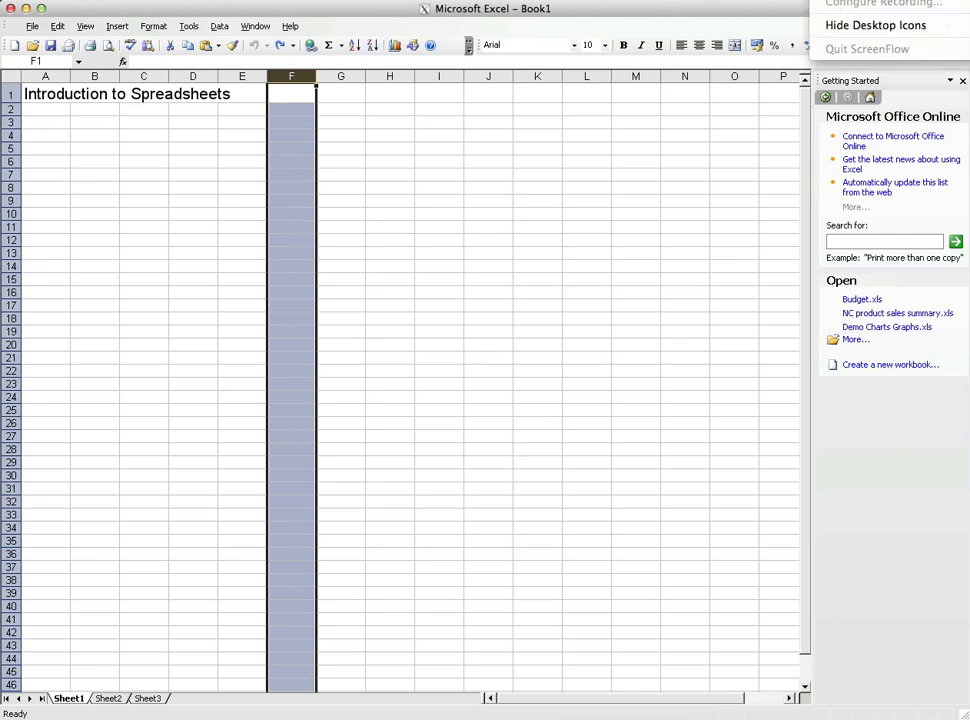
pyautogui.click(822, 1)
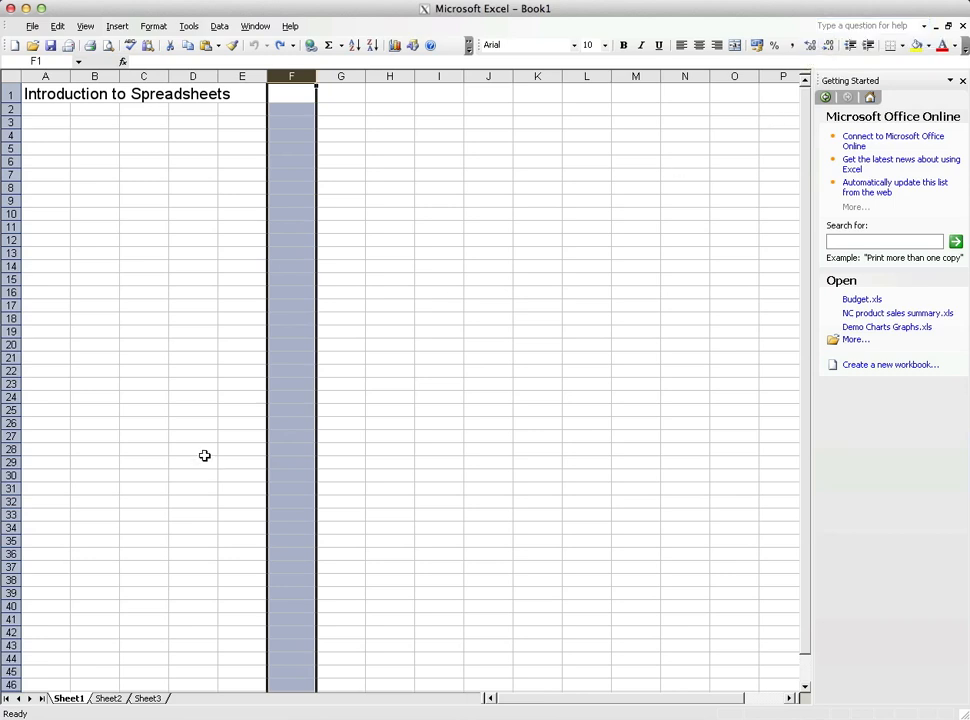
# Select cell D7, the block of cells from A1 to P42, and finally the single cell F20
pyautogui.click(190, 176)
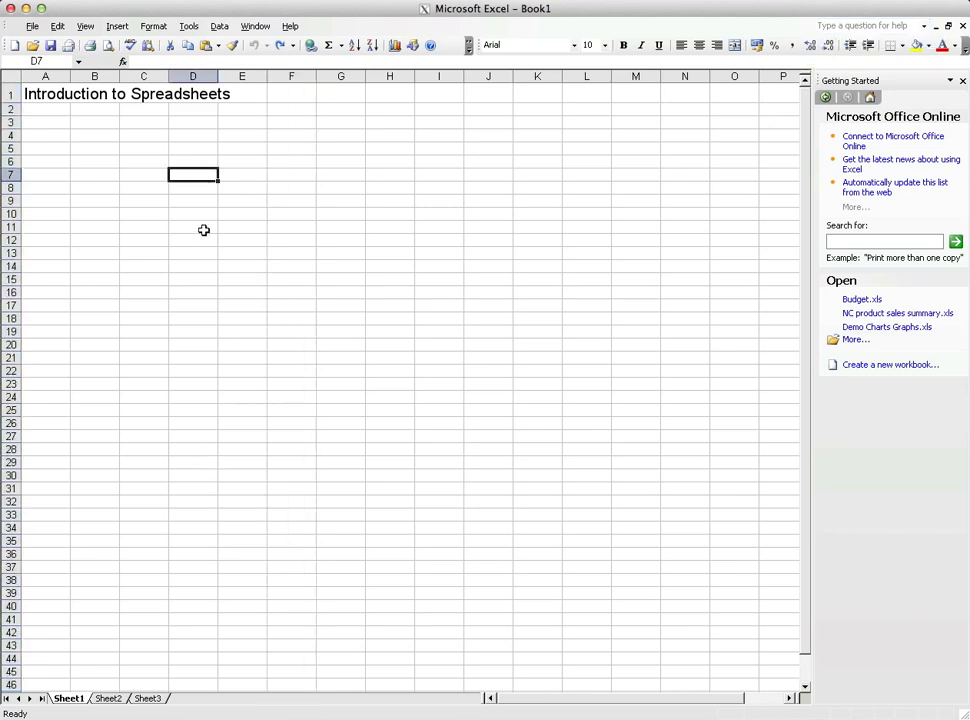
pyautogui.moveTo(50, 95); pyautogui.dragTo(771, 634)
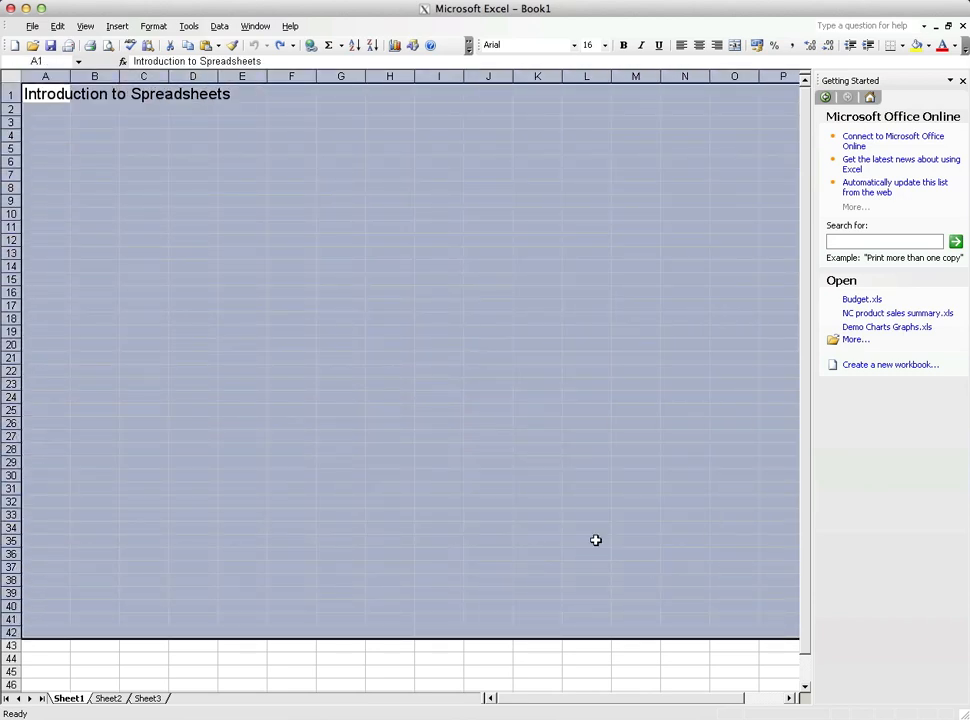
pyautogui.click(298, 348)
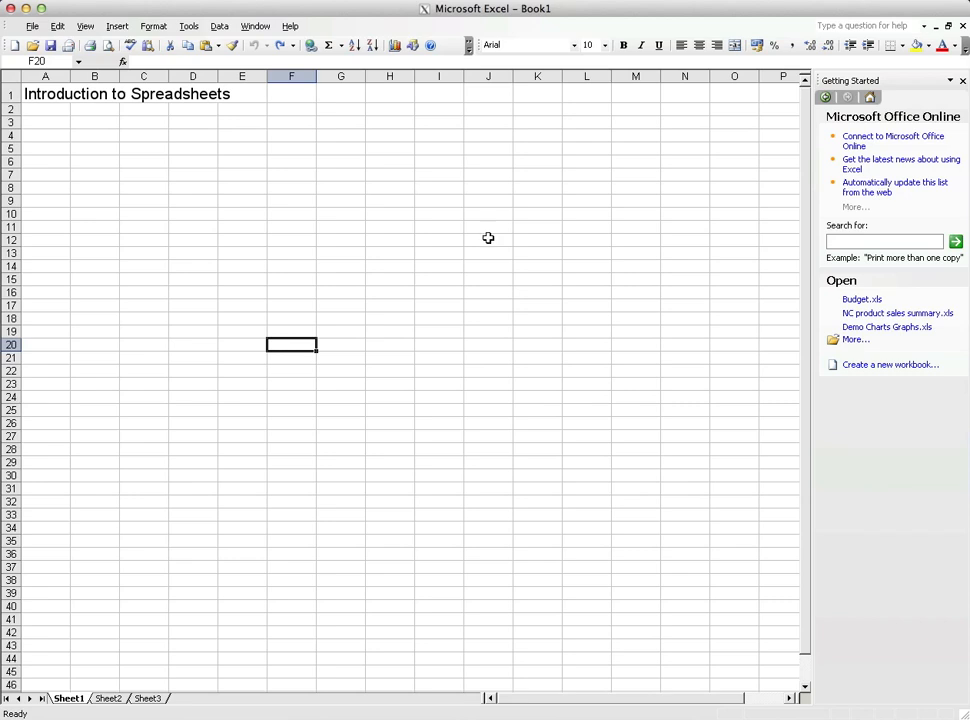
# Switch between the worksheets Sheet1, Sheet2 and Sheet3 to view each one, and return to Sheet1
pyautogui.click(108, 699)
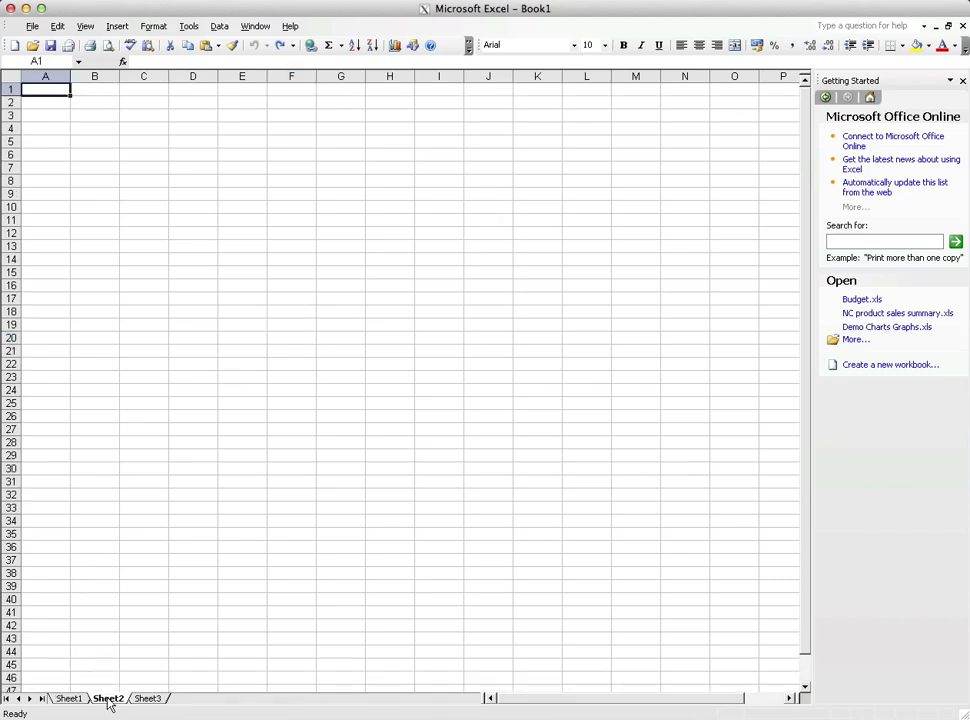
pyautogui.click(75, 699)
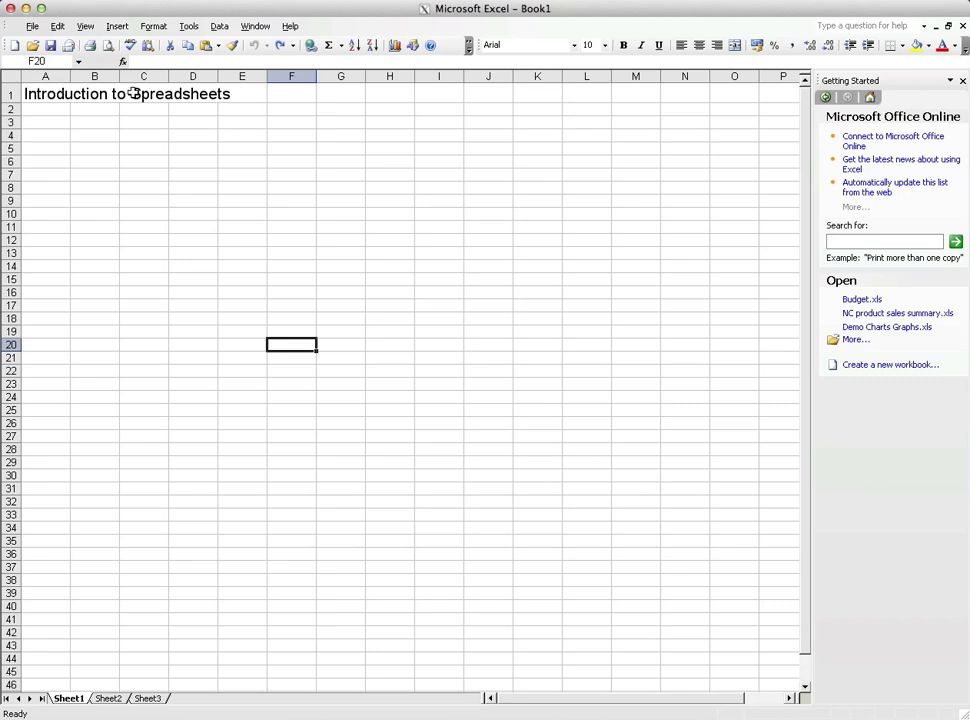
pyautogui.click(108, 700)
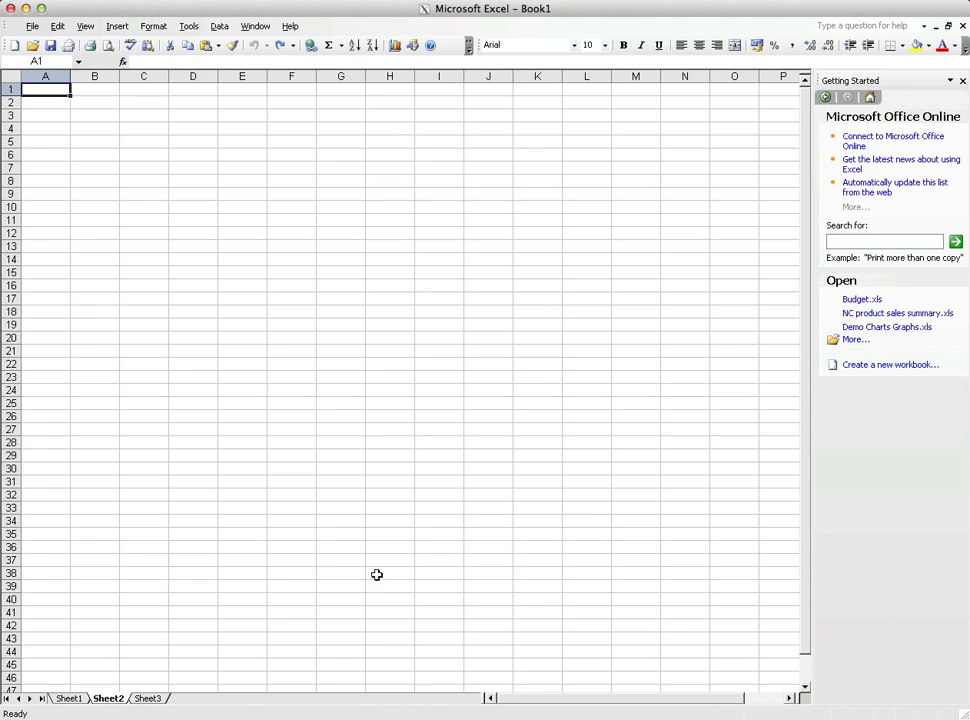
pyautogui.click(147, 698)
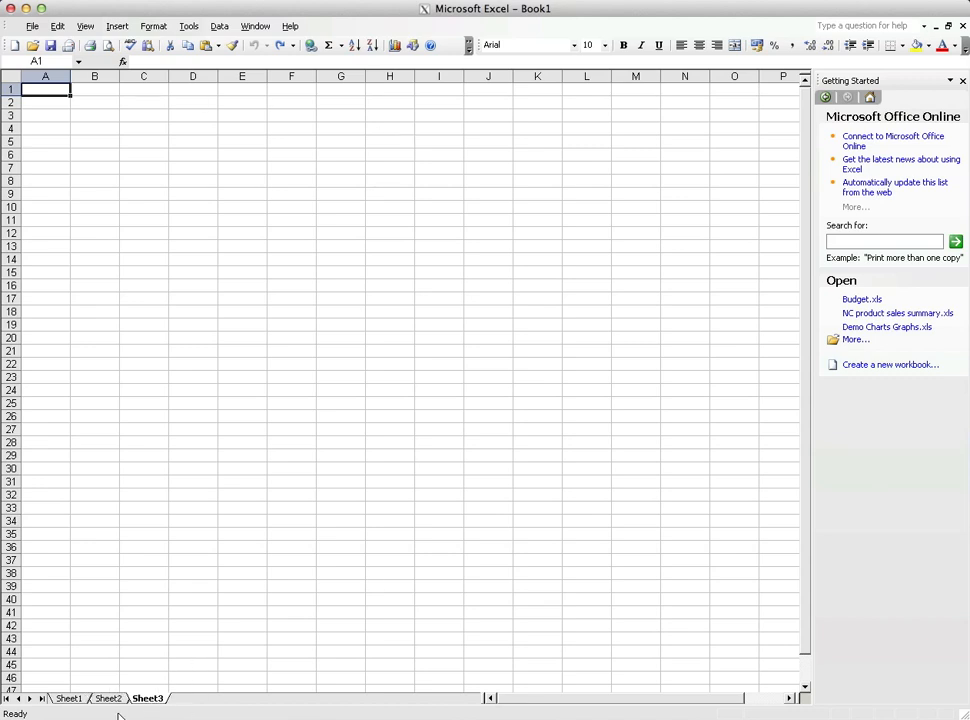
pyautogui.click(110, 698)
pyautogui.click(74, 698)
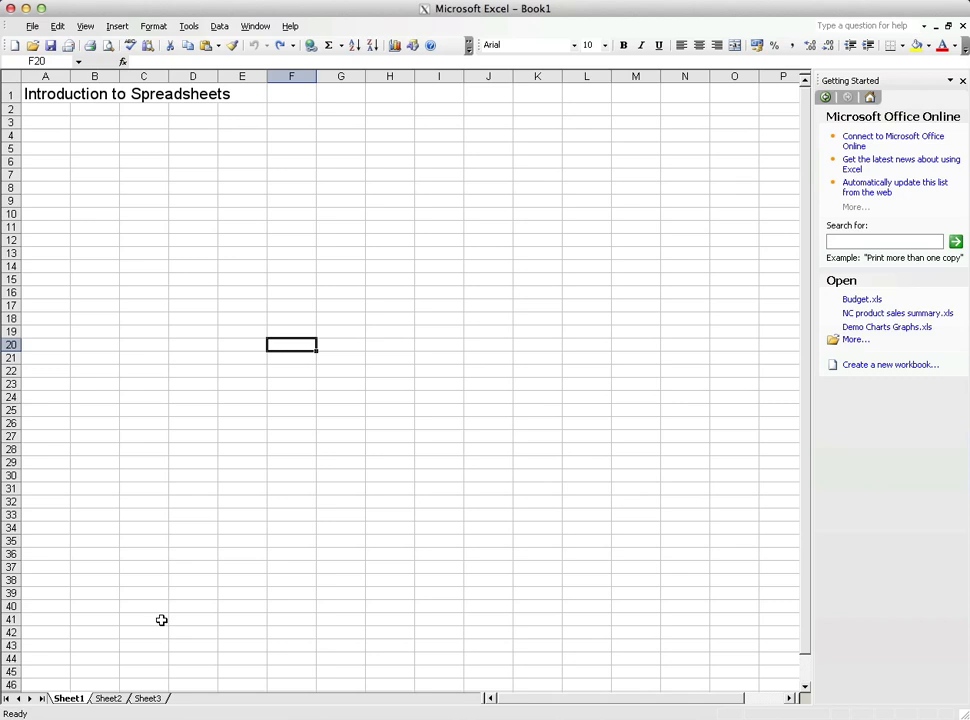
pyautogui.click(110, 698)
pyautogui.click(66, 698)
pyautogui.click(822, 0)
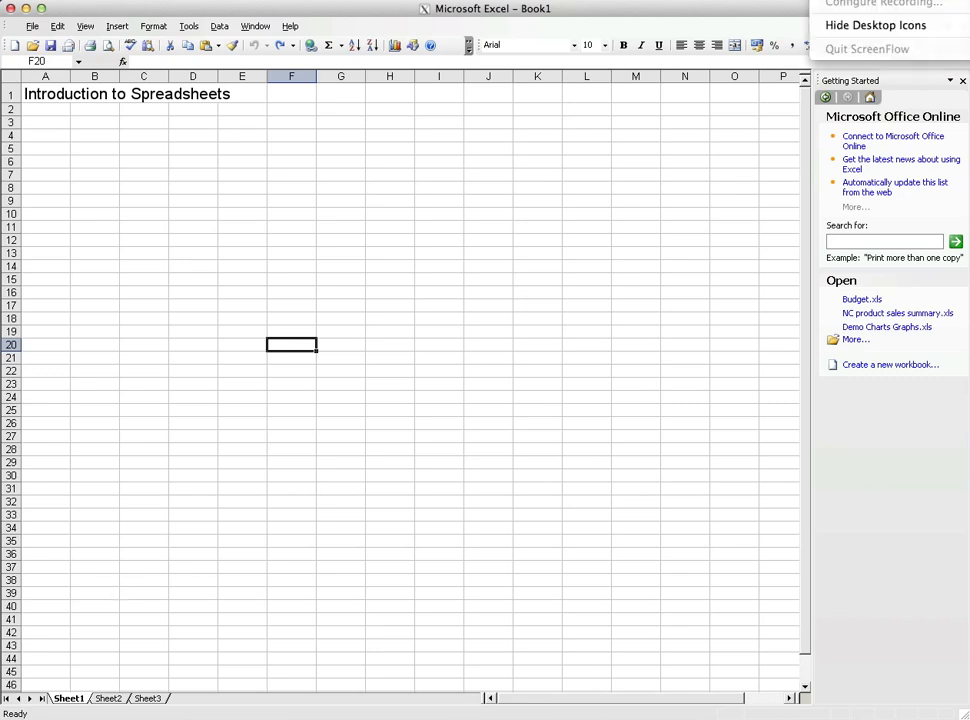
pyautogui.click(776, 121)
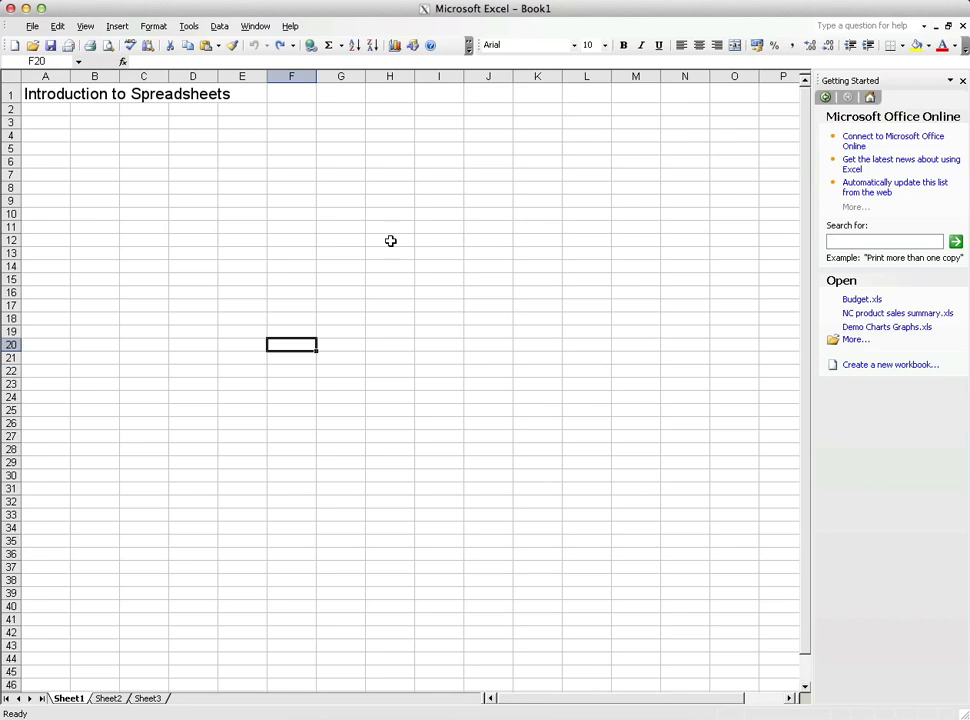
# Save the workbook as Book1.xls in the Test folder inside My Documents
pyautogui.click(34, 27)
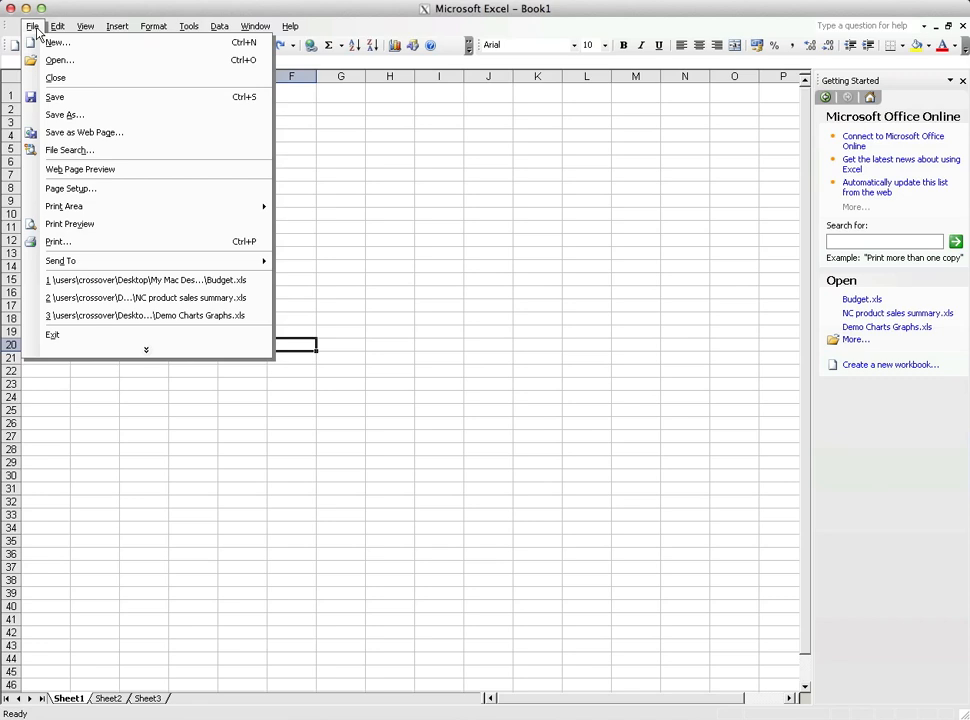
pyautogui.click(370, 201)
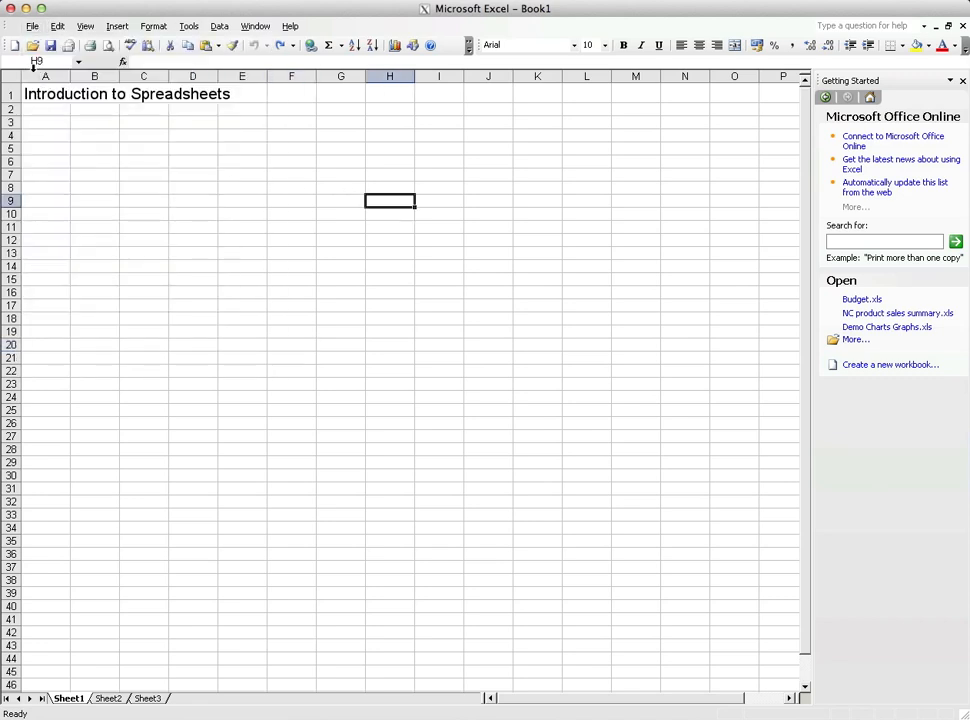
pyautogui.click(32, 28)
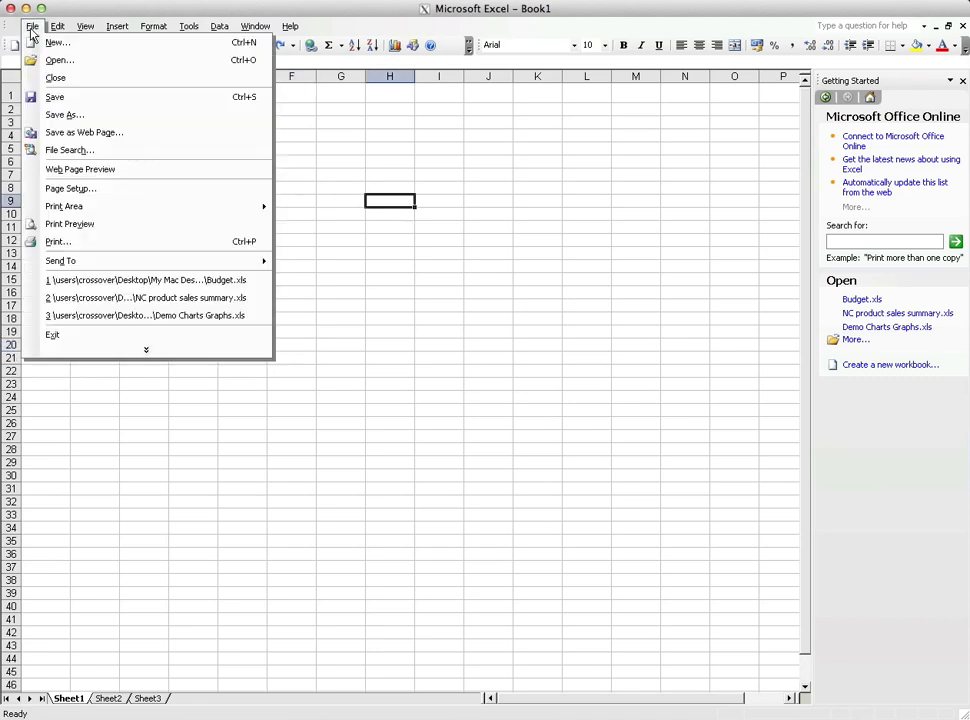
pyautogui.click(83, 117)
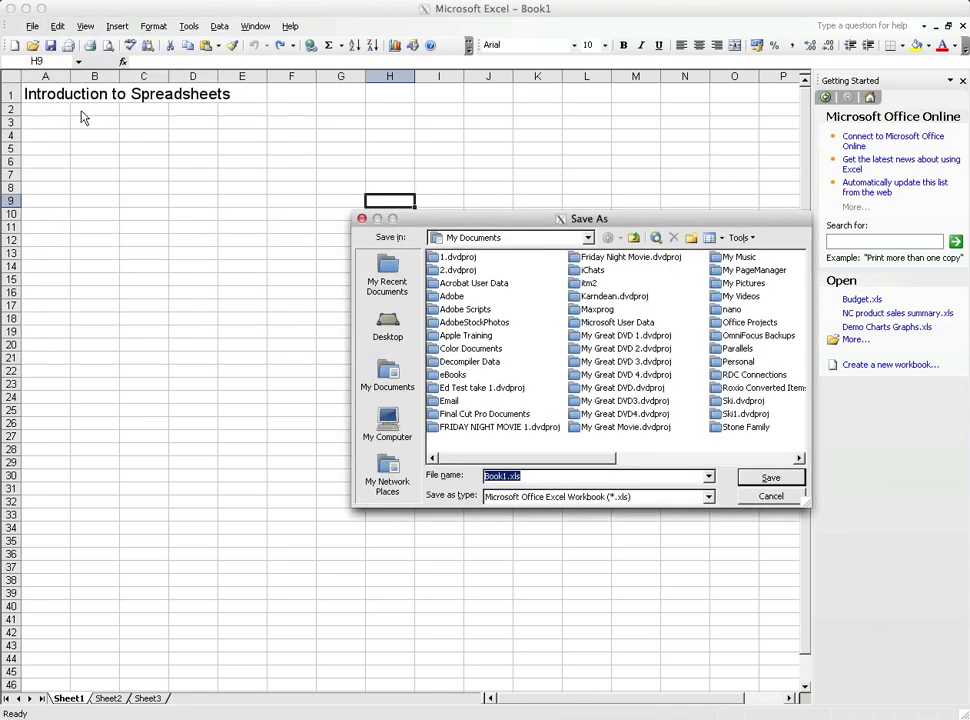
pyautogui.write('Test')
pyautogui.click(771, 477)
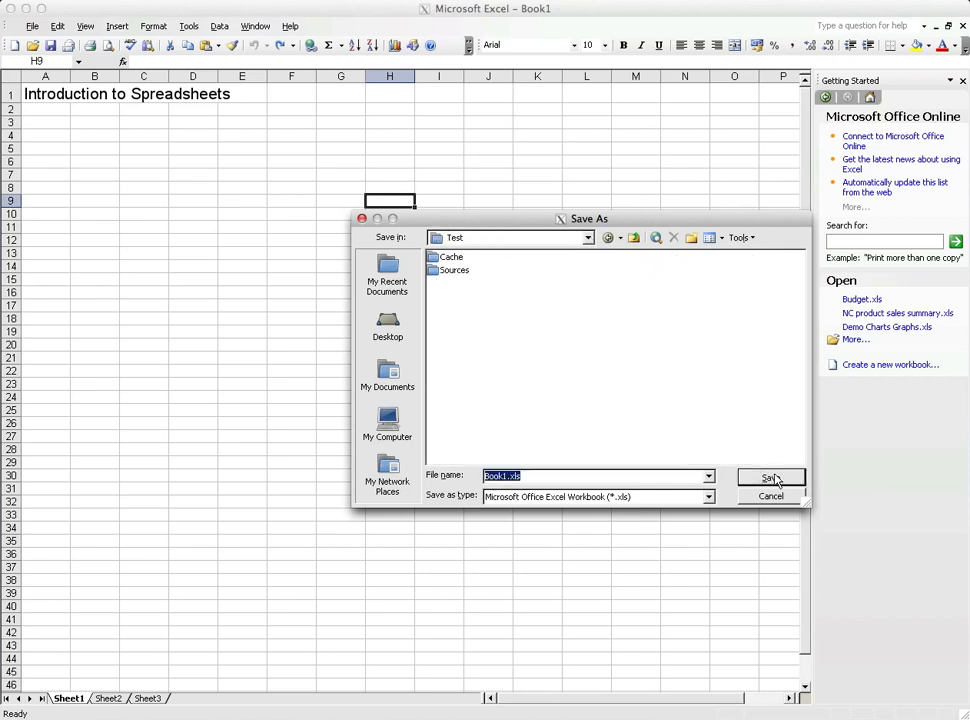
pyautogui.click(772, 478)
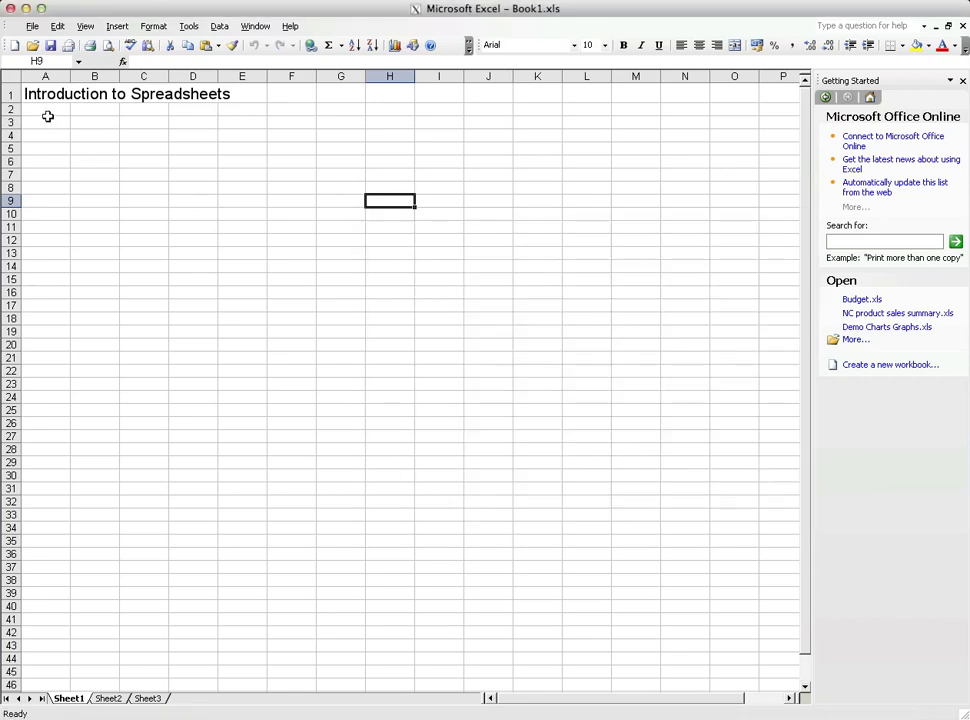
# Save another copy of the workbook as Book1.xls directly in My Documents, one folder level above Test
pyautogui.click(32, 26)
pyautogui.click(58, 114)
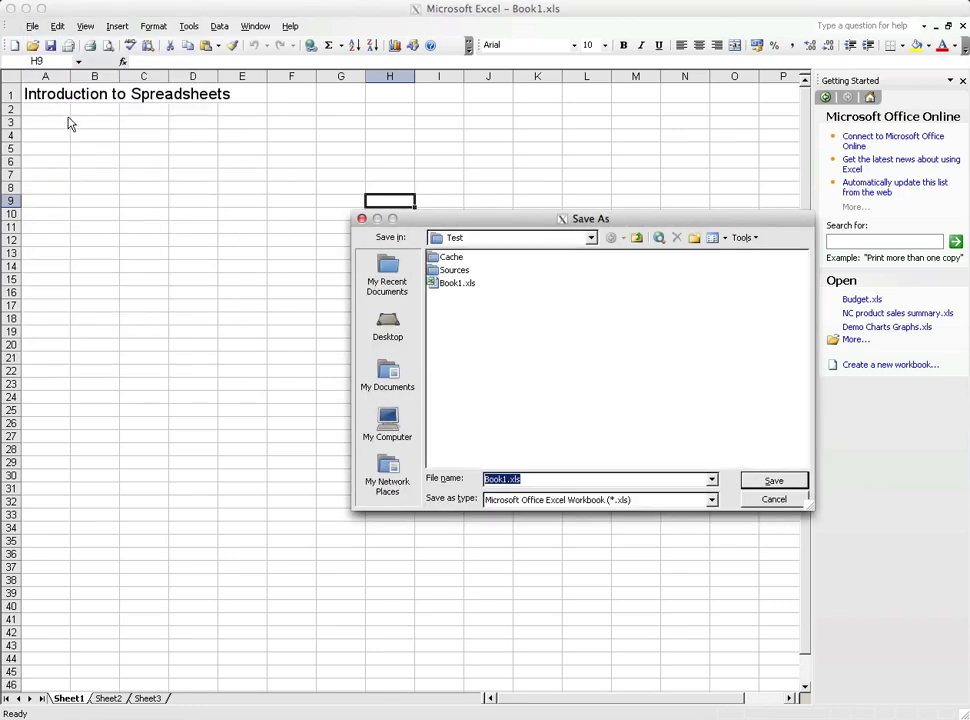
pyautogui.click(636, 238)
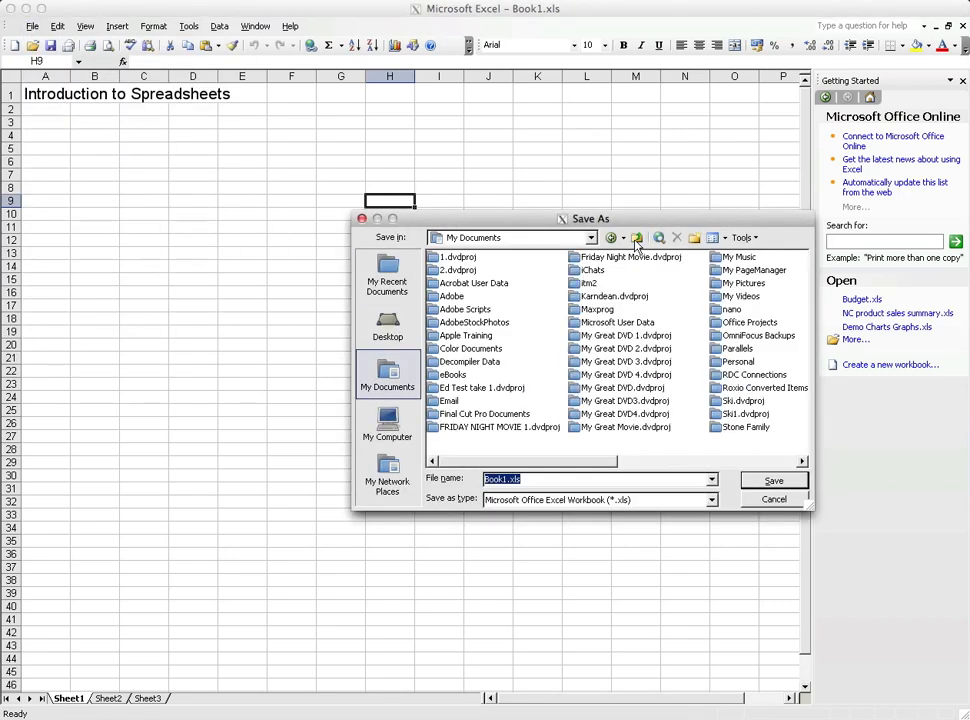
pyautogui.click(775, 482)
# Look into the Maxprog folder as a possible save location, and save the workbook as test book.xls in My Documents
pyautogui.click(32, 26)
pyautogui.click(70, 114)
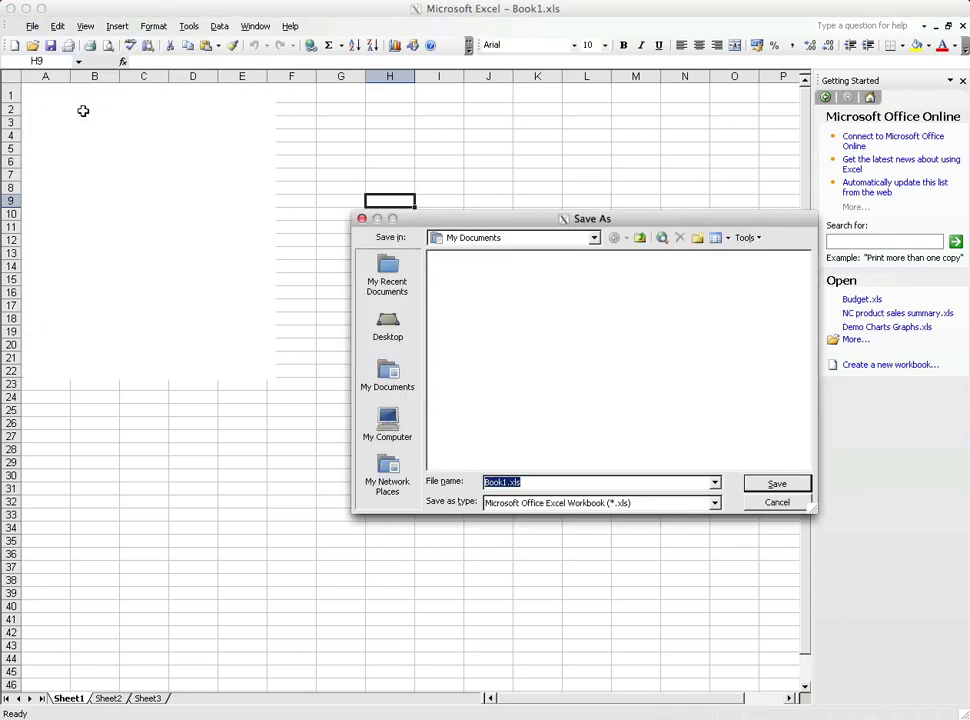
pyautogui.moveTo(539, 219); pyautogui.dragTo(412, 202)
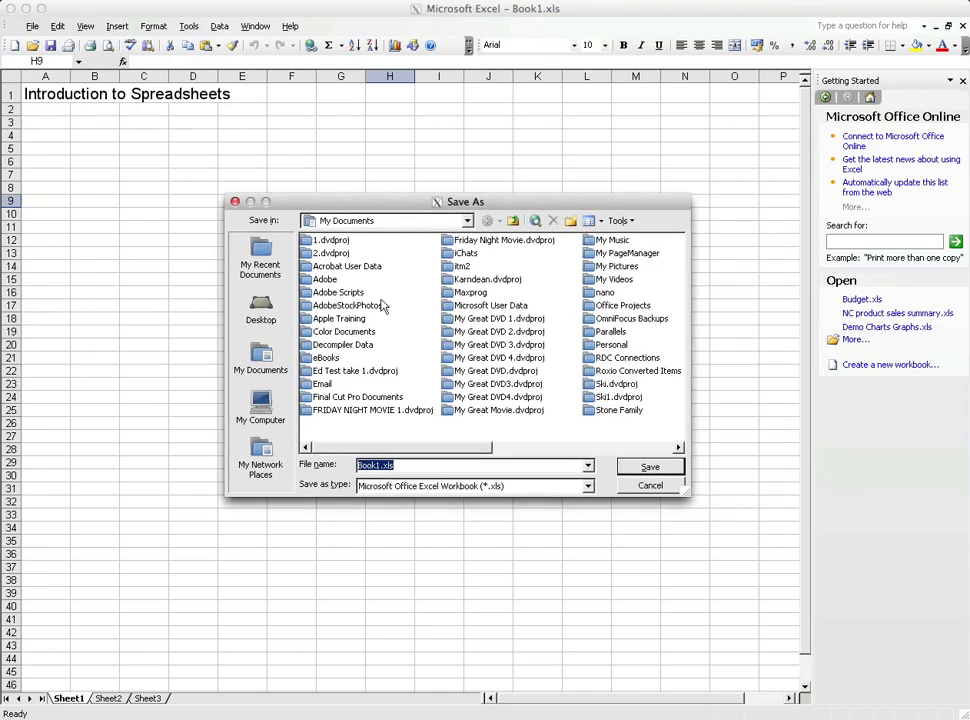
pyautogui.click(318, 280)
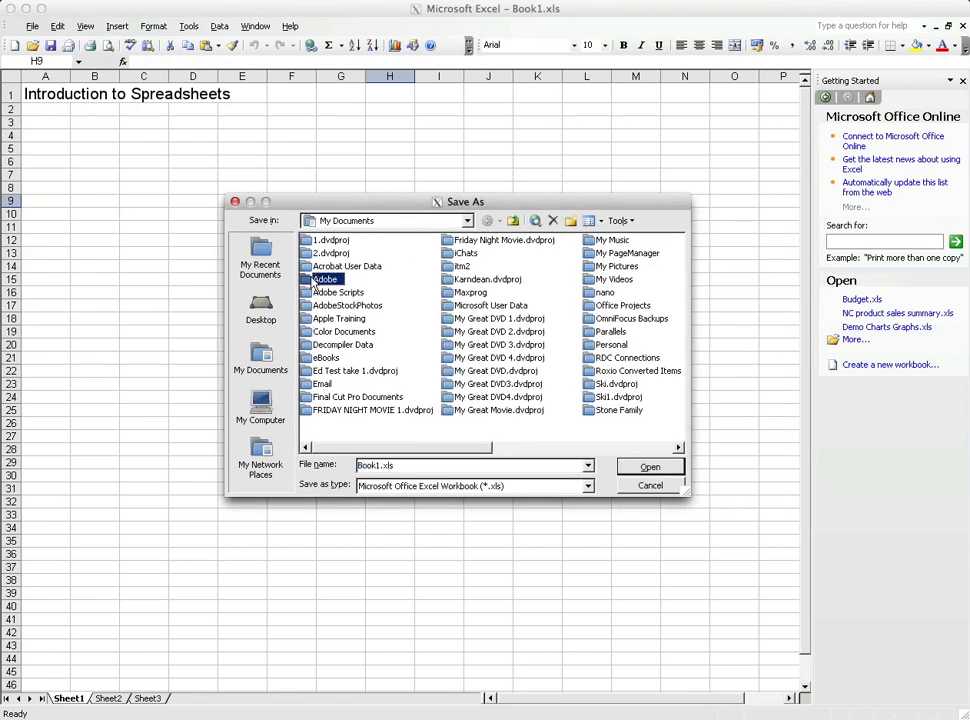
pyautogui.click(543, 430)
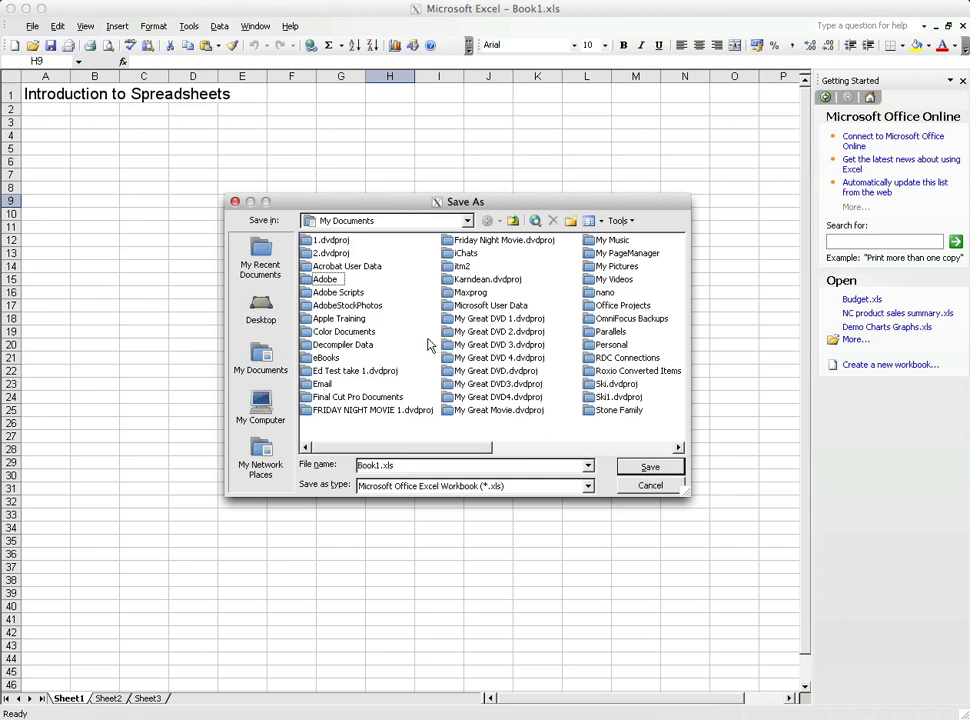
pyautogui.click(457, 294)
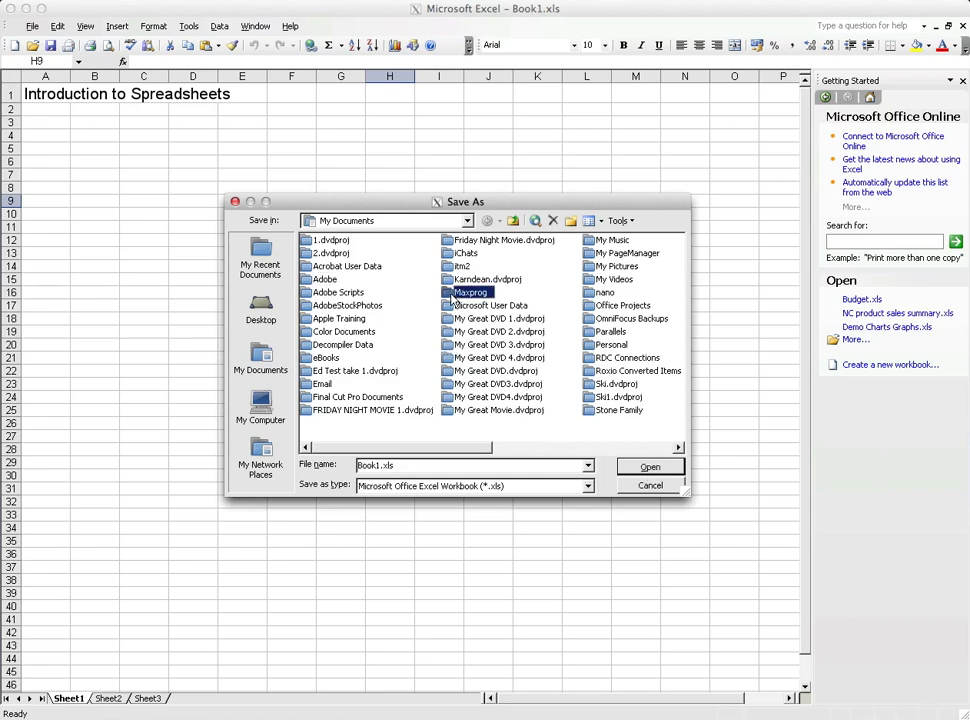
pyautogui.click(641, 469)
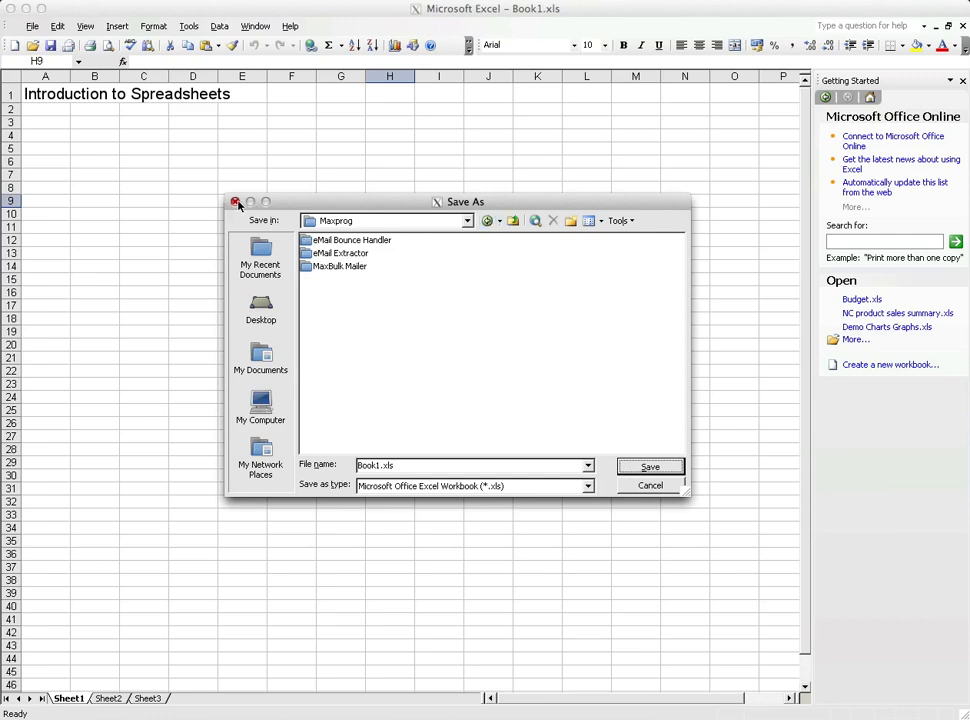
pyautogui.click(634, 486)
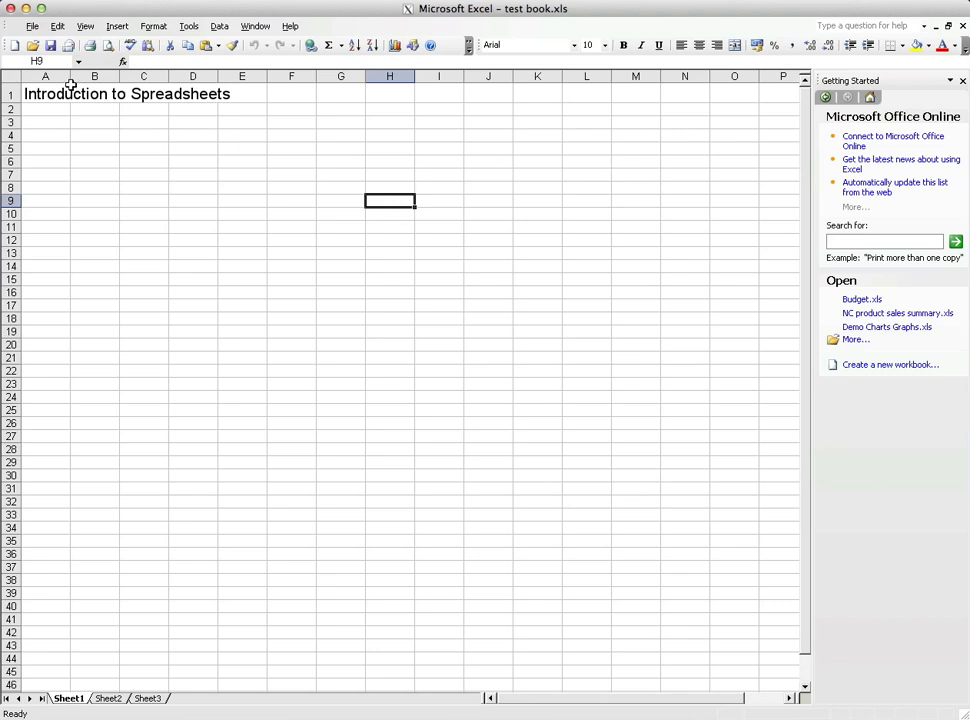
# Locate Book1.xls and test book.xls among the files to open in My Documents, and cancel without opening either
pyautogui.click(33, 27)
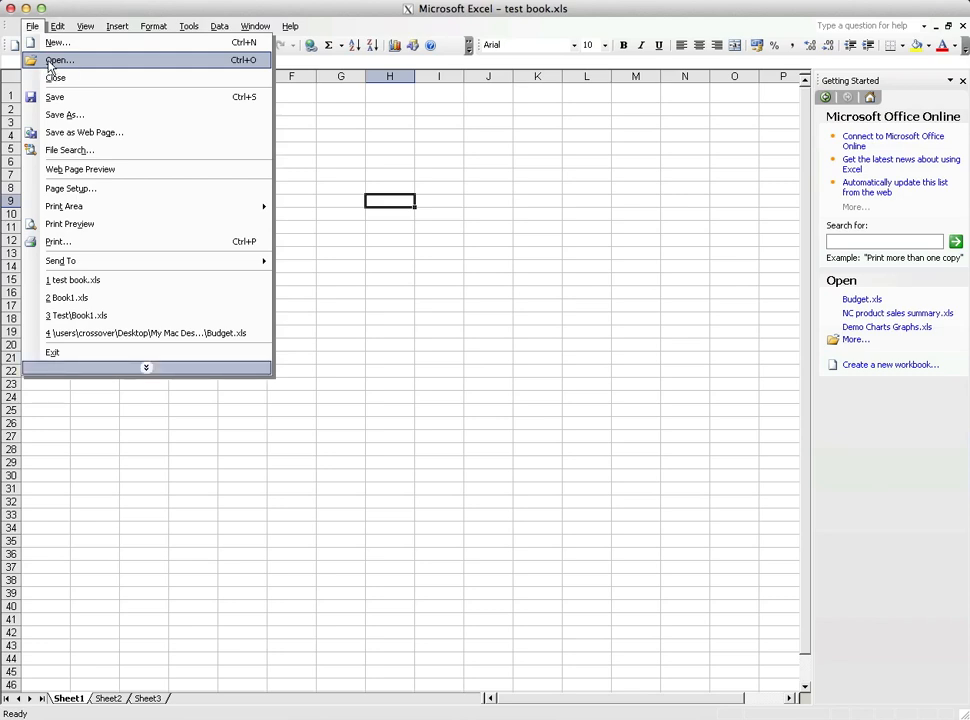
pyautogui.click(74, 62)
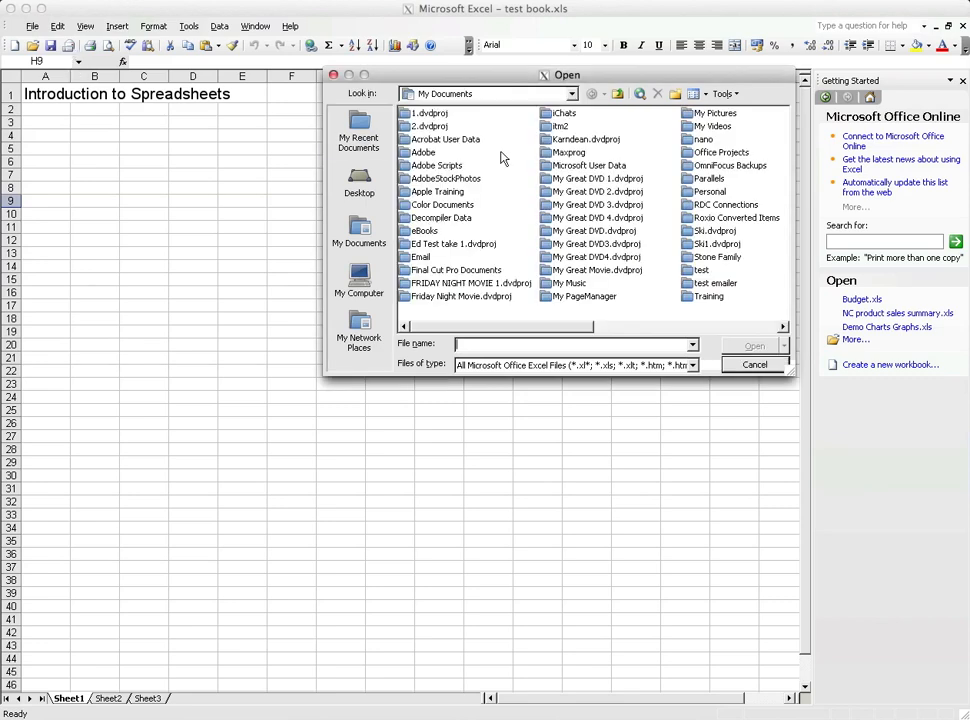
pyautogui.click(675, 328)
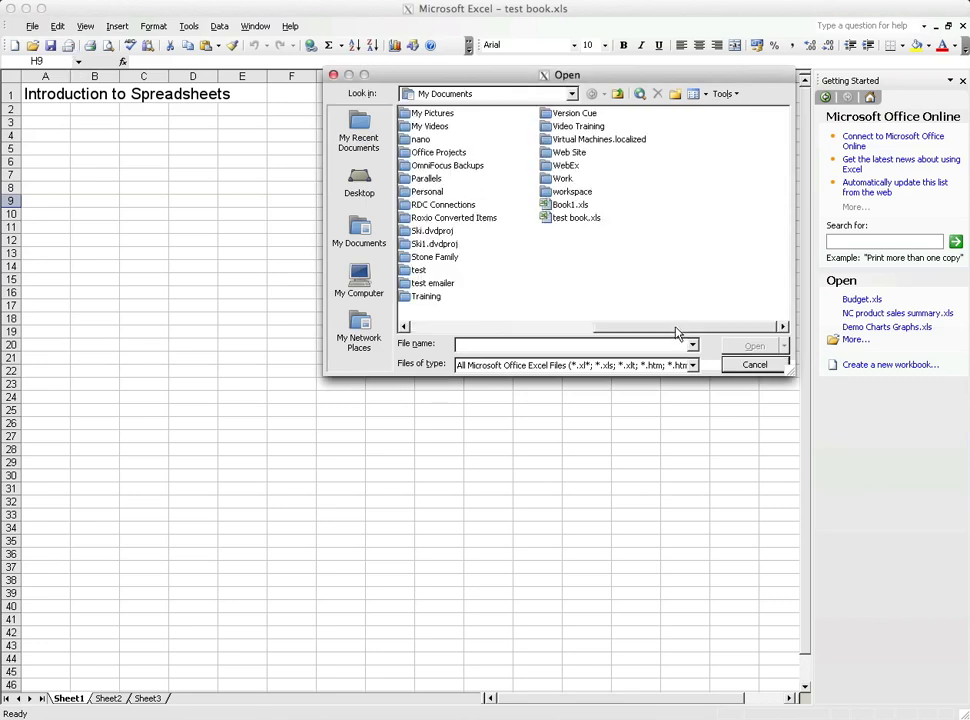
pyautogui.click(573, 206)
pyautogui.click(574, 216)
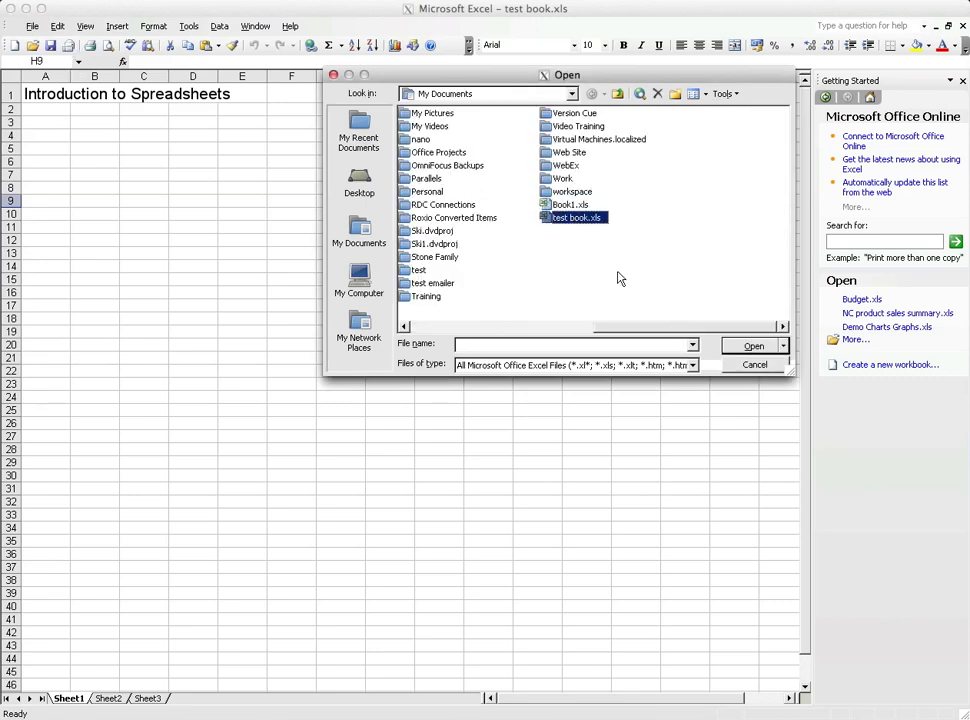
pyautogui.click(755, 365)
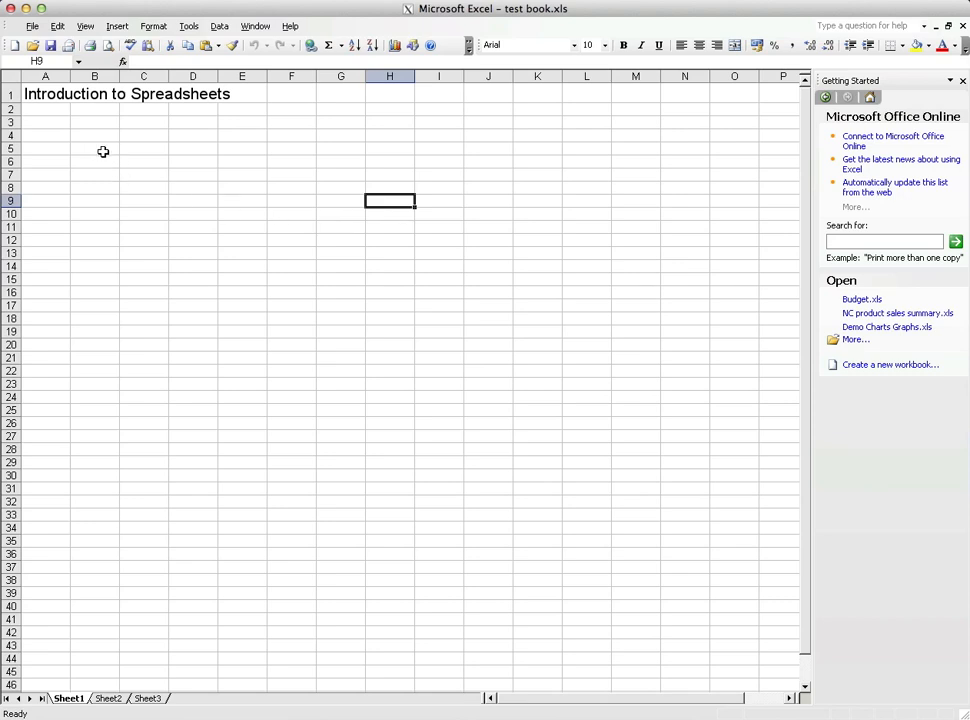
# Select cell A3 below the heading
pyautogui.click(46, 133)
pyautogui.click(41, 120)
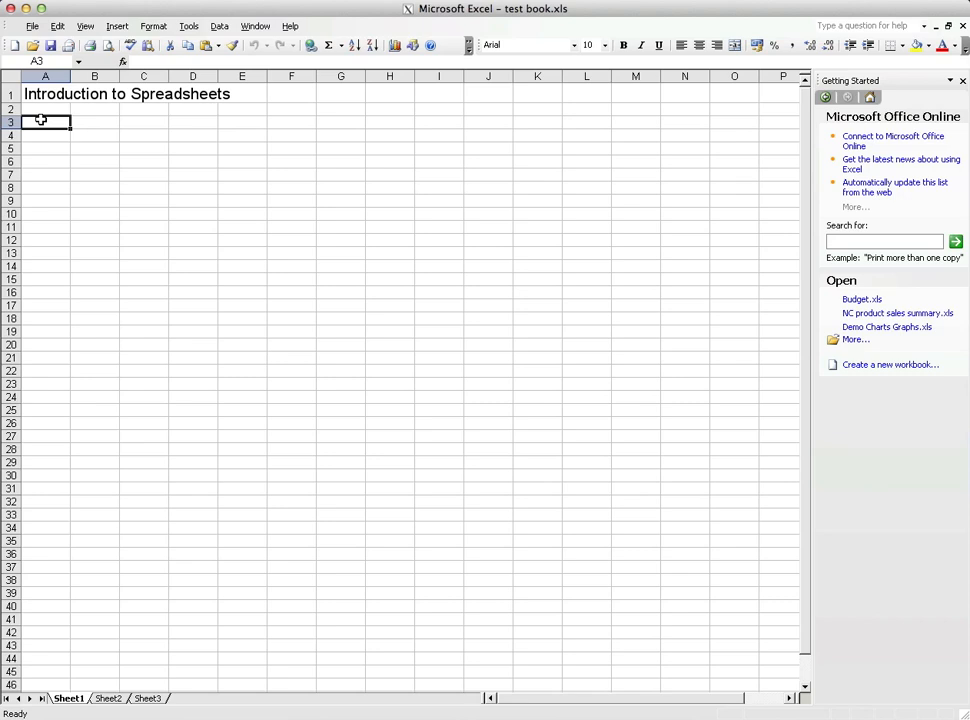
pyautogui.click(828, 0)
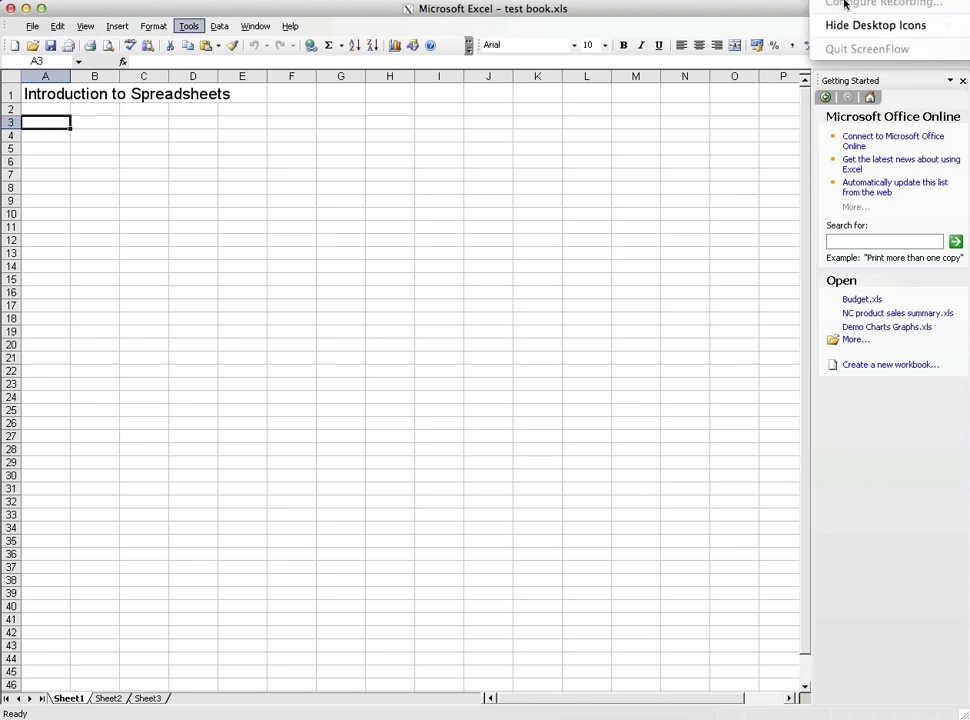
pyautogui.click(846, 0)
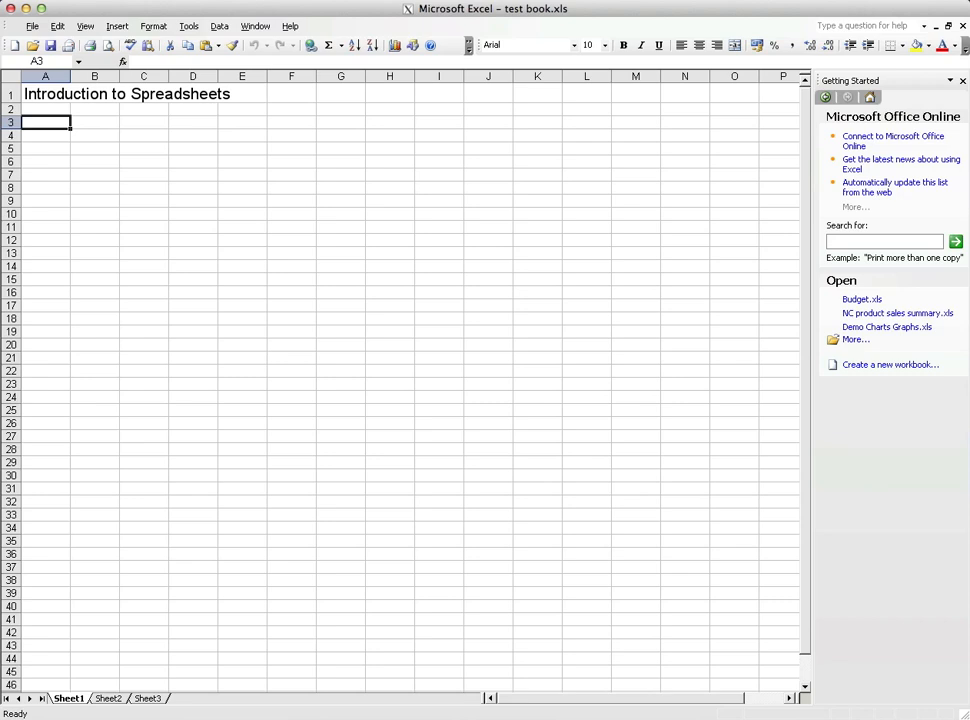
# Move up to the heading in A1 and back to A3, and enter 123 there
pyautogui.press('Up')
pyautogui.press('Up')
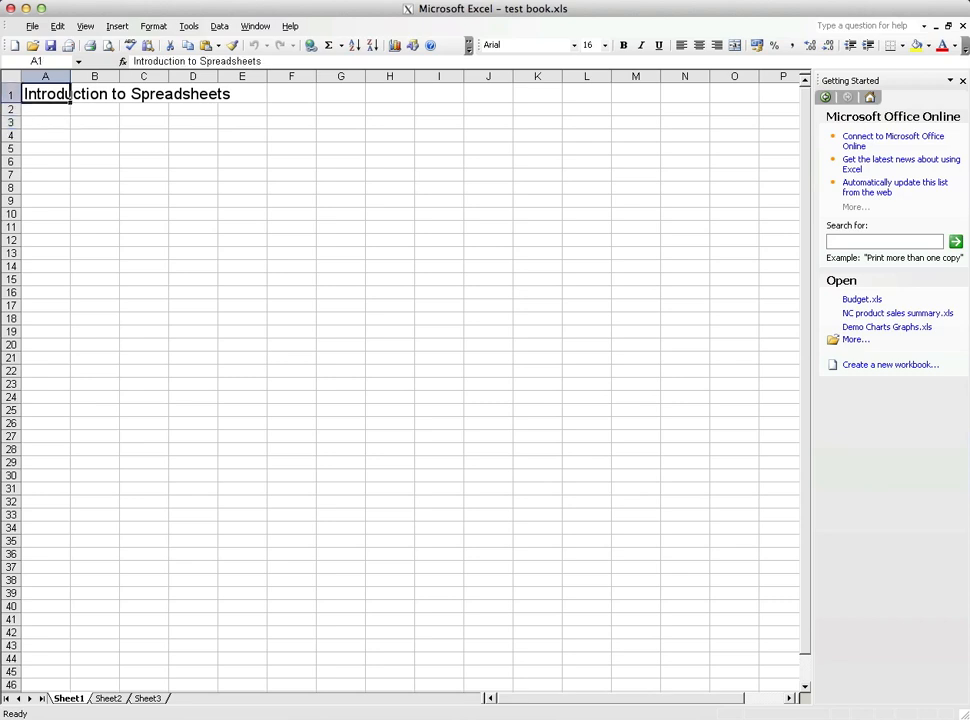
pyautogui.press('Down')
pyautogui.press('Down')
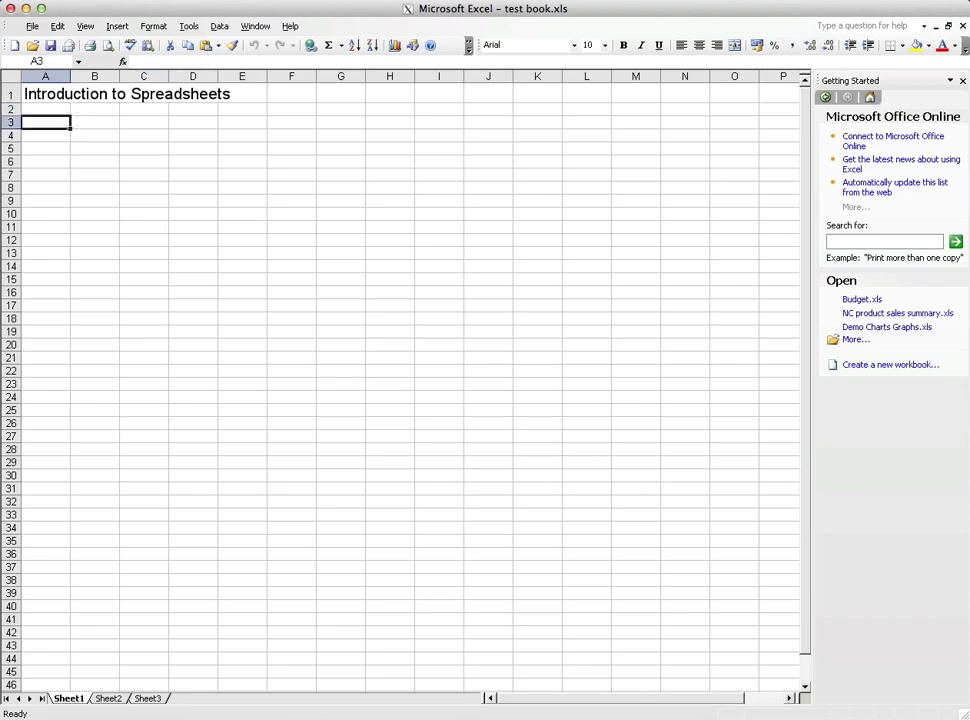
pyautogui.write('123')
pyautogui.press('Return')
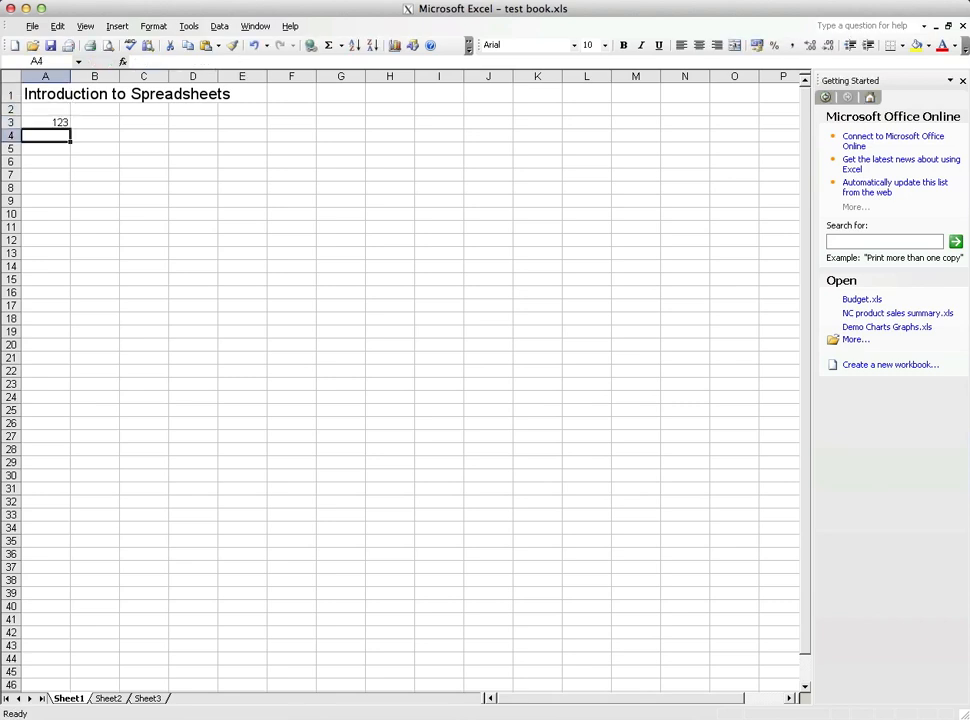
# Insert the picture pound-sign.jpeg from My Mac Desktop at cell A5, move the Picture toolbar off it, and deselect the picture by selecting H13
pyautogui.press('Down')
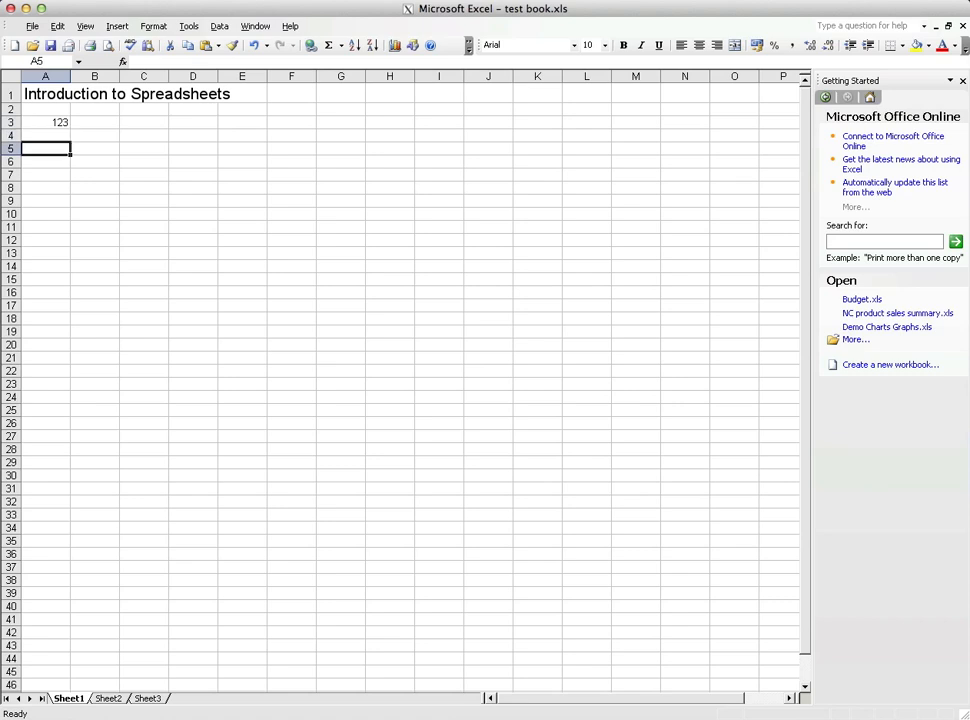
pyautogui.click(110, 24)
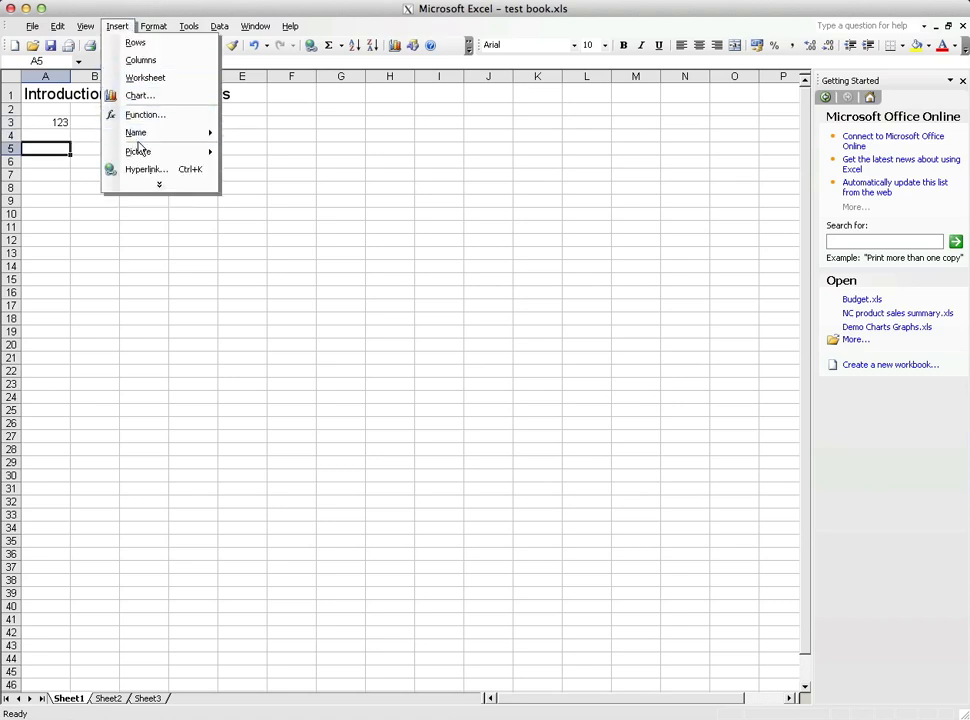
pyautogui.moveTo(143, 151)
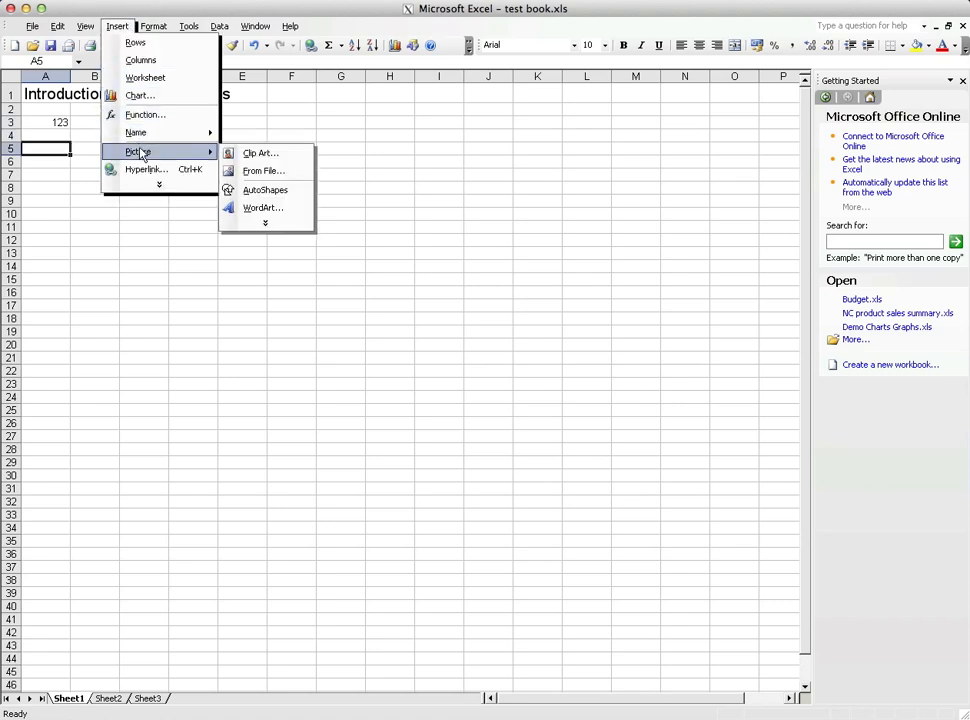
pyautogui.click(290, 175)
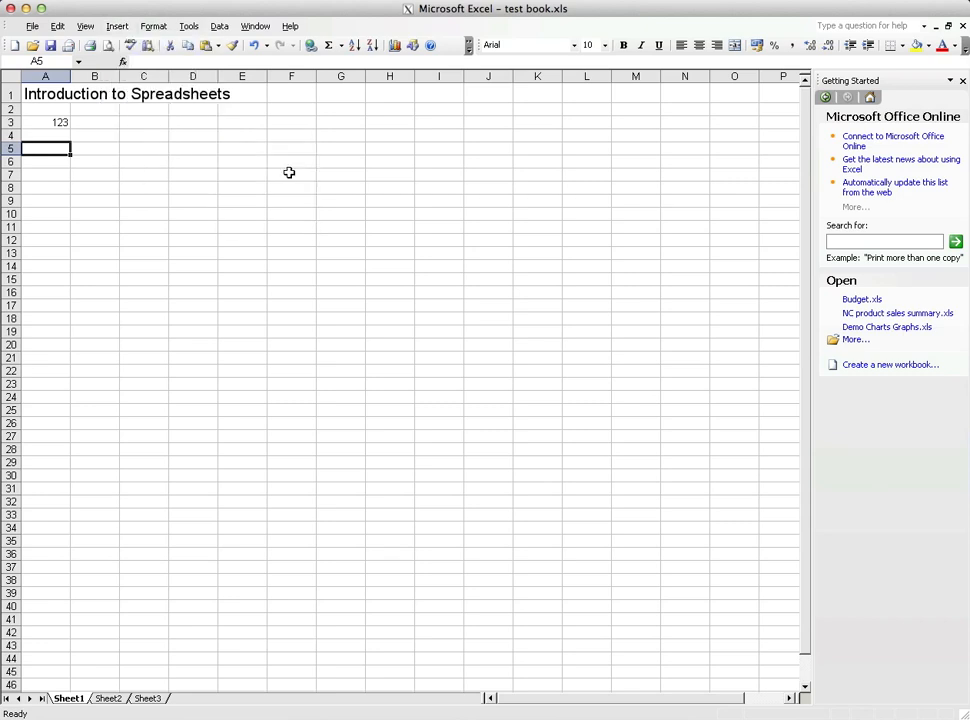
pyautogui.click(317, 262)
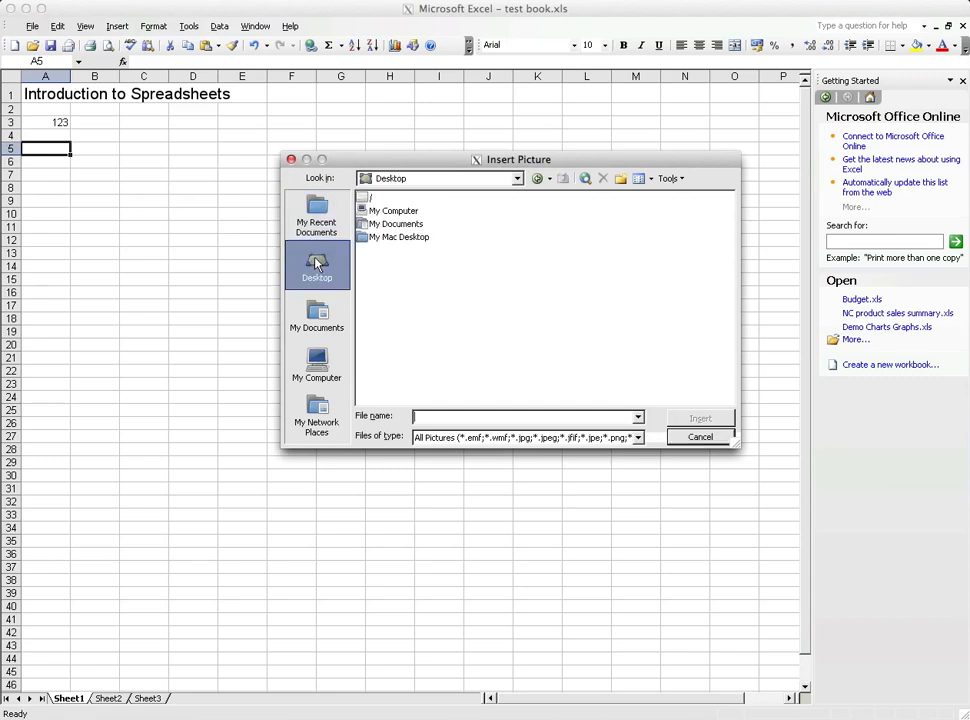
pyautogui.doubleClick(381, 236)
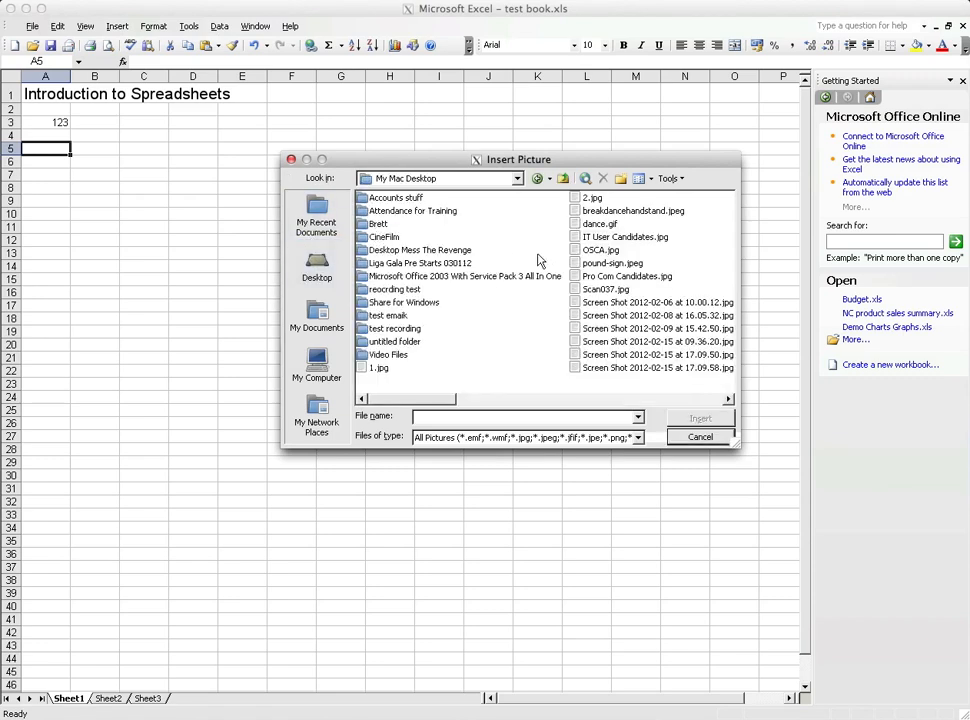
pyautogui.doubleClick(634, 264)
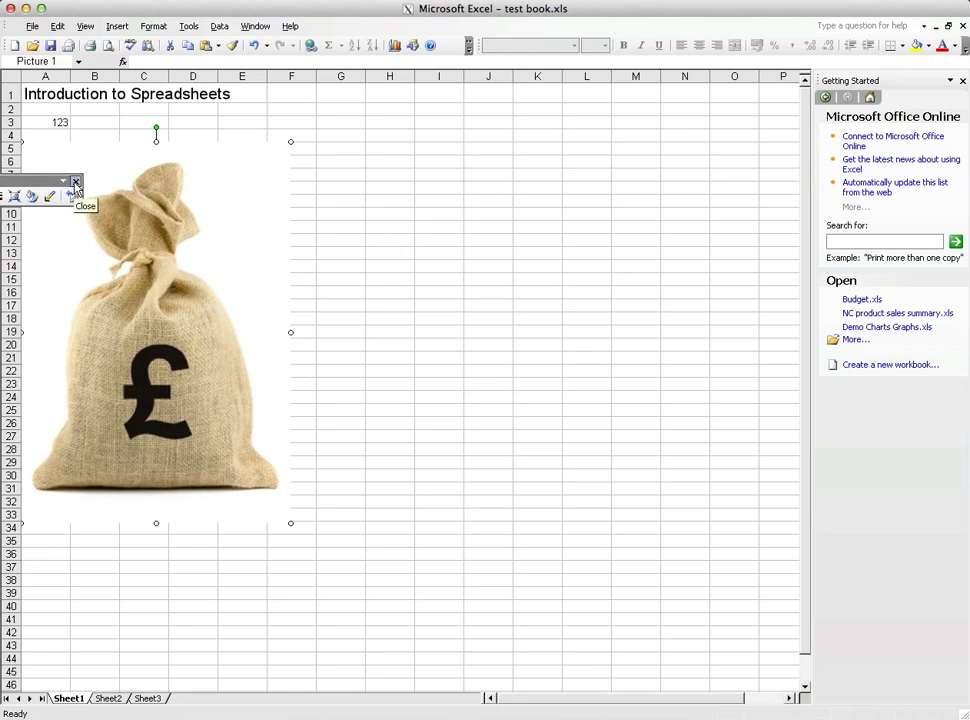
pyautogui.moveTo(50, 181); pyautogui.dragTo(467, 146)
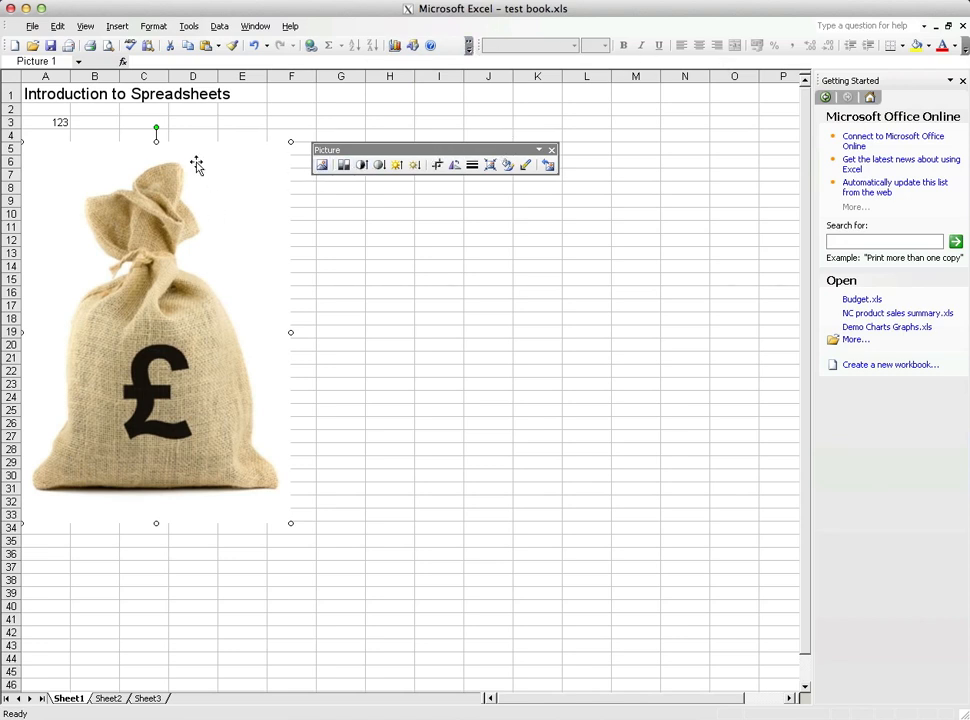
pyautogui.click(405, 252)
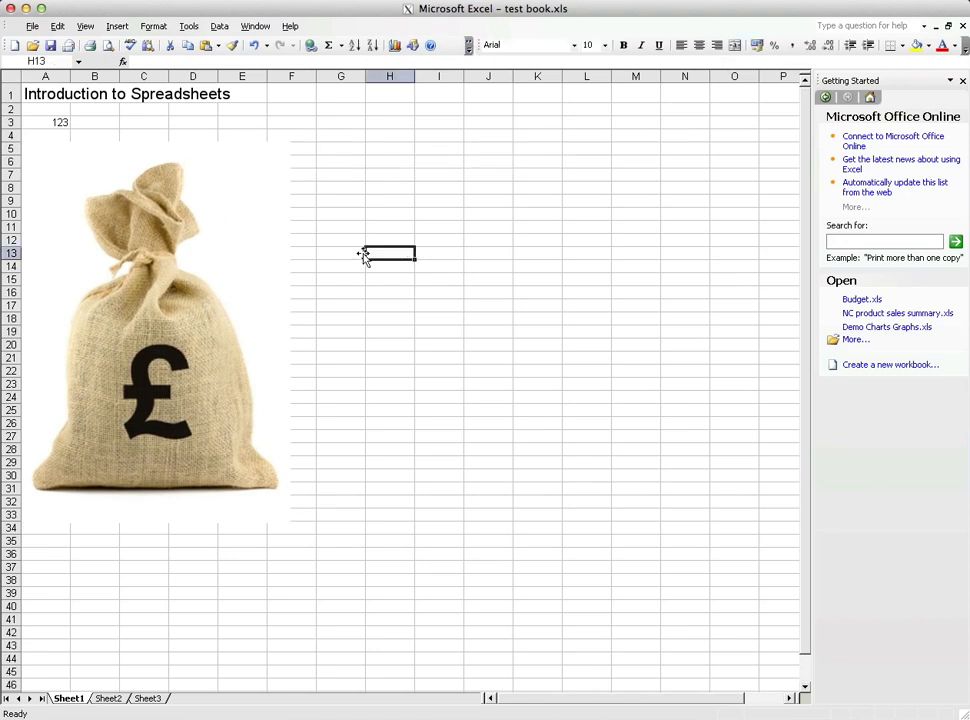
# Select the money bag picture to bring up its Picture toolbar, and deselect it by selecting cell F3
pyautogui.click(251, 227)
pyautogui.click(356, 247)
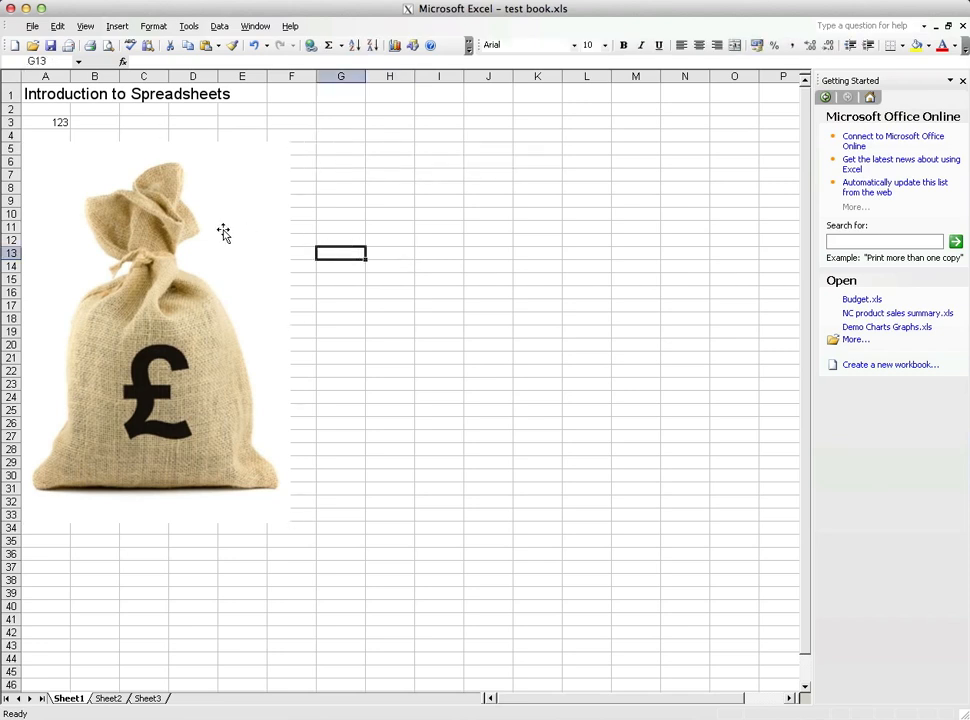
pyautogui.click(223, 231)
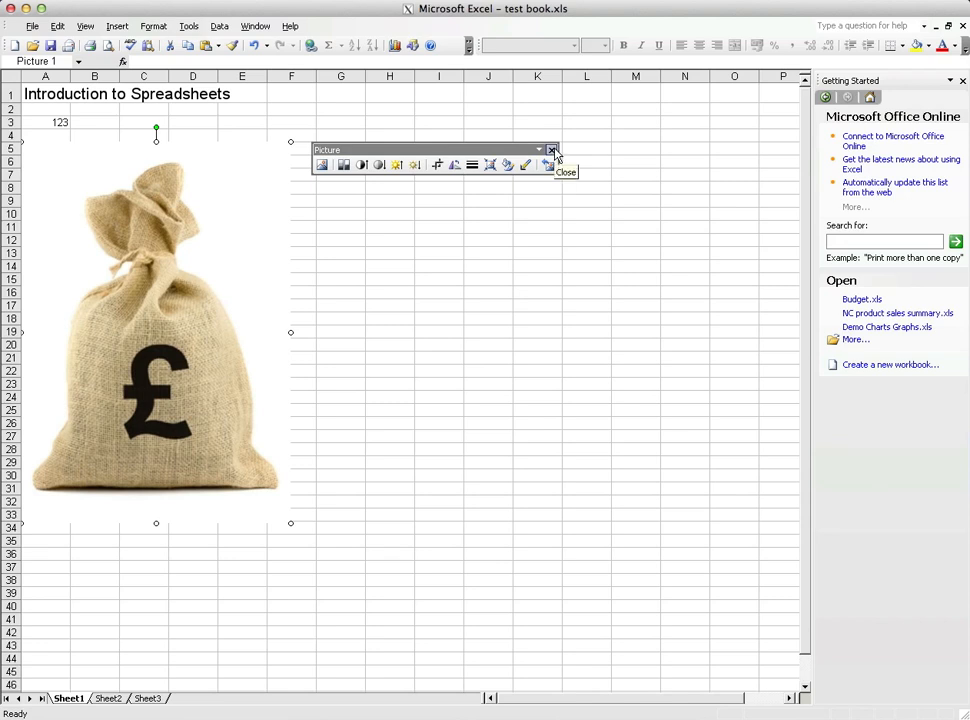
pyautogui.click(313, 126)
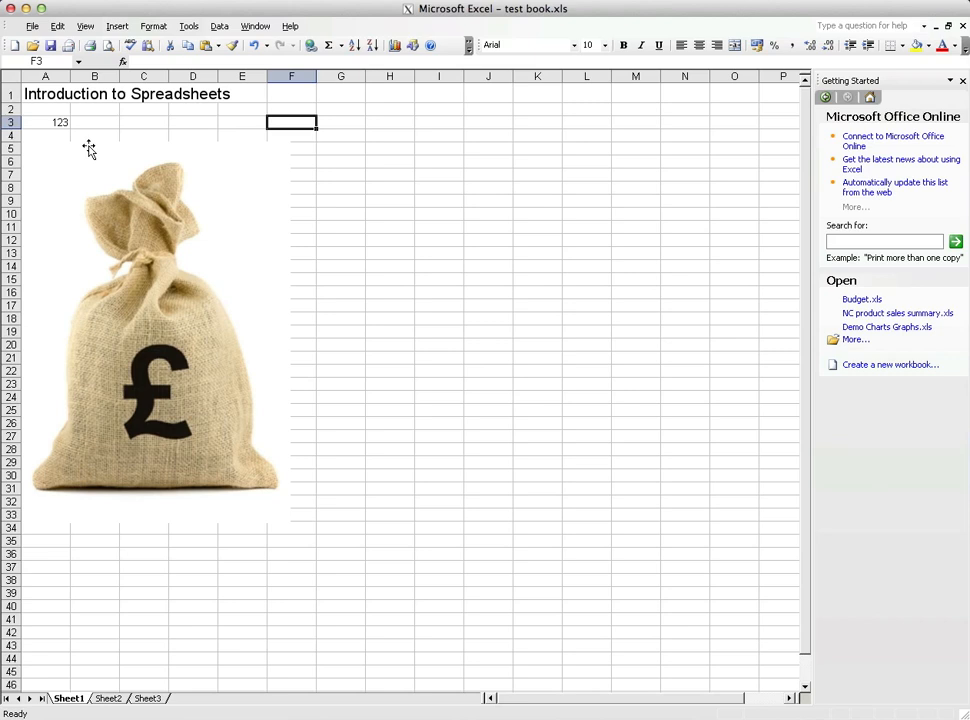
# Enter the text "Any words" in cell H3 and the number 1232131 in cell H4
pyautogui.press('Right')
pyautogui.press('Right')
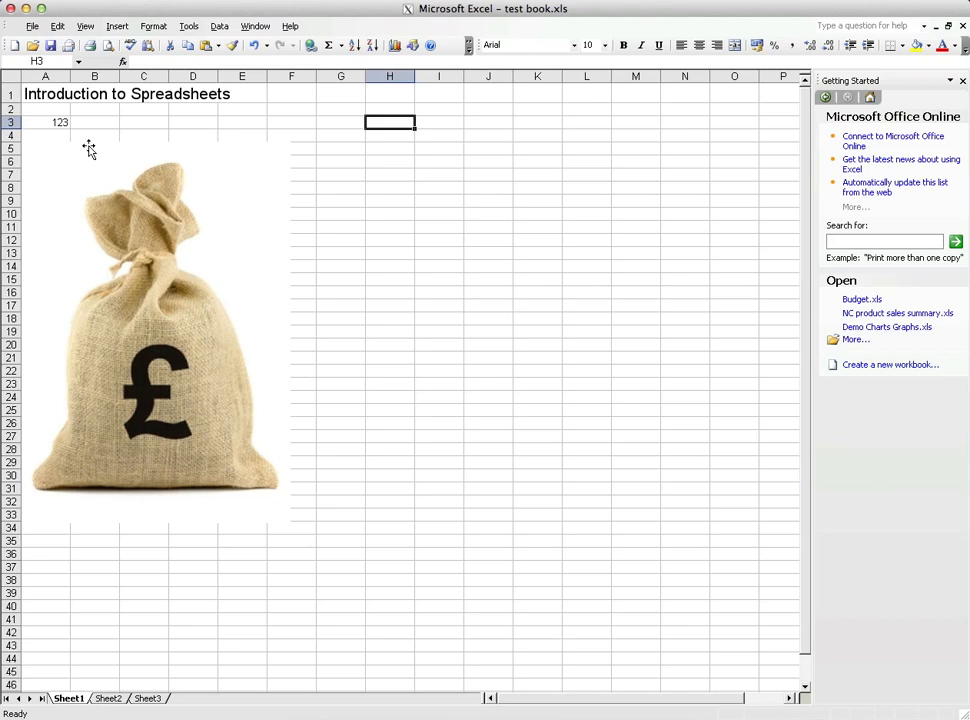
pyautogui.write('Any words')
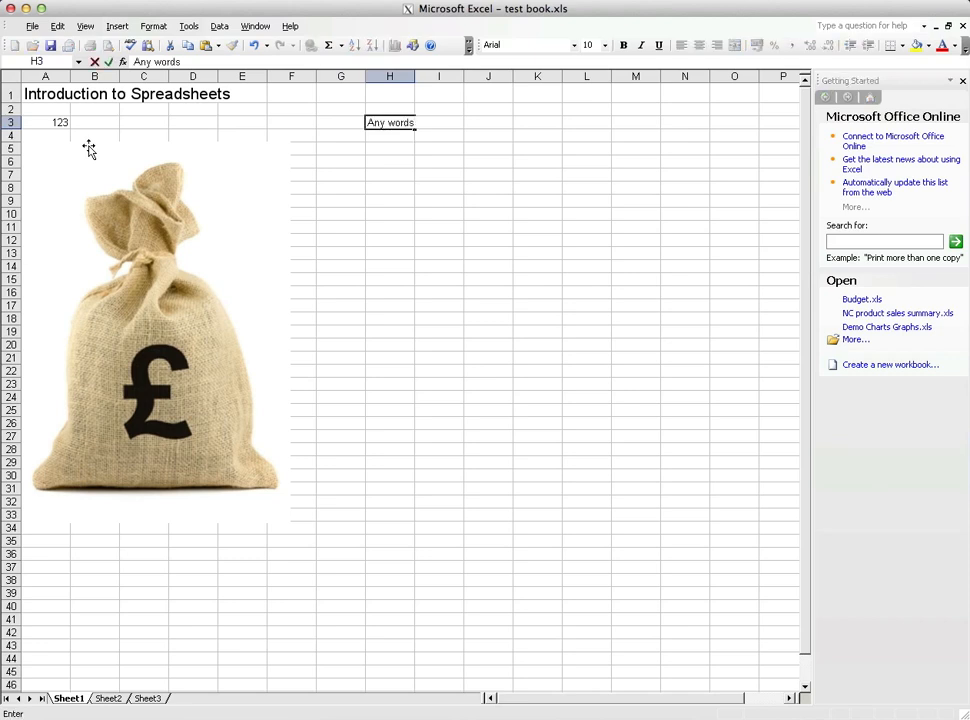
pyautogui.press('Return')
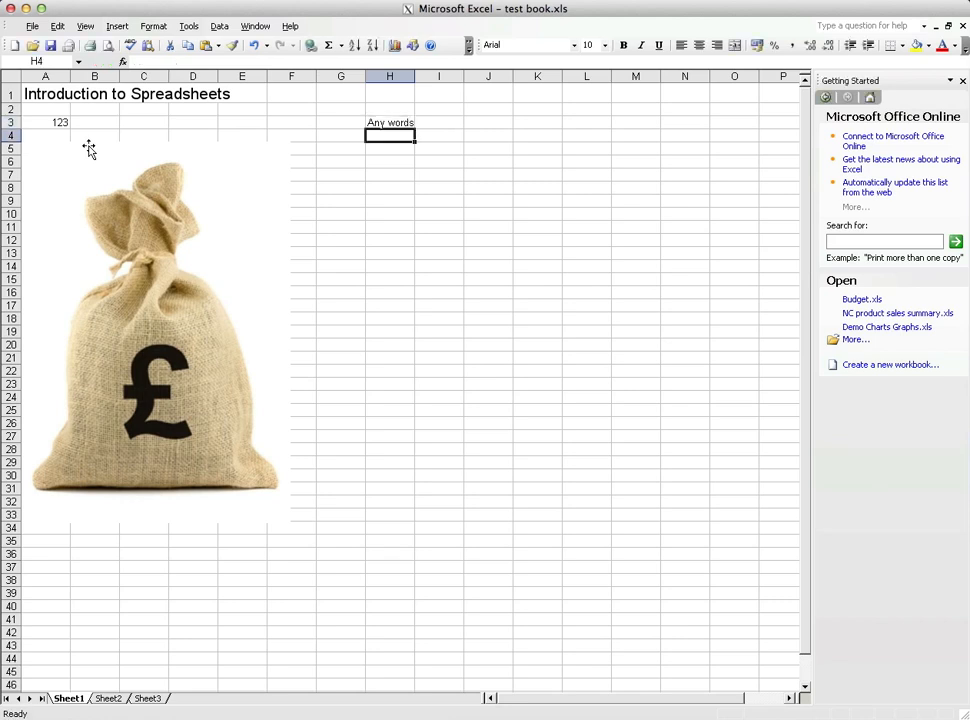
pyautogui.write('1232131')
pyautogui.press('Return')
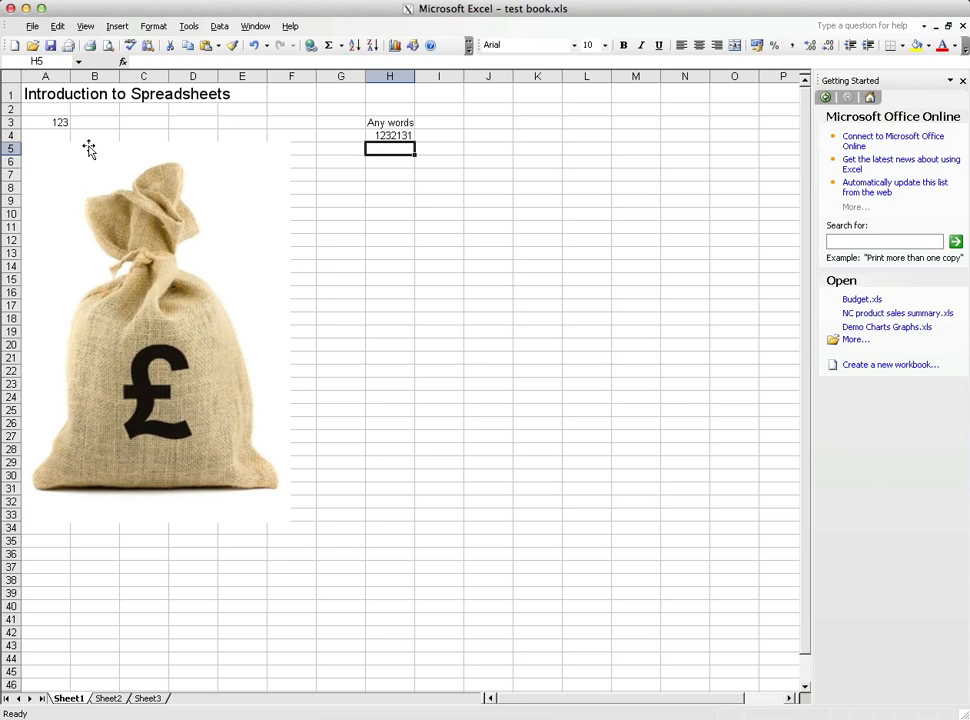
pyautogui.write('2+2')
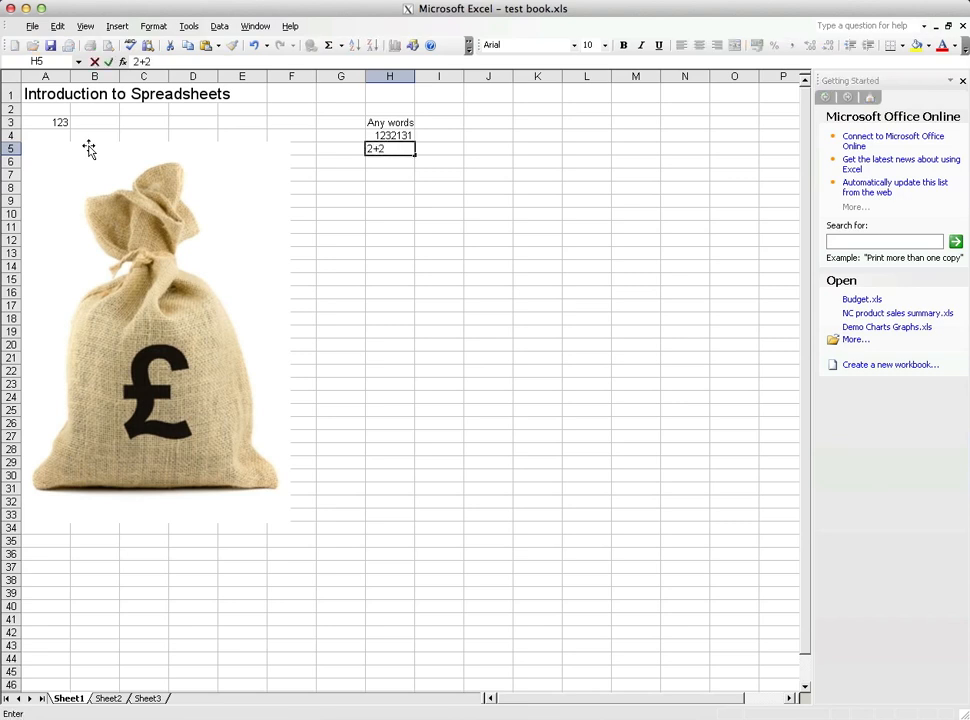
pyautogui.write('=4')
pyautogui.press('BackSpace')
pyautogui.press('BackSpace')
pyautogui.write('=')
pyautogui.press('BackSpace')
pyautogui.press('BackSpace')
pyautogui.press('BackSpace')
pyautogui.press('BackSpace')
pyautogui.press('Return')
# Return to the empty cell H5 and enter the formula =2+2
pyautogui.press('Up')
pyautogui.press('Down')
pyautogui.press('Down')
pyautogui.press('Down')
pyautogui.press('Up')
pyautogui.press('Up')
pyautogui.press('Up')
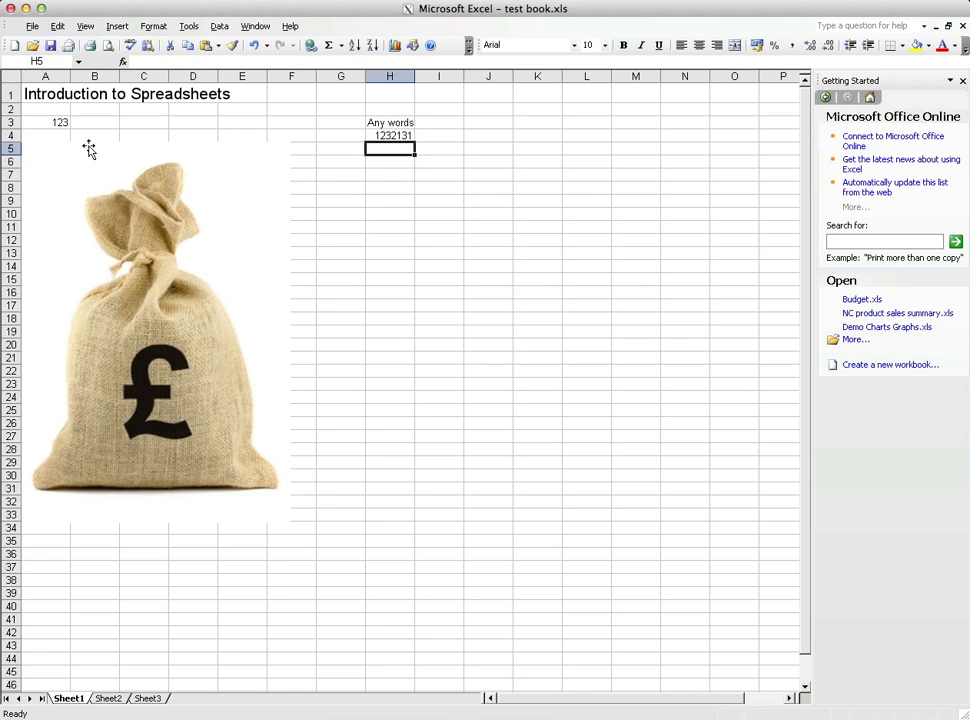
pyautogui.write('=')
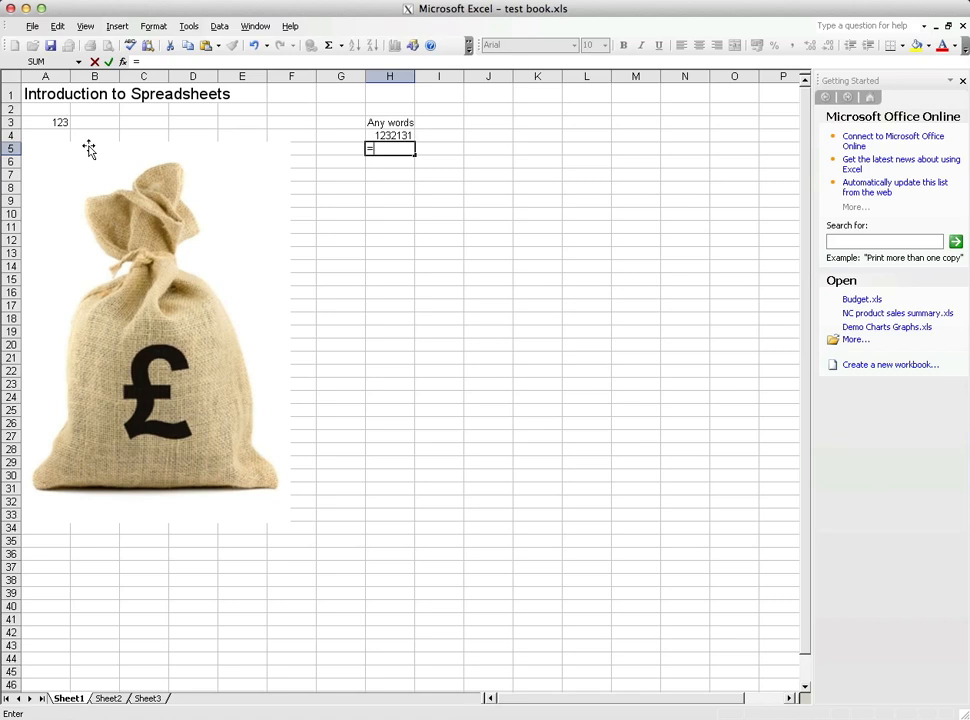
pyautogui.write('2+2')
pyautogui.press('Return')
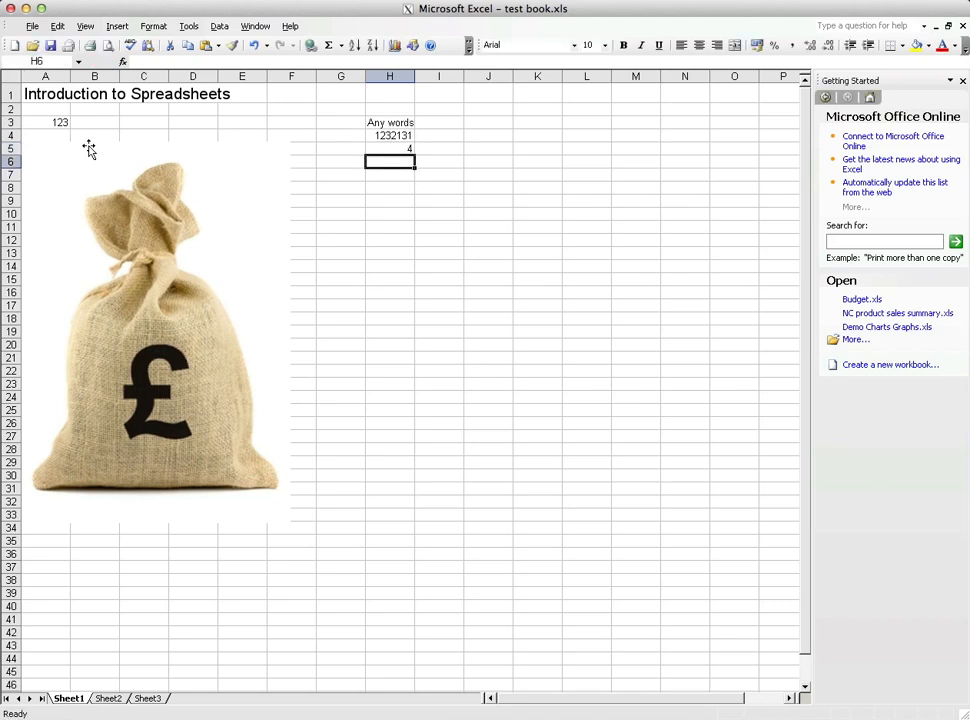
# Examine the formula stored in cell H5 and cancel the accidental reference to H7
pyautogui.press('Up')
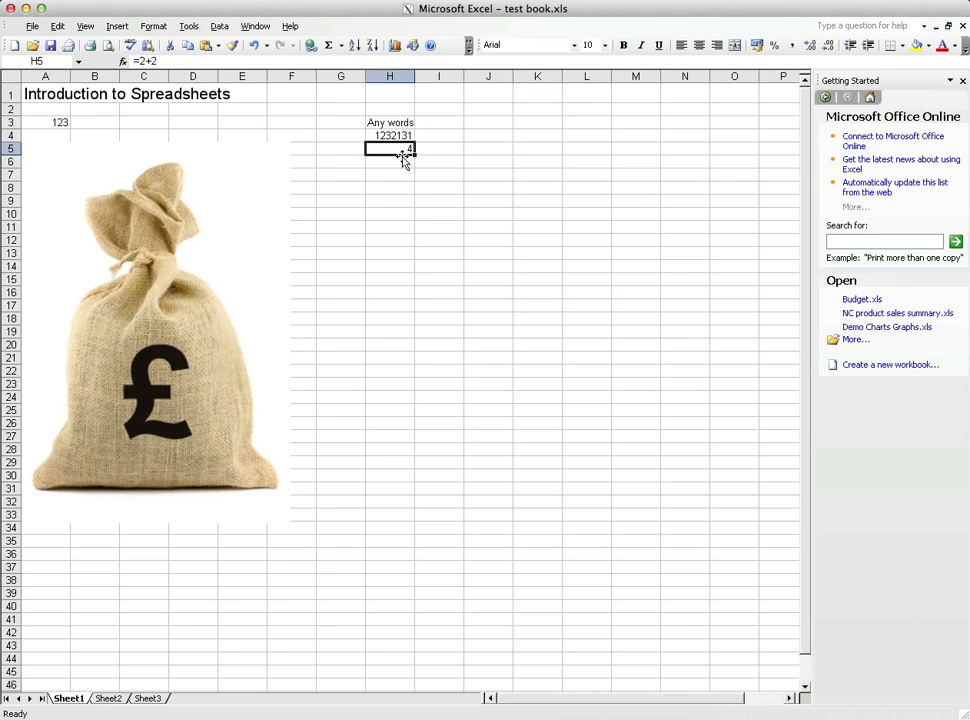
pyautogui.click(145, 61)
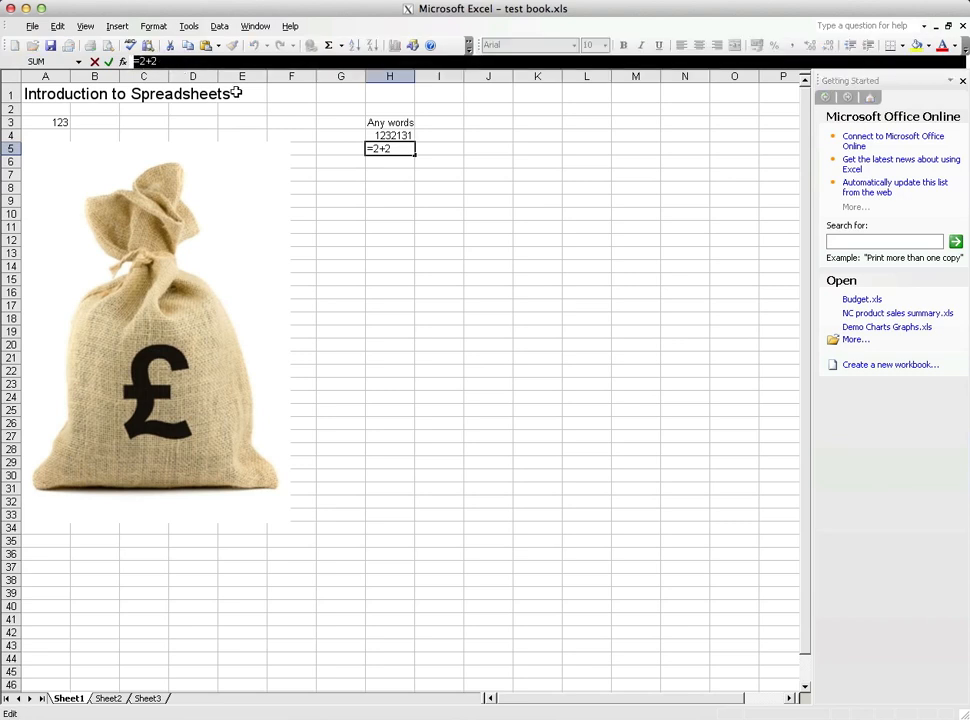
pyautogui.click(396, 173)
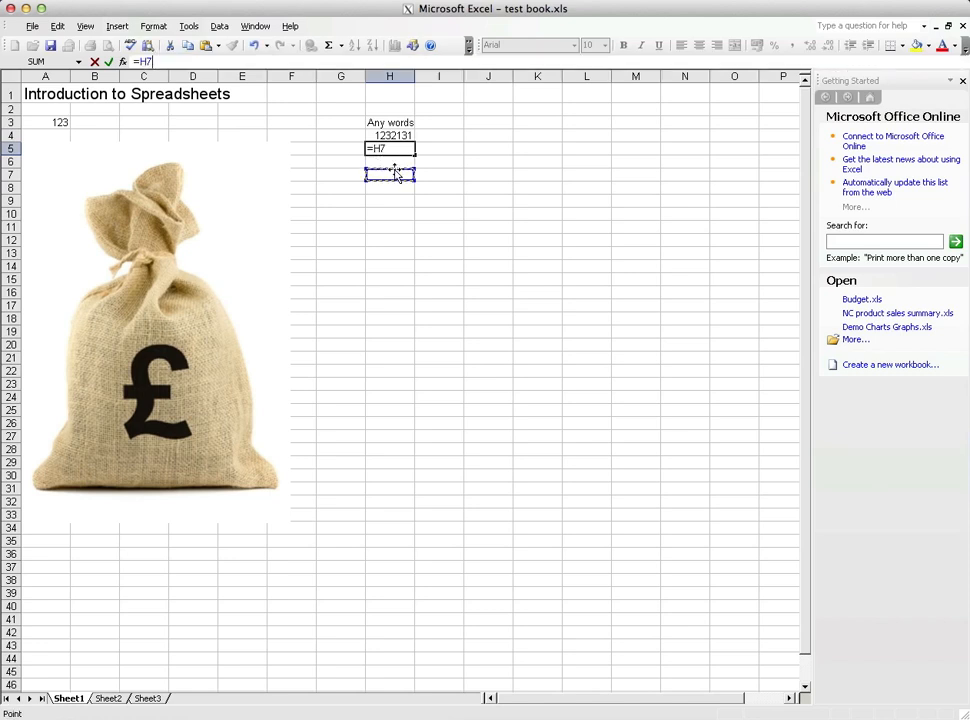
pyautogui.press('Escape')
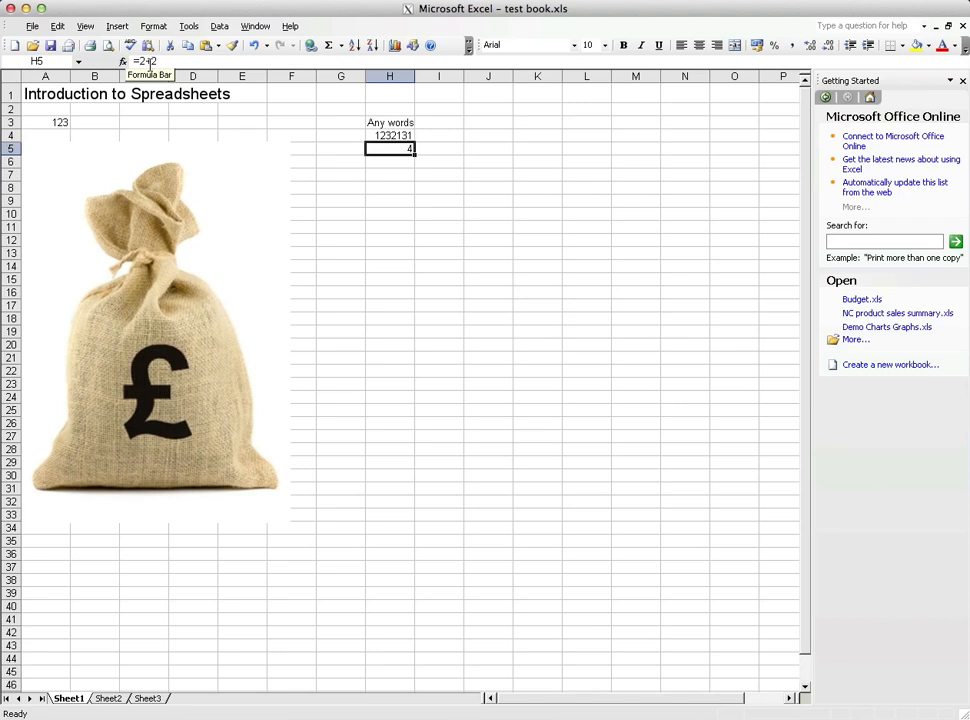
# Enter the formula =123*456 in cell H6 and =23+12 in cell H7
pyautogui.press('Return')
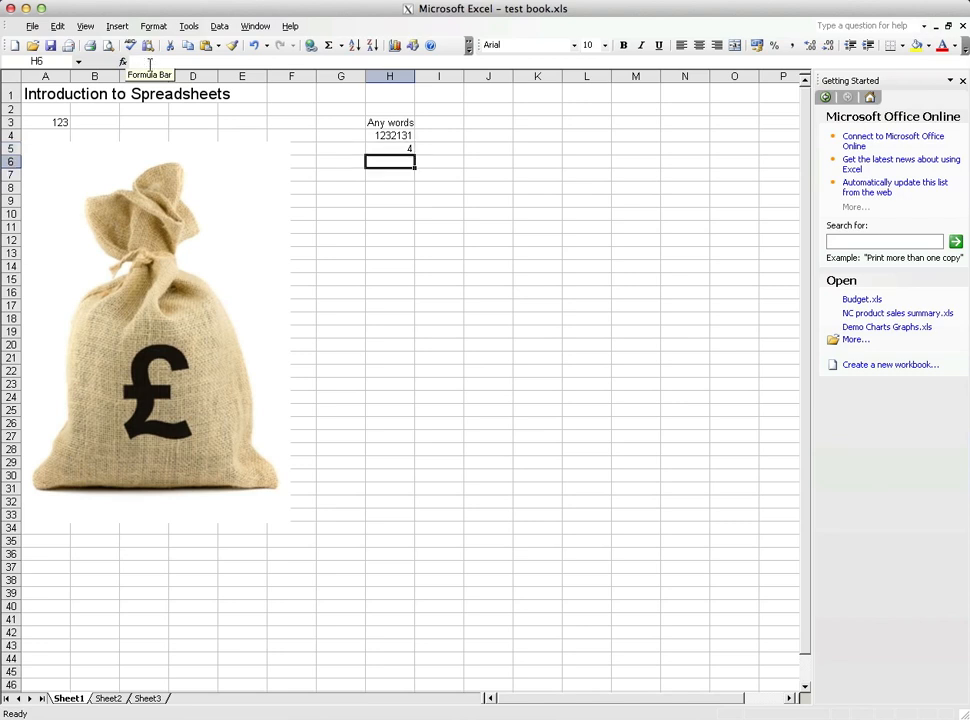
pyautogui.write('=')
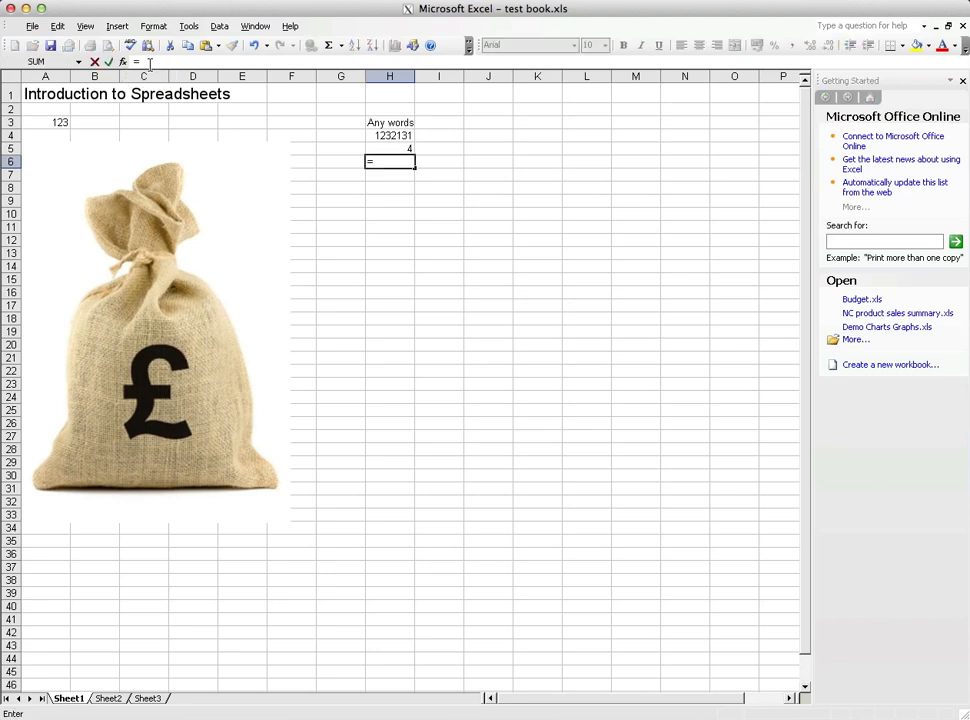
pyautogui.write('123*')
pyautogui.write('456')
pyautogui.press('Return')
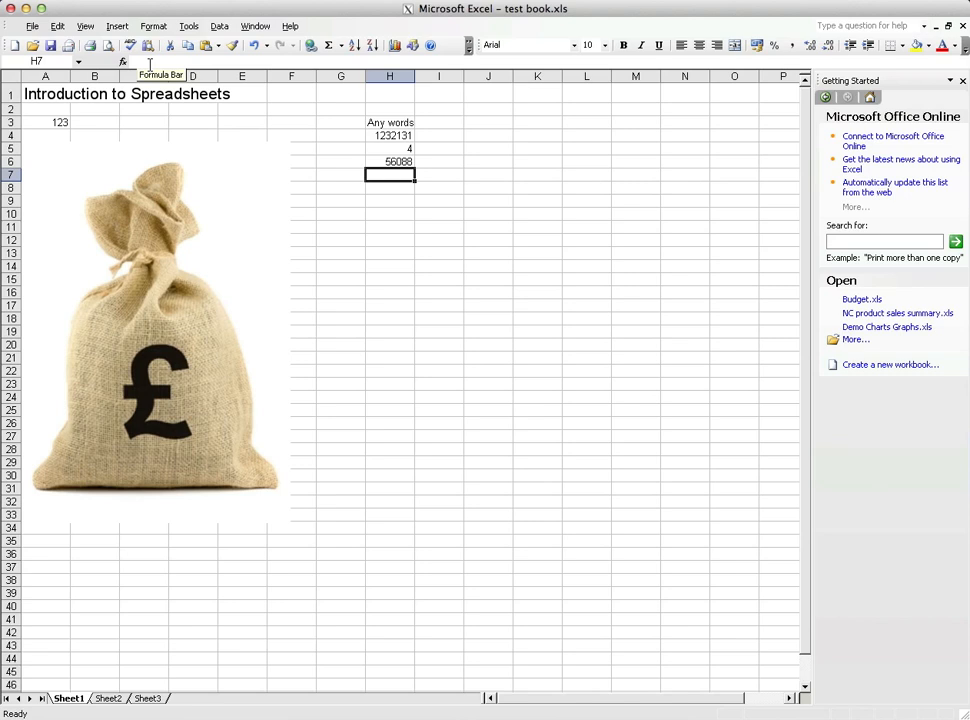
pyautogui.write('=')
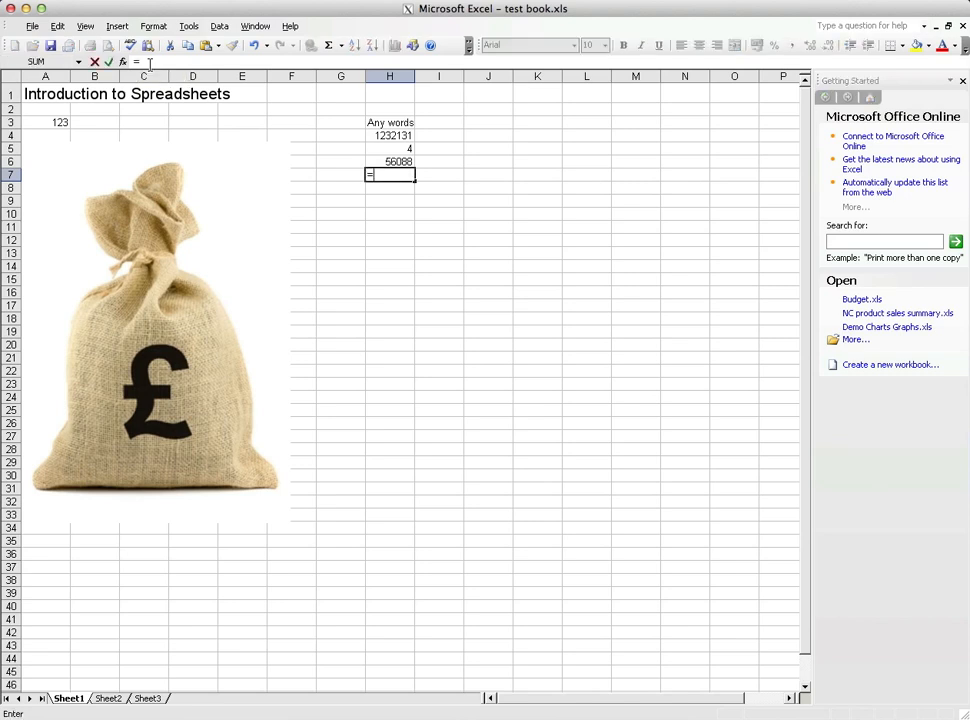
pyautogui.write('23+12')
pyautogui.press('Return')
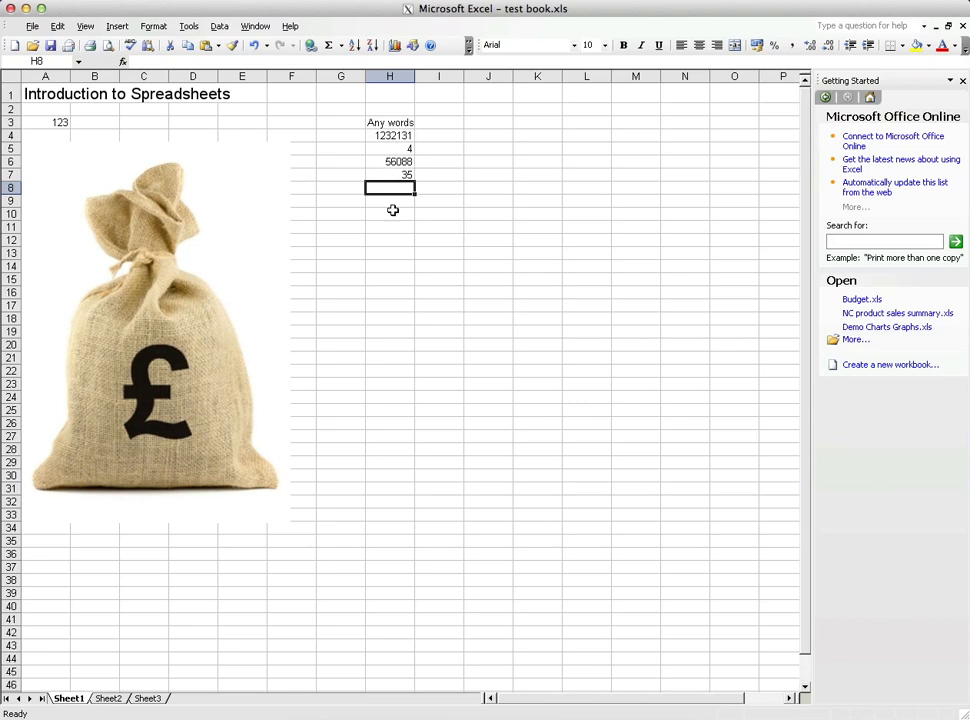
pyautogui.press('Up')
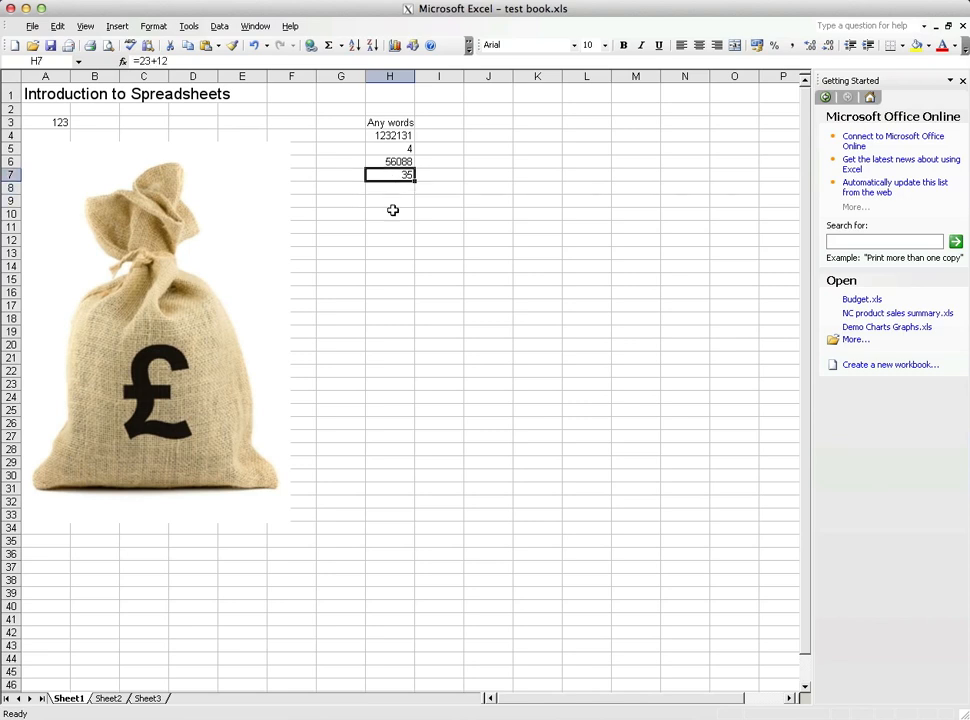
pyautogui.press('Down')
pyautogui.press('Down')
pyautogui.press('Down')
pyautogui.press('Down')
pyautogui.press('Up')
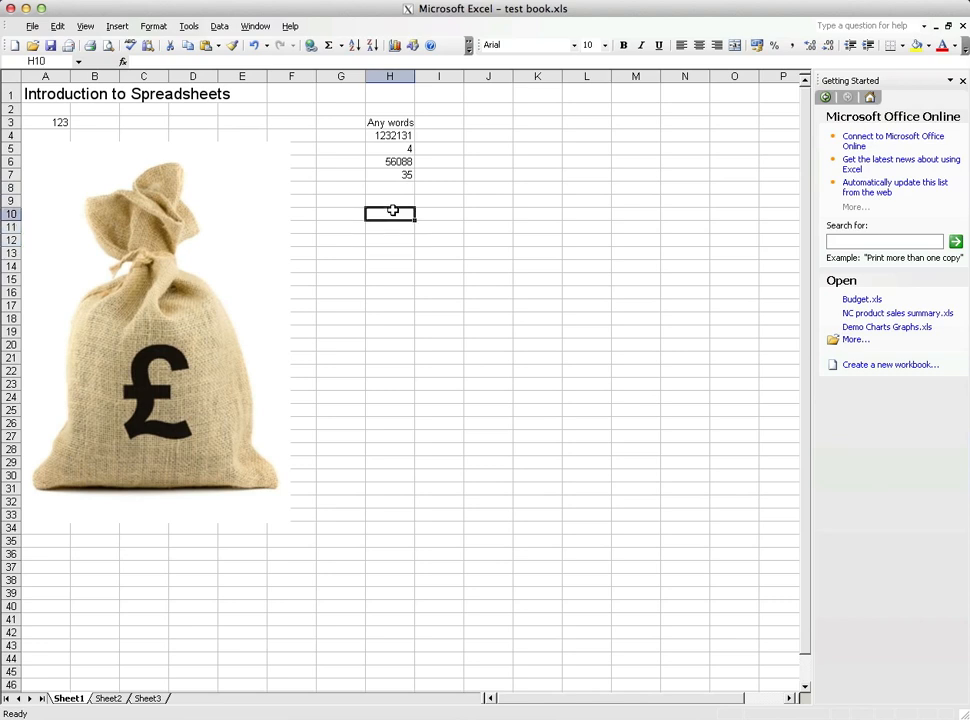
pyautogui.press('Left')
pyautogui.press('Left')
pyautogui.press('Right')
pyautogui.press('Right')
pyautogui.press('Right')
pyautogui.press('Right')
pyautogui.press('Right')
pyautogui.press('Left')
pyautogui.press('Left')
pyautogui.press('Down')
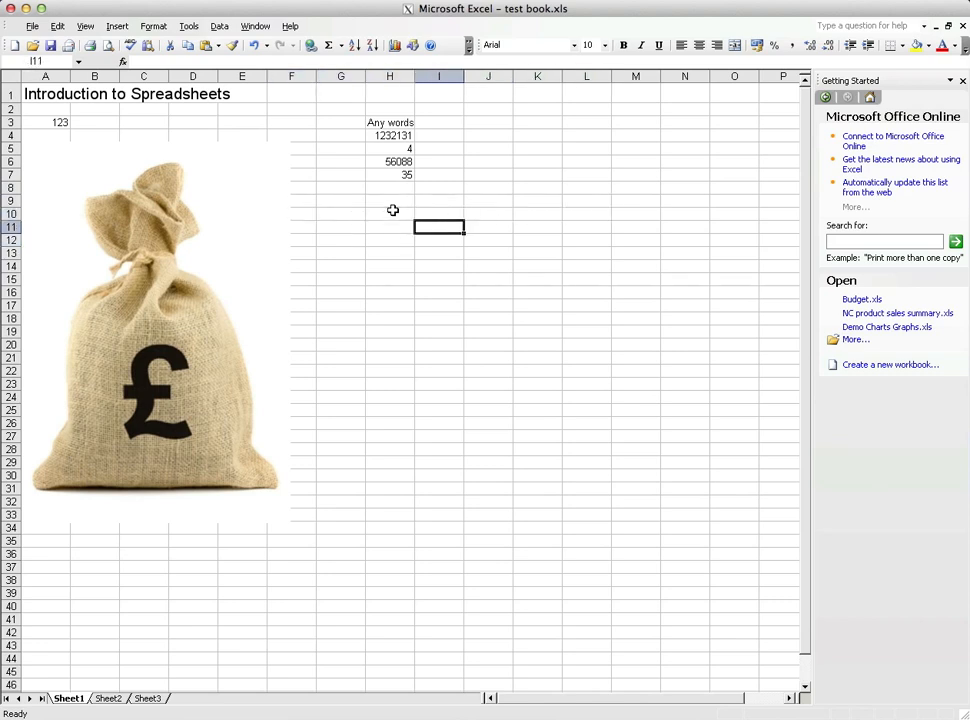
# Return to cell H7, clear its contents, and undo the clearing
pyautogui.press('Up')
pyautogui.press('Left')
pyautogui.press('Up')
pyautogui.press('Up')
pyautogui.press('Up')
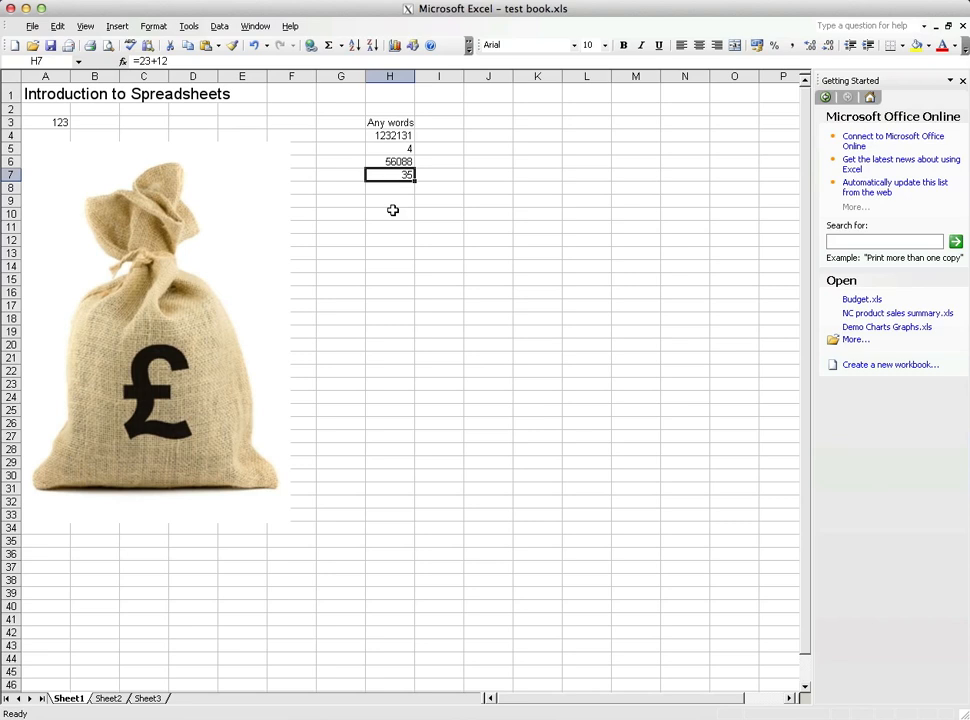
pyautogui.press('Delete')
pyautogui.click(57, 26)
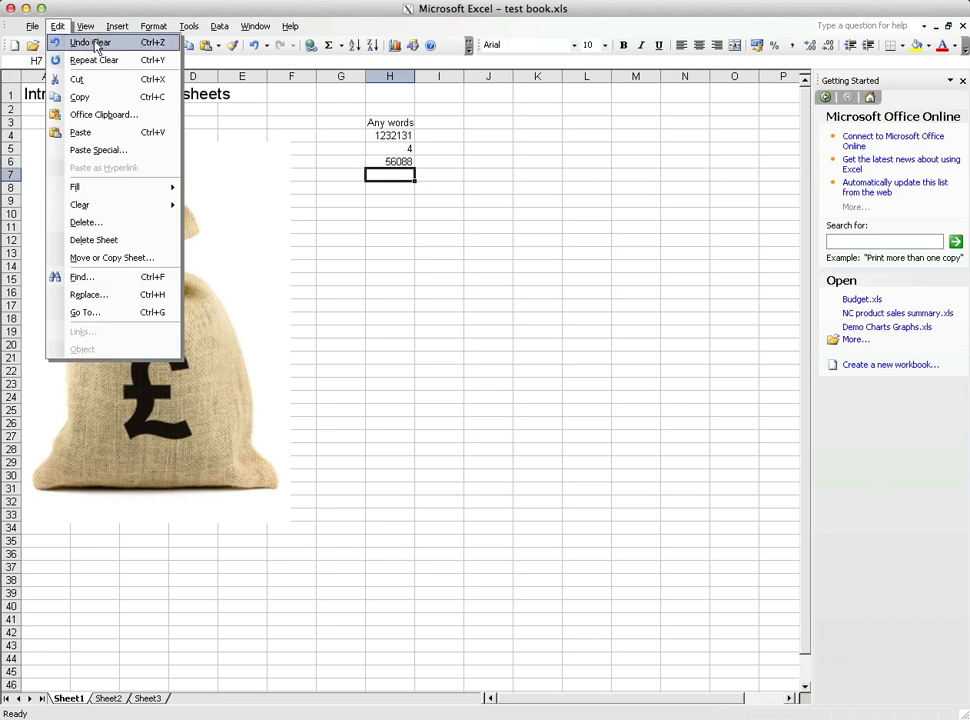
pyautogui.click(96, 45)
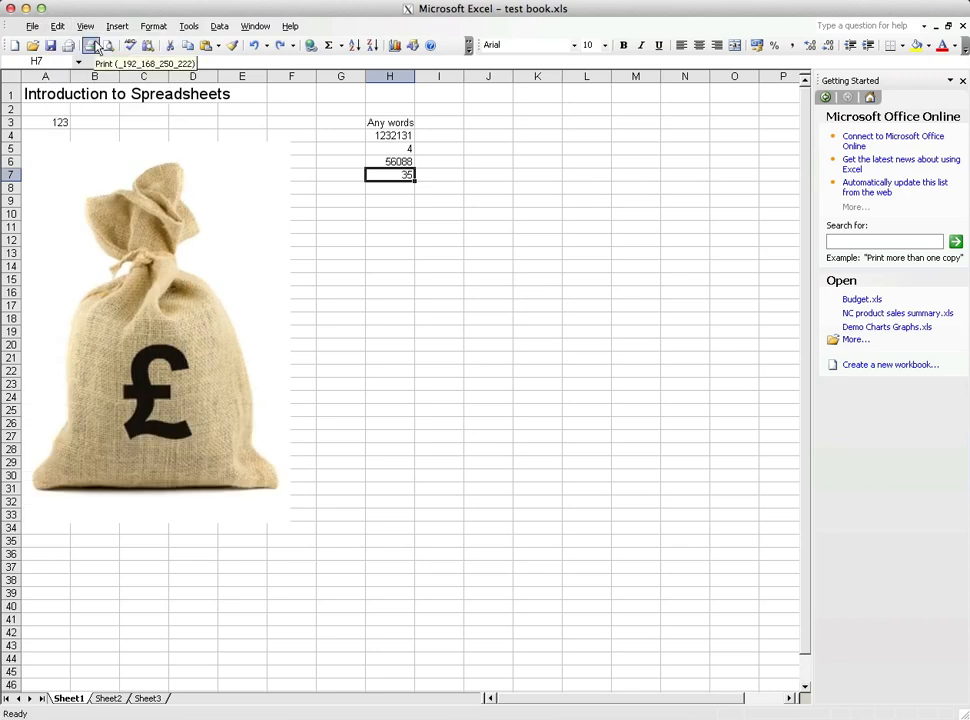
# Undo the entries in column H from H7 up to H3 one by one, and the insertion of the picture
pyautogui.click(254, 46)
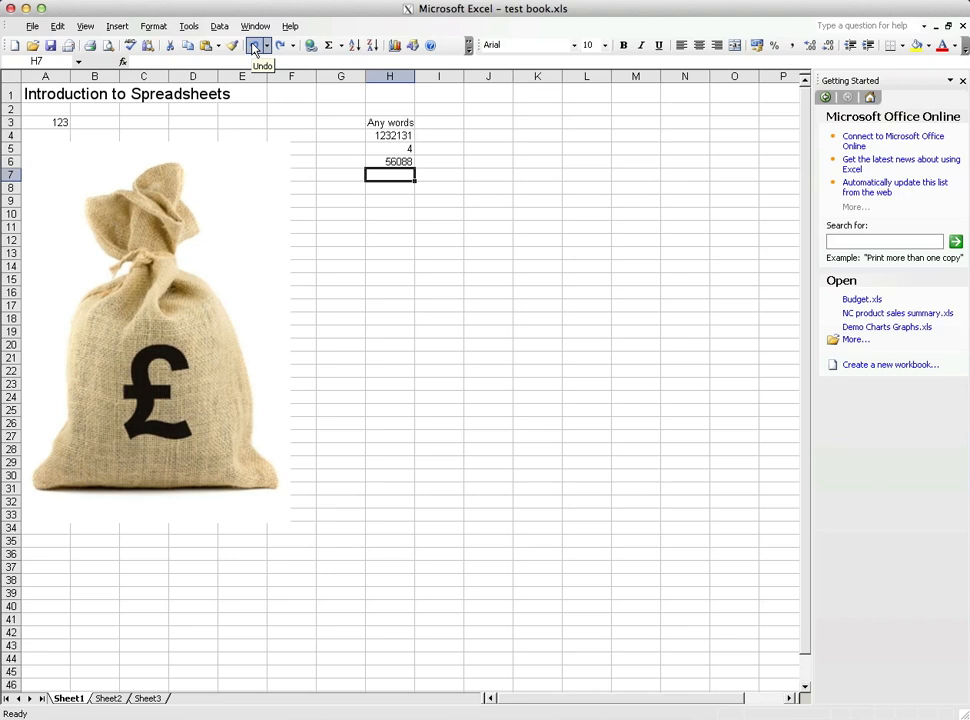
pyautogui.click(255, 46)
pyautogui.click(255, 46)
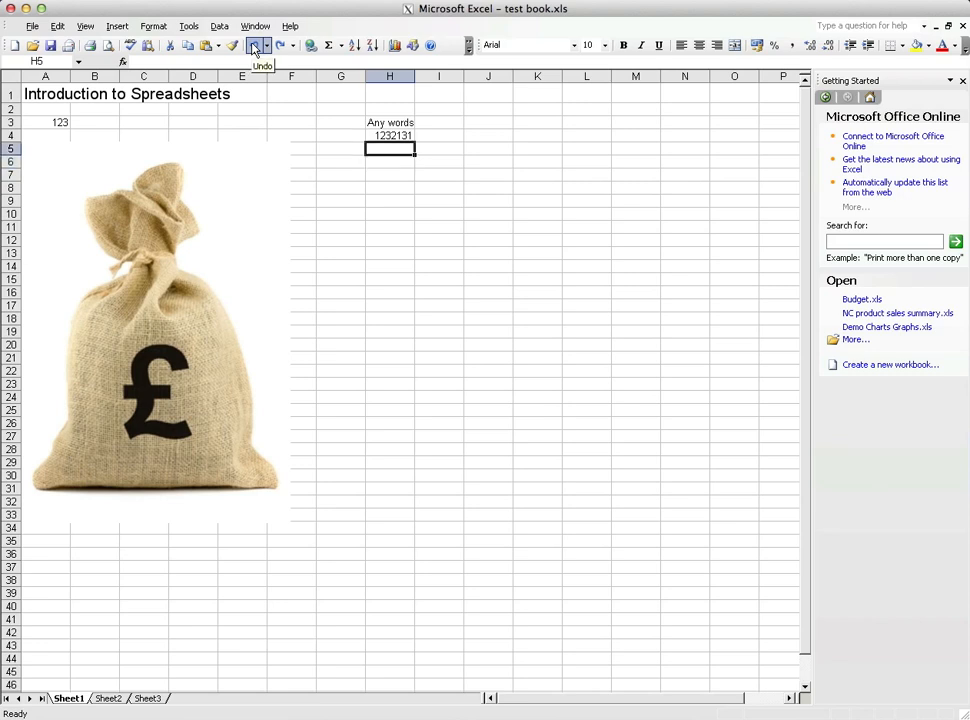
pyautogui.click(255, 46)
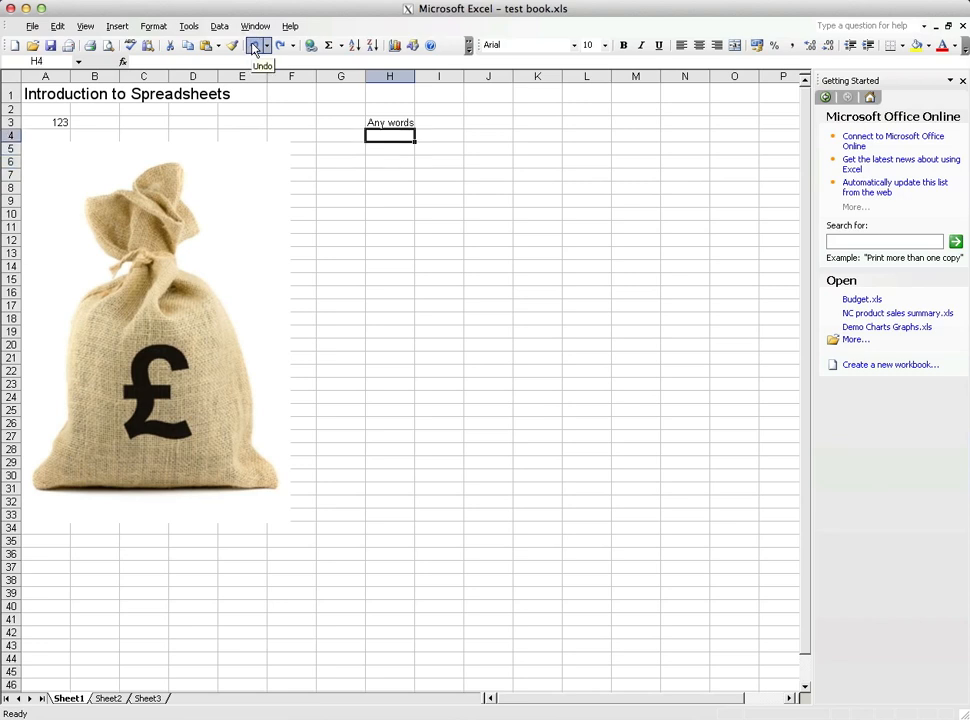
pyautogui.click(255, 46)
pyautogui.click(255, 46)
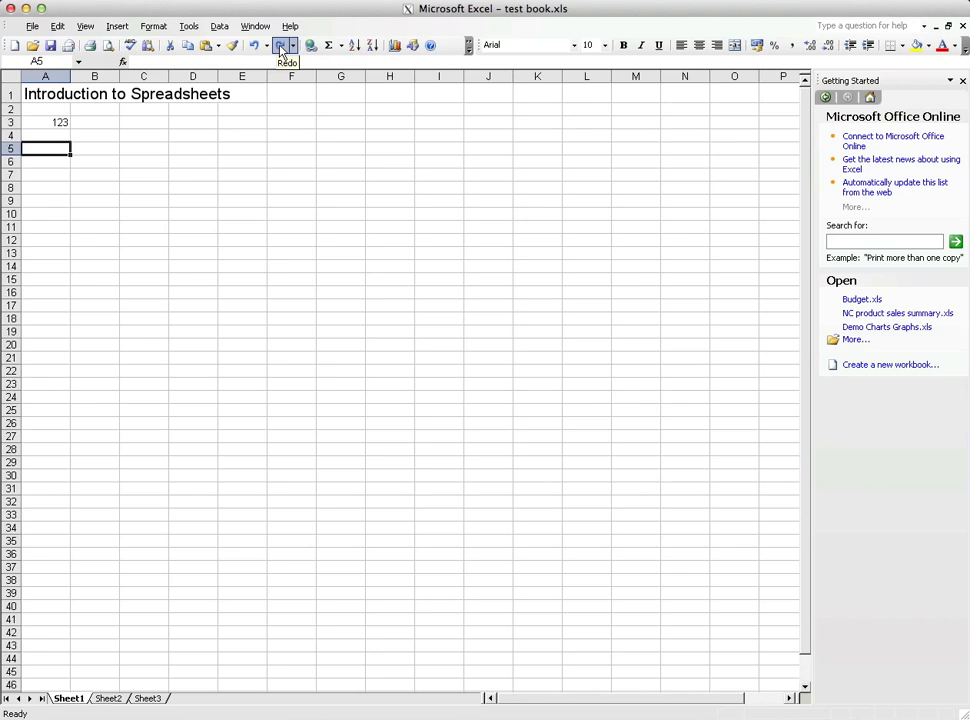
# Redo the picture insertion and the entries in cells H3 and H4
pyautogui.click(281, 46)
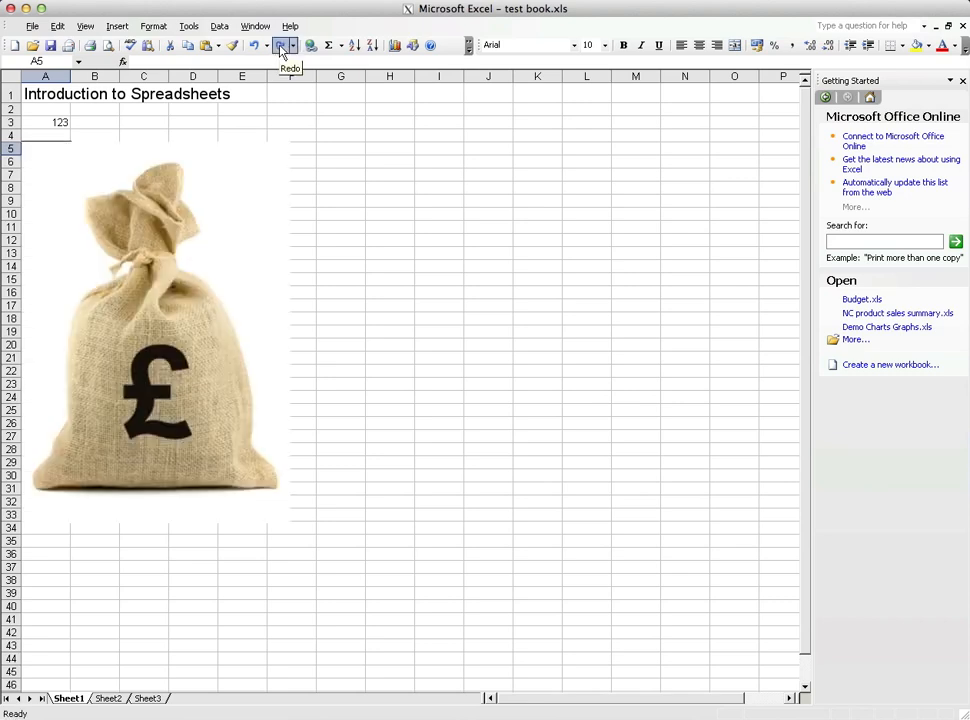
pyautogui.click(281, 46)
pyautogui.click(281, 46)
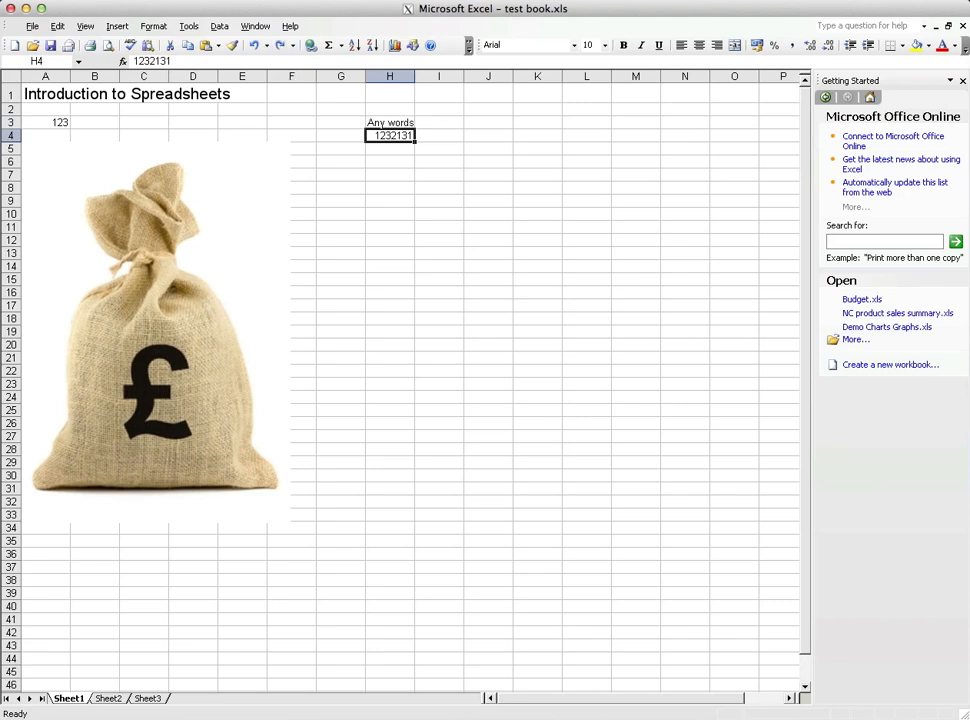
pyautogui.click(822, 0)
pyautogui.click(850, 0)
pyautogui.click(342, 173)
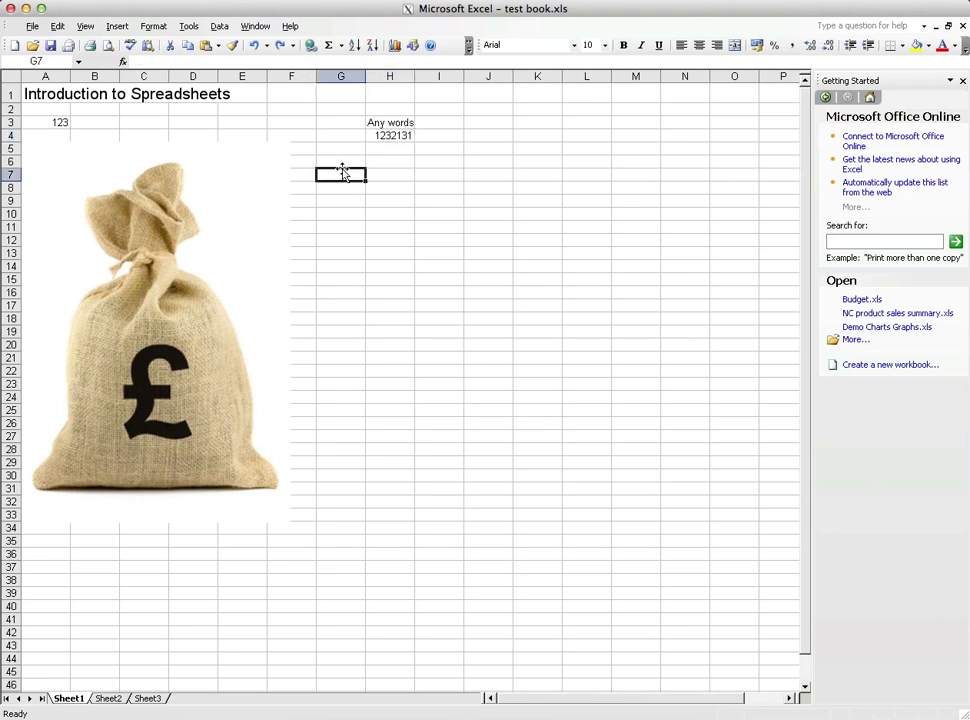
pyautogui.click(31, 27)
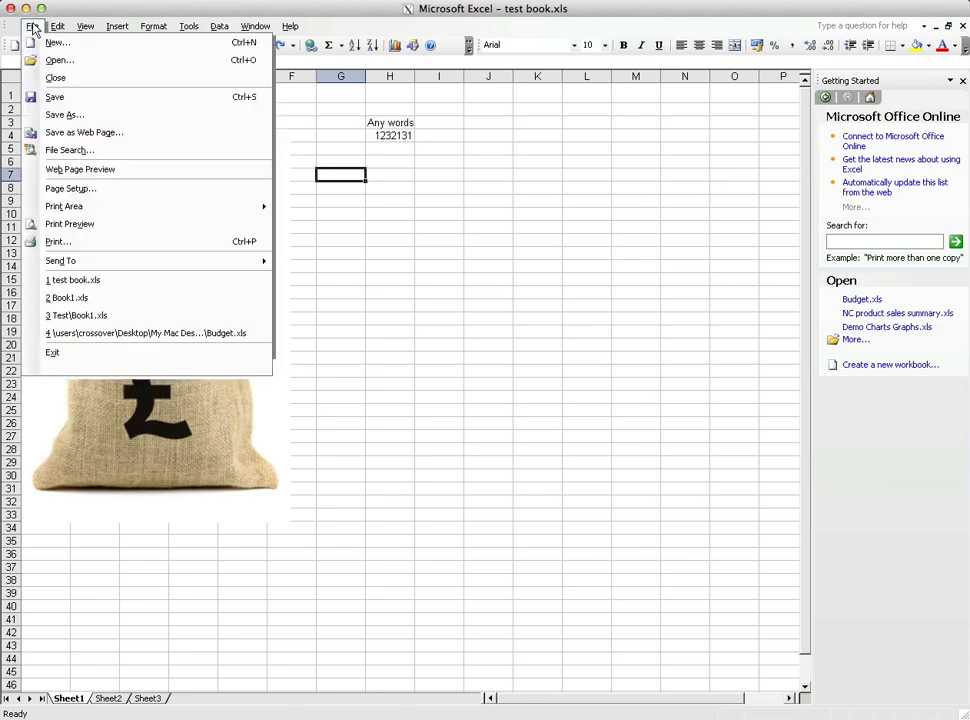
pyautogui.moveTo(57, 26)
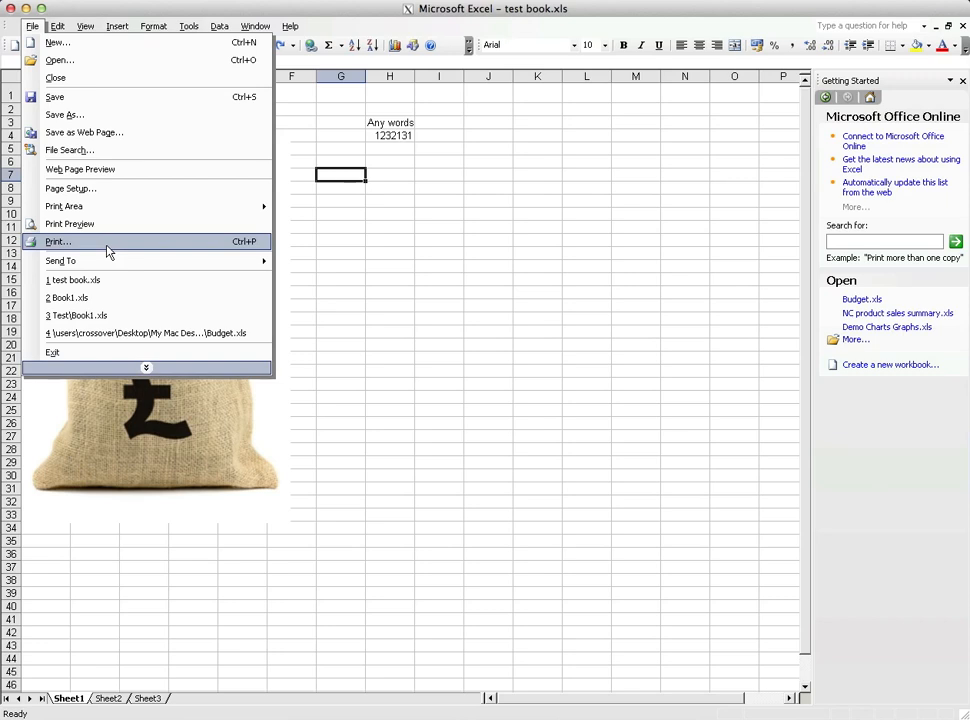
pyautogui.click(371, 254)
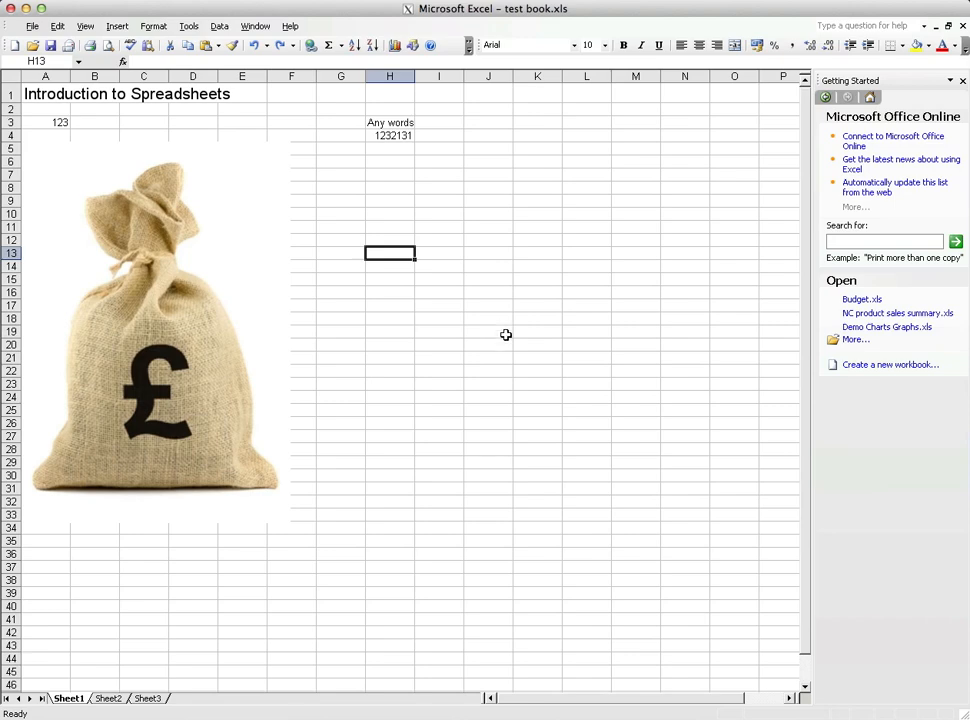
# Look through the empty rows far down Sheet1, select row 250, and return to the start of the sheet
pyautogui.scroll(-1, 571, 257)
pyautogui.scroll(-3, 571, 257)
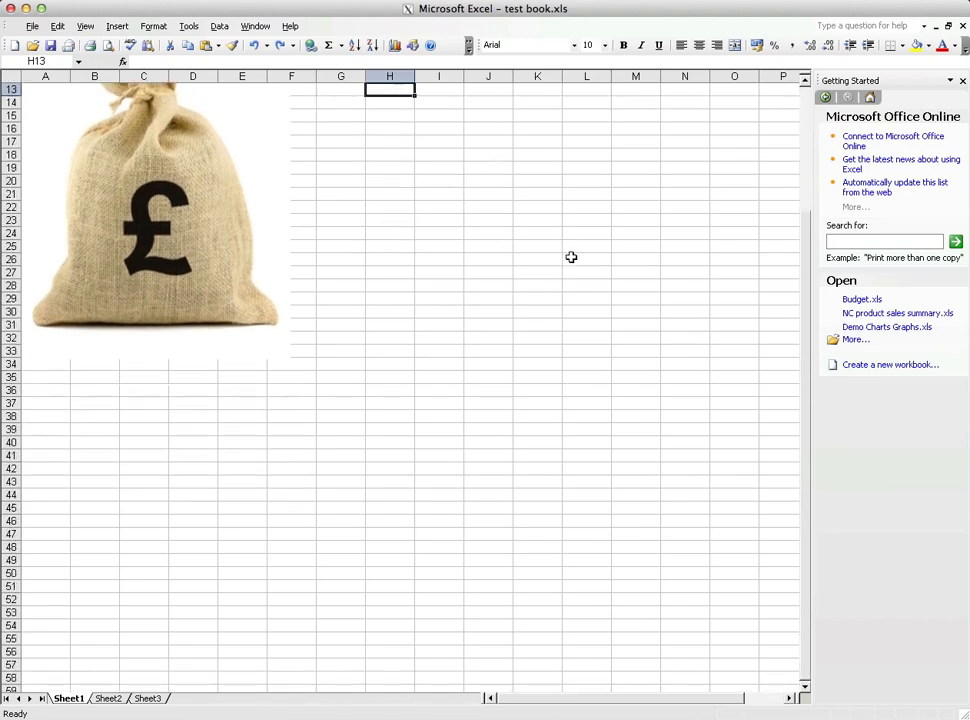
pyautogui.scroll(4, 571, 257)
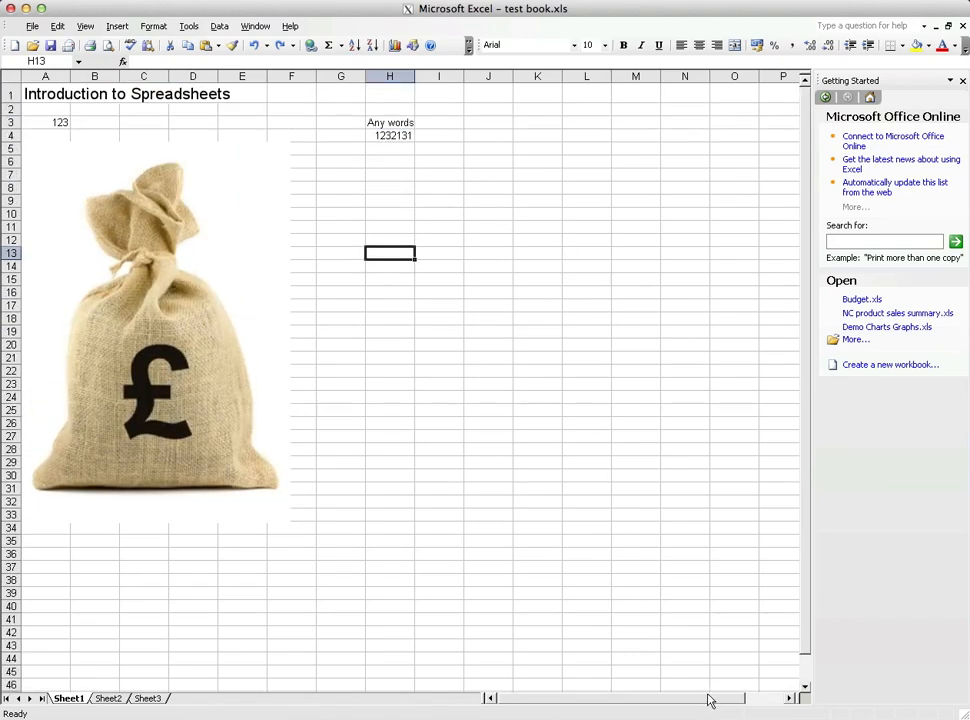
pyautogui.moveTo(708, 699); pyautogui.dragTo(665, 695)
pyautogui.scroll(-3, 576, 342)
pyautogui.scroll(-9, 576, 342)
pyautogui.scroll(8, 577, 342)
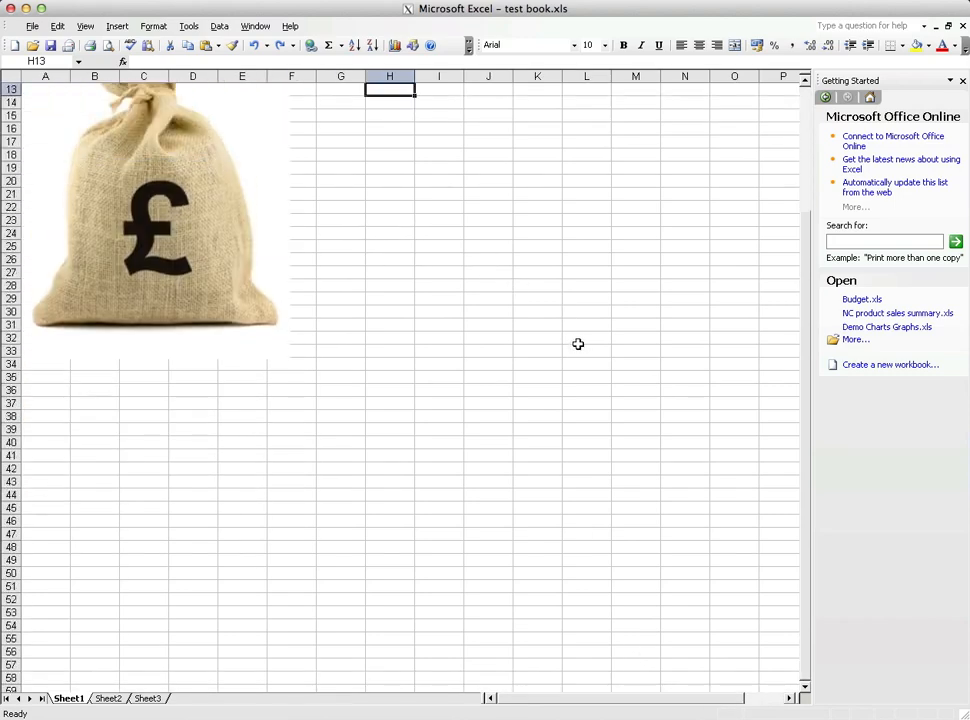
pyautogui.scroll(-20, 578, 343)
pyautogui.scroll(-20, 578, 343)
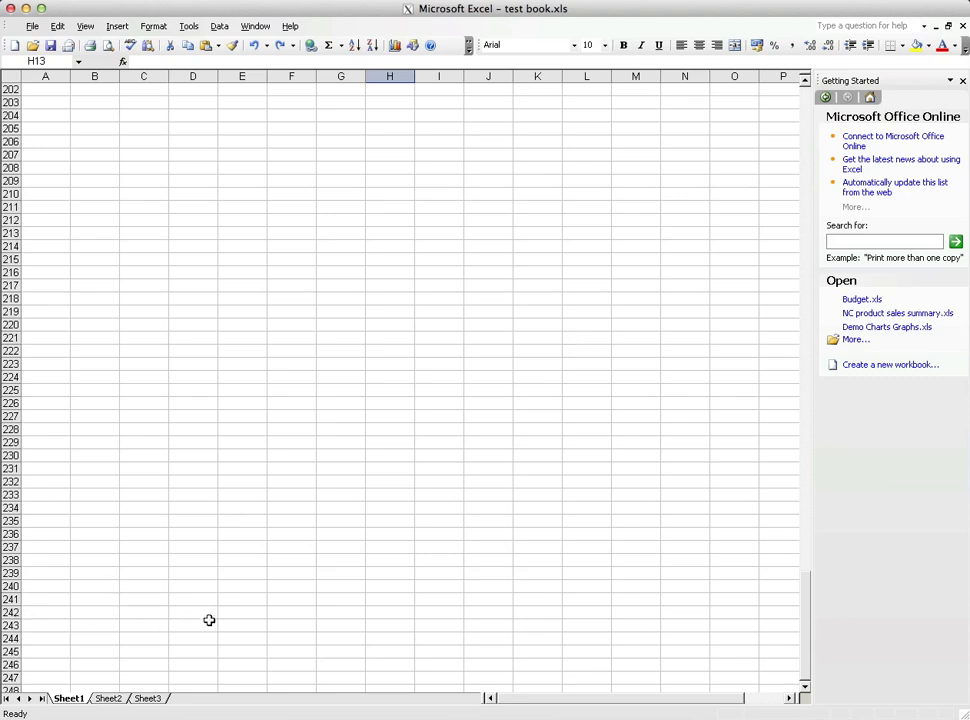
pyautogui.scroll(-2, 208, 621)
pyautogui.click(9, 639)
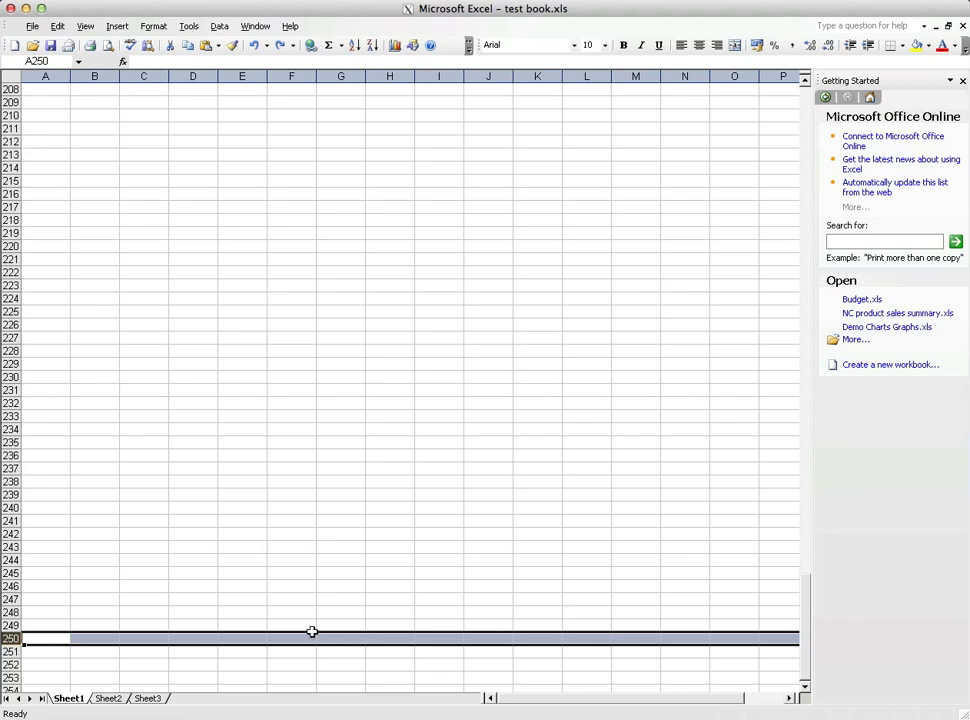
pyautogui.scroll(11, 178, 619)
pyautogui.scroll(20, 178, 619)
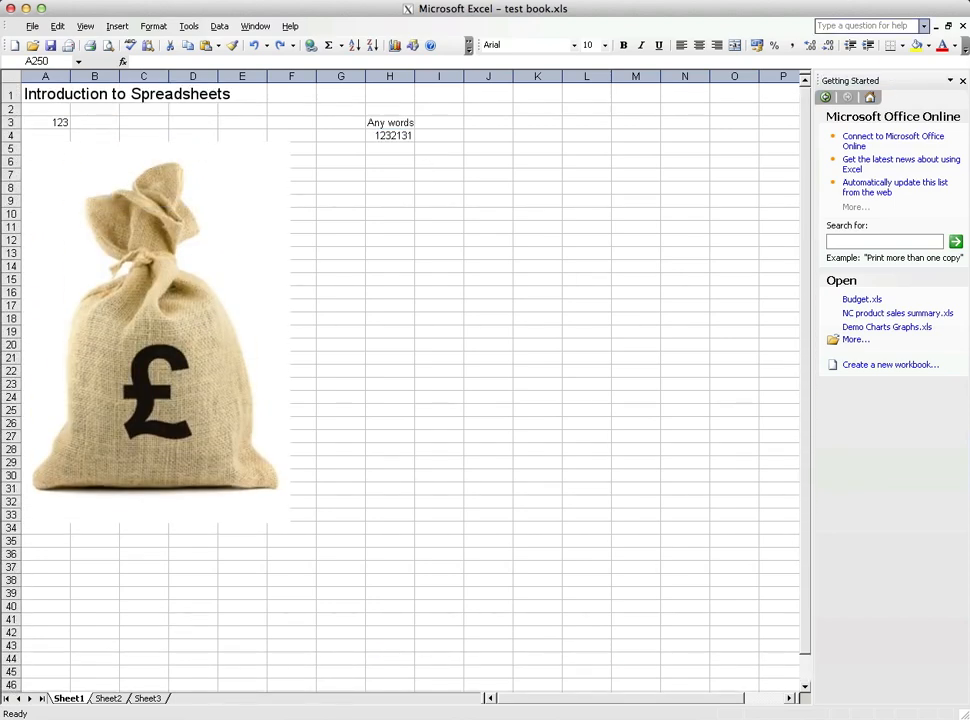
# Check how the worksheet will print using Print Preview, closing and reopening the preview once before returning to the sheet
pyautogui.click(818, 0)
pyautogui.click(818, 0)
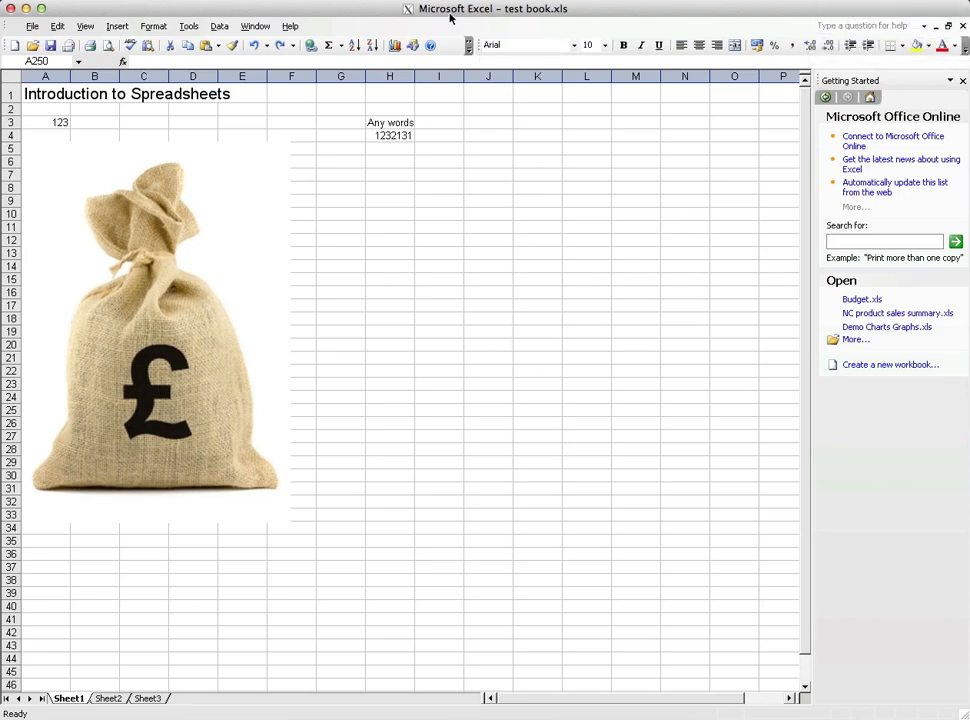
pyautogui.click(32, 26)
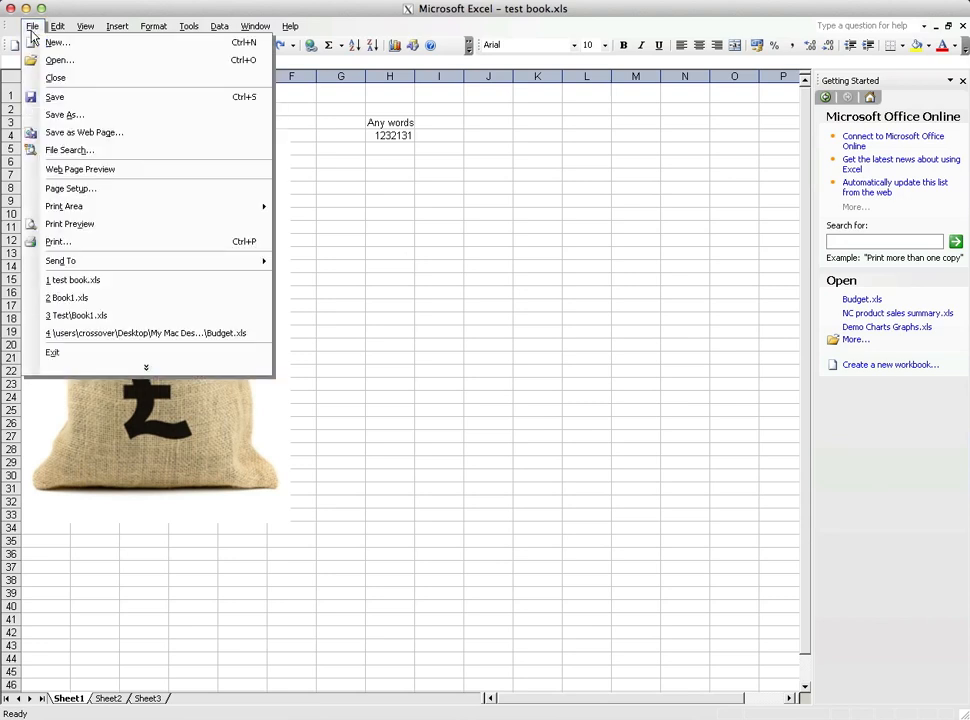
pyautogui.click(85, 226)
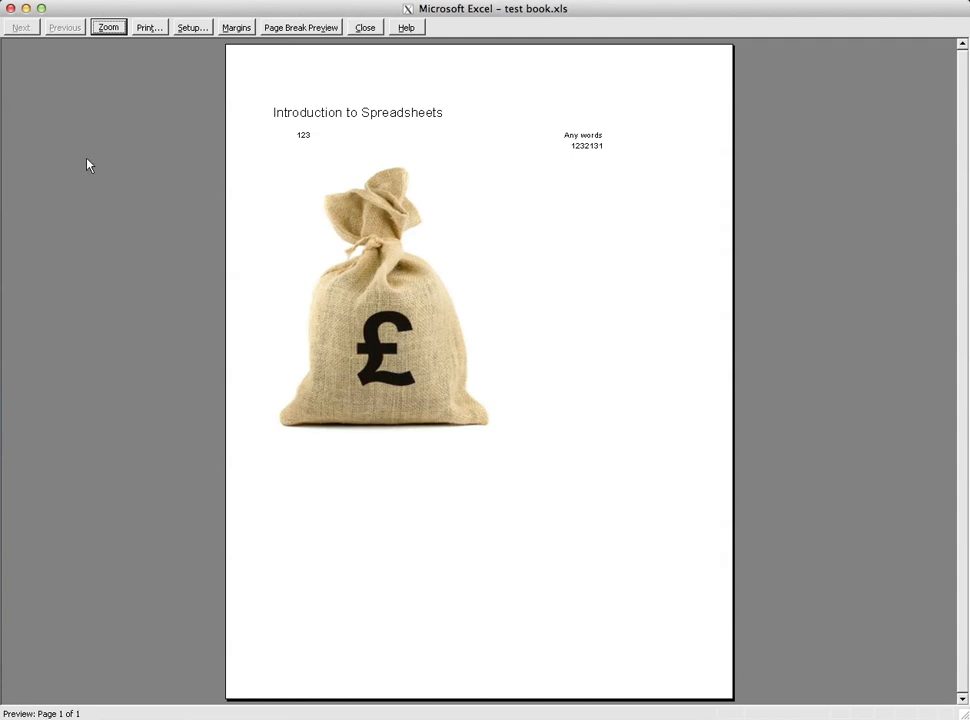
pyautogui.click(365, 27)
pyautogui.click(33, 26)
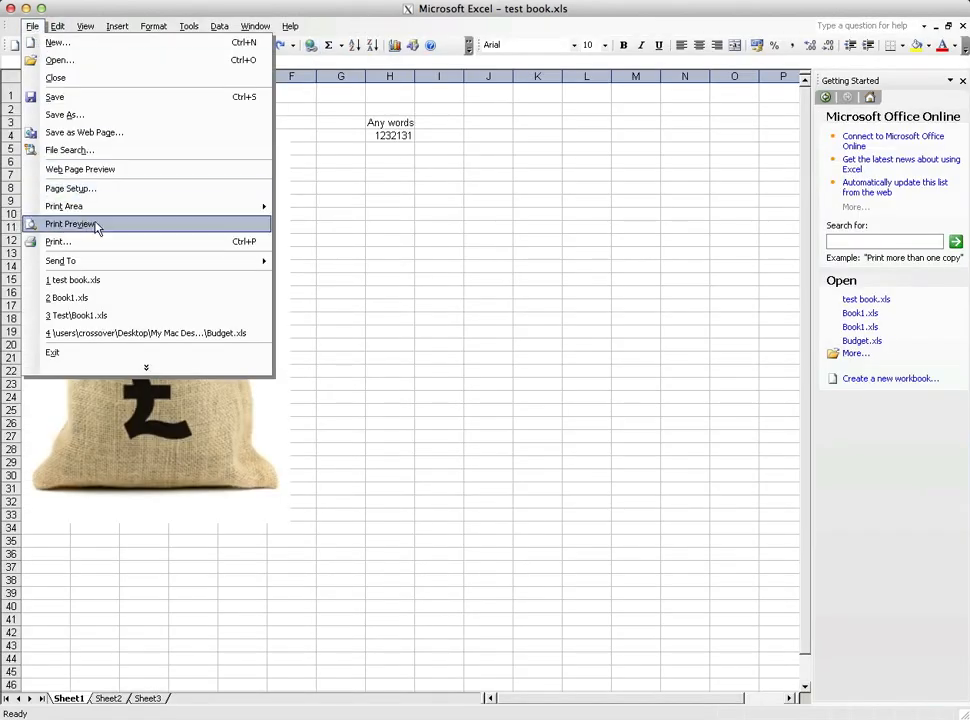
pyautogui.click(97, 226)
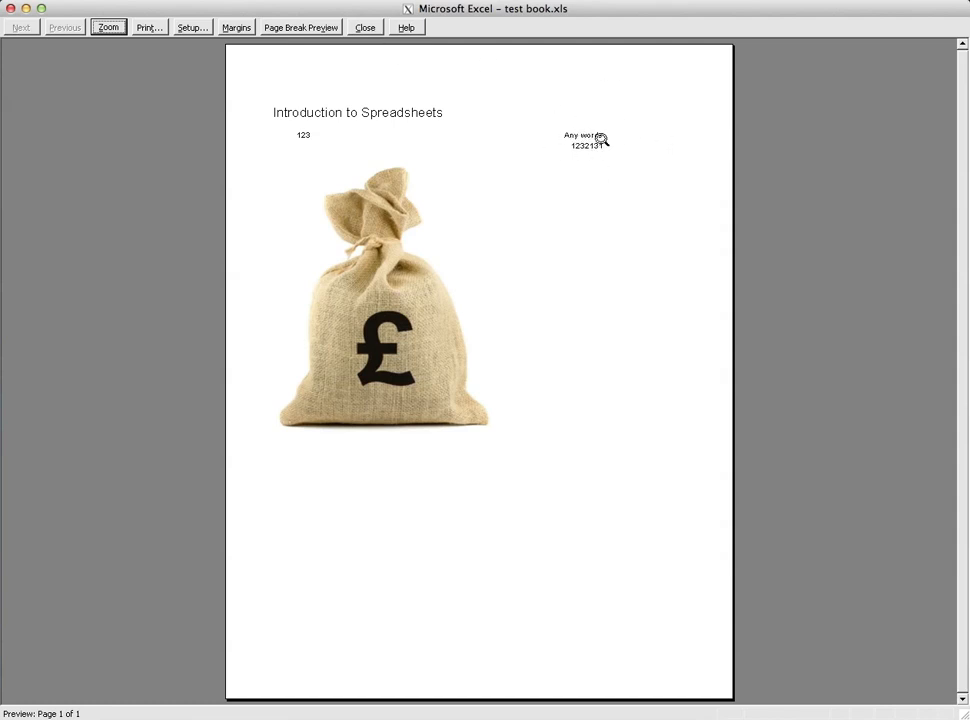
pyautogui.click(365, 28)
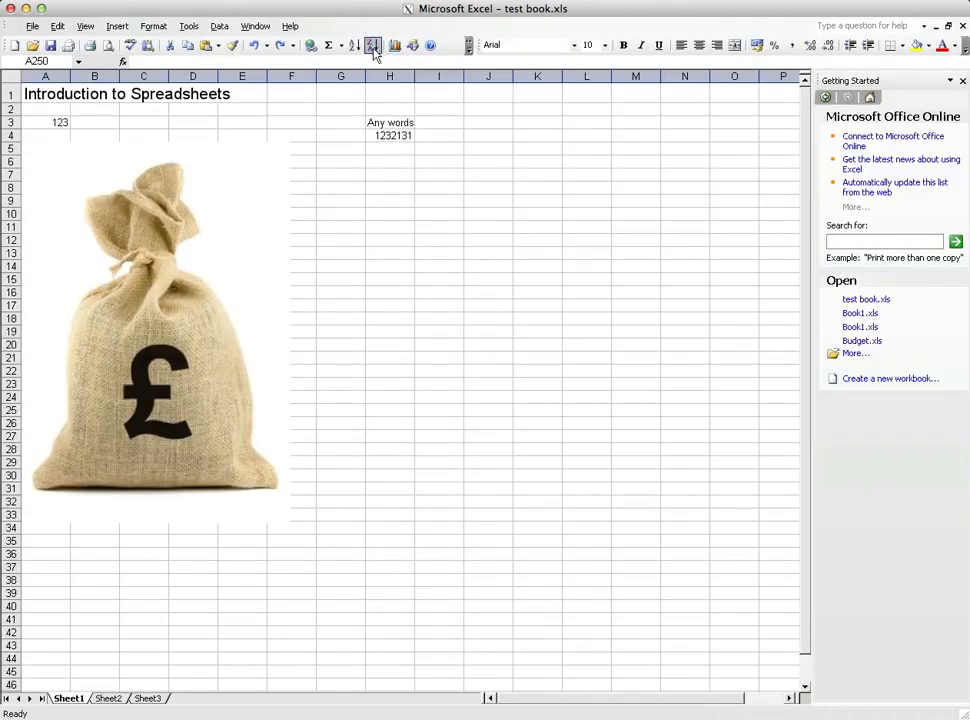
# Turn on the display of page breaks in the View options and apply the change
pyautogui.click(188, 26)
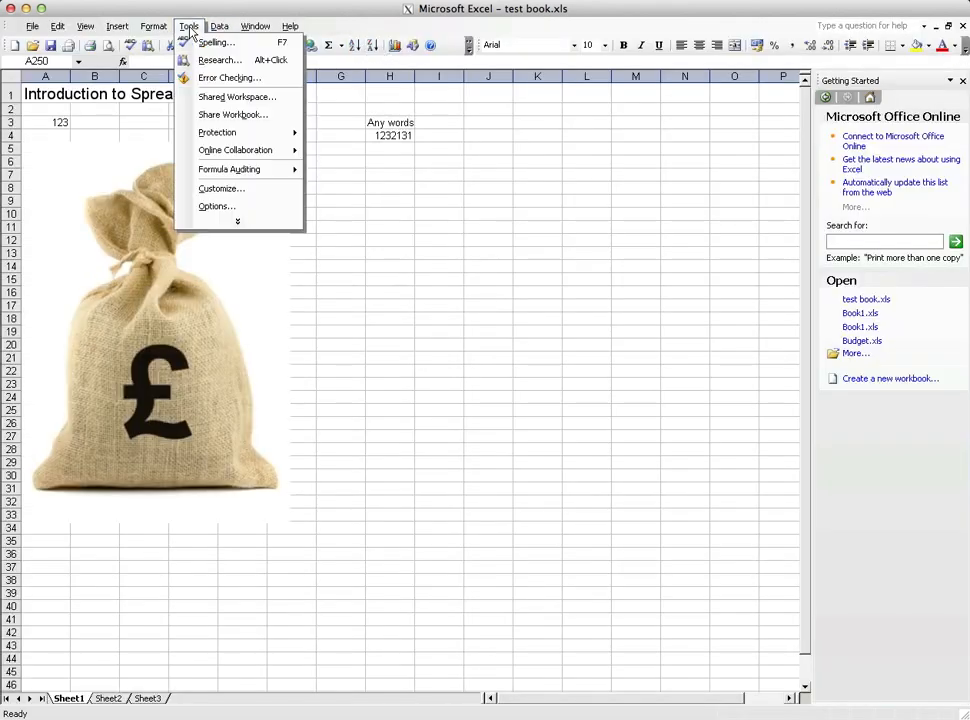
pyautogui.click(216, 221)
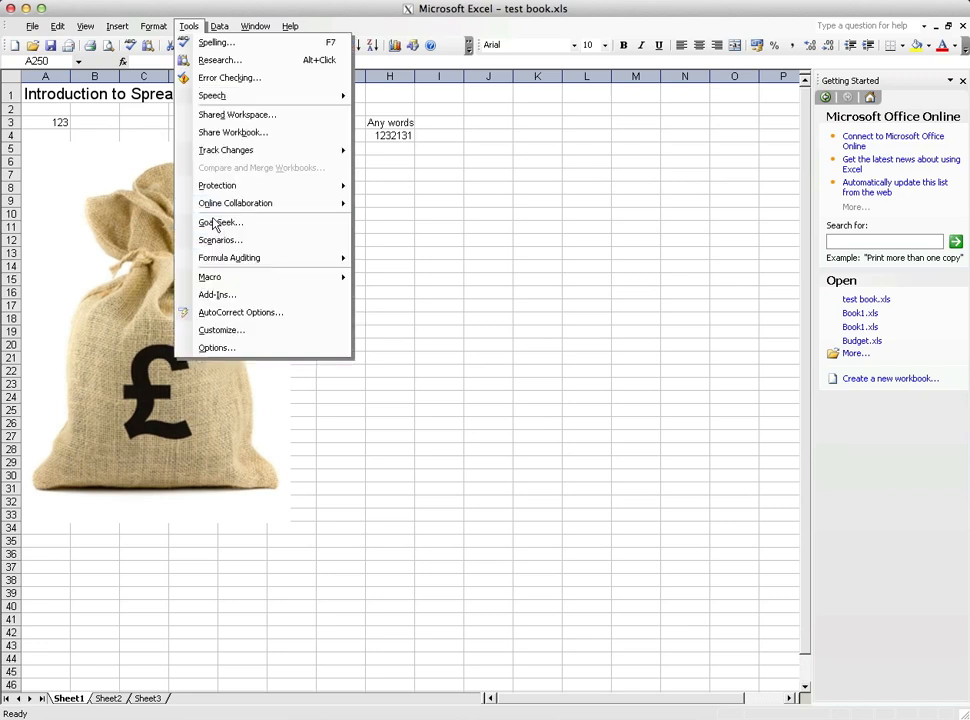
pyautogui.click(288, 348)
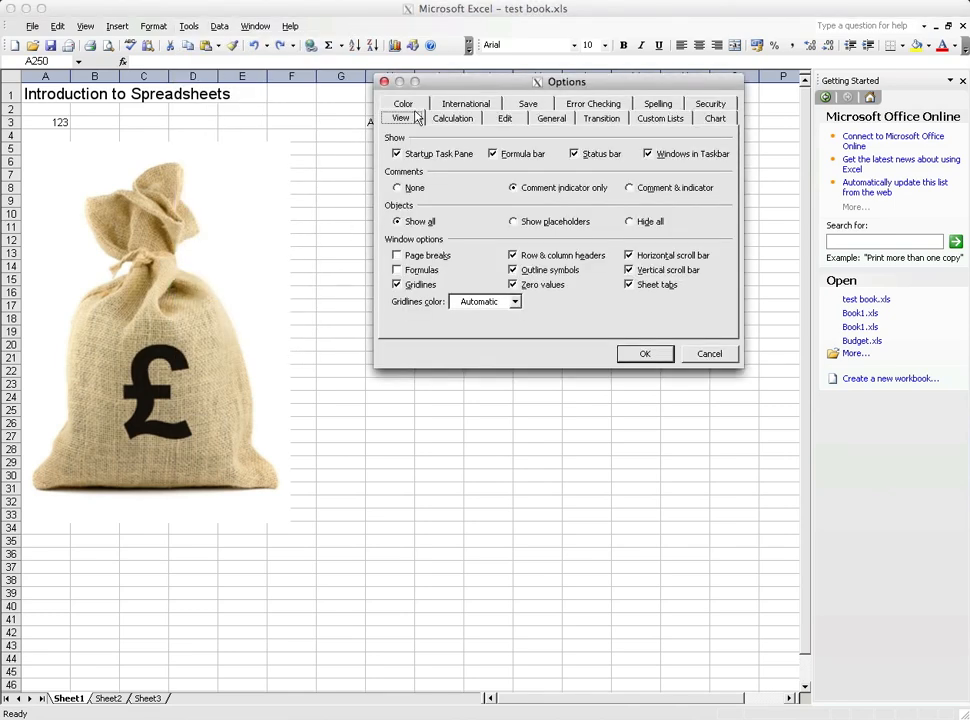
pyautogui.click(528, 104)
pyautogui.click(463, 118)
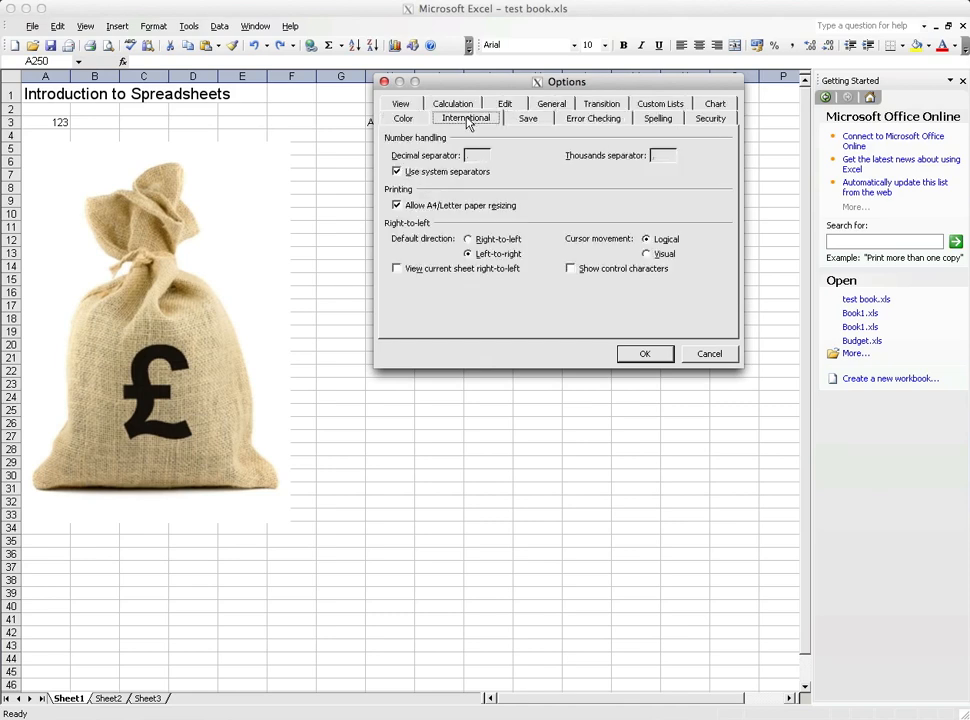
pyautogui.click(587, 121)
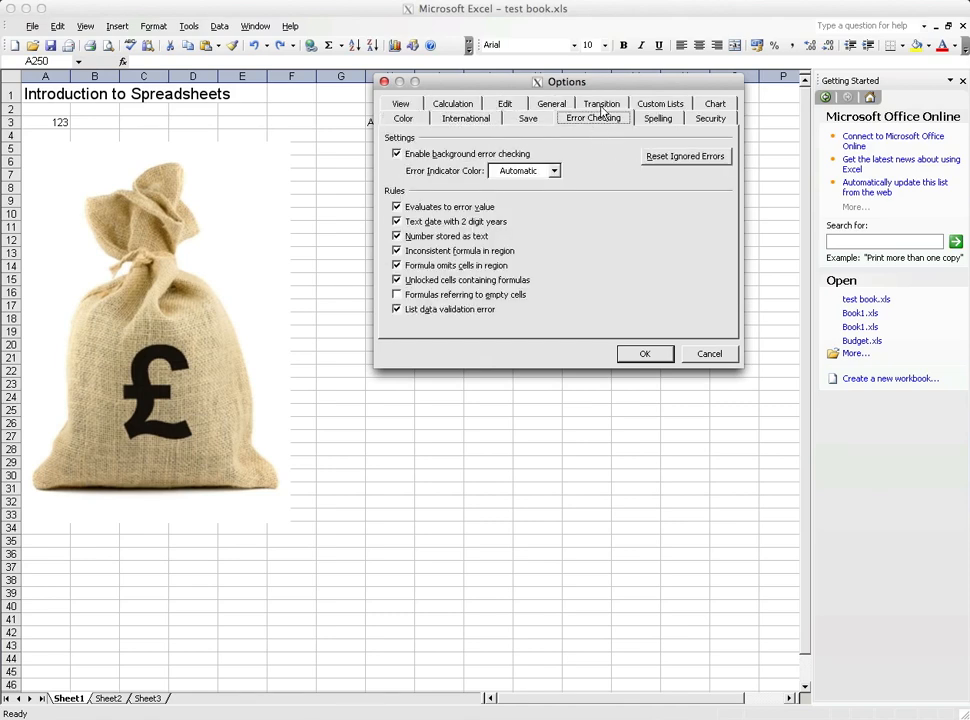
pyautogui.click(405, 105)
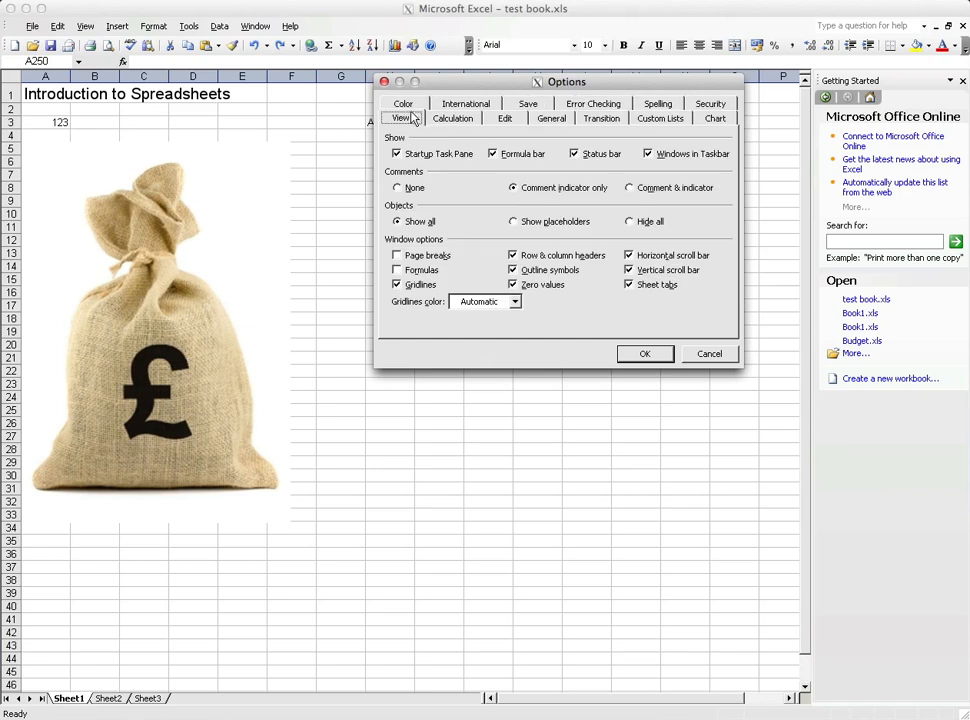
pyautogui.click(398, 257)
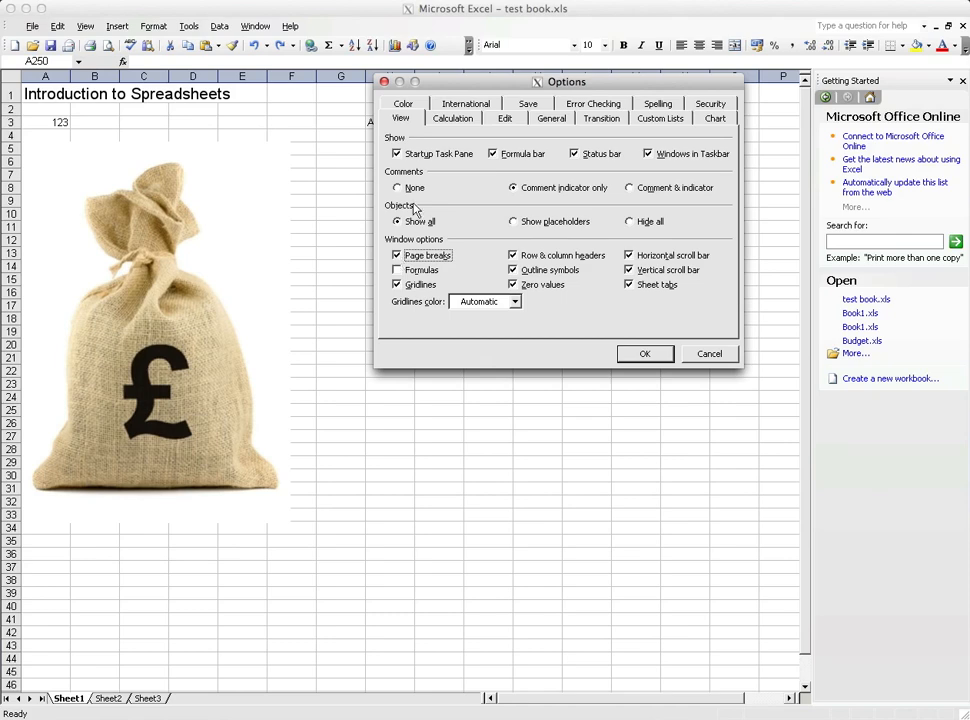
pyautogui.click(396, 254)
pyautogui.click(396, 254)
pyautogui.click(655, 352)
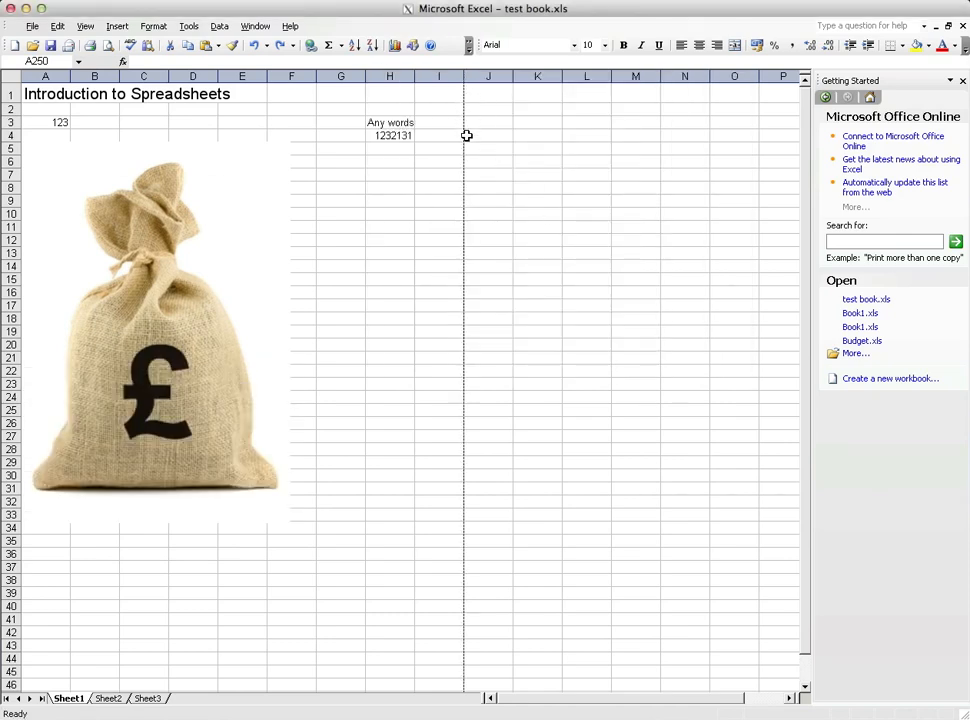
# Examine where the vertical and horizontal page break lines fall on the worksheet
pyautogui.scroll(-5, 425, 513)
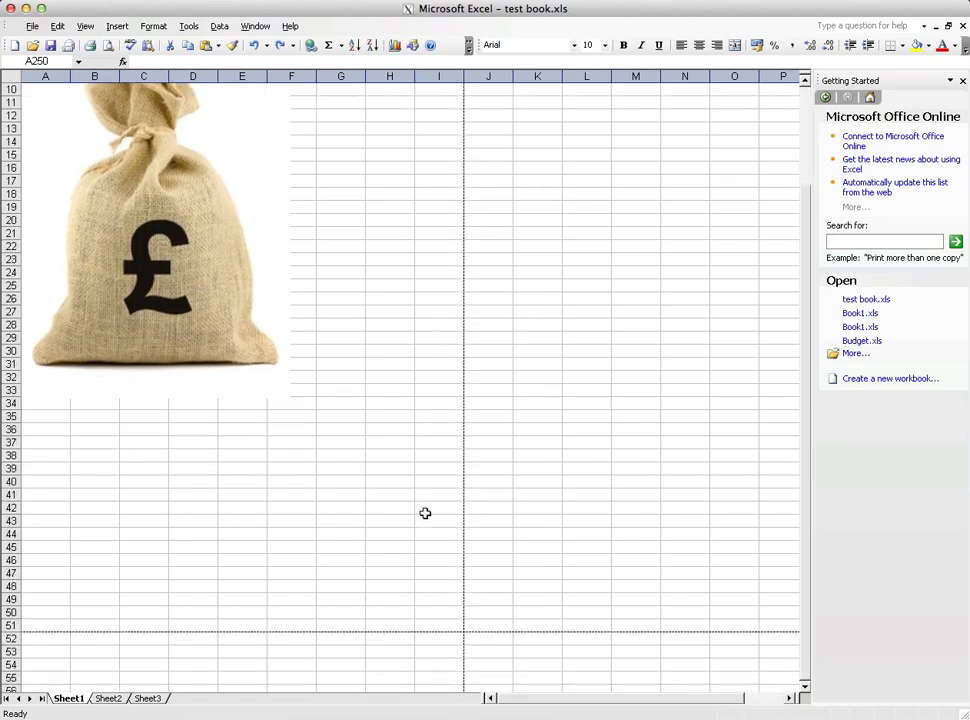
pyautogui.scroll(5, 425, 513)
pyautogui.scroll(-5, 425, 513)
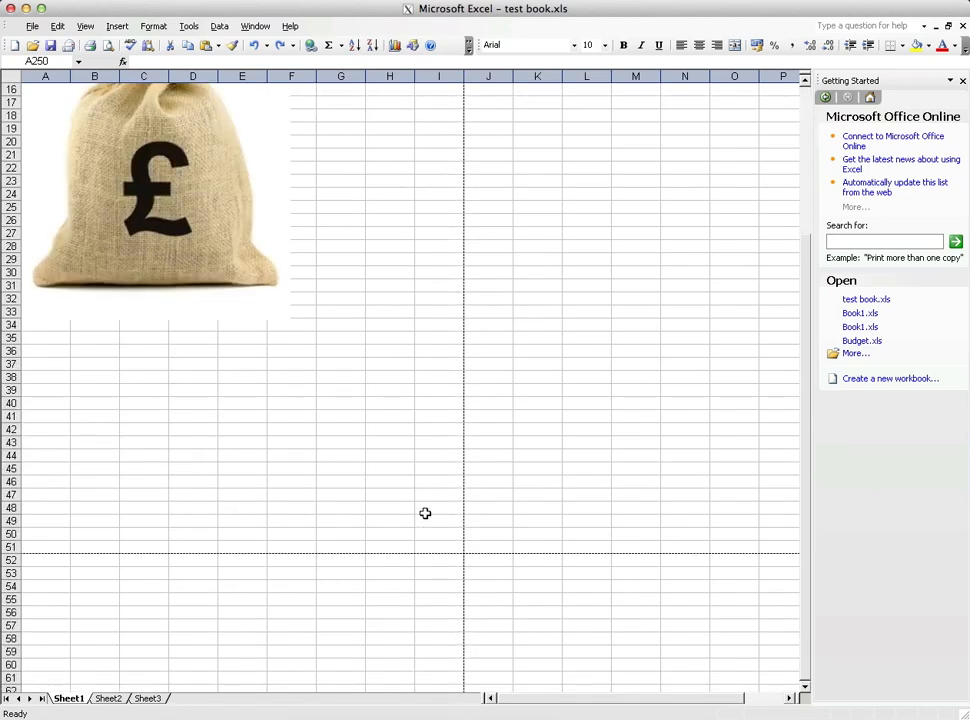
pyautogui.scroll(5, 425, 513)
pyautogui.scroll(-4, 425, 513)
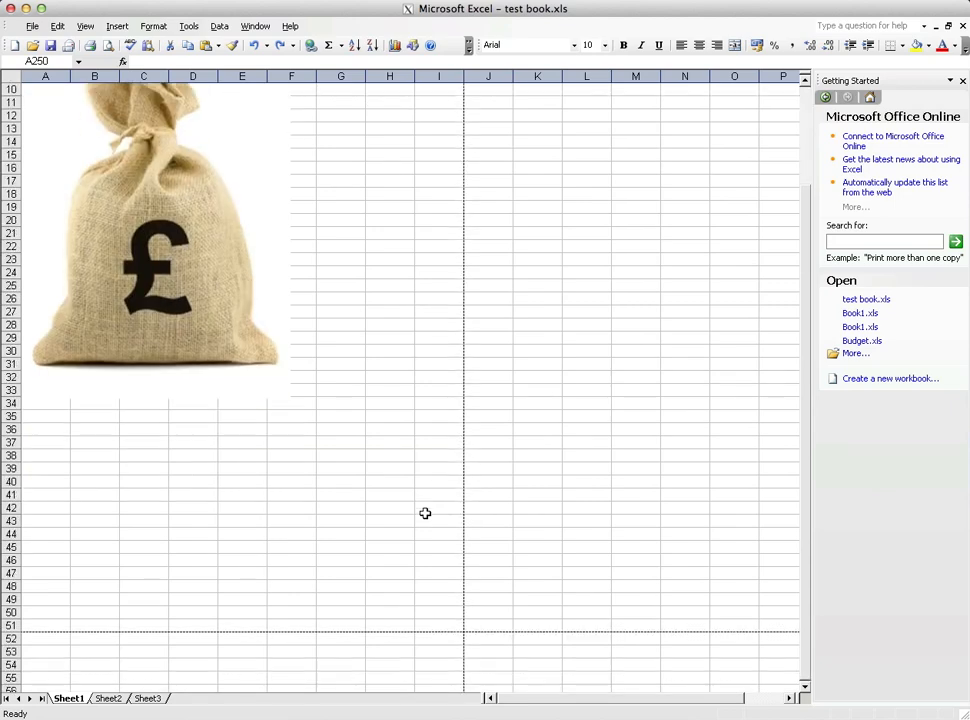
pyautogui.scroll(4, 425, 513)
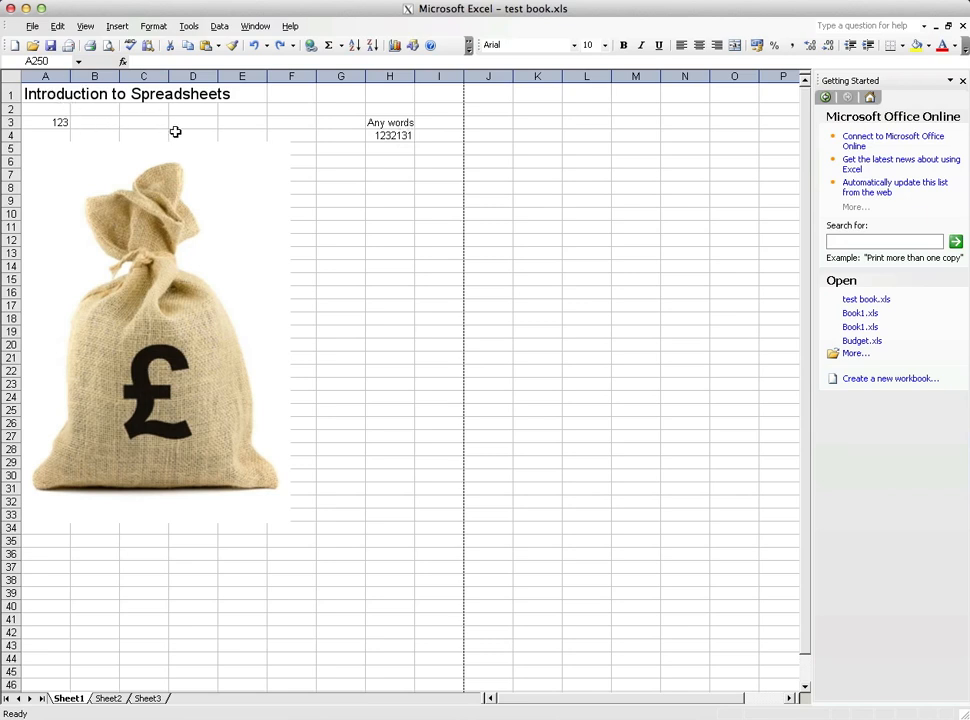
# Clear the contents of cell A3 and select cell H8
pyautogui.click(48, 121)
pyautogui.press('Delete')
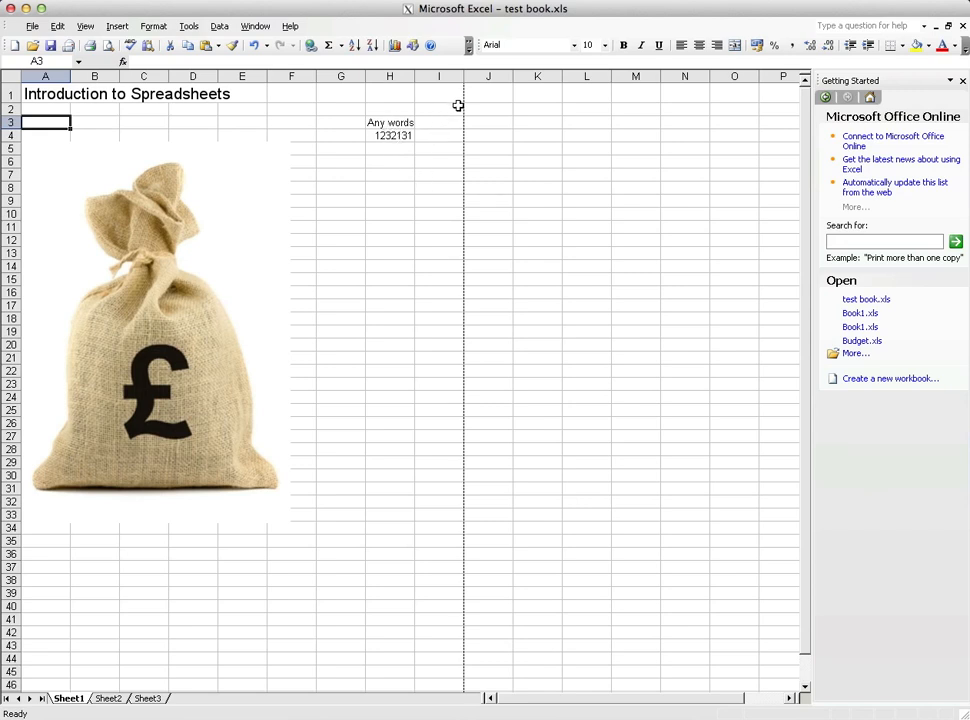
pyautogui.click(375, 193)
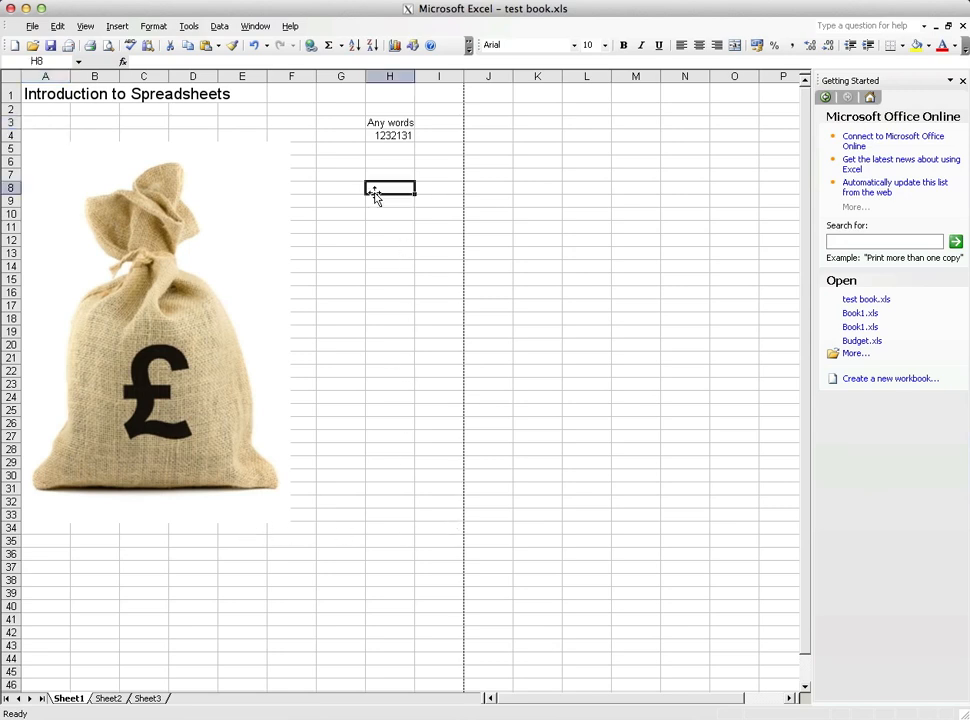
pyautogui.moveTo(199, 136); pyautogui.dragTo(349, 571)
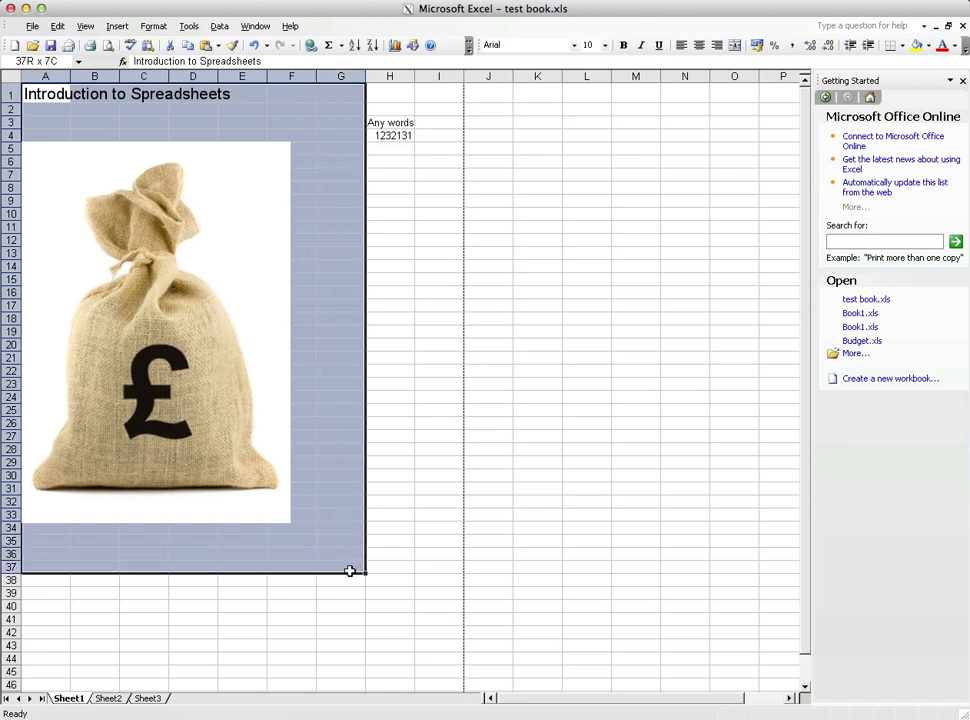
pyautogui.moveTo(349, 571); pyautogui.dragTo(349, 571)
pyautogui.click(340, 593)
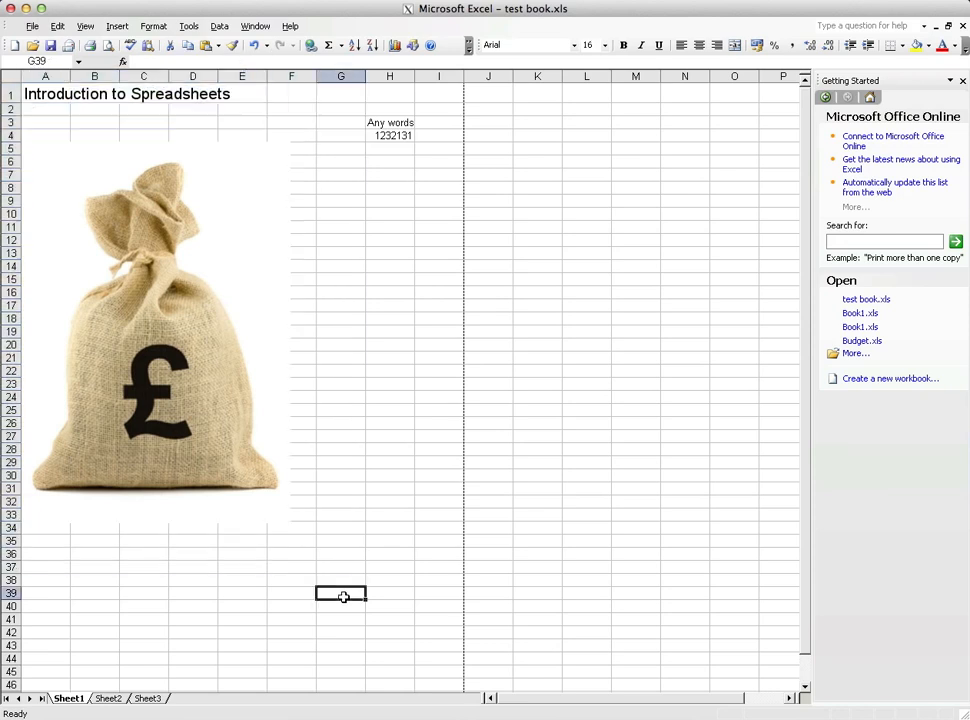
# Set cells A1 to G39 as the print area, leaving out column H, and deselect the range
pyautogui.moveTo(35, 90); pyautogui.dragTo(347, 586)
pyautogui.click(59, 27)
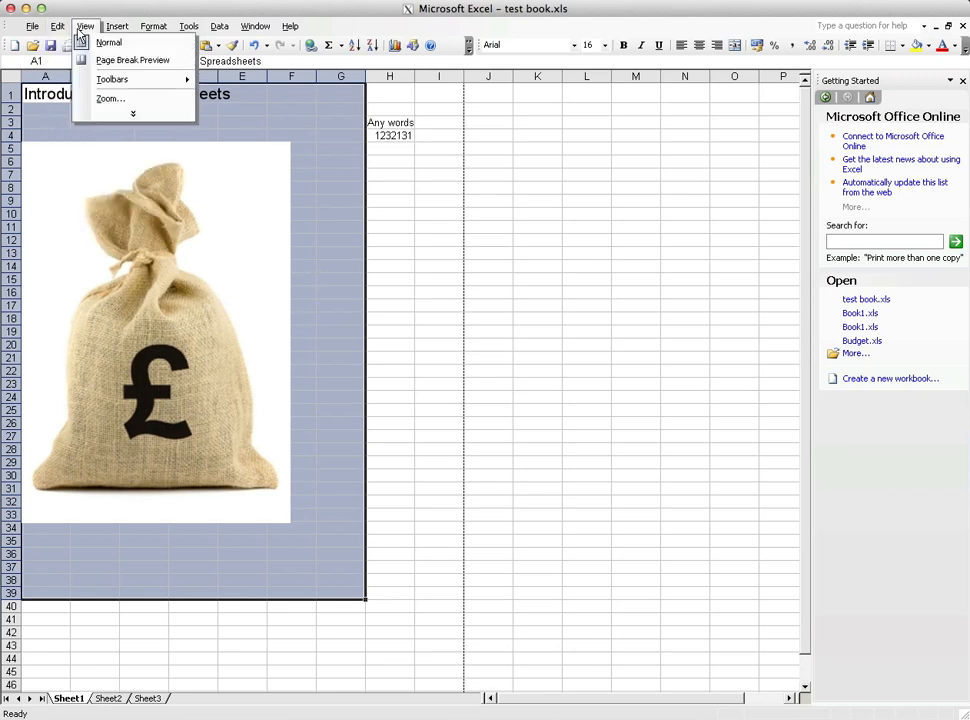
pyautogui.moveTo(34, 31)
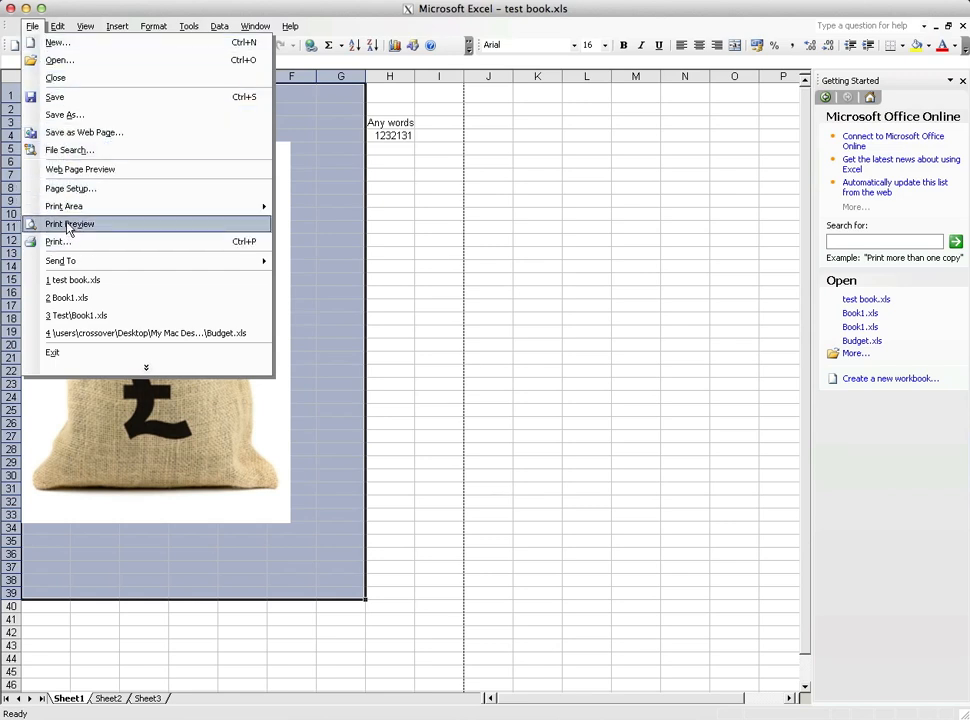
pyautogui.moveTo(79, 213)
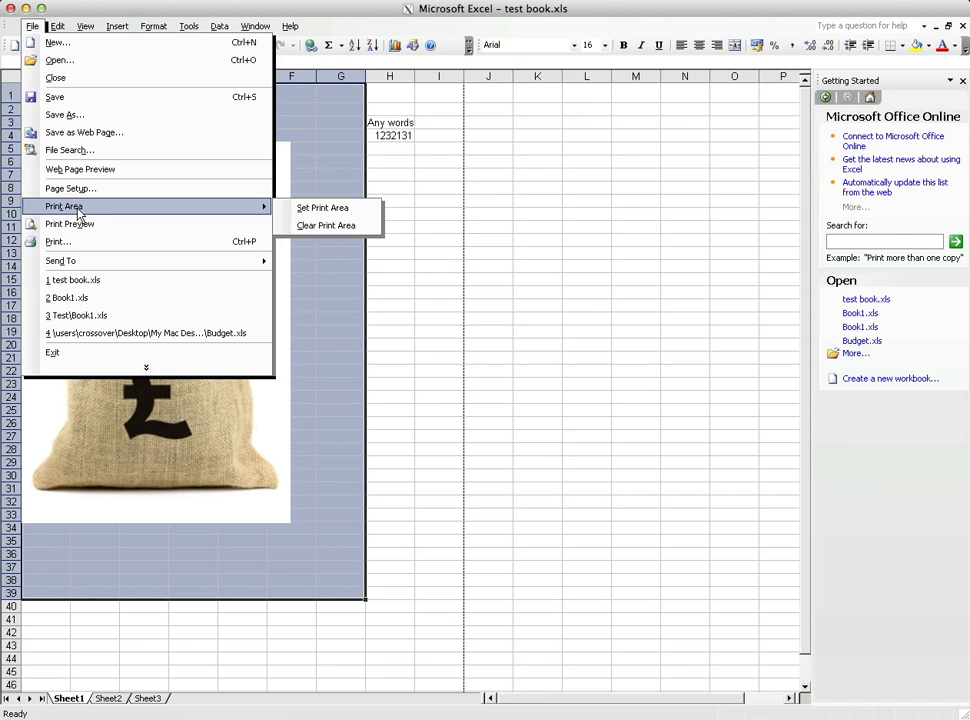
pyautogui.click(362, 210)
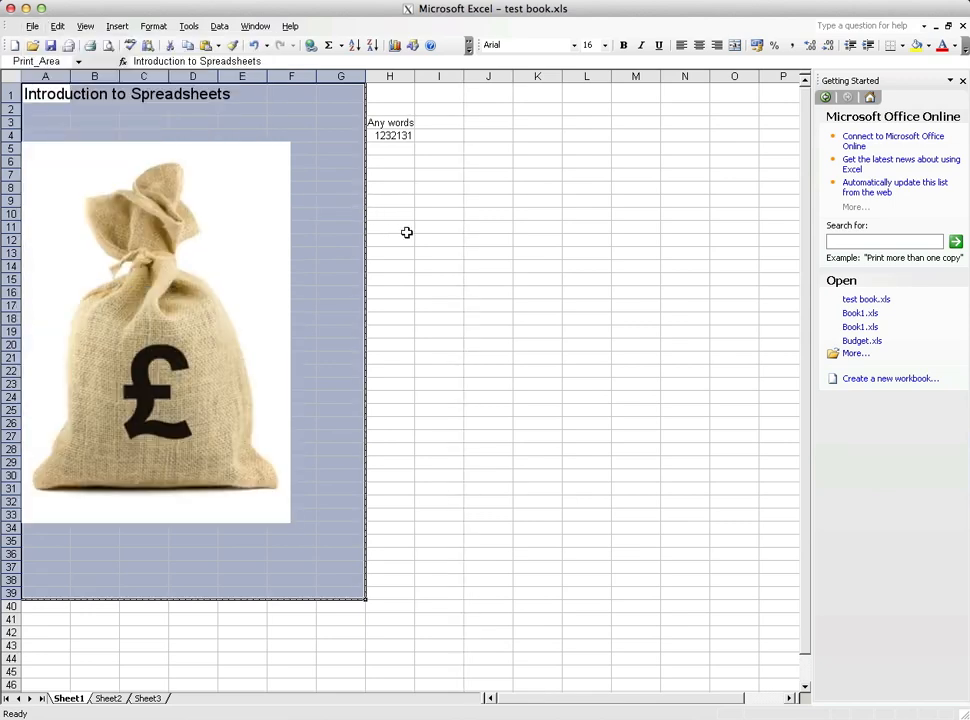
pyautogui.click(404, 229)
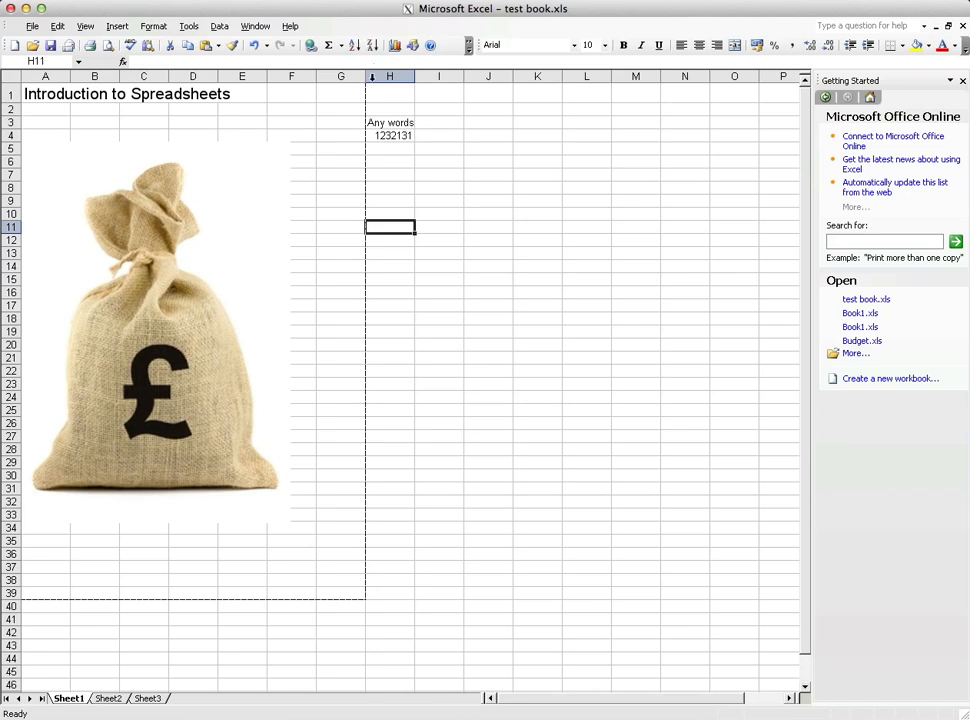
# Check in Print Preview what the defined print area will print, and return to the worksheet
pyautogui.click(31, 27)
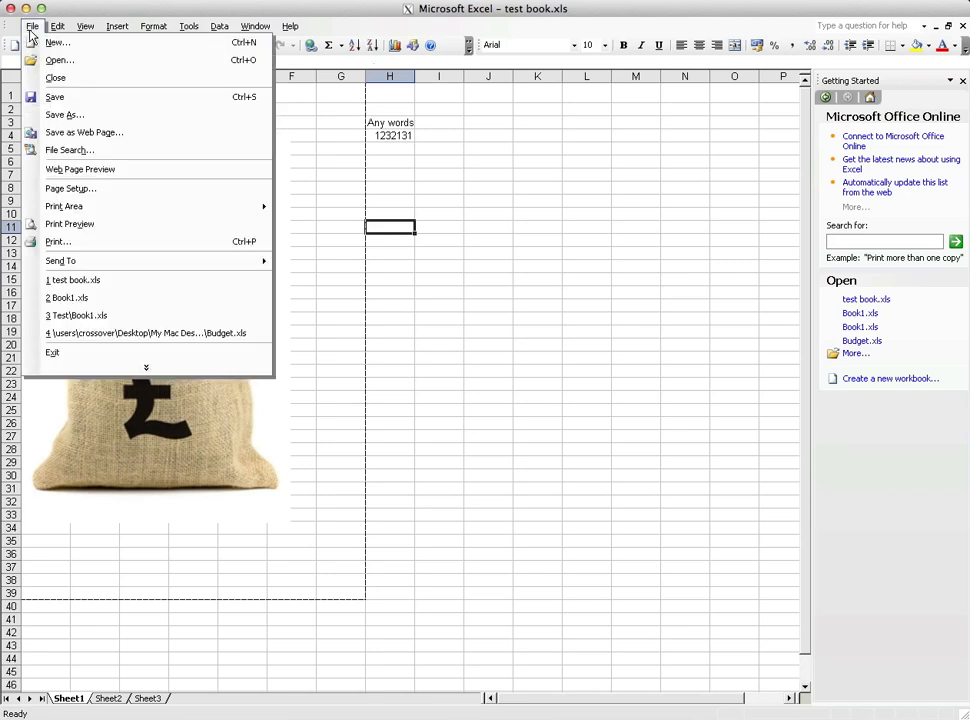
pyautogui.click(86, 226)
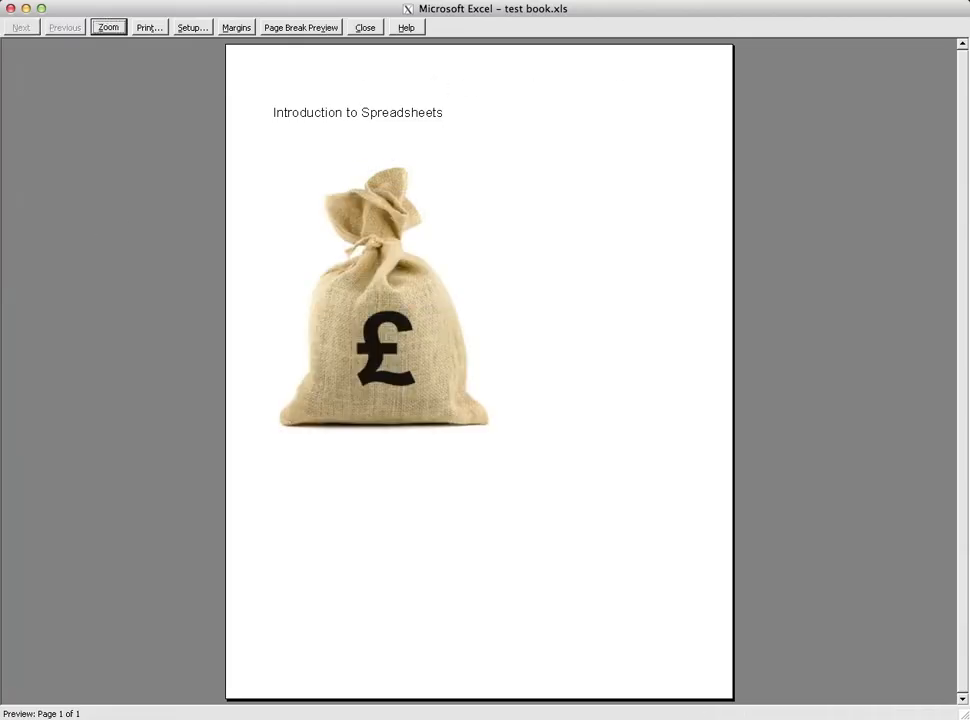
pyautogui.click(366, 28)
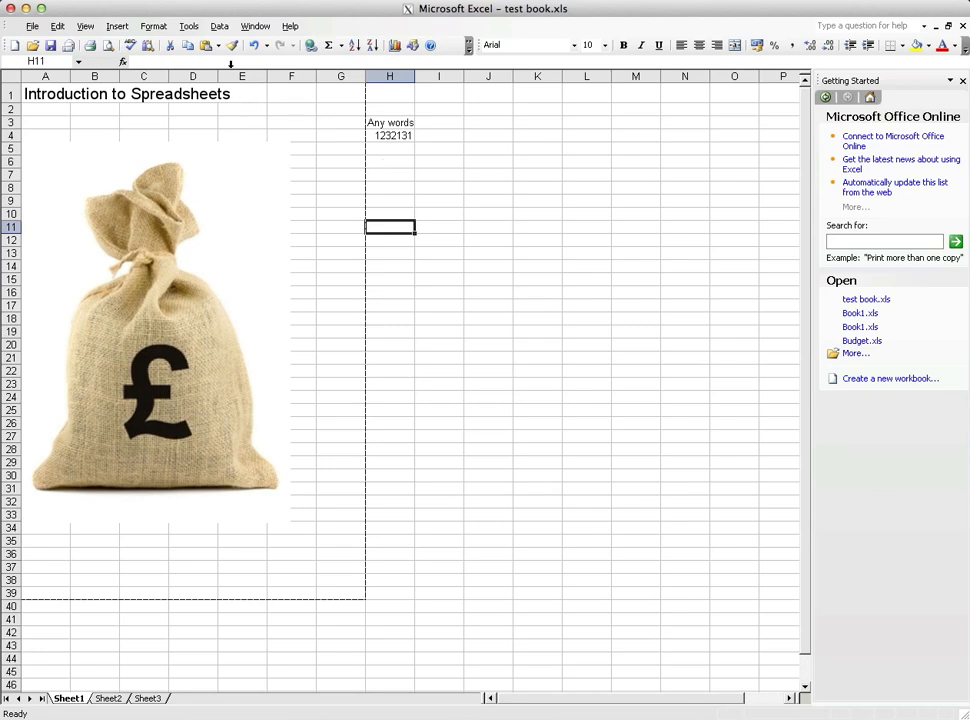
# Turn off the display of page breaks in the View options and apply the change
pyautogui.click(192, 28)
pyautogui.click(258, 206)
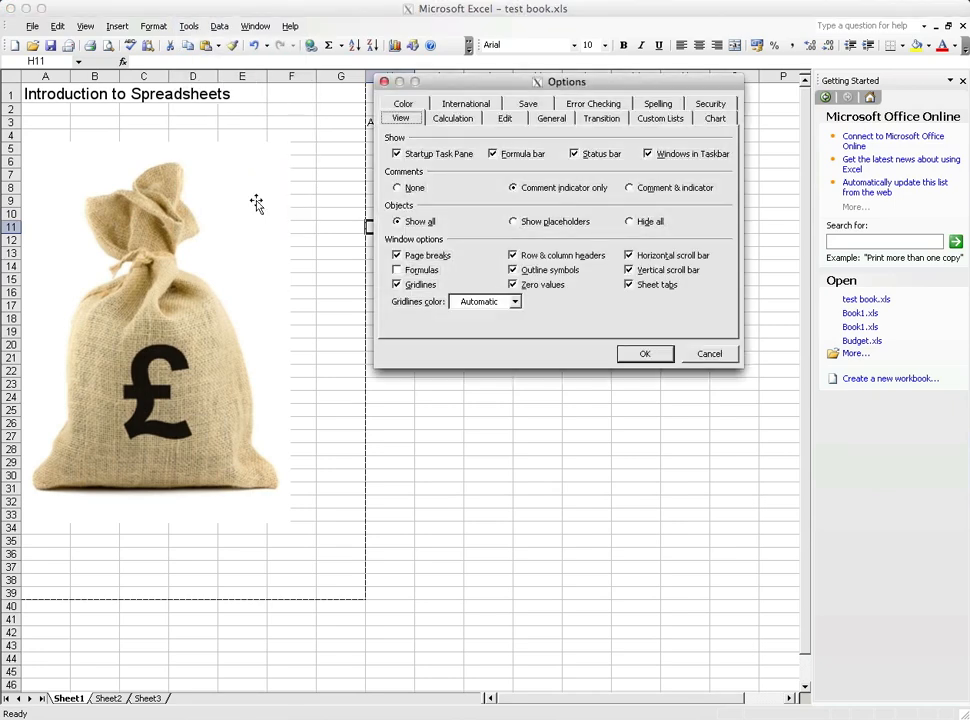
pyautogui.click(401, 259)
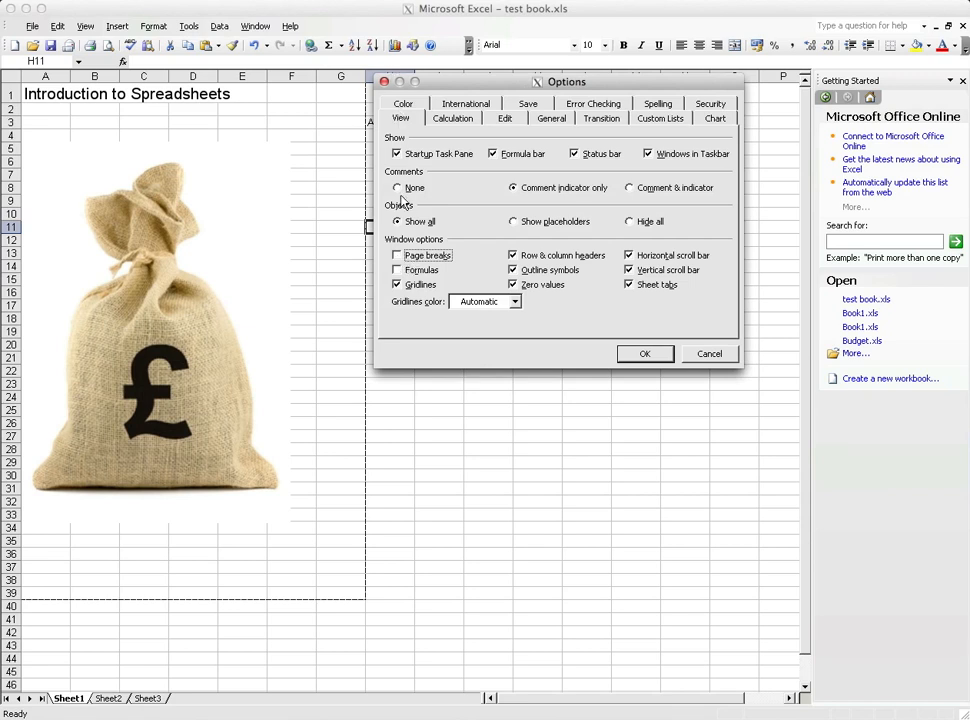
pyautogui.click(648, 356)
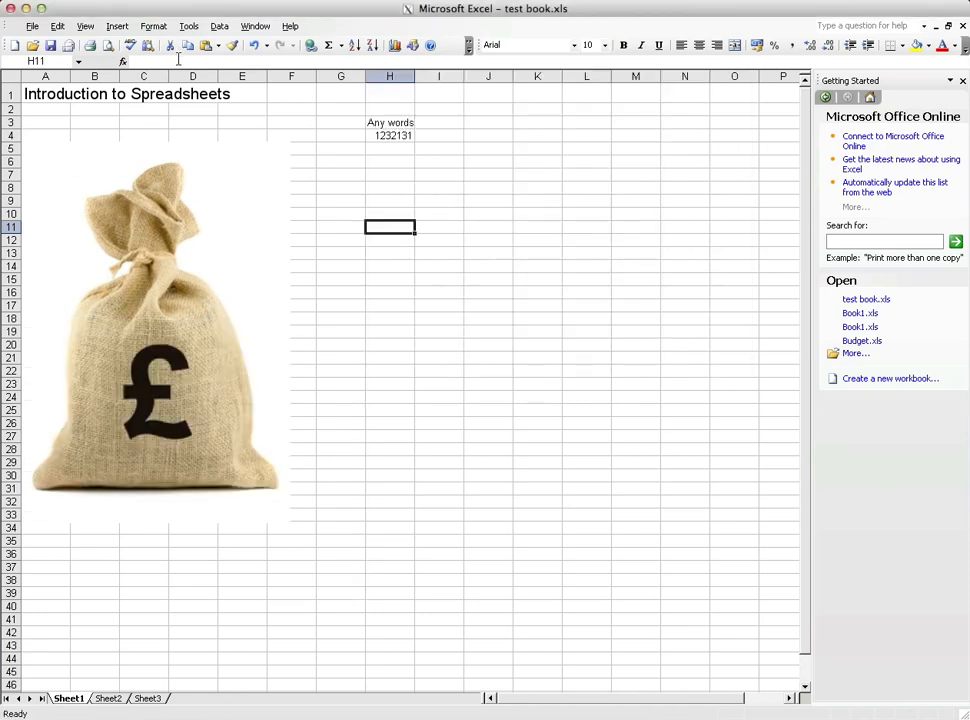
# Clear the print area so that the whole worksheet is included in the print
pyautogui.click(35, 27)
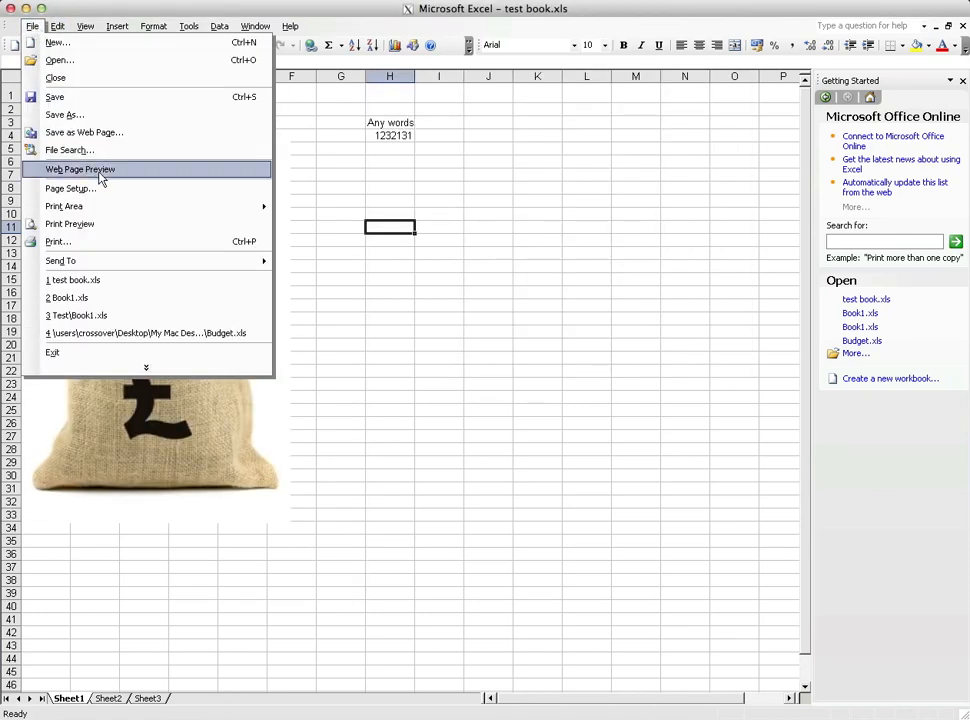
pyautogui.moveTo(149, 206)
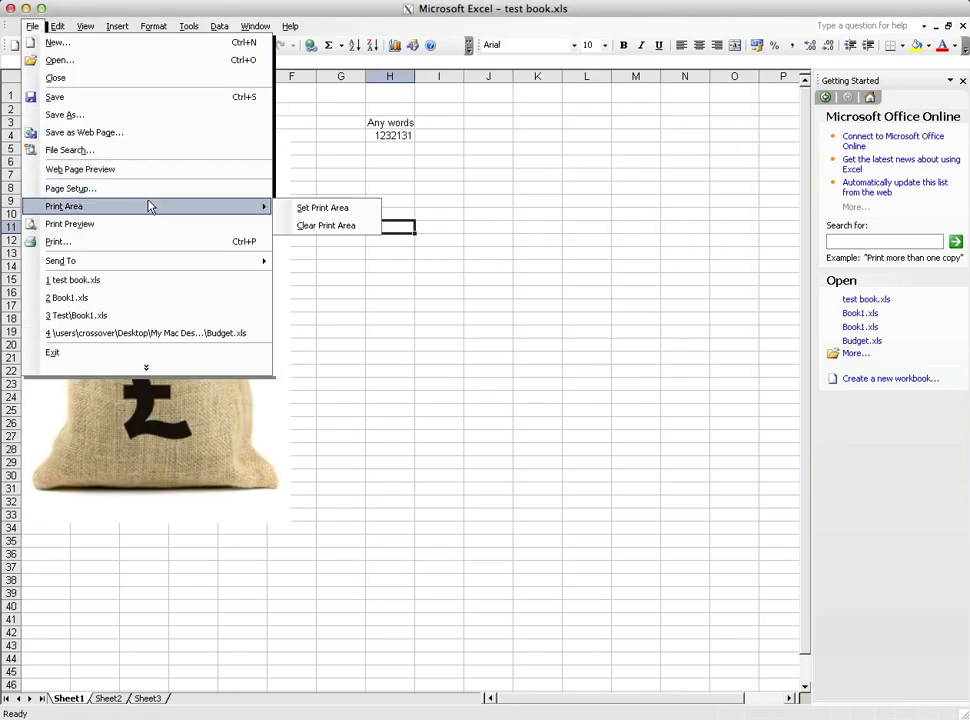
pyautogui.click(358, 229)
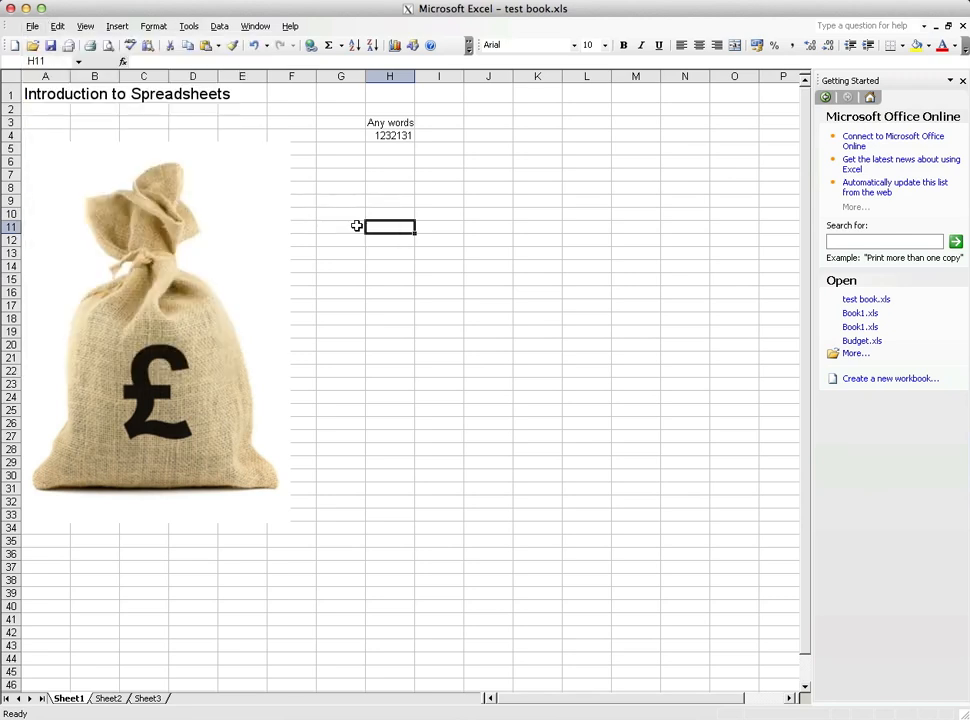
# Preview the full worksheet's printout with no print area defined, and return to the sheet
pyautogui.click(34, 28)
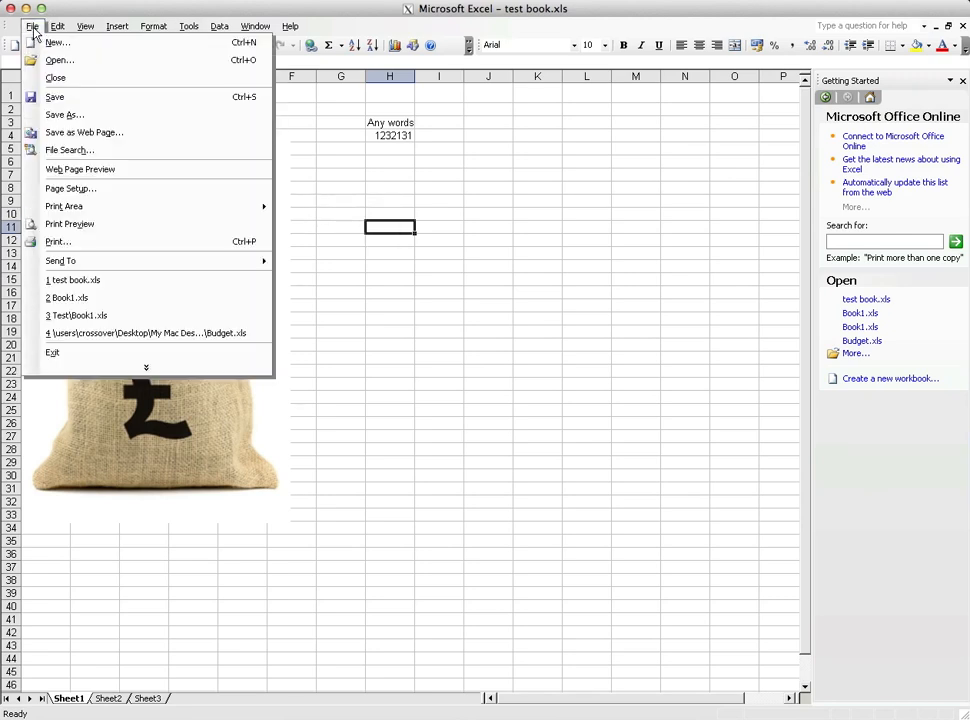
pyautogui.click(163, 228)
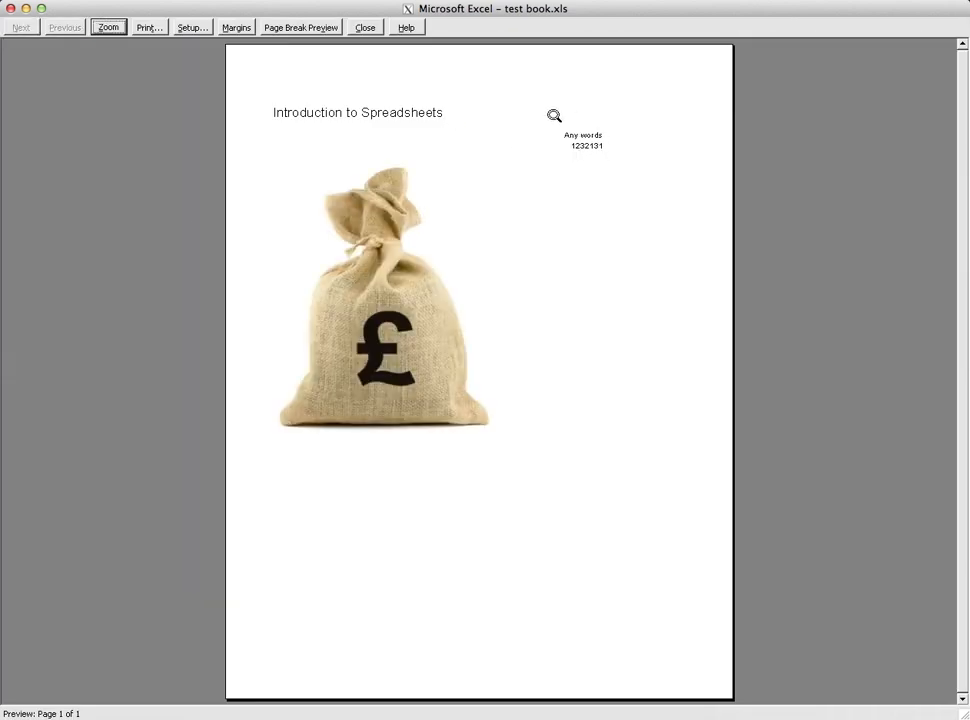
pyautogui.click(364, 28)
pyautogui.click(823, 1)
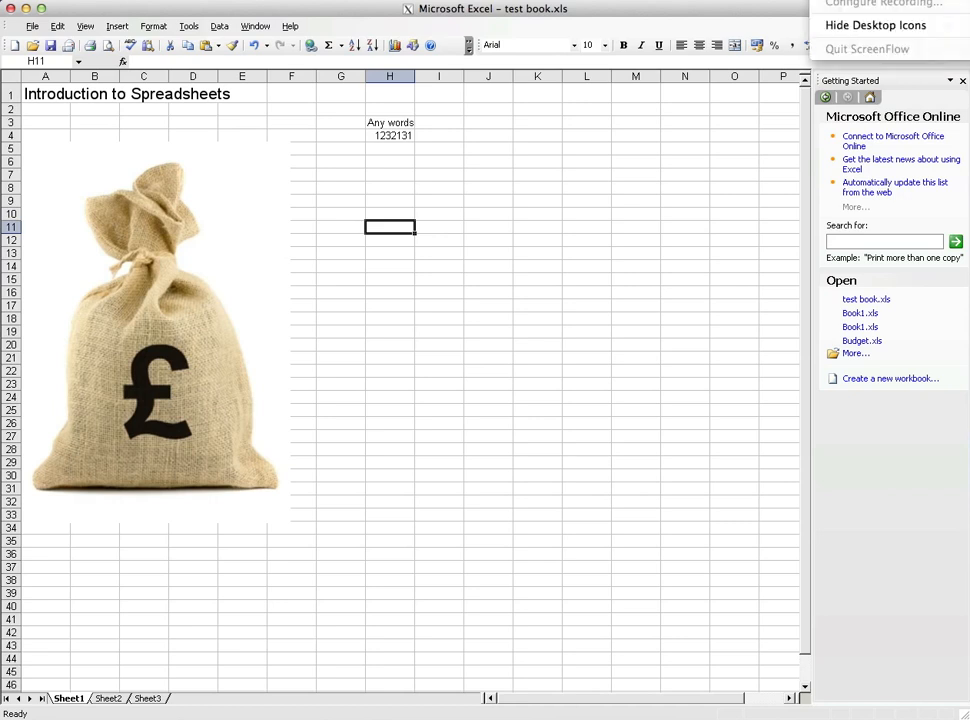
pyautogui.click(538, 135)
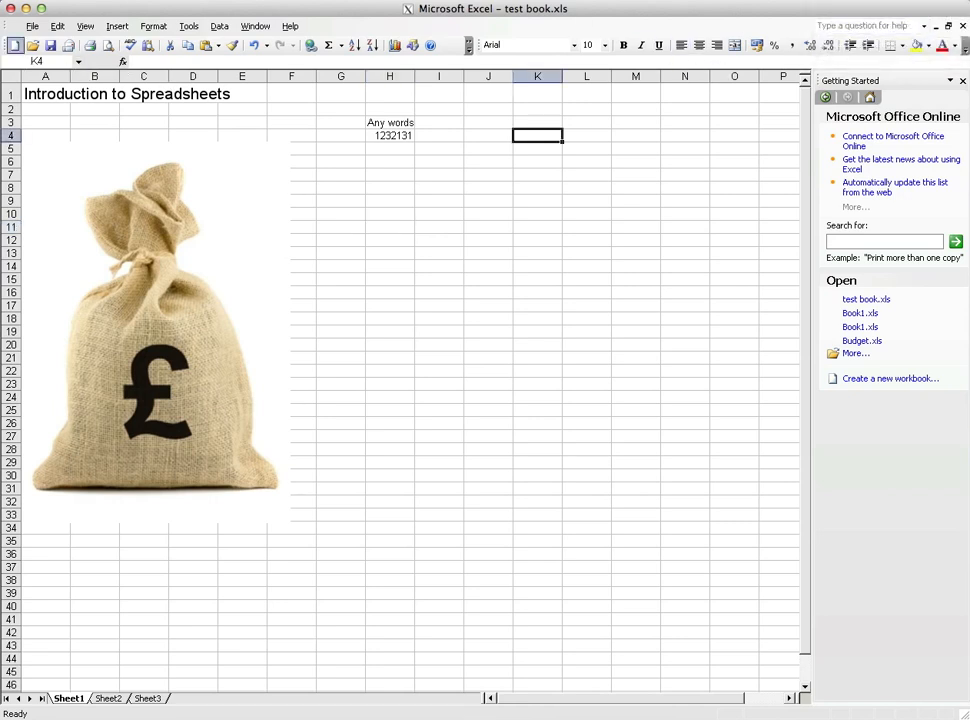
# Change the page orientation to Landscape in Page Setup and apply it
pyautogui.click(33, 27)
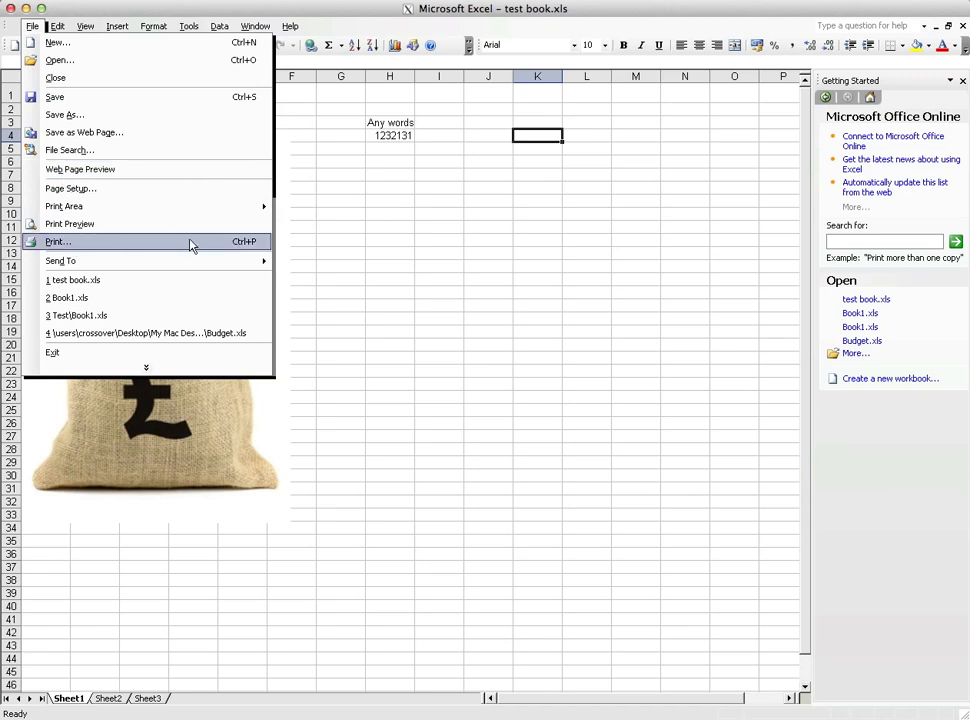
pyautogui.click(87, 193)
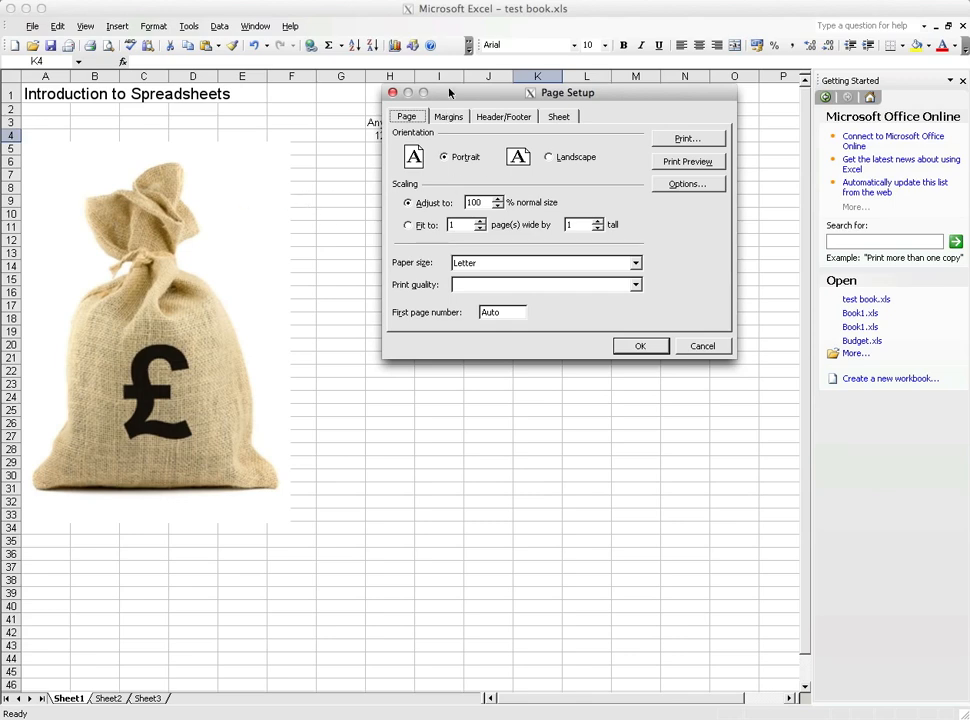
pyautogui.moveTo(450, 93); pyautogui.dragTo(452, 177)
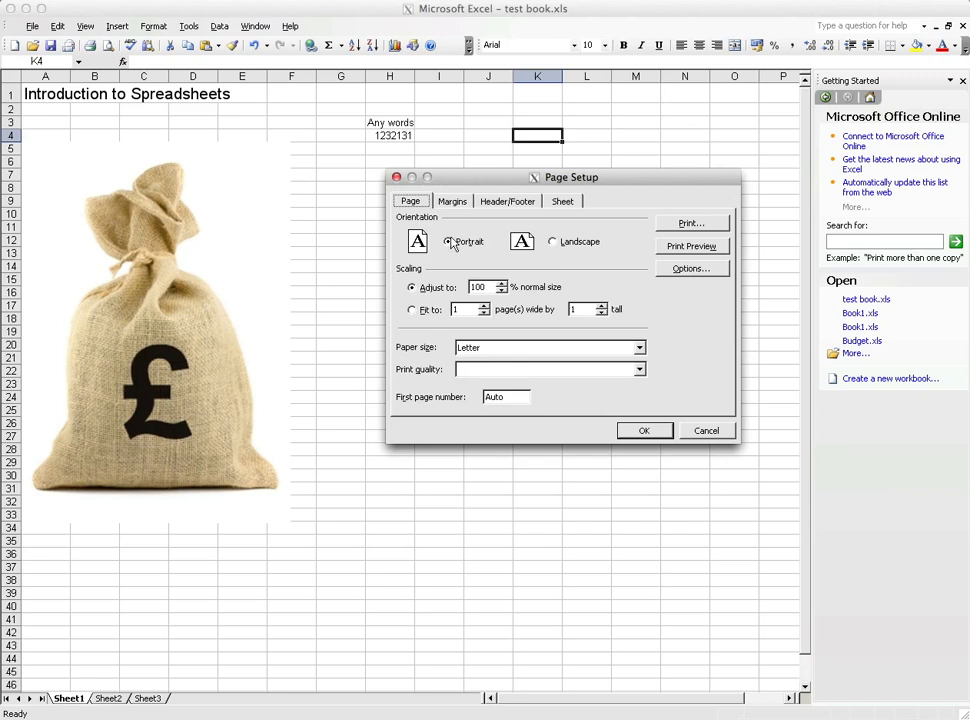
pyautogui.click(553, 240)
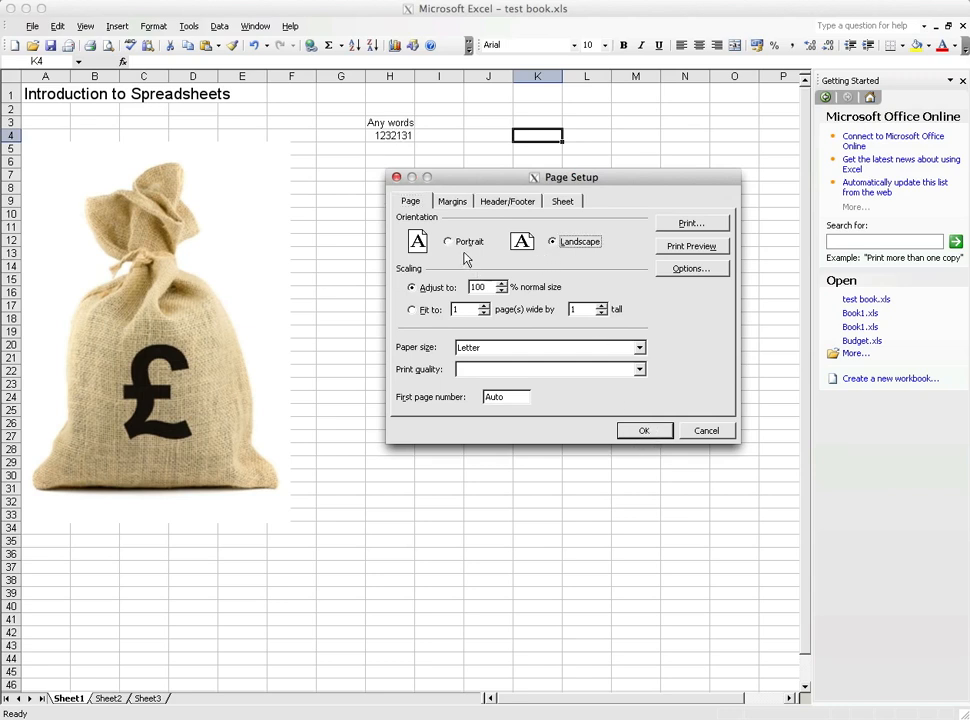
pyautogui.click(644, 430)
# Check the landscape page layout in Print Preview and return to the worksheet
pyautogui.click(32, 26)
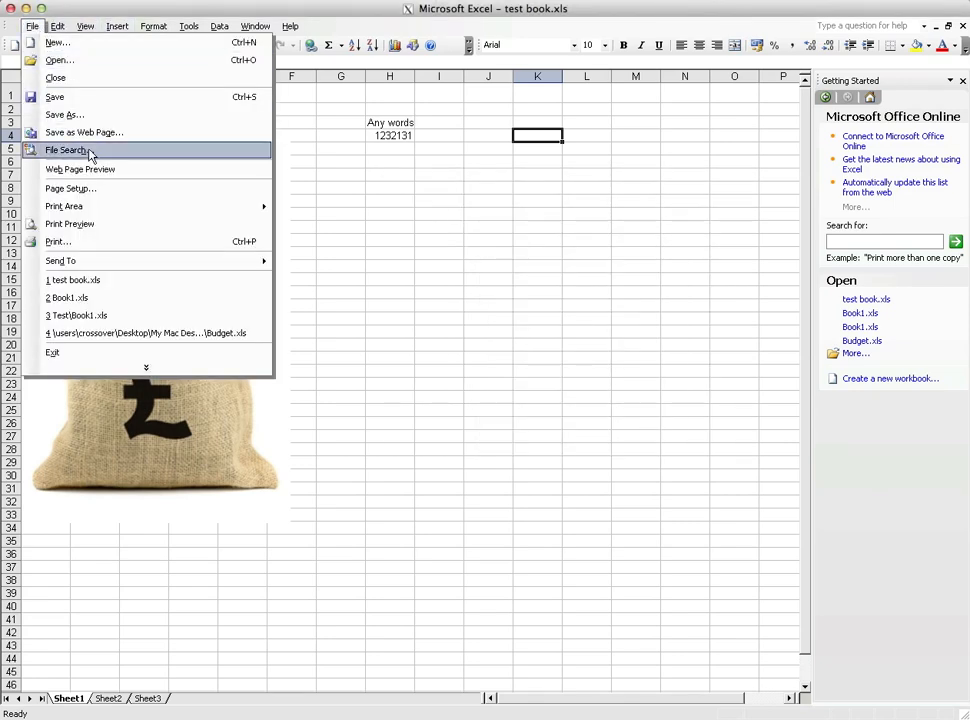
pyautogui.click(115, 223)
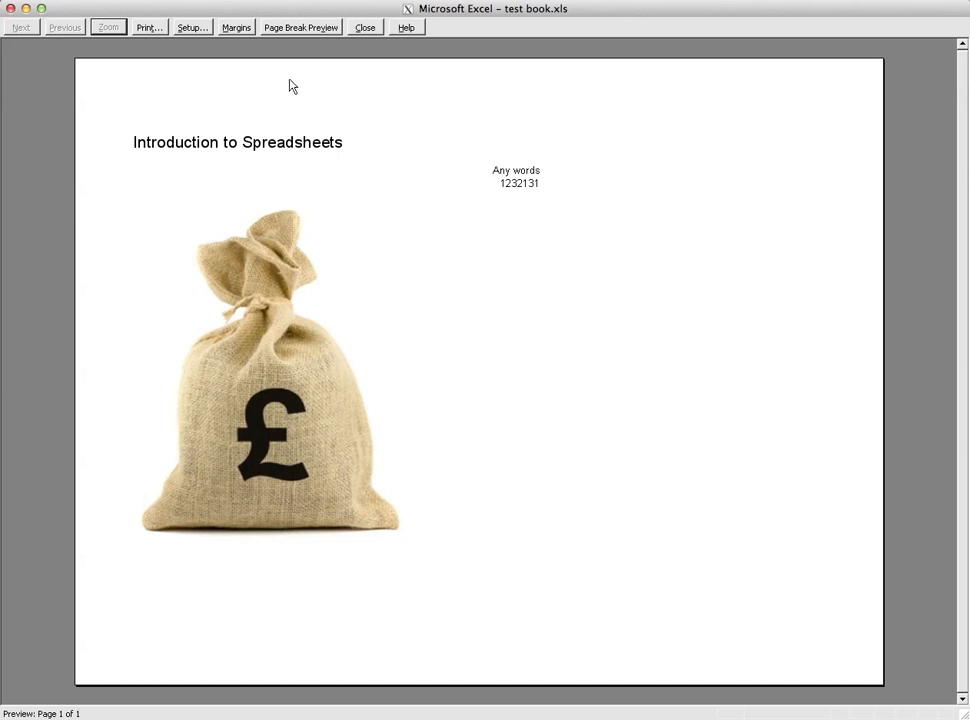
pyautogui.click(366, 29)
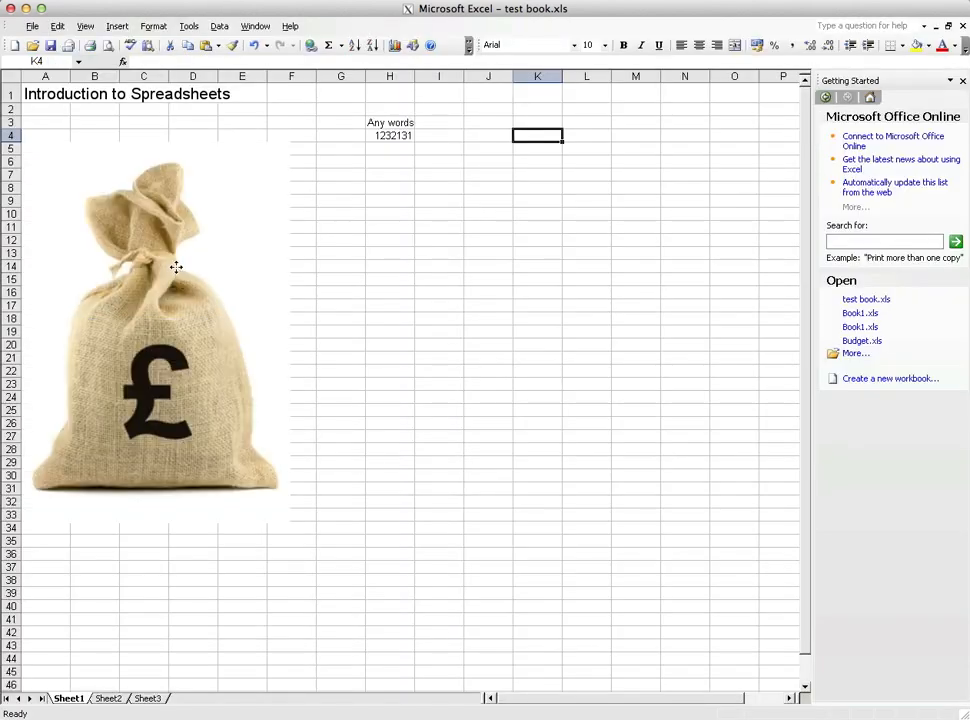
# Select the money bag picture, shrink it proportionally and move it just below the title in columns A to E
pyautogui.click(175, 267)
pyautogui.moveTo(340, 152); pyautogui.dragTo(338, 89)
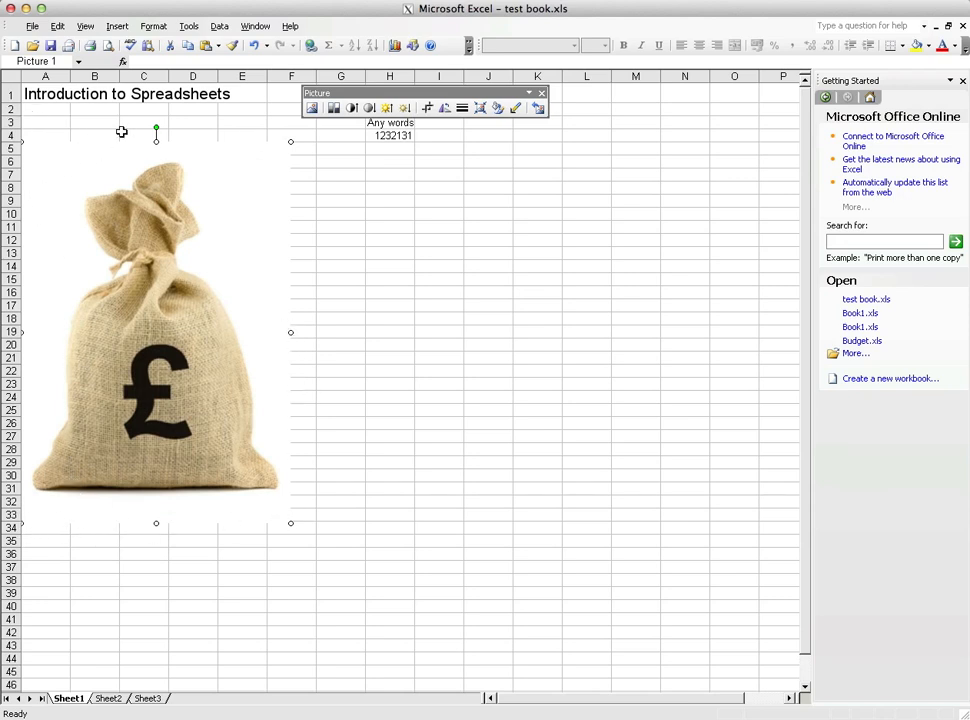
pyautogui.moveTo(204, 181); pyautogui.dragTo(236, 188)
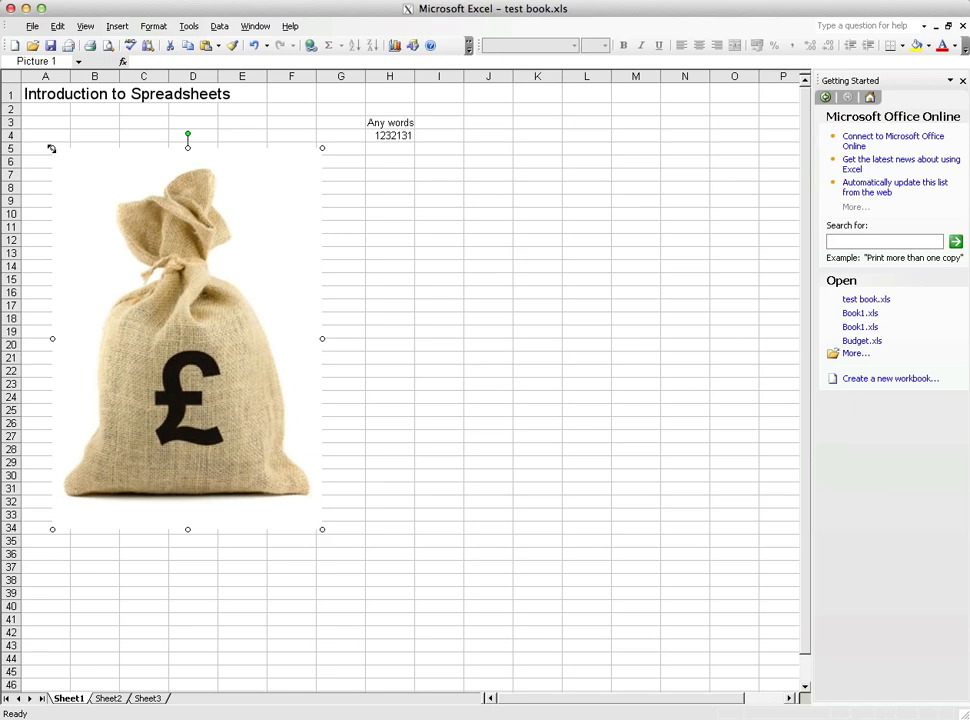
pyautogui.moveTo(52, 148); pyautogui.dragTo(139, 270)
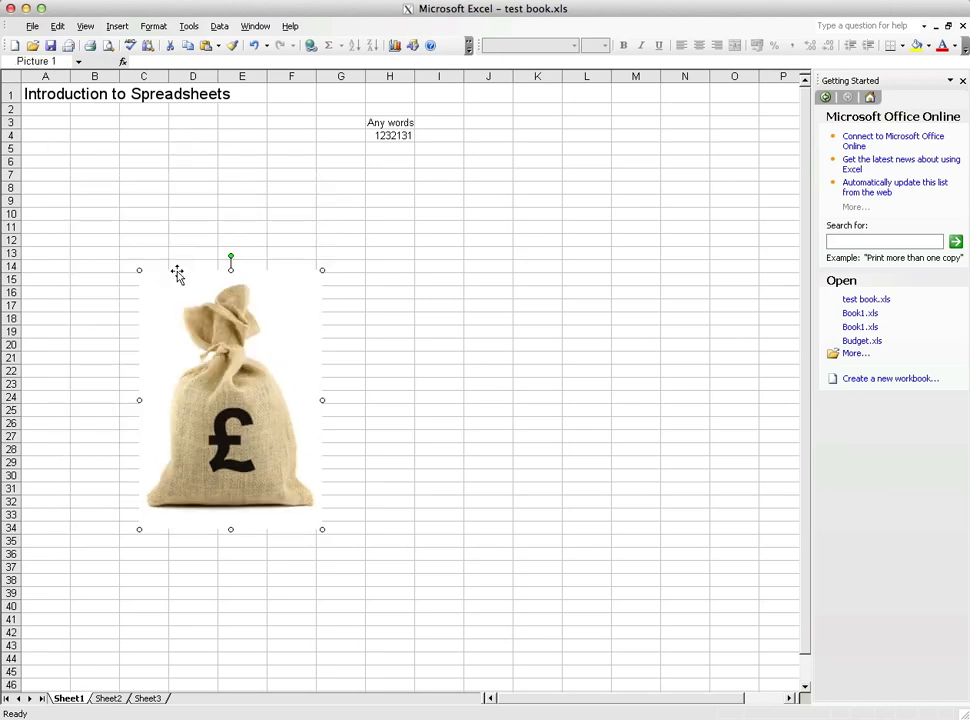
pyautogui.moveTo(198, 300); pyautogui.dragTo(126, 234)
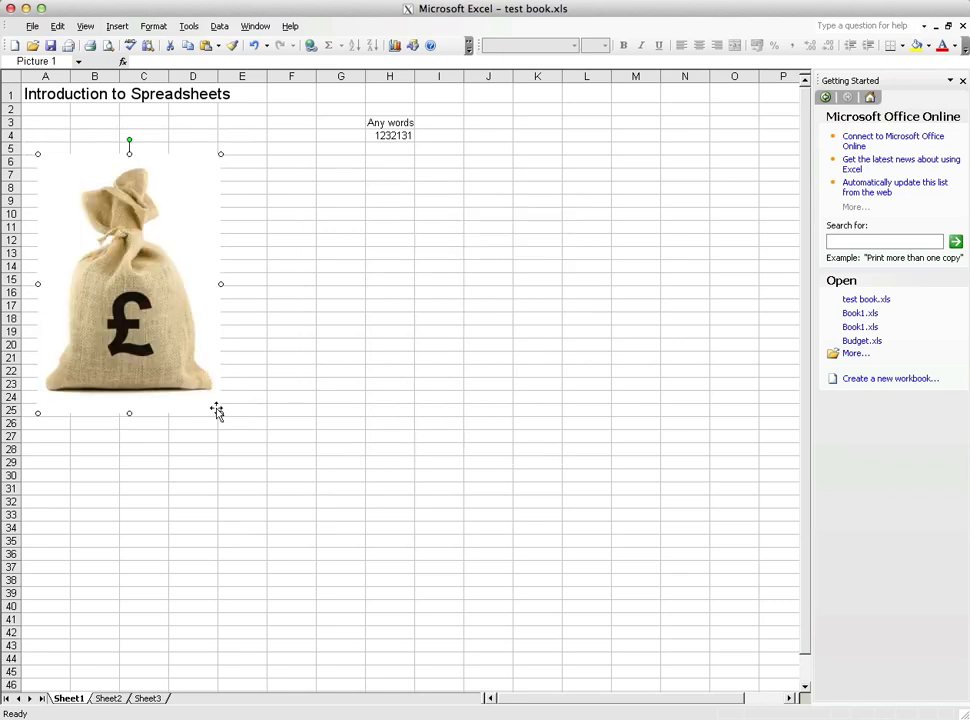
# Enlarge the money bag picture and move it so it spans from about cell F17 to column L, row 46
pyautogui.moveTo(220, 413); pyautogui.dragTo(307, 502)
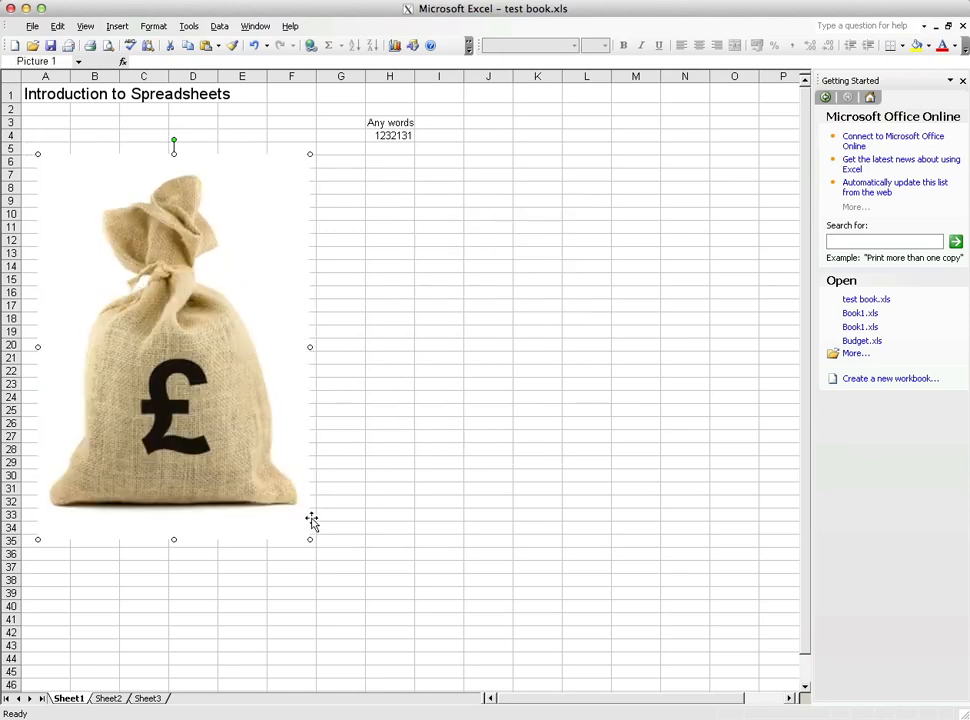
pyautogui.moveTo(215, 492); pyautogui.dragTo(199, 422)
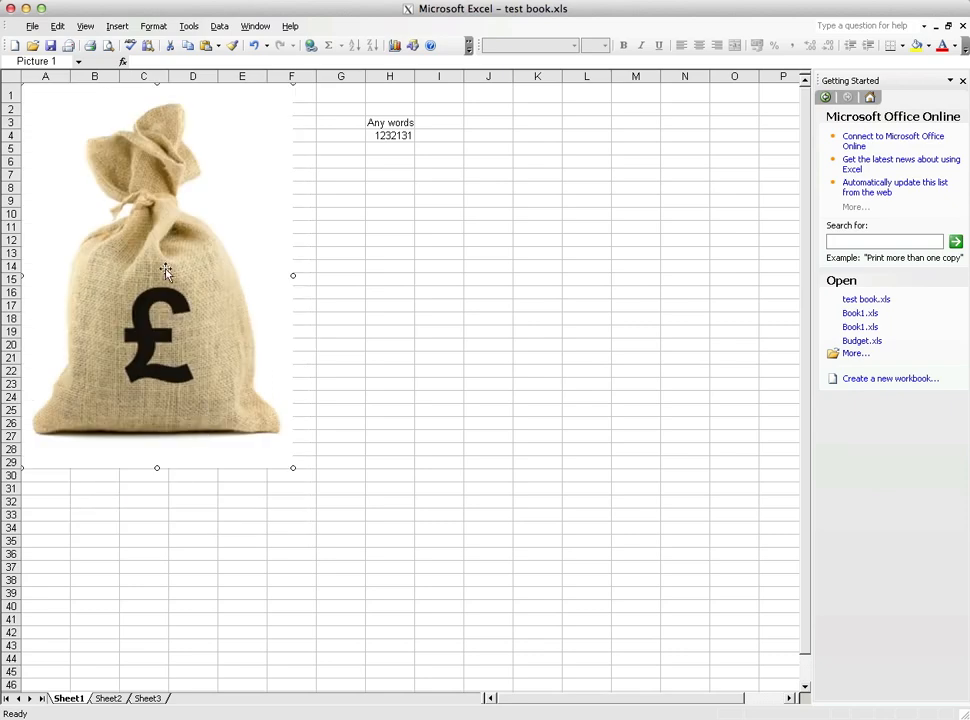
pyautogui.moveTo(127, 218); pyautogui.dragTo(443, 426)
# Open Print Preview and look through both pages to see how the moved picture splits across them
pyautogui.click(32, 26)
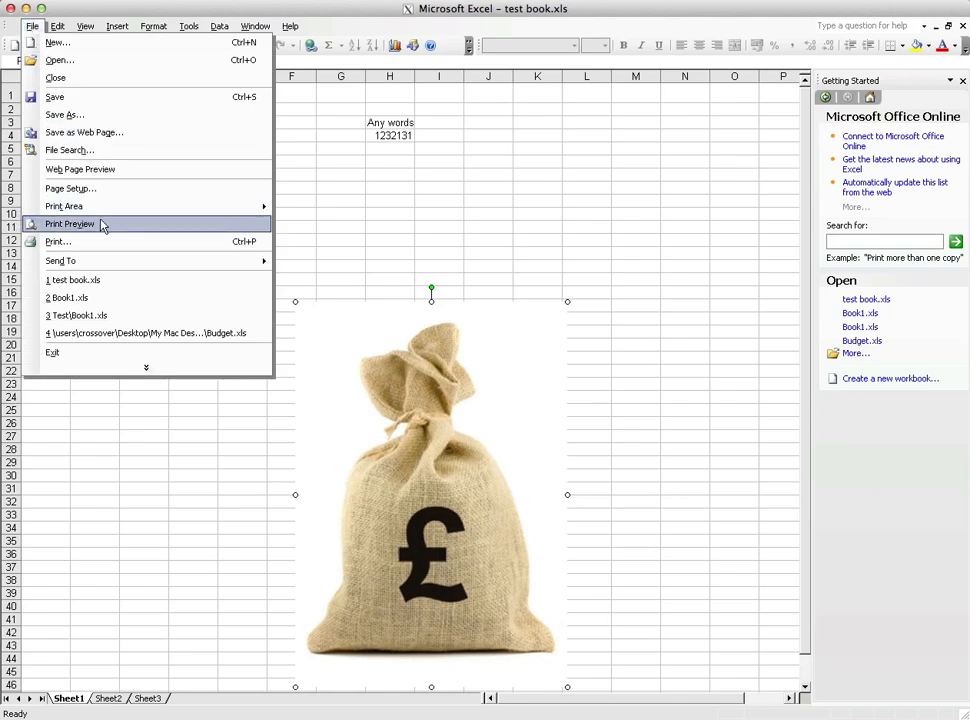
pyautogui.click(102, 226)
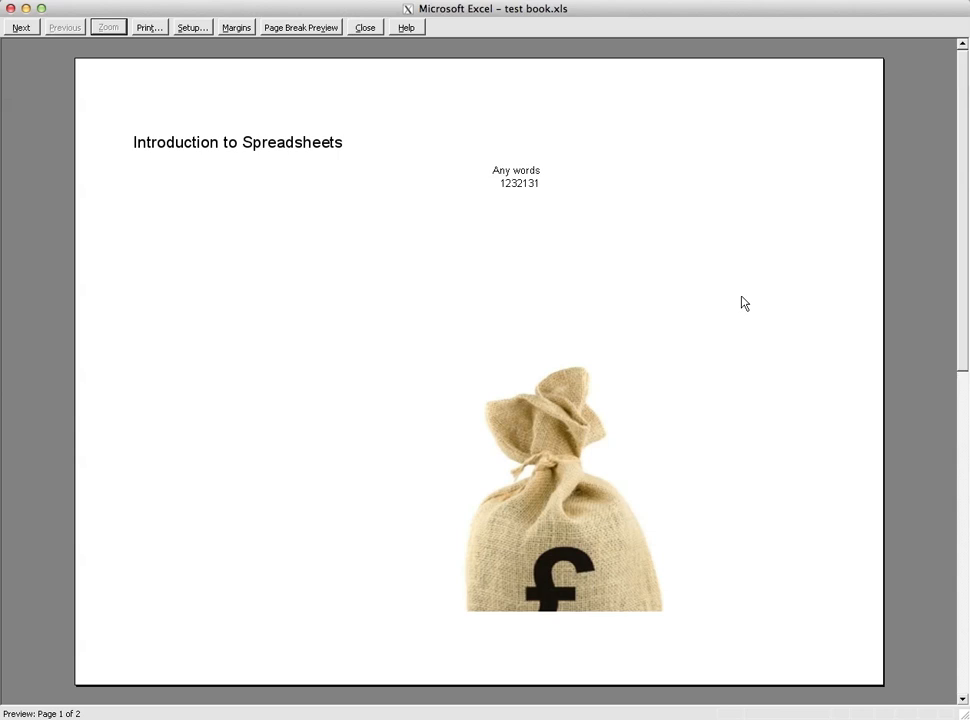
pyautogui.scroll(-3, 744, 303)
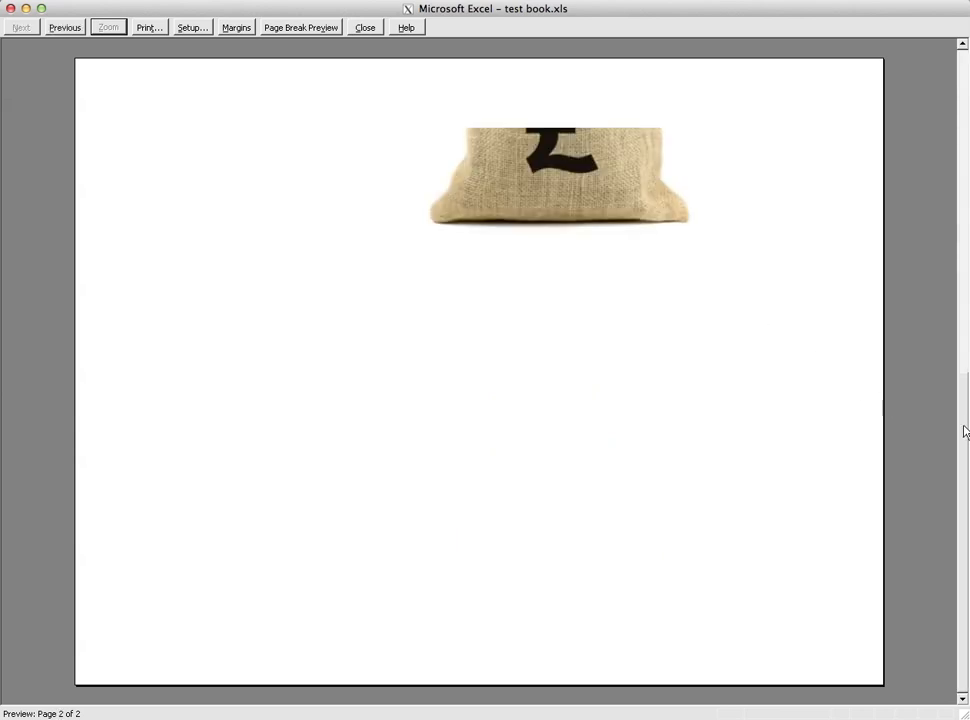
pyautogui.moveTo(965, 432); pyautogui.dragTo(926, 125)
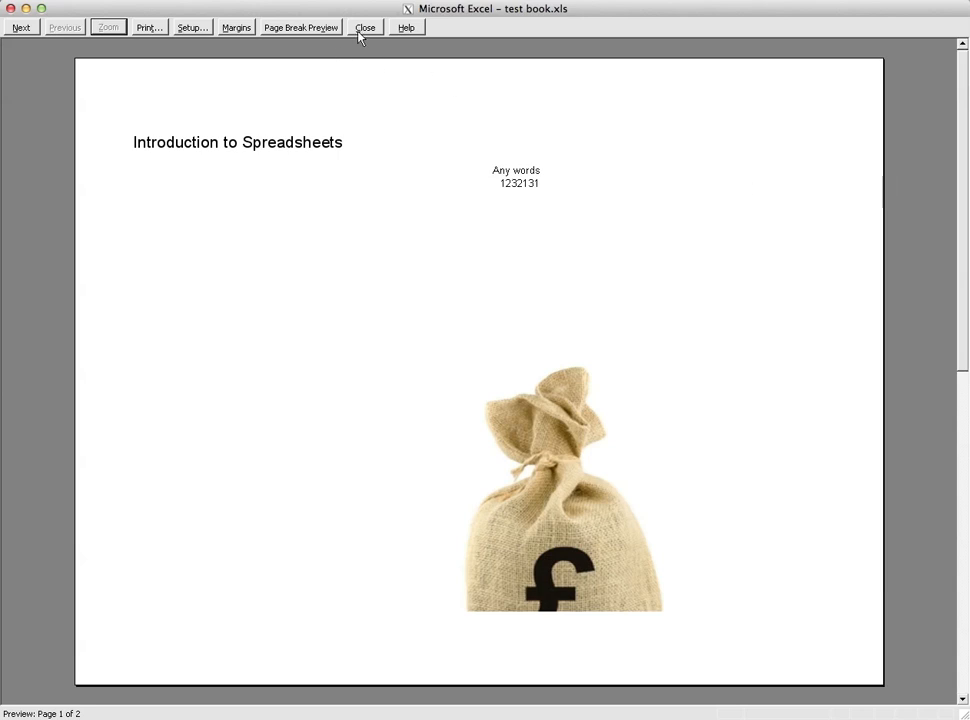
# Return from Print Preview to the worksheet and turn on the display of page breaks
pyautogui.scroll(-2, 548, 256)
pyautogui.scroll(2, 543, 255)
pyautogui.click(366, 29)
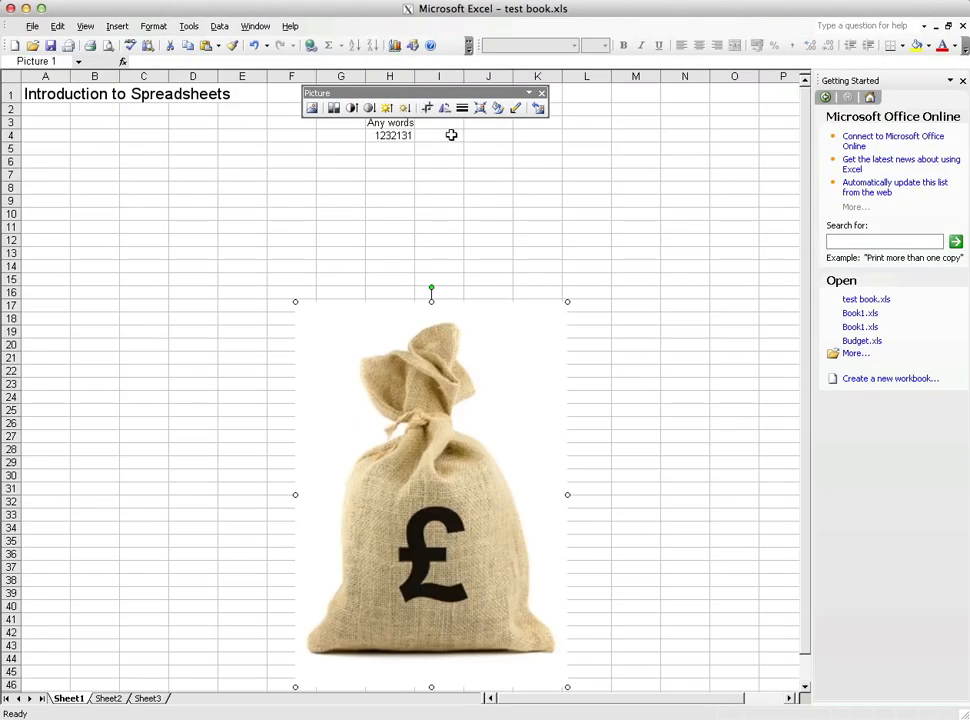
pyautogui.click(390, 174)
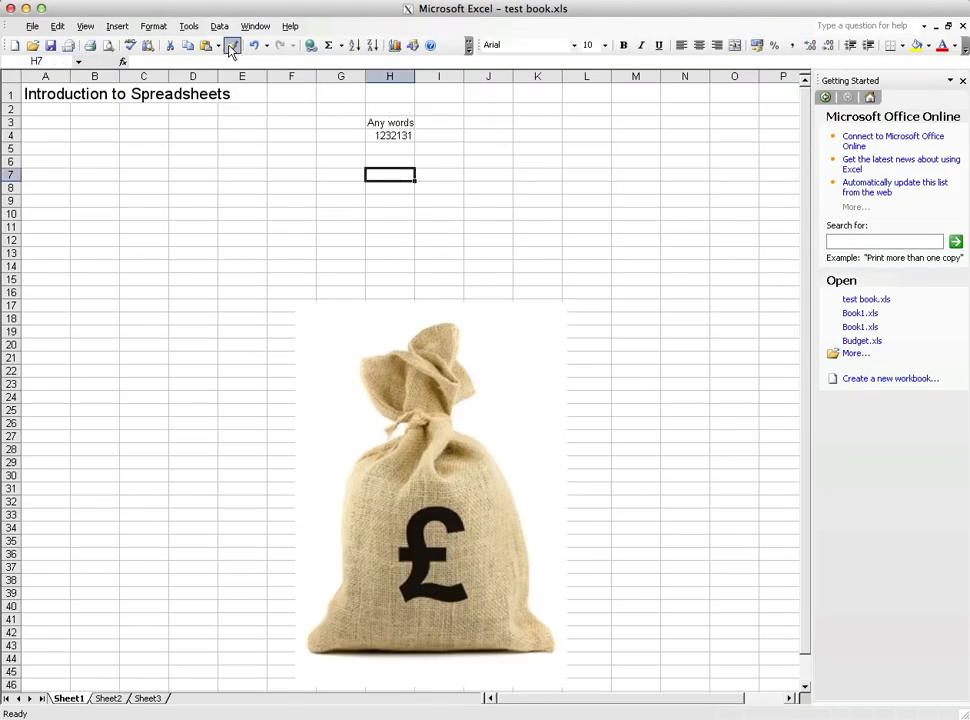
pyautogui.click(188, 27)
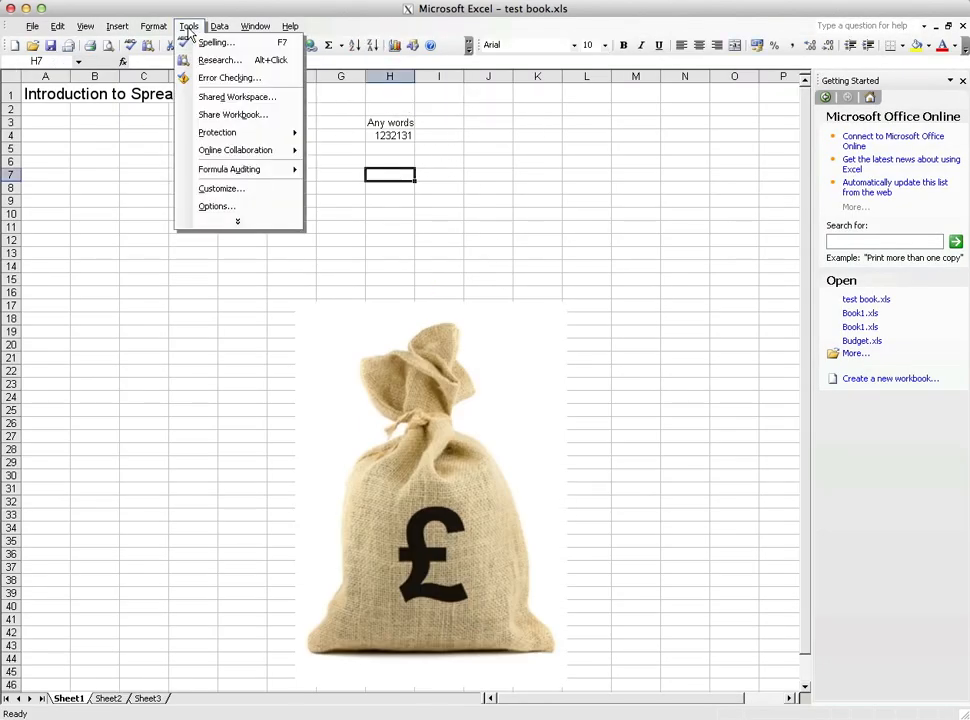
pyautogui.click(213, 207)
pyautogui.click(401, 341)
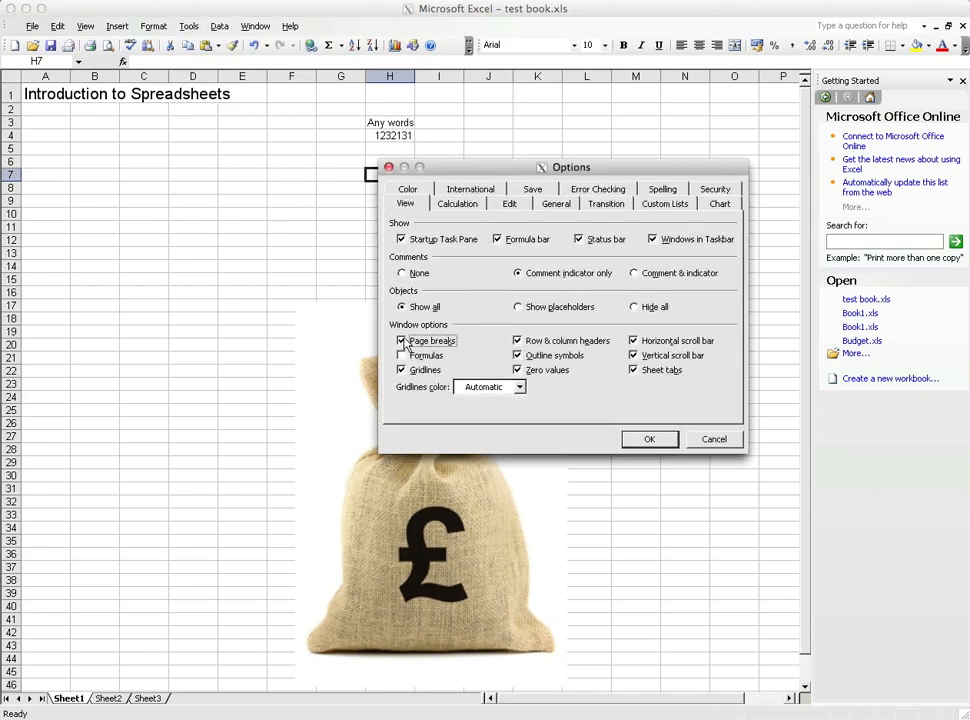
pyautogui.click(647, 440)
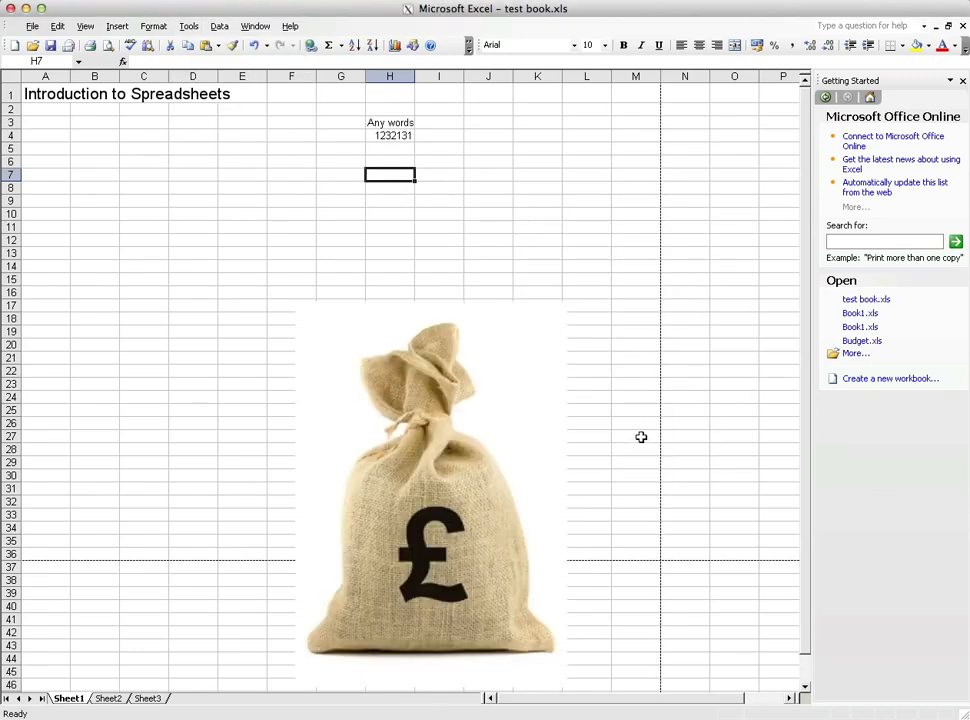
# Move the money bag picture inside the page-break lines, spanning about H7 to M36, and check the layout in Print Preview
pyautogui.moveTo(489, 497); pyautogui.dragTo(572, 376)
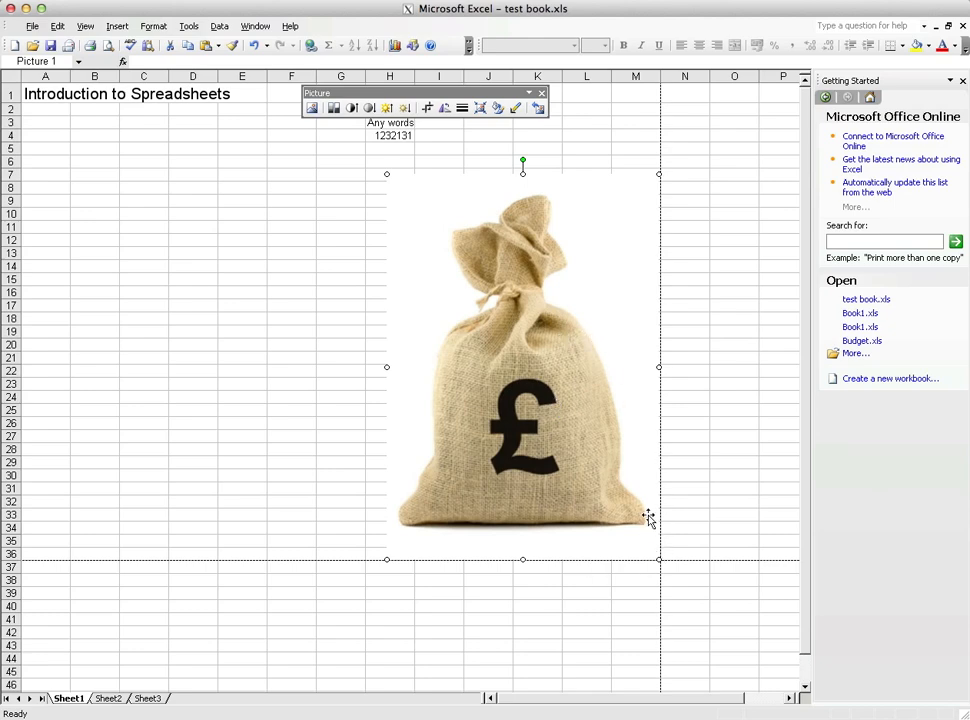
pyautogui.click(32, 26)
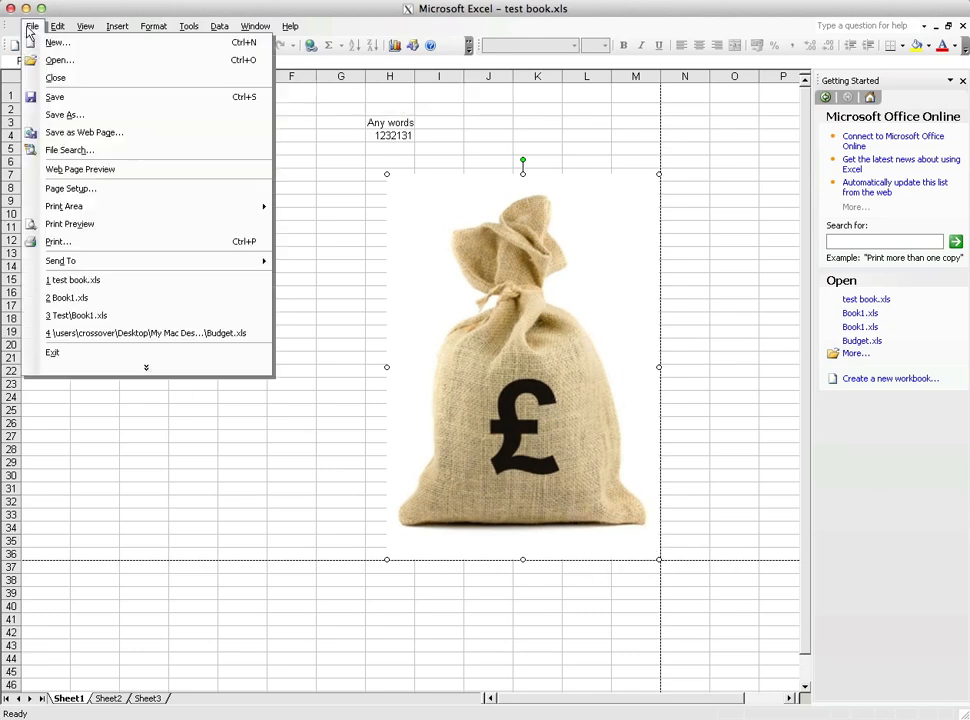
pyautogui.click(80, 226)
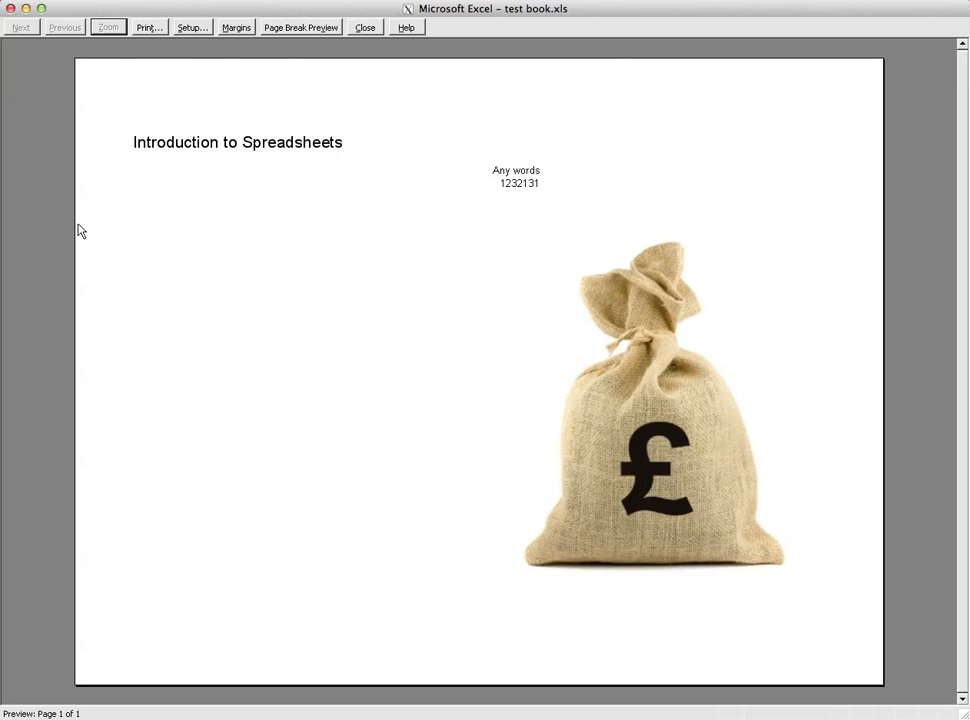
pyautogui.click(360, 27)
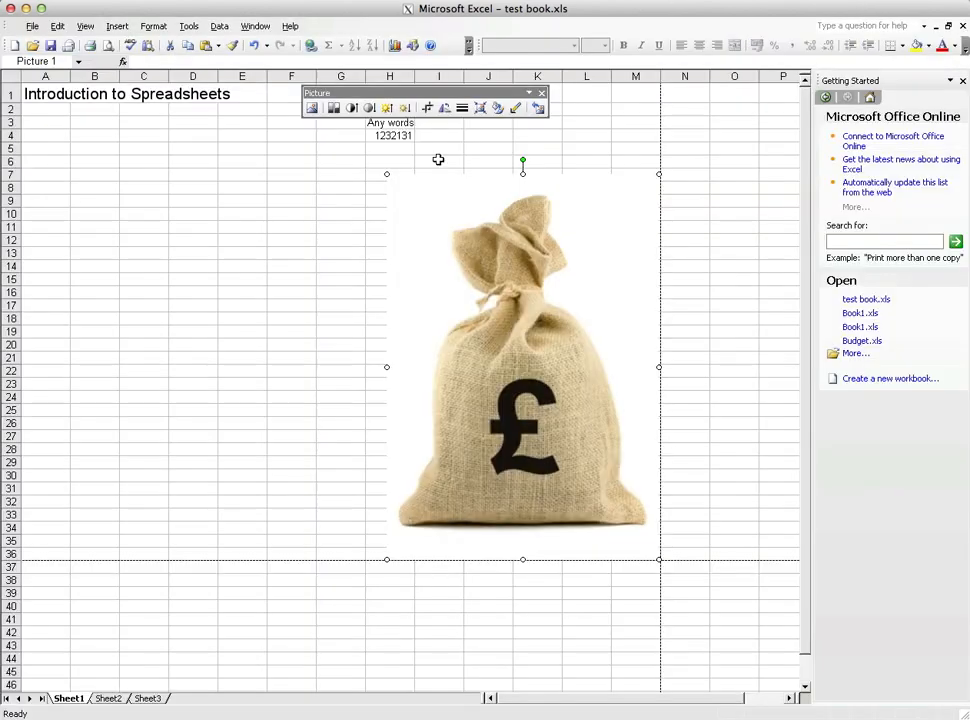
# Move the money bag picture below the title so it spans about B5 to G34
pyautogui.moveTo(518, 219); pyautogui.dragTo(200, 190)
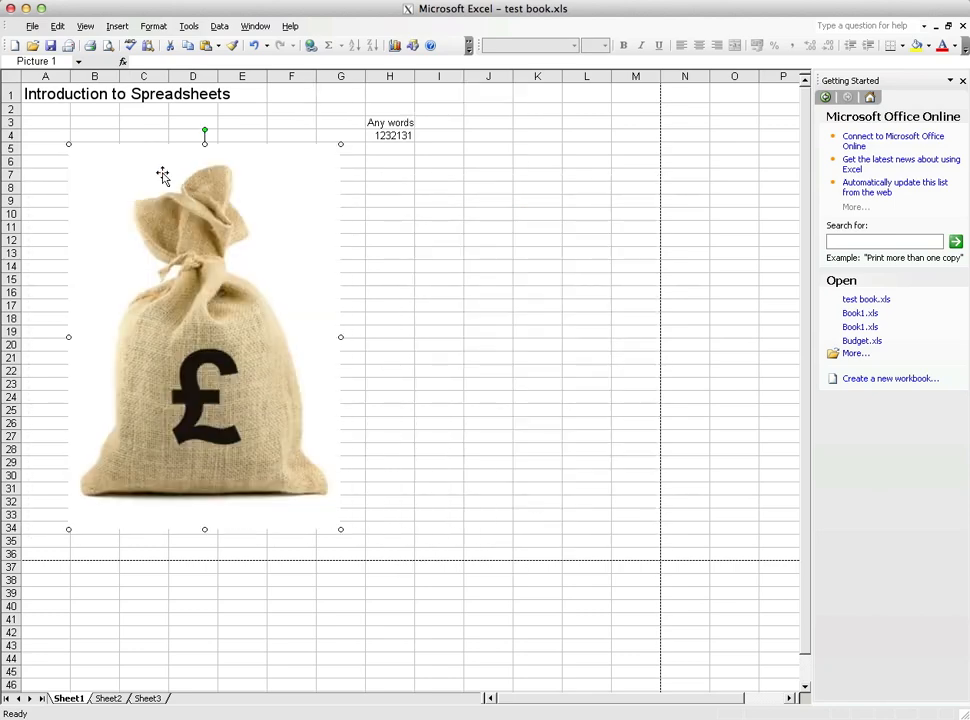
pyautogui.click(32, 26)
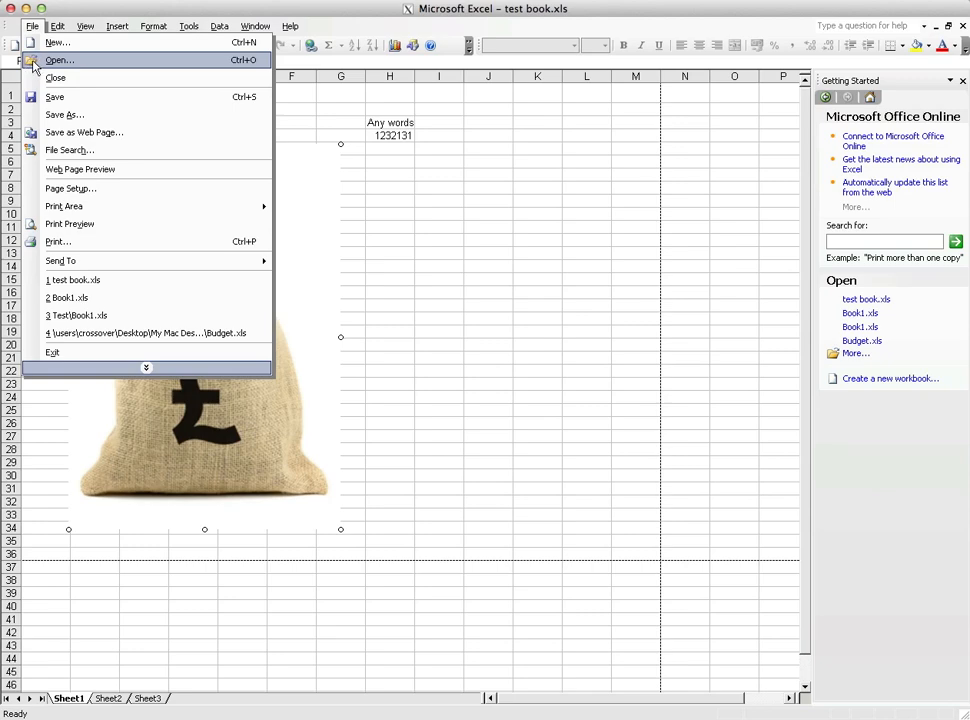
pyautogui.moveTo(85, 26)
pyautogui.click(131, 9)
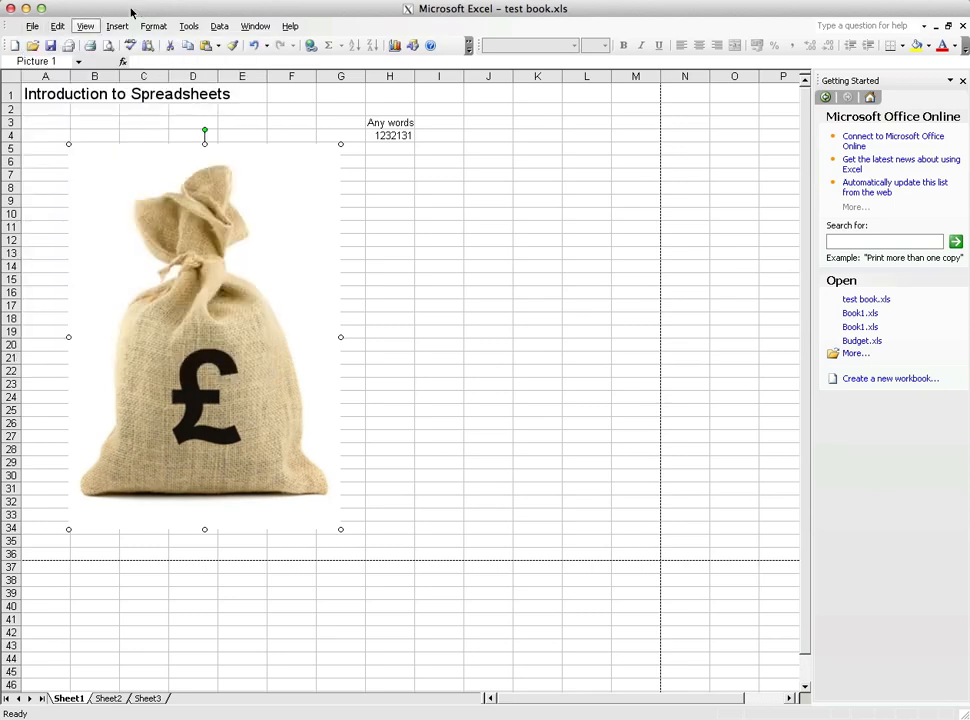
# Open the workbook Budget.xls from the My Mac Desktop folder
pyautogui.click(33, 46)
pyautogui.click(359, 182)
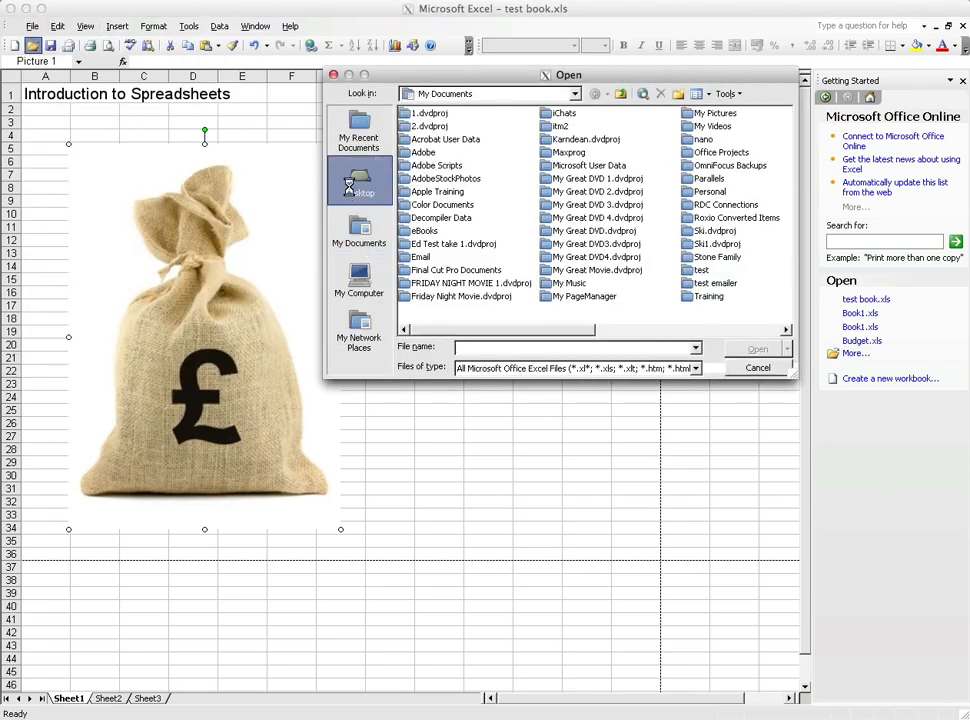
pyautogui.doubleClick(438, 153)
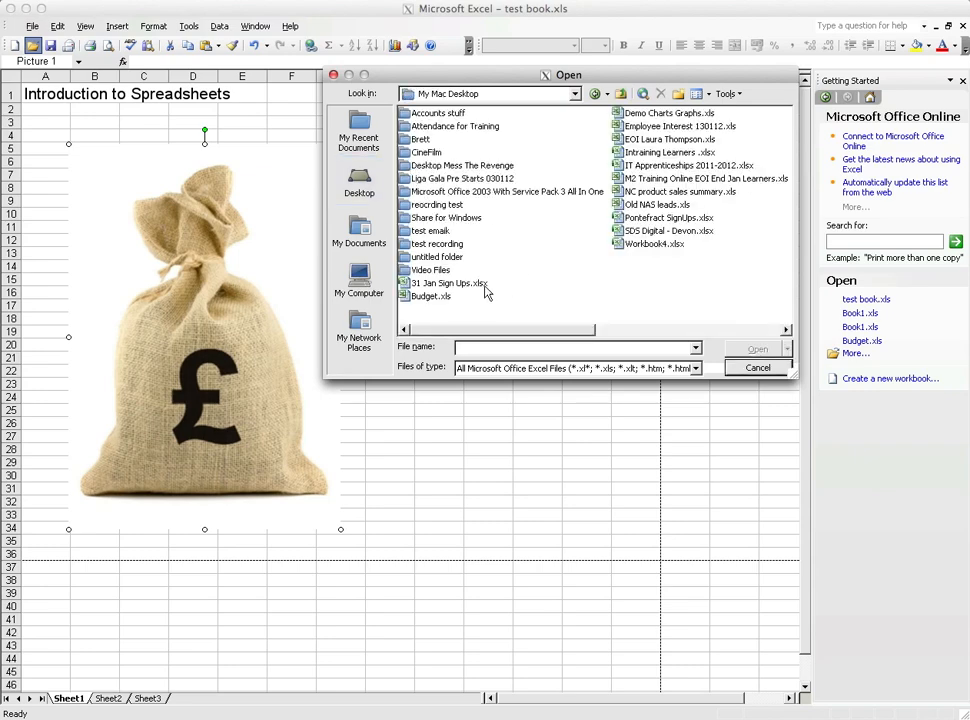
pyautogui.click(436, 296)
pyautogui.doubleClick(436, 296)
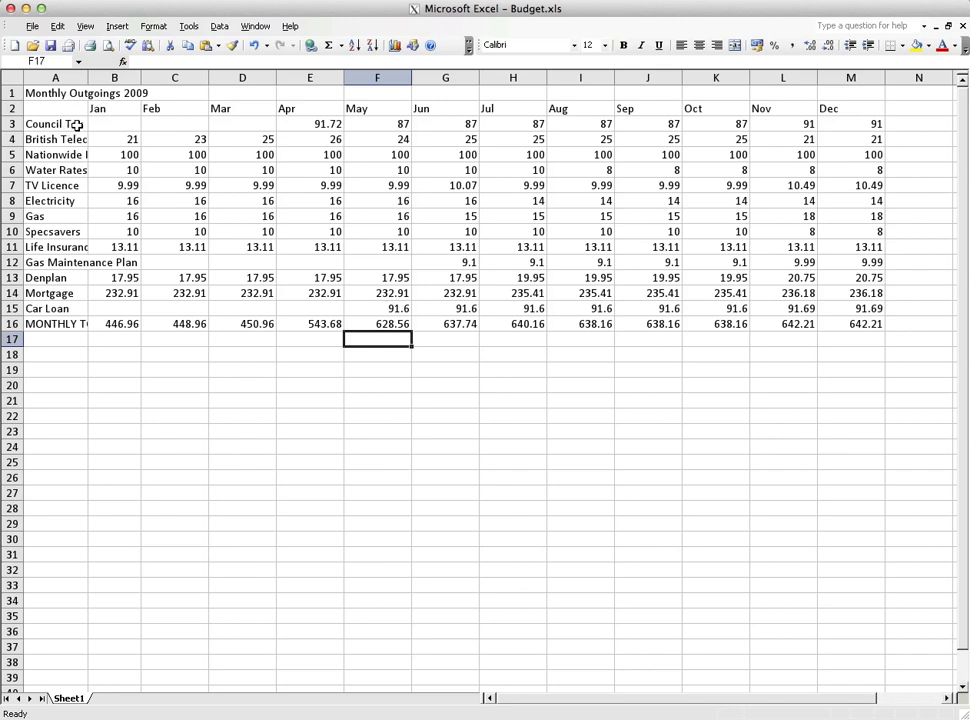
# Examine the full contents of the title, the cut-off labels in column A, and cells B3 and B4
pyautogui.click(37, 123)
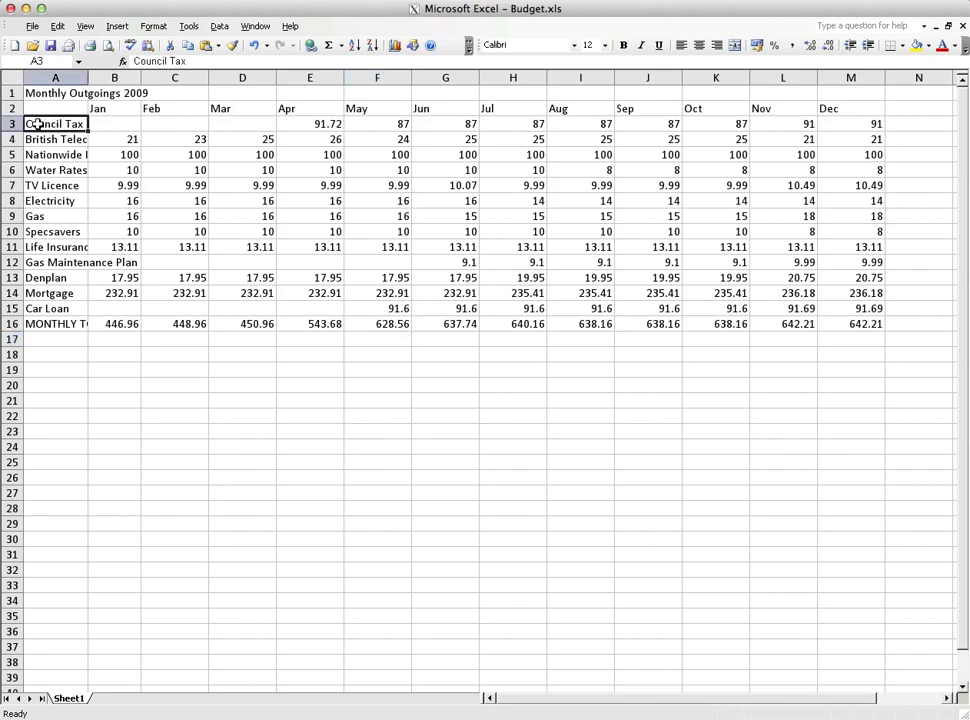
pyautogui.click(69, 139)
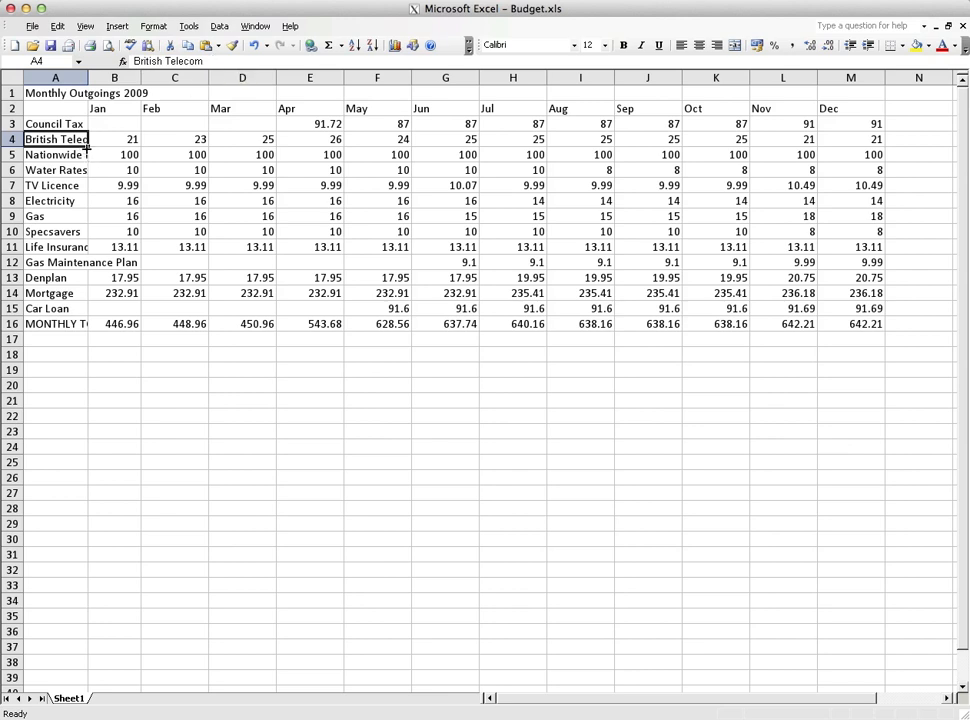
pyautogui.click(67, 94)
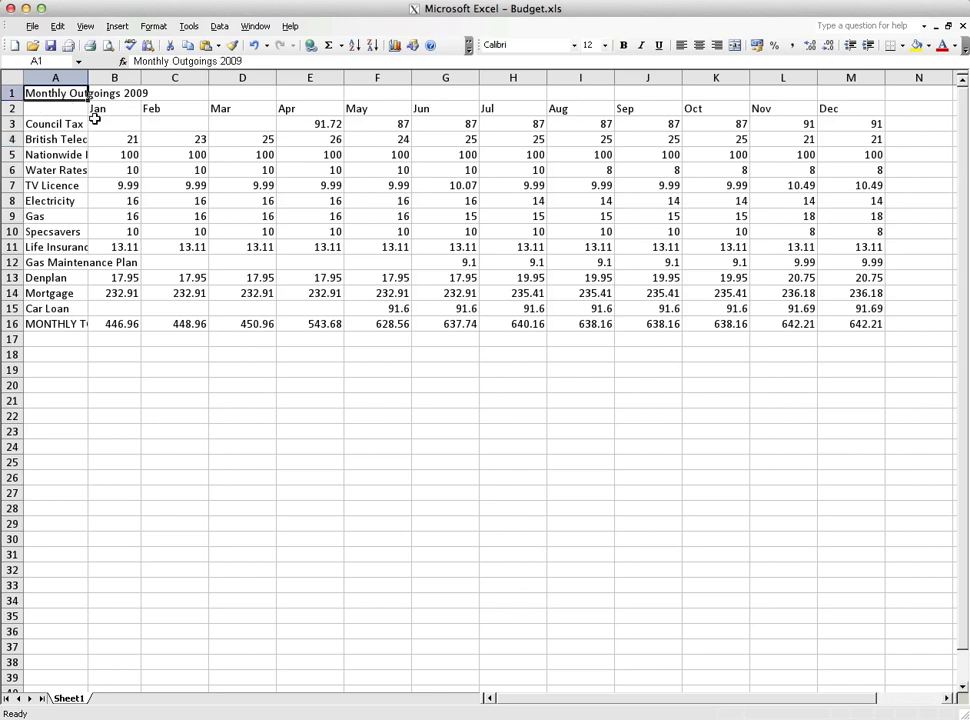
pyautogui.click(38, 155)
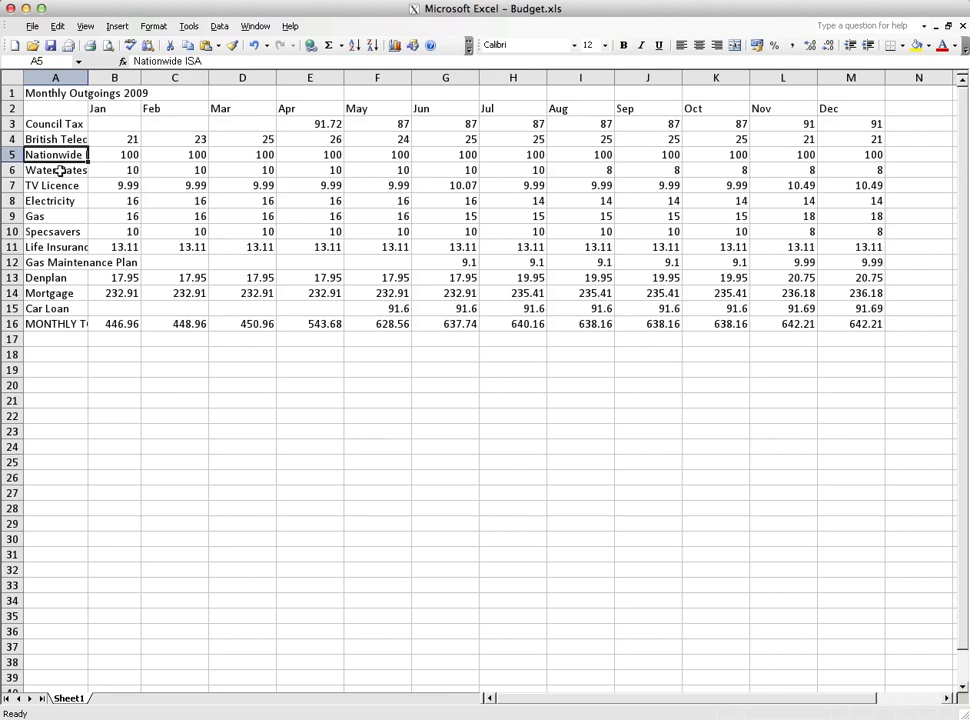
pyautogui.click(68, 170)
pyautogui.click(59, 139)
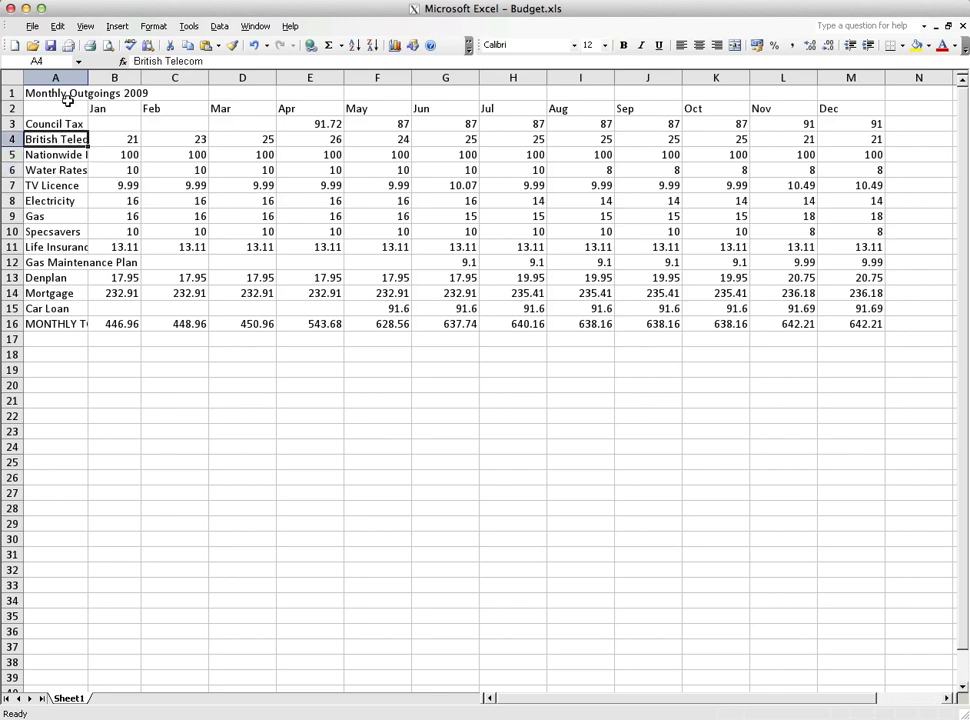
pyautogui.click(68, 93)
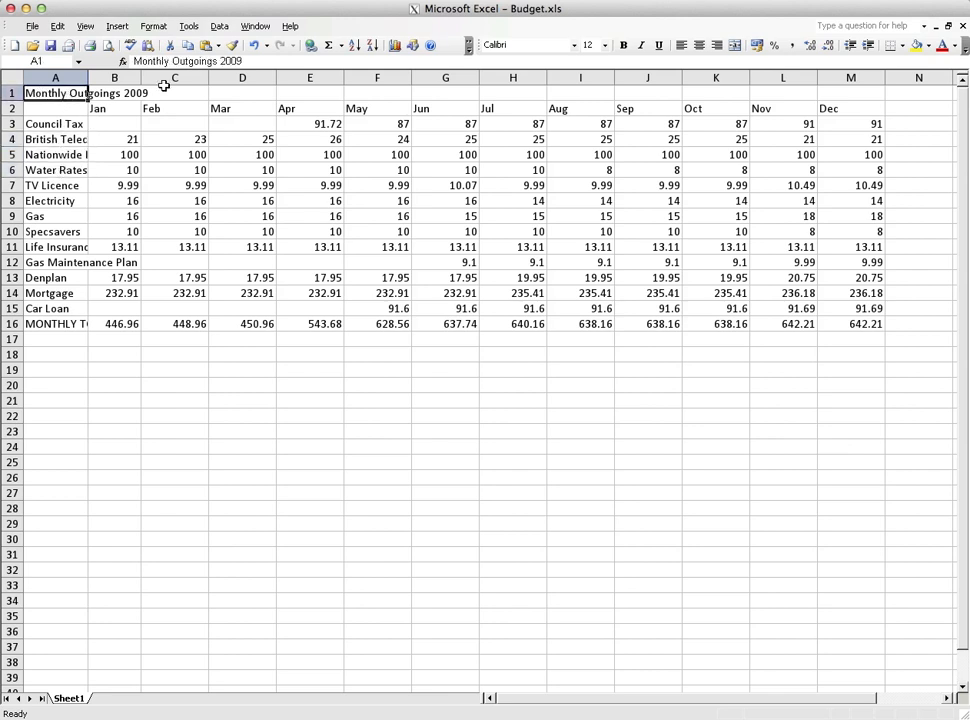
pyautogui.click(104, 122)
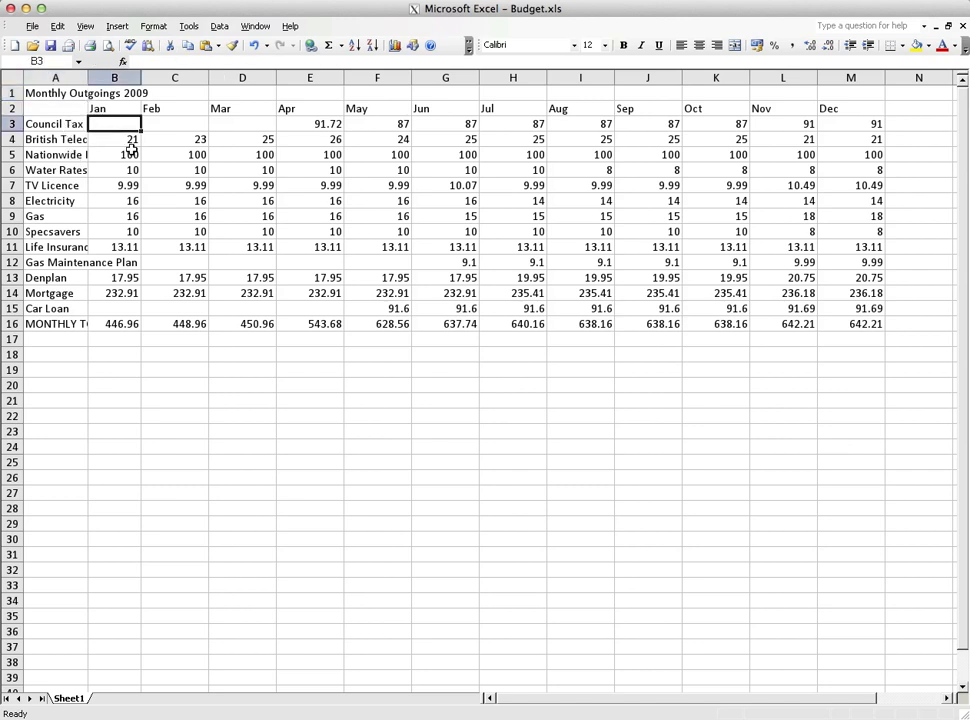
pyautogui.click(131, 146)
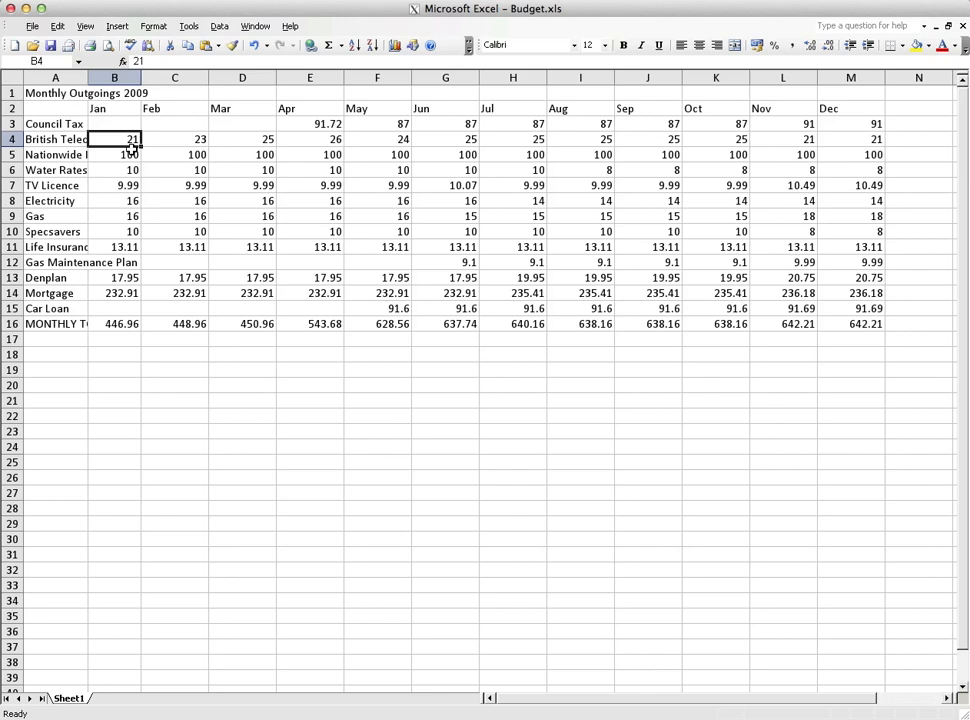
# Compare cells A1 and B1 to see which one holds the title Monthly Outgoings 2009, leaving the text unedited
pyautogui.press('Left')
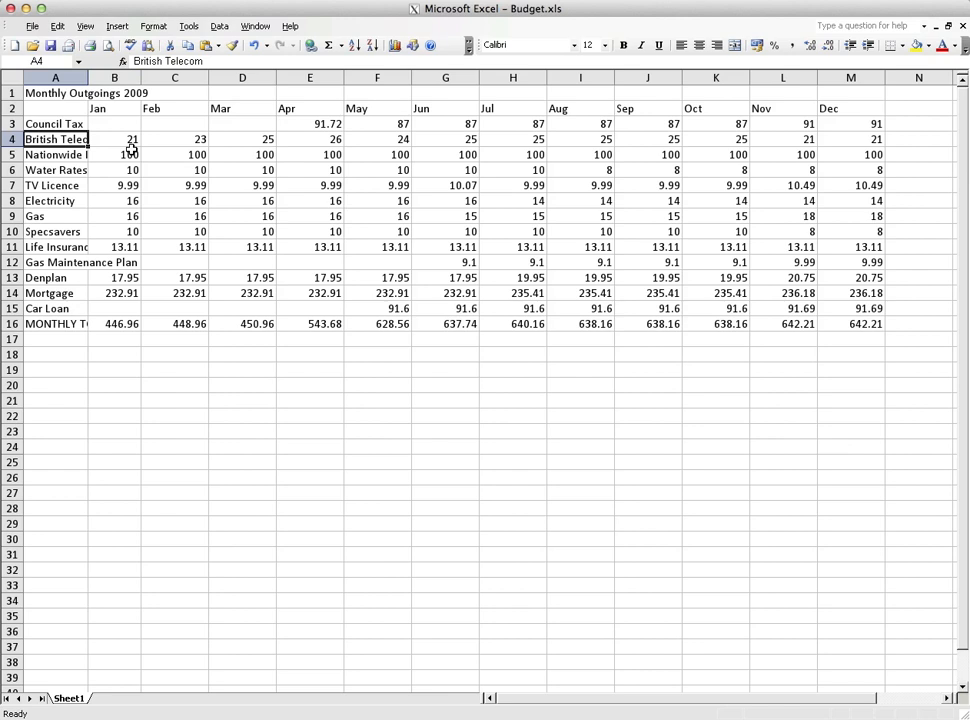
pyautogui.press('Up')
pyautogui.press('Up')
pyautogui.press('Up')
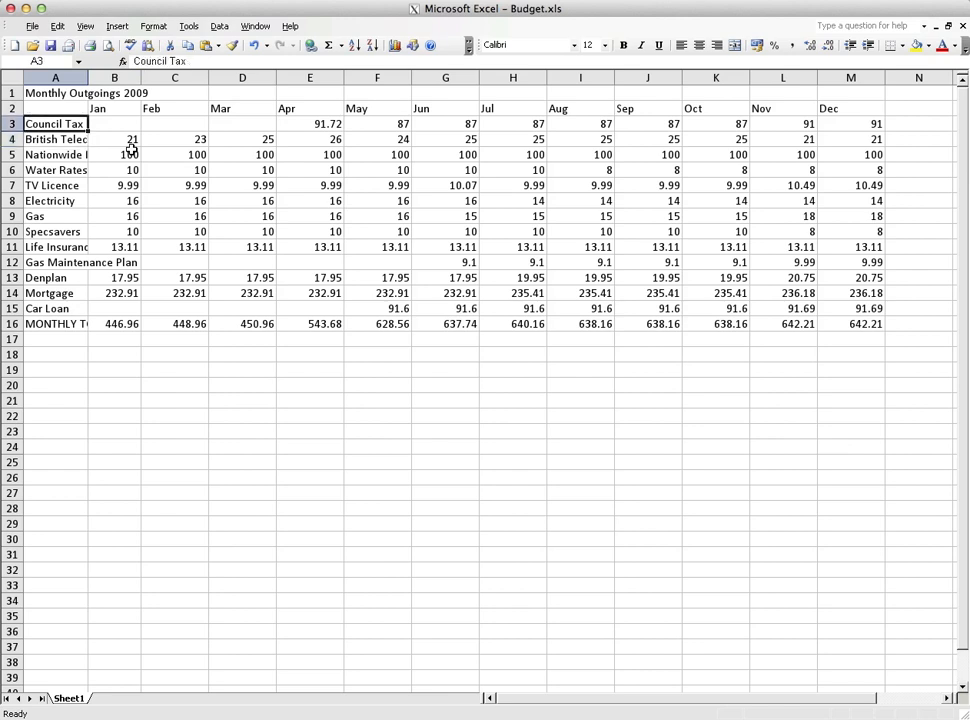
pyautogui.press('Right')
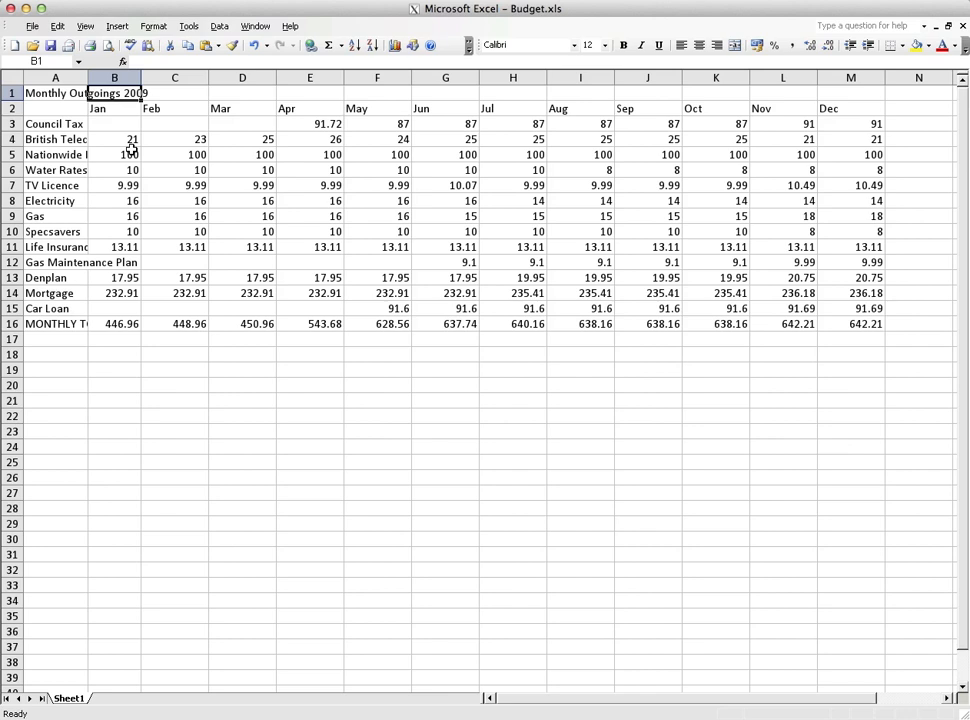
pyautogui.press('Left')
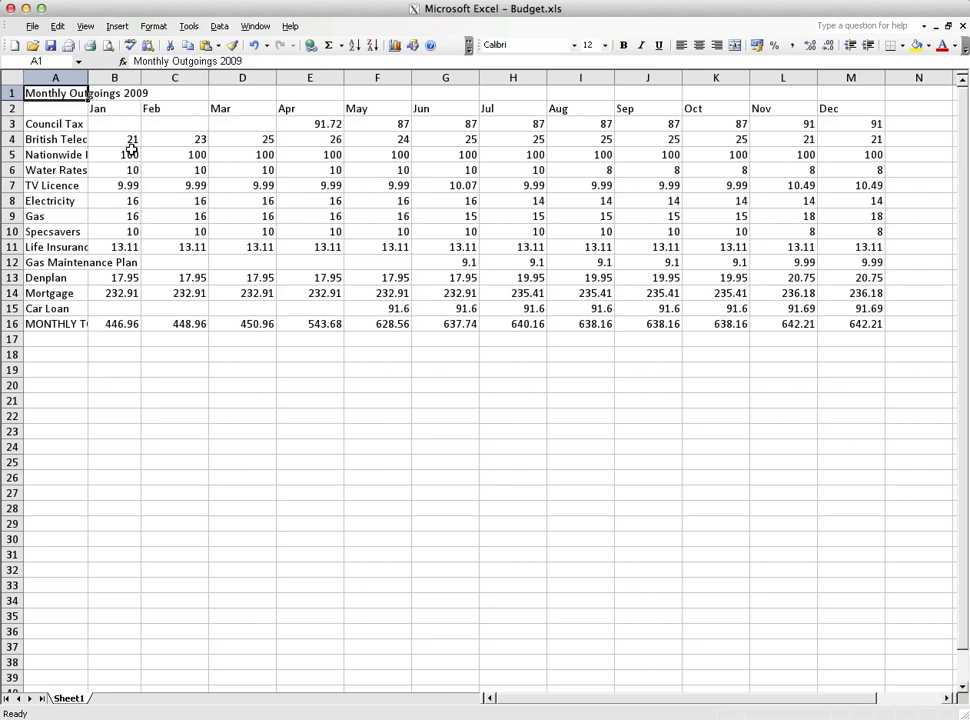
pyautogui.click(246, 61)
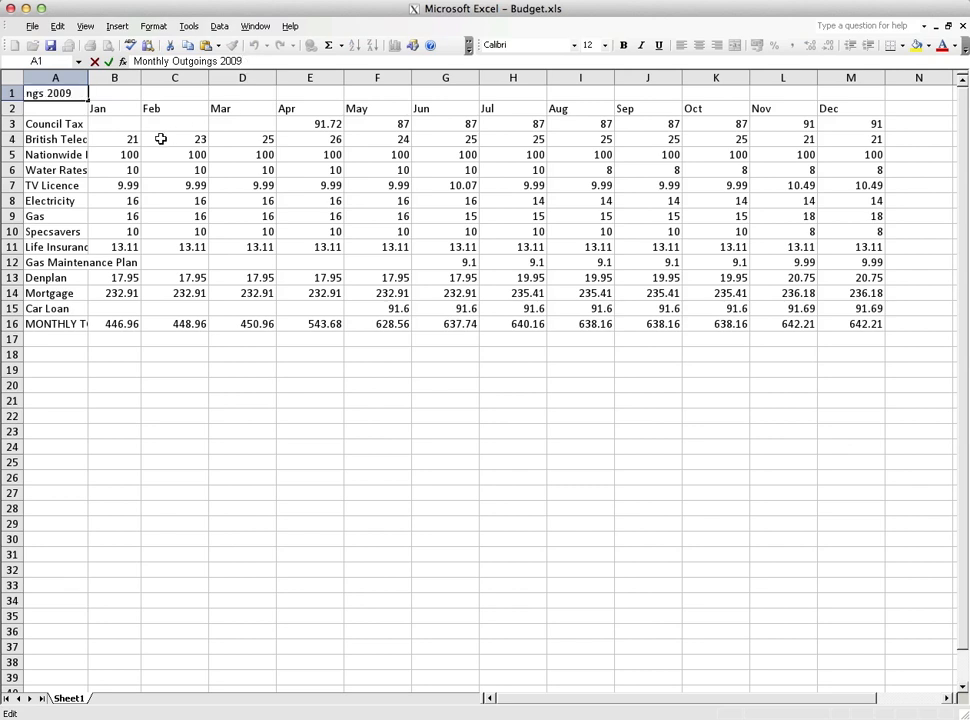
pyautogui.press('Escape')
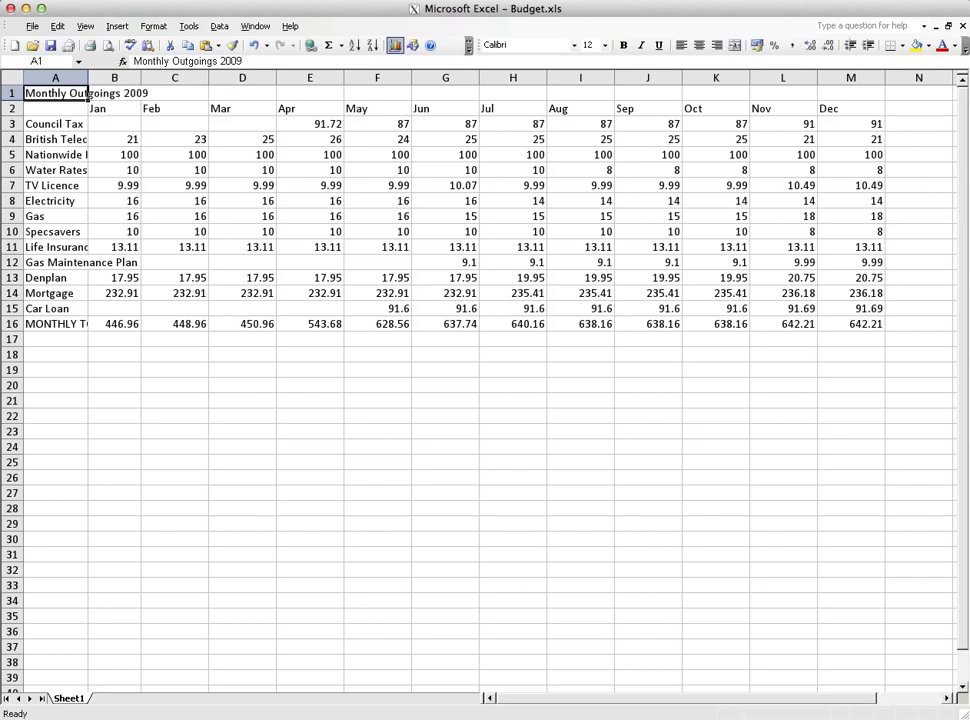
# Set the font size of the title in cell A1 to 18
pyautogui.click(826, 2)
pyautogui.press('Down')
pyautogui.press('Up')
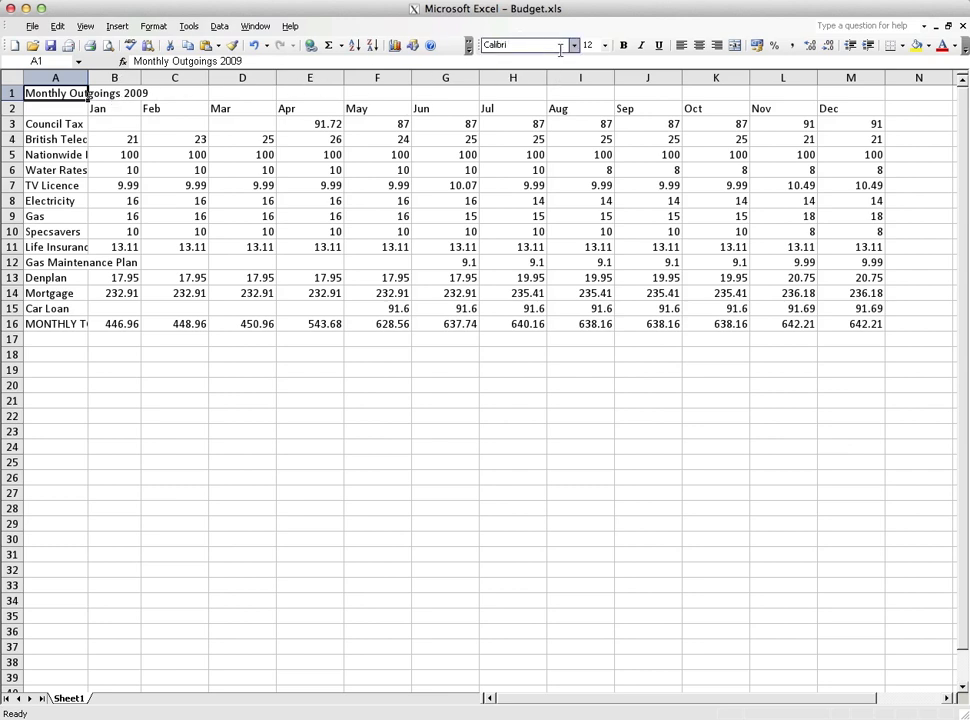
pyautogui.click(605, 46)
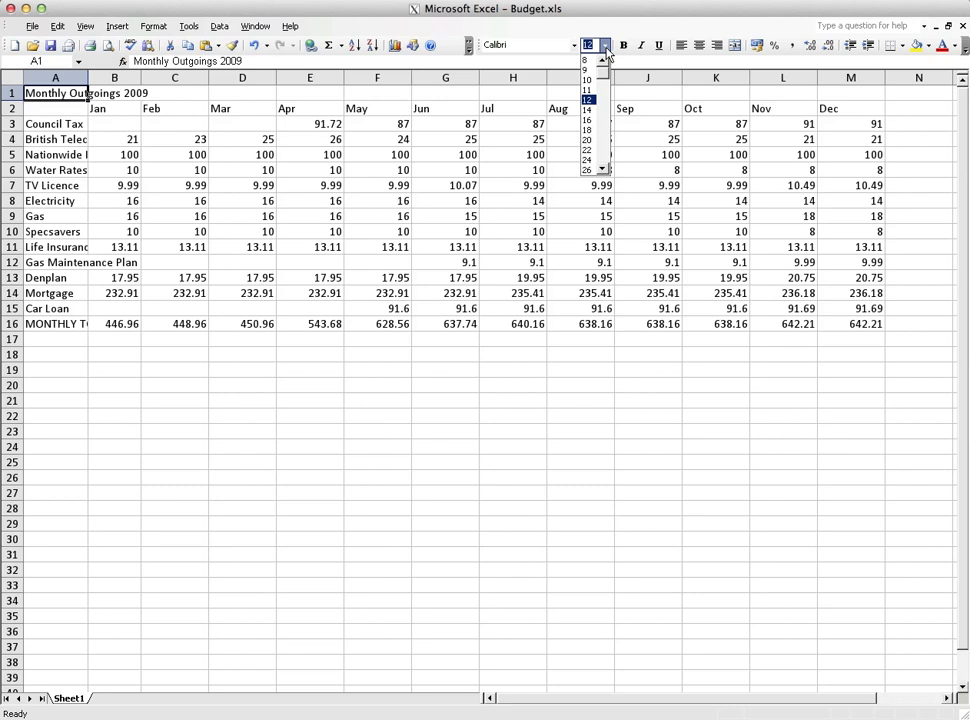
pyautogui.click(590, 129)
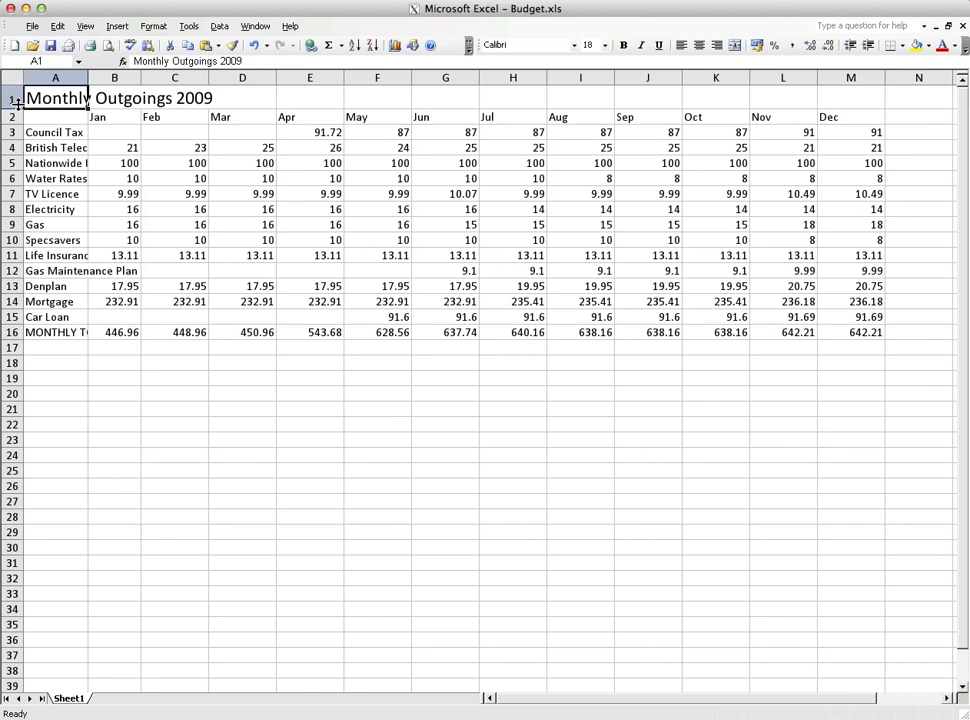
# Widen column A until every expense label fits inside it, including Gas Maintenance Plan
pyautogui.click(70, 120)
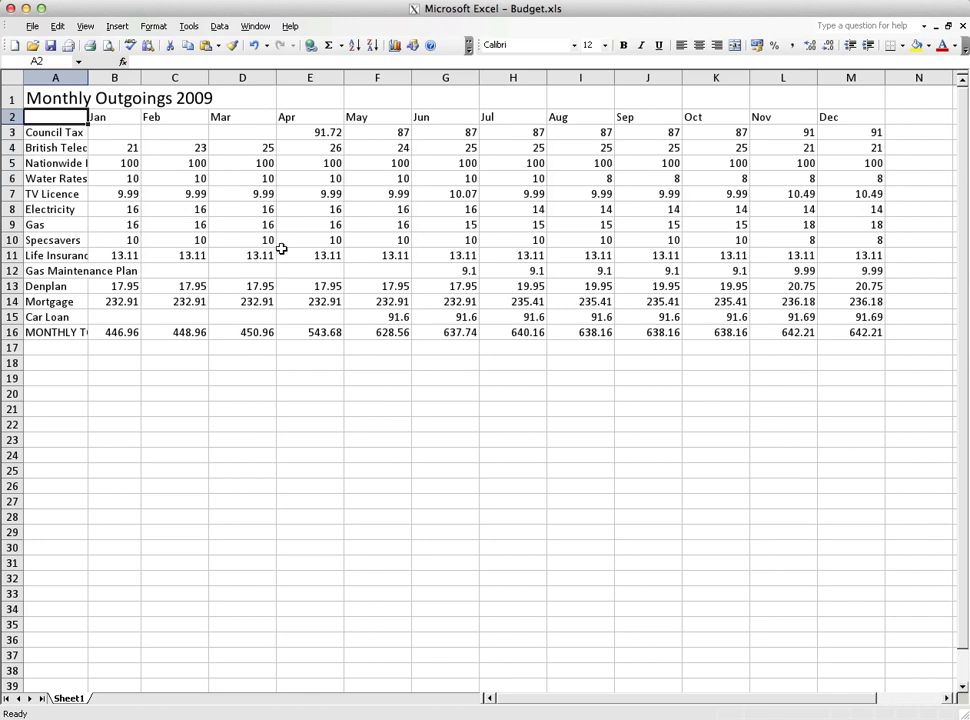
pyautogui.click(189, 192)
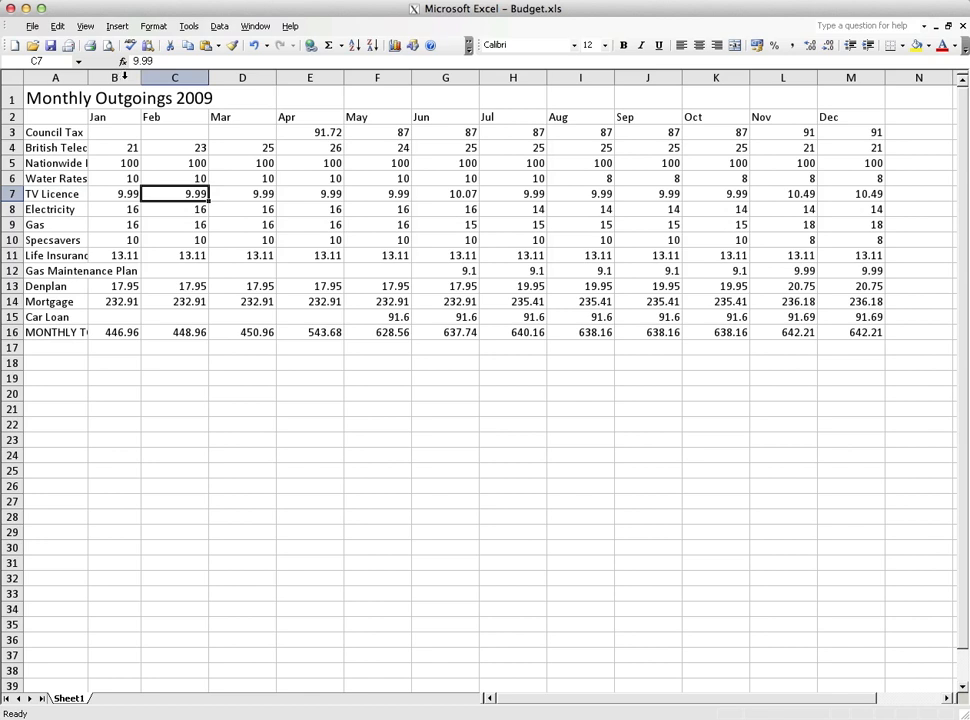
pyautogui.click(124, 76)
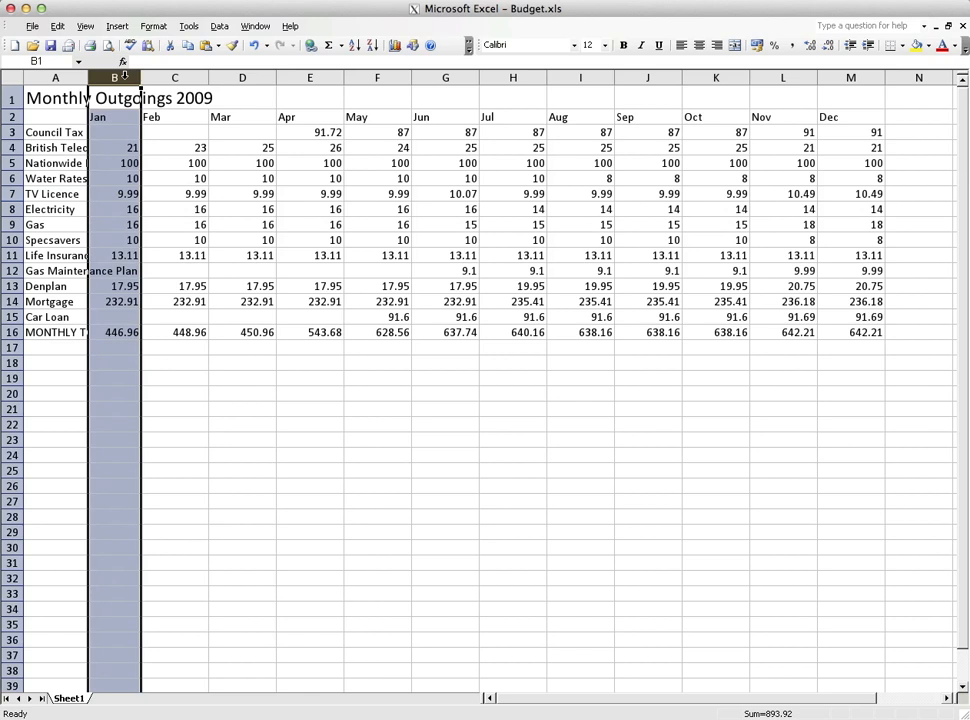
pyautogui.click(170, 119)
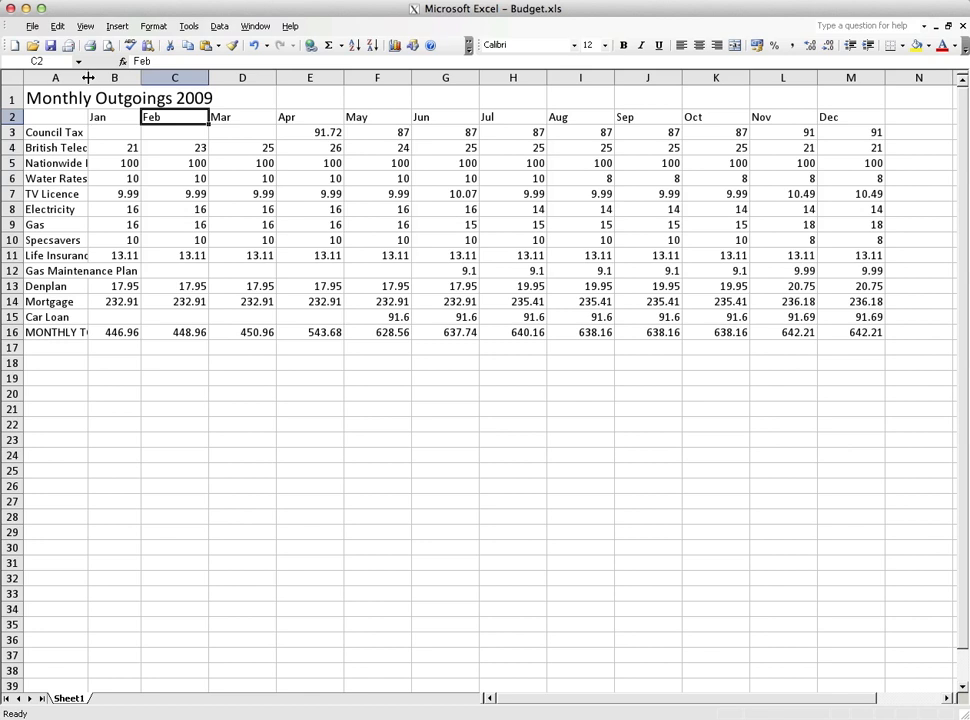
pyautogui.moveTo(88, 77); pyautogui.dragTo(138, 77)
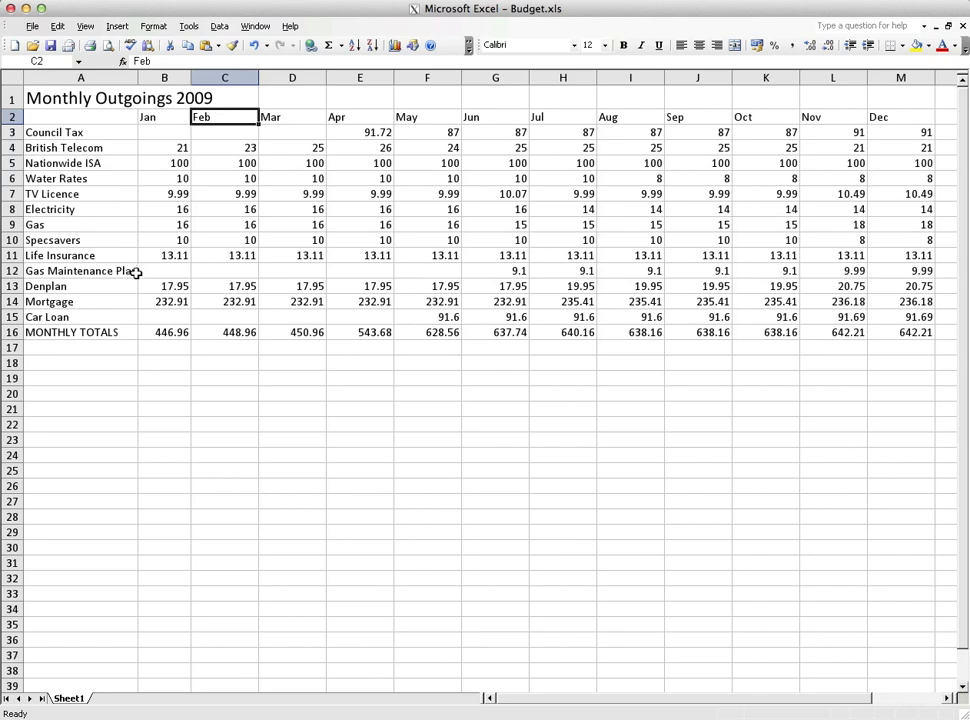
pyautogui.moveTo(137, 77); pyautogui.dragTo(142, 77)
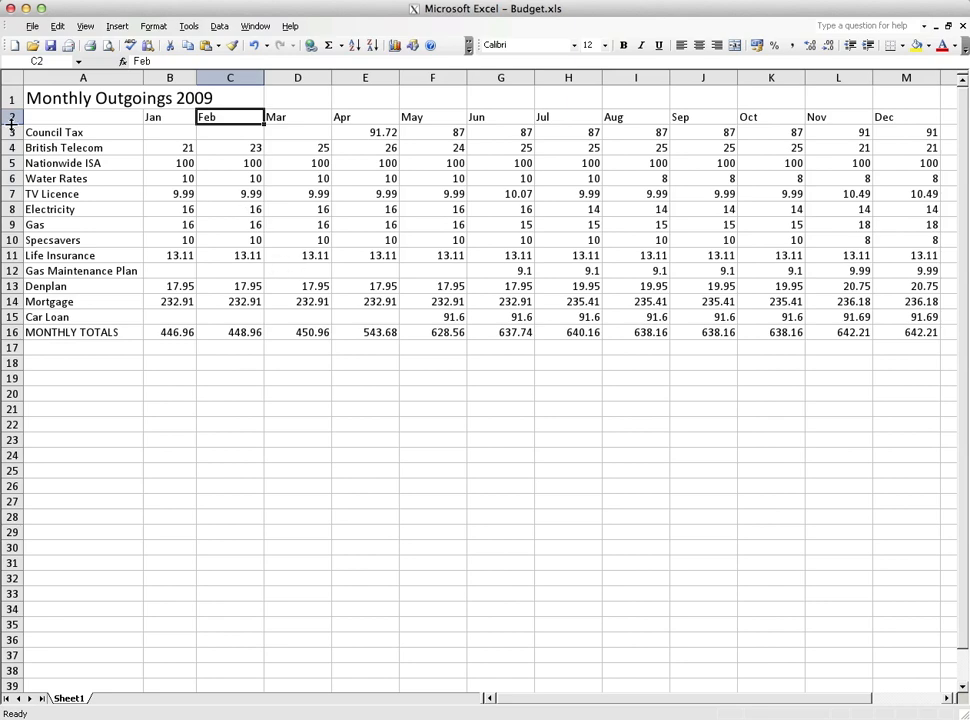
# Try enlarging the height of row 2, and undo the row height changes
pyautogui.moveTo(12, 127); pyautogui.dragTo(18, 216)
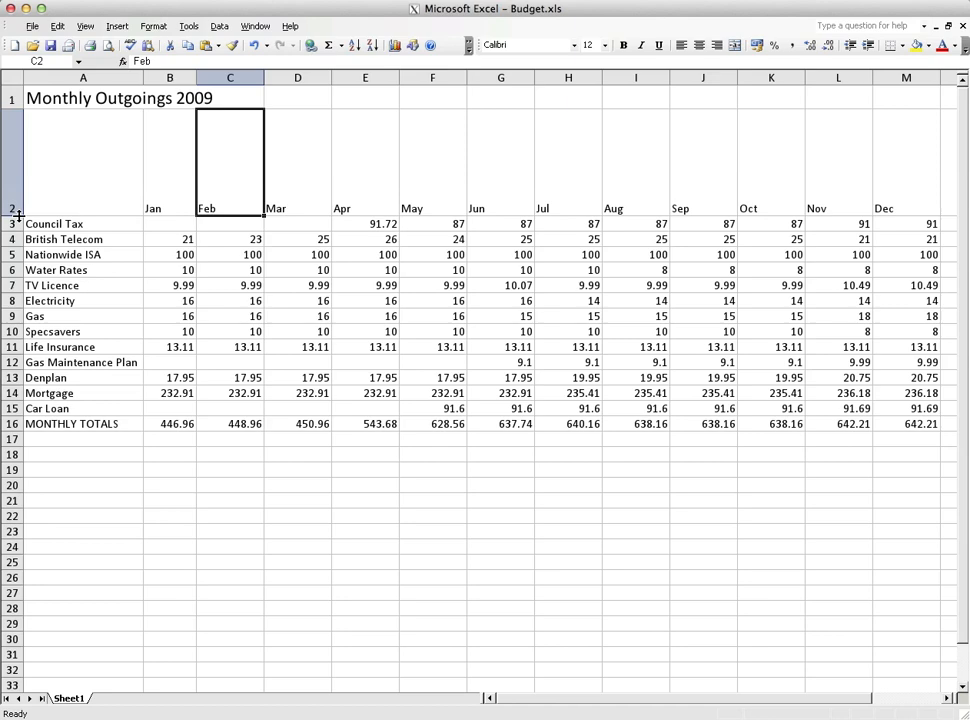
pyautogui.moveTo(17, 216); pyautogui.dragTo(17, 140)
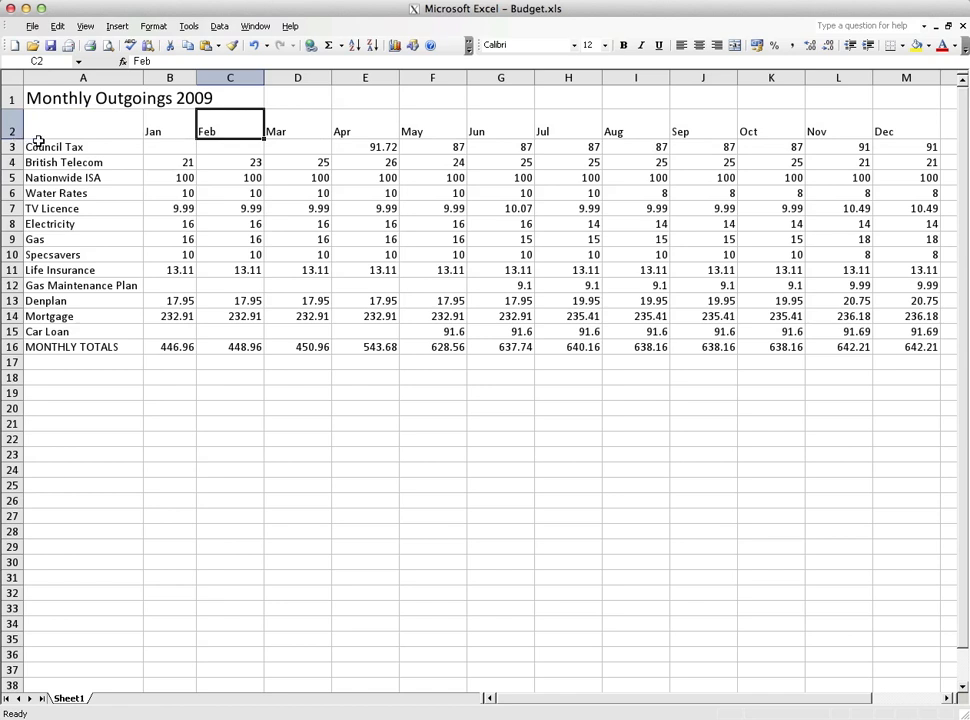
pyautogui.click(255, 47)
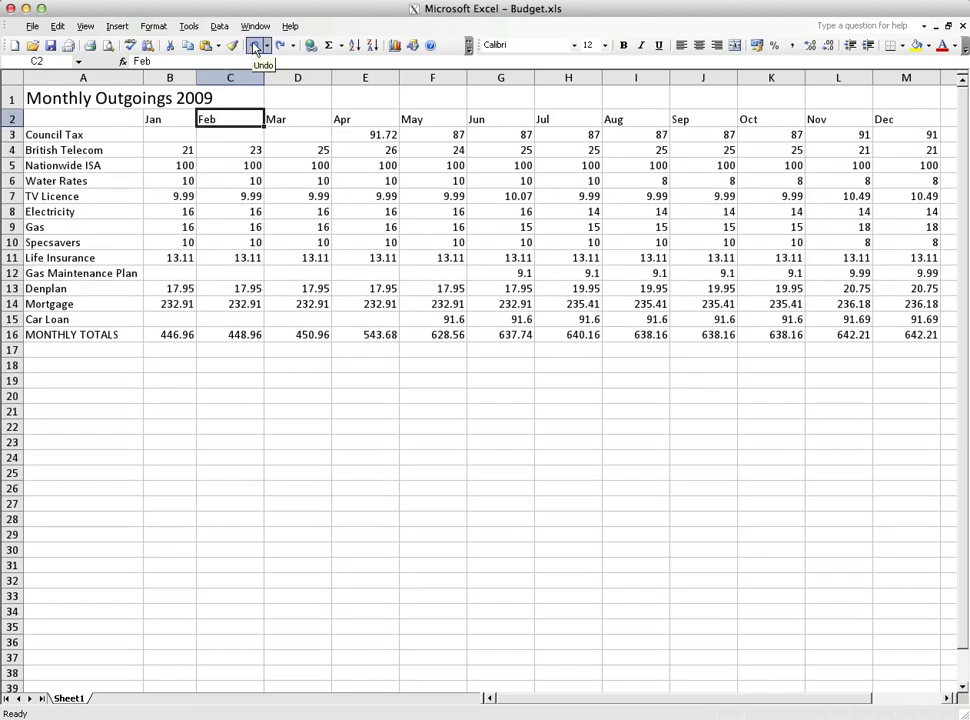
pyautogui.click(255, 47)
pyautogui.click(255, 47)
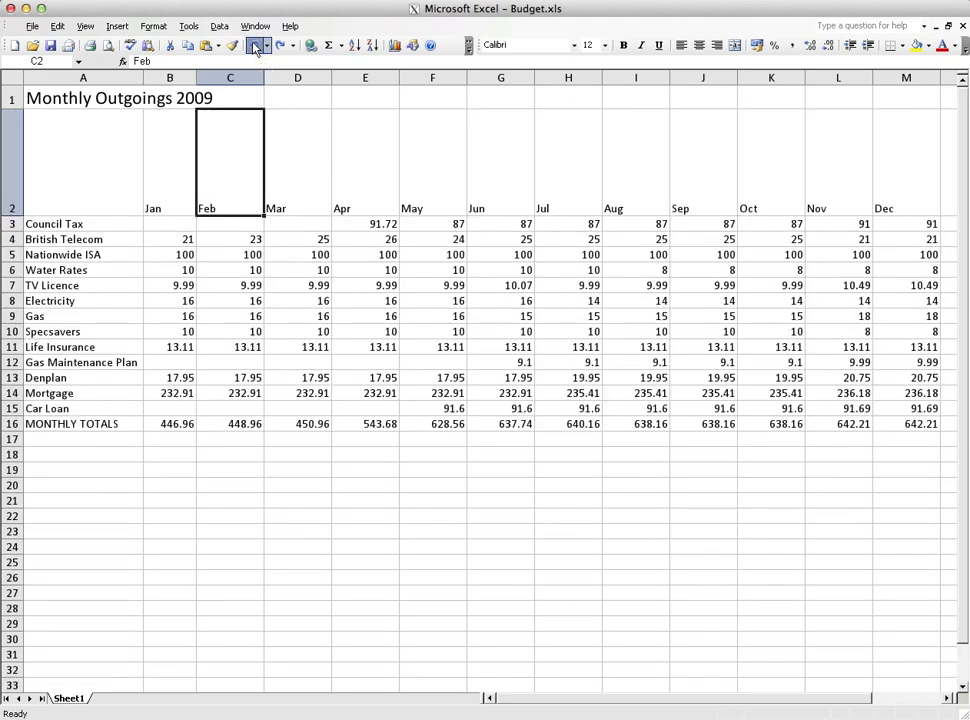
pyautogui.click(255, 47)
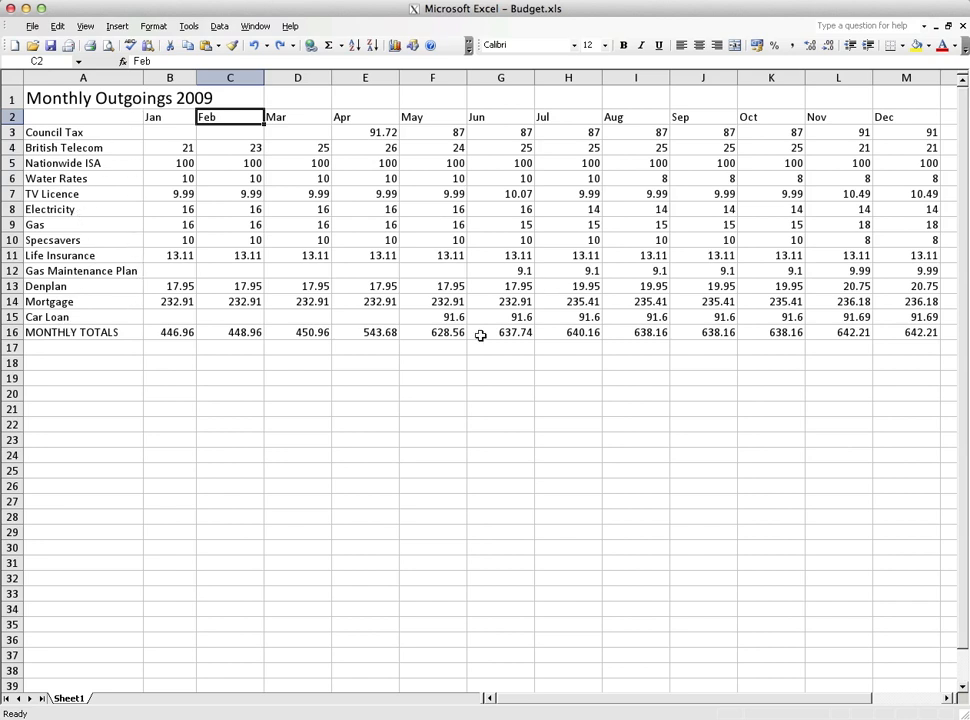
# Move the MONTHLY TOTALS label from cell A16 to A17 by cutting and pasting it
pyautogui.click(48, 334)
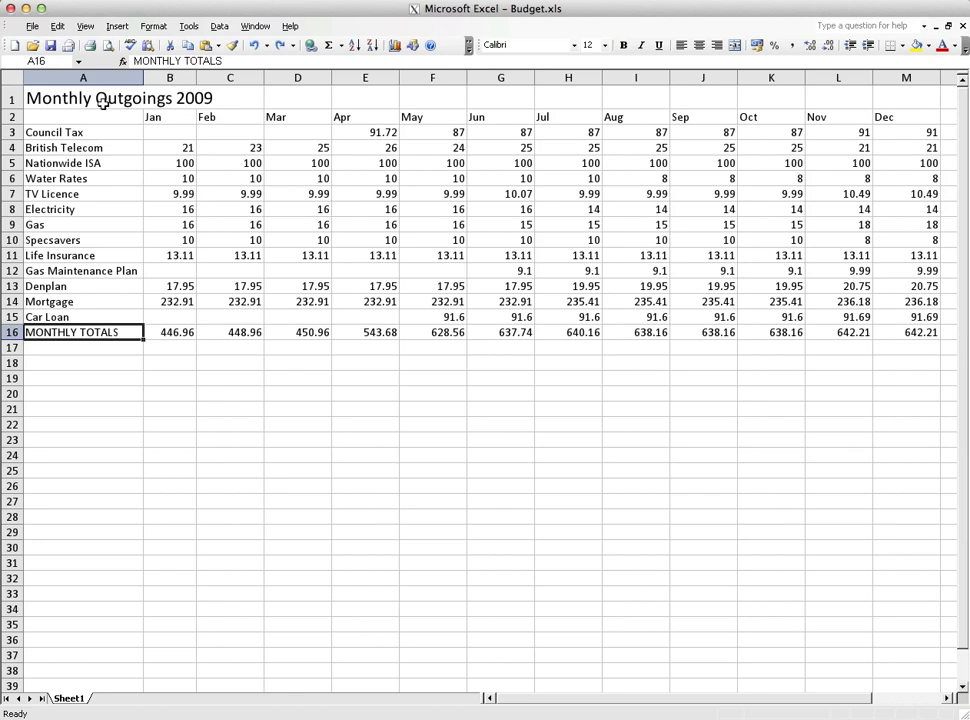
pyautogui.click(60, 27)
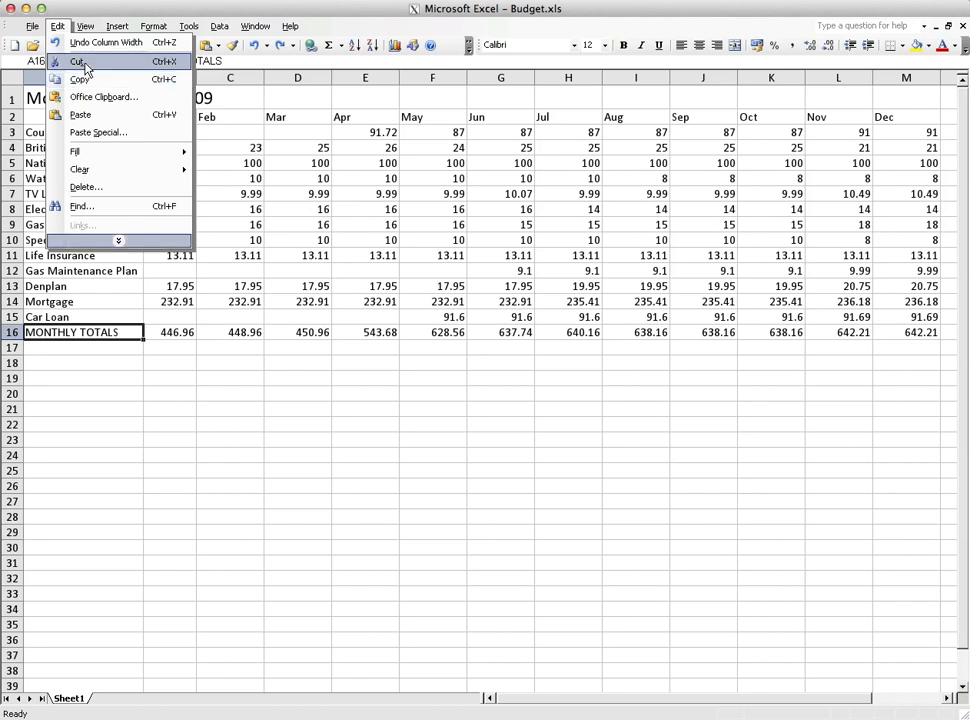
pyautogui.click(85, 66)
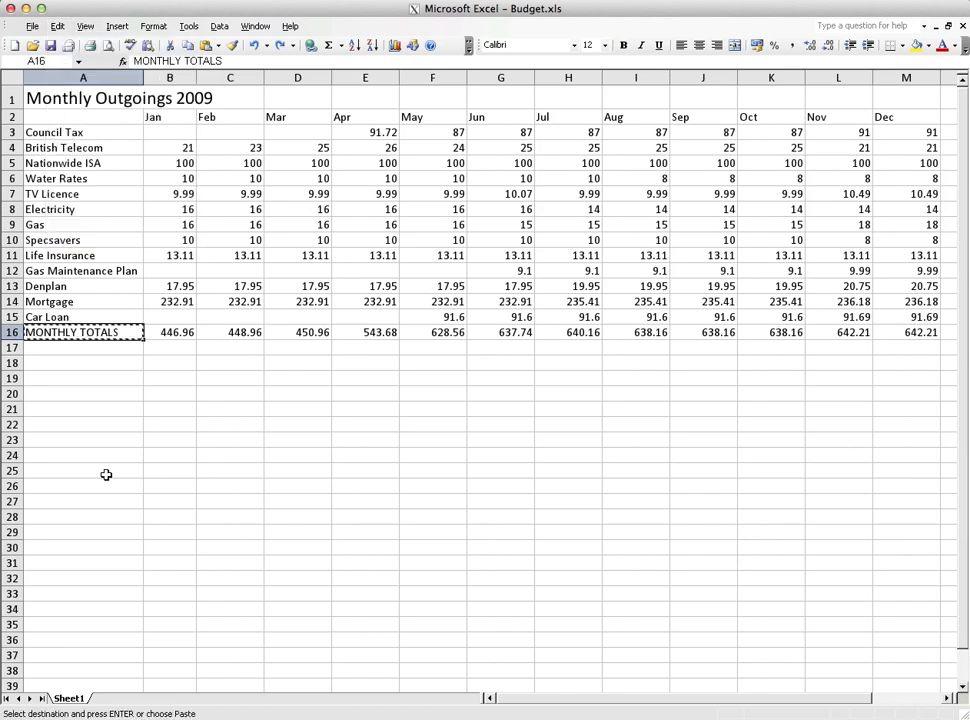
pyautogui.click(45, 349)
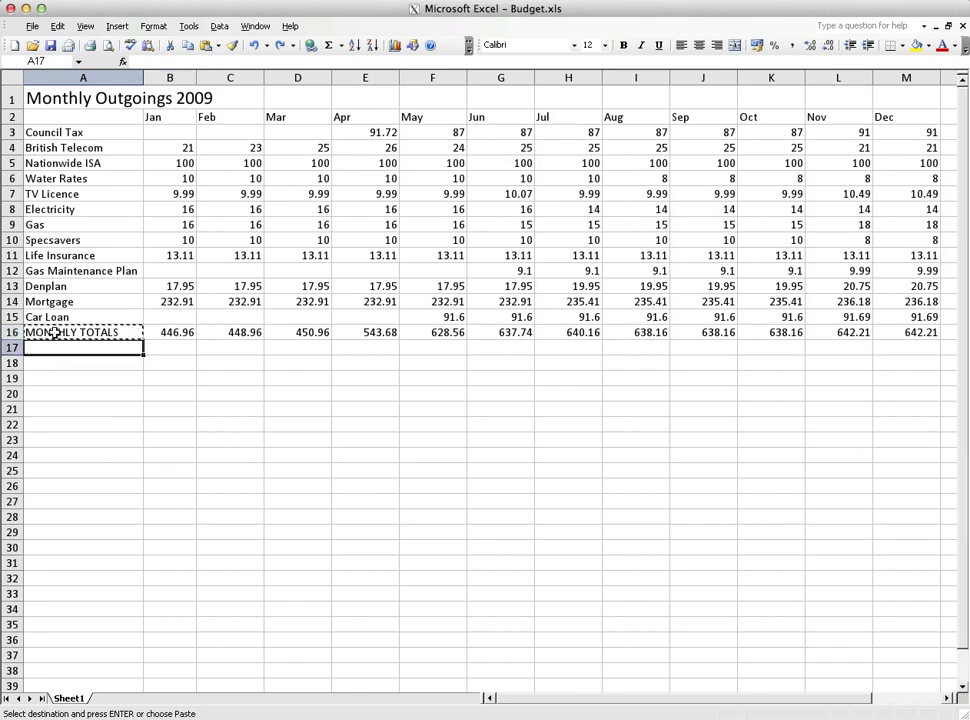
pyautogui.click(206, 50)
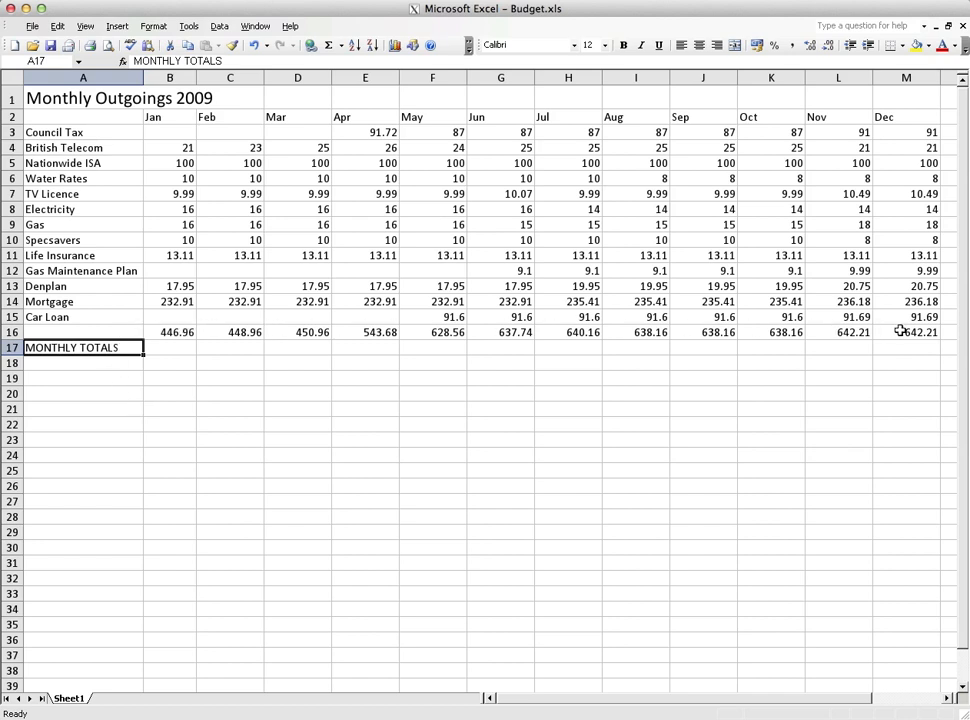
pyautogui.moveTo(108, 393); pyautogui.dragTo(139, 383)
pyautogui.click(118, 346)
pyautogui.click(202, 364)
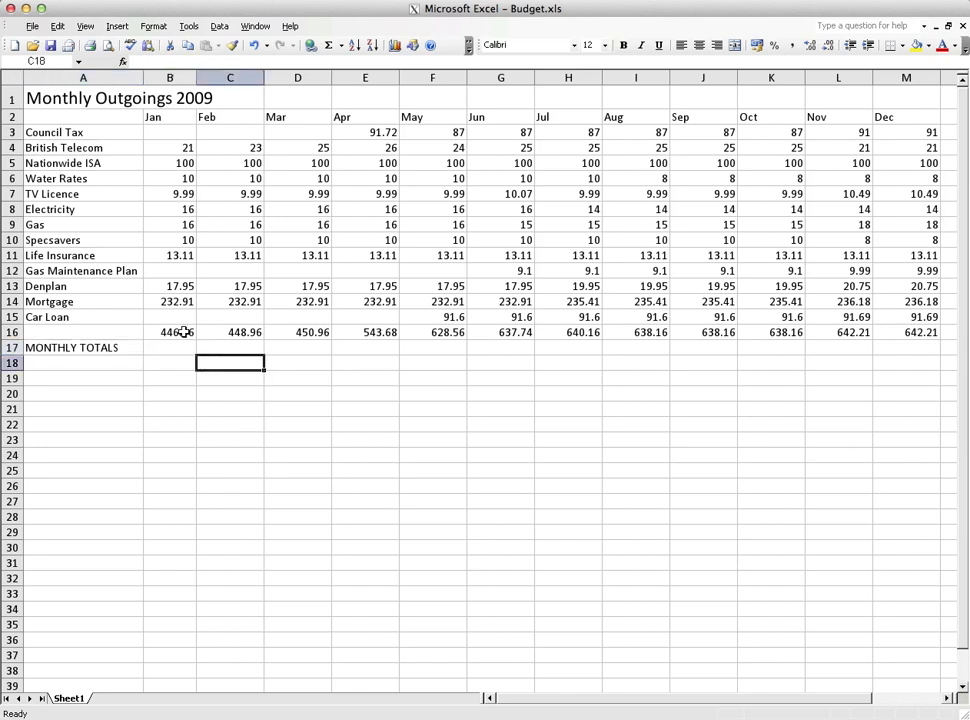
# Cut the monthly total figures in B16:M16, paste them starting at B17, and close the Clipboard pane
pyautogui.moveTo(181, 337); pyautogui.dragTo(916, 332)
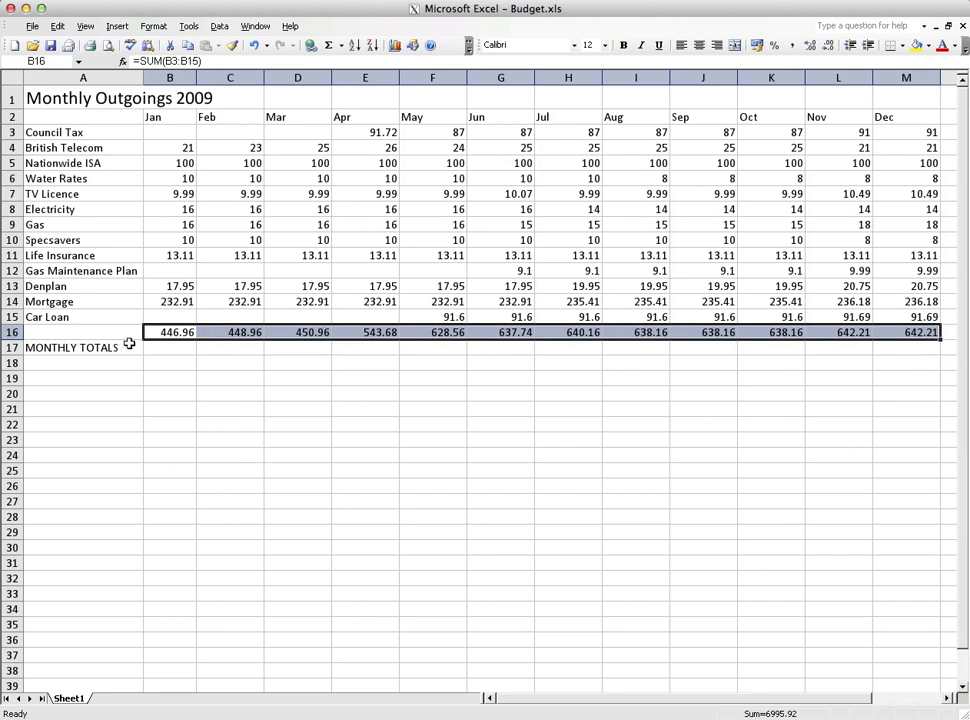
pyautogui.click(58, 26)
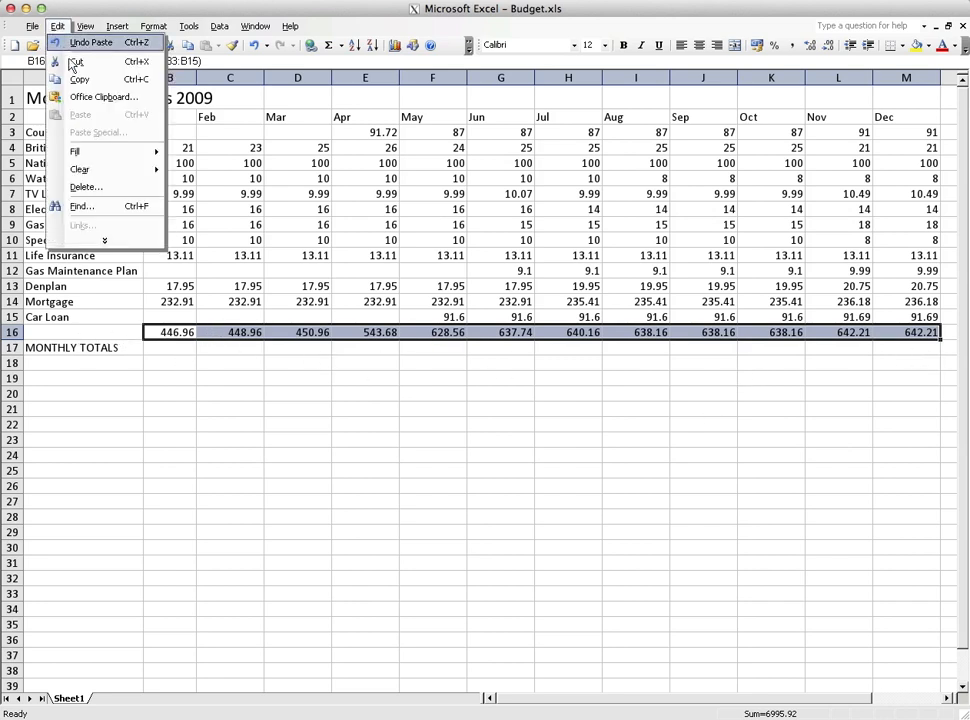
pyautogui.click(74, 62)
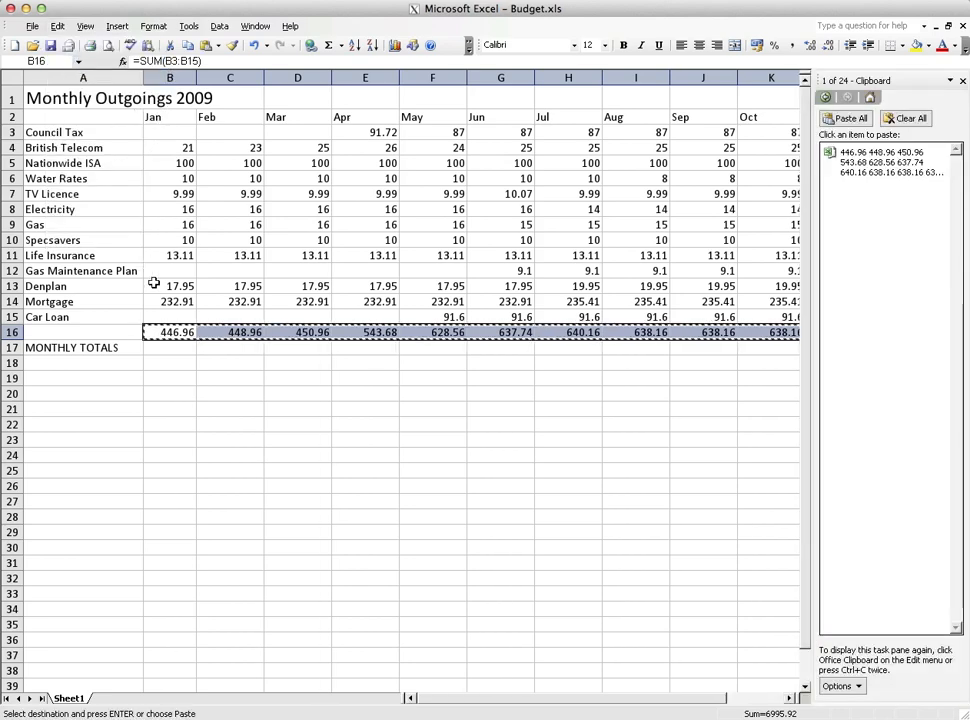
pyautogui.click(172, 349)
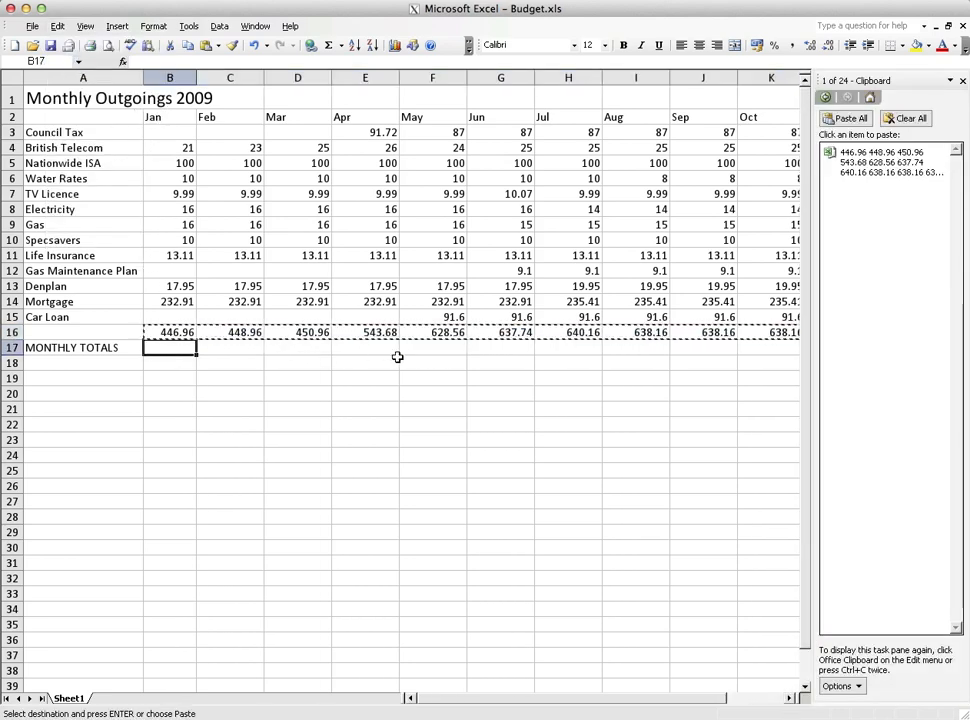
pyautogui.moveTo(180, 349); pyautogui.dragTo(421, 349)
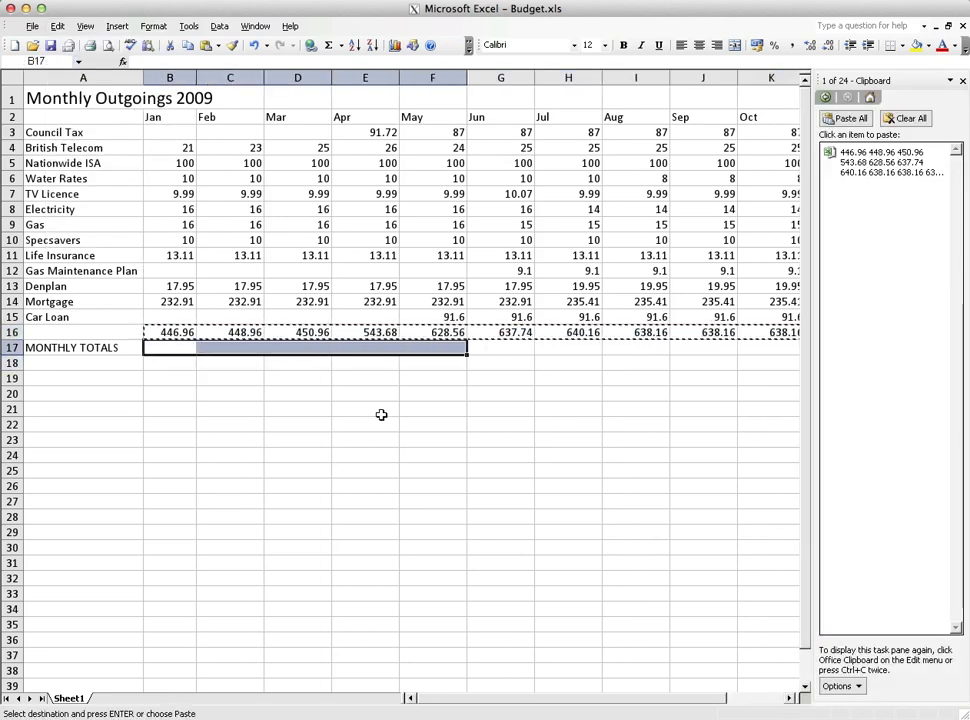
pyautogui.click(200, 376)
pyautogui.click(170, 348)
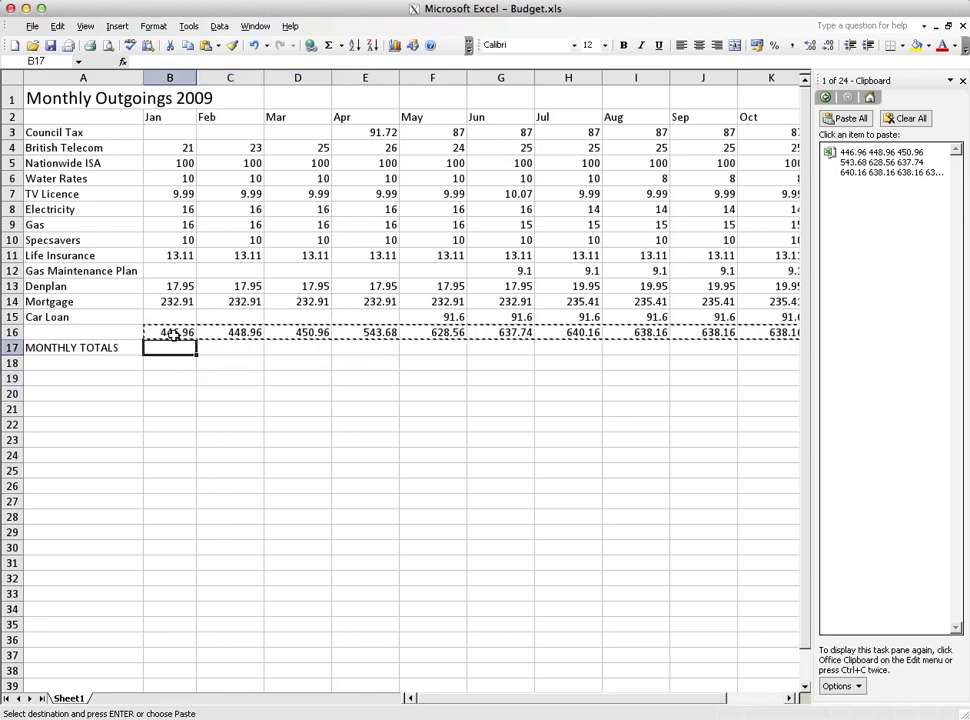
pyautogui.click(206, 46)
pyautogui.click(238, 393)
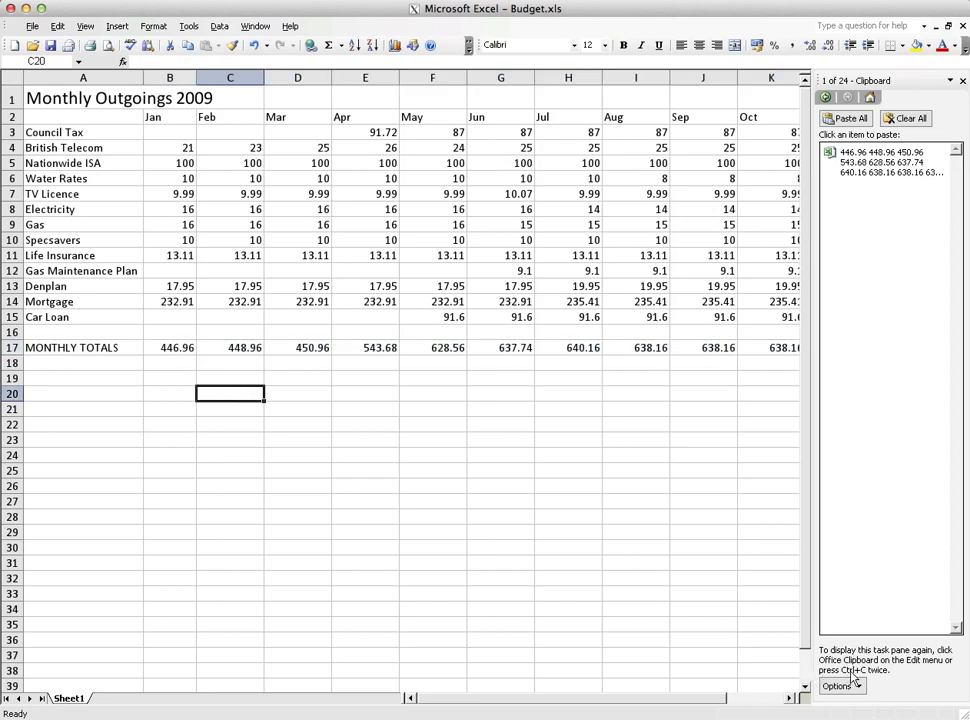
pyautogui.click(962, 81)
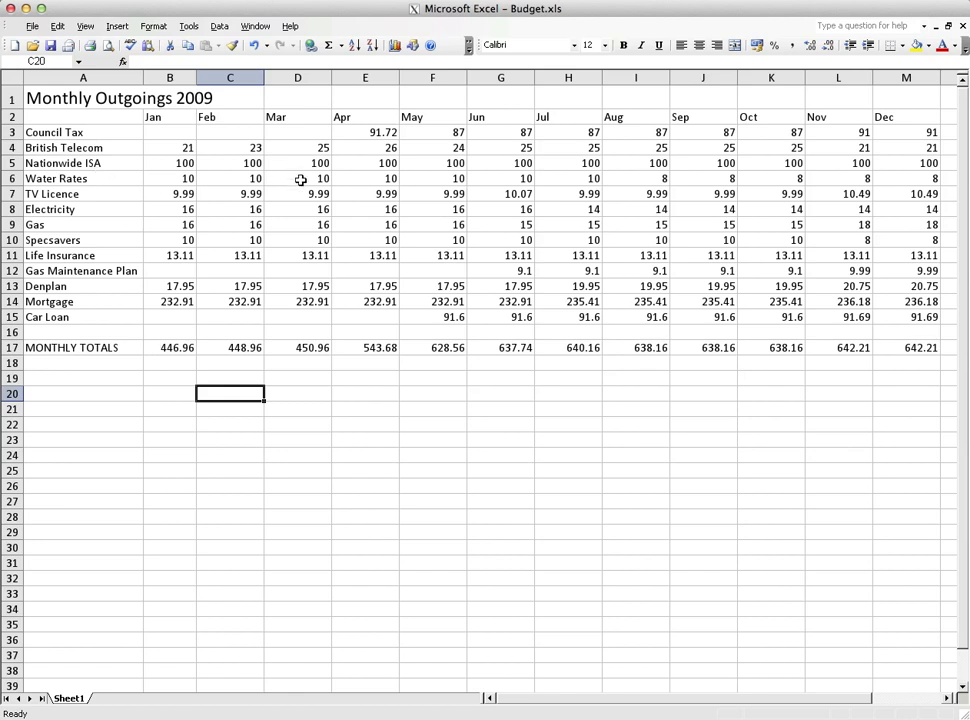
# Practise selecting rectangular blocks of empty cells below the table, such as D20:F27, D20:F24 and D19:F24
pyautogui.click(904, 46)
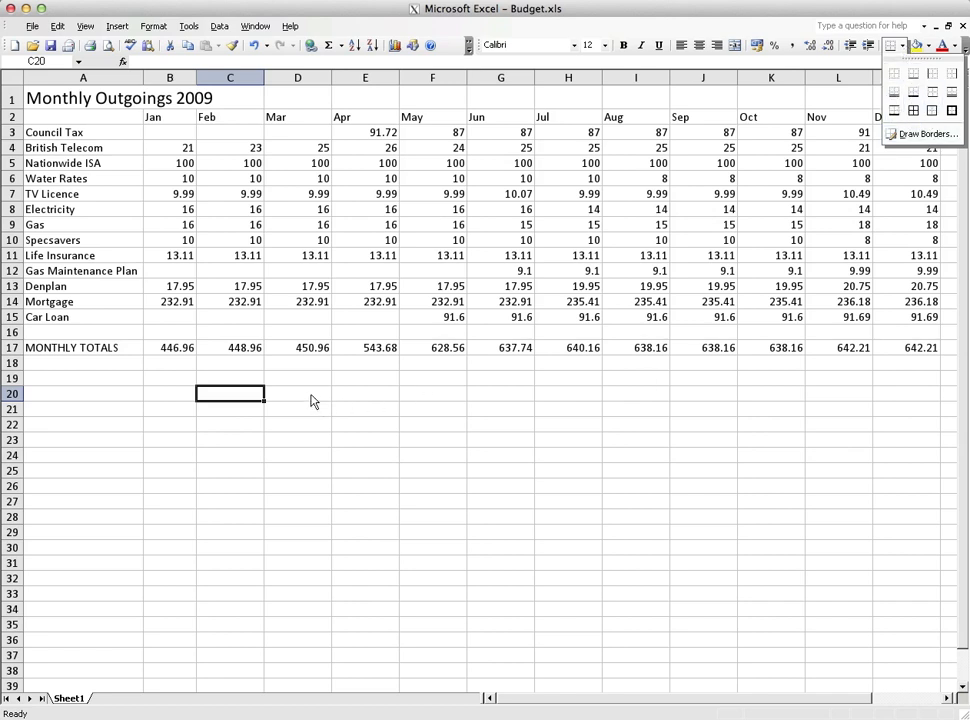
pyautogui.moveTo(312, 396); pyautogui.dragTo(431, 505)
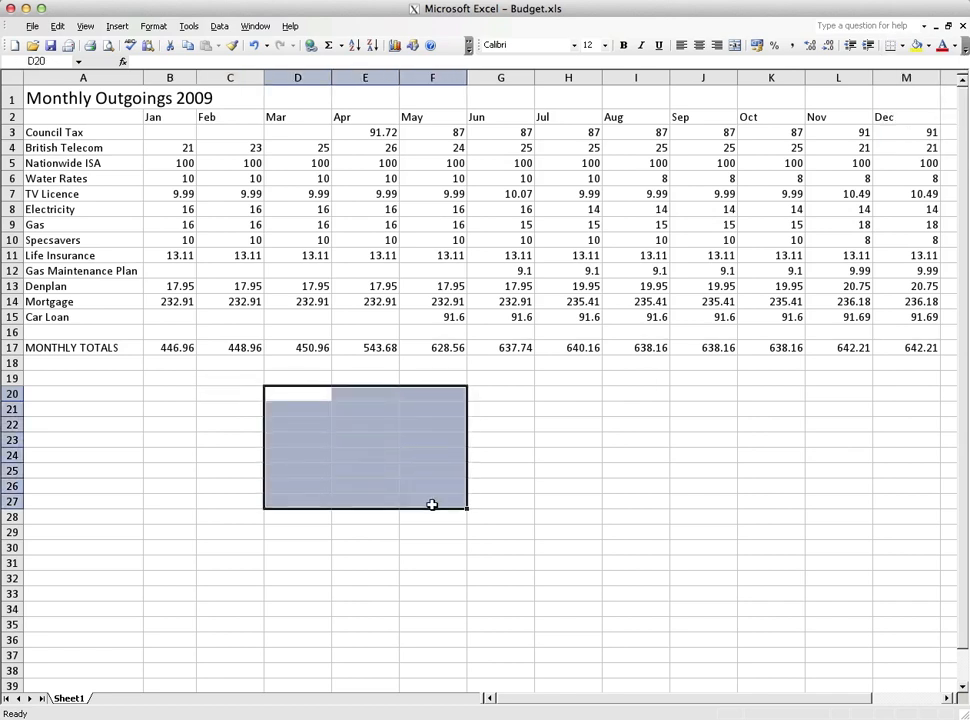
pyautogui.click(480, 500)
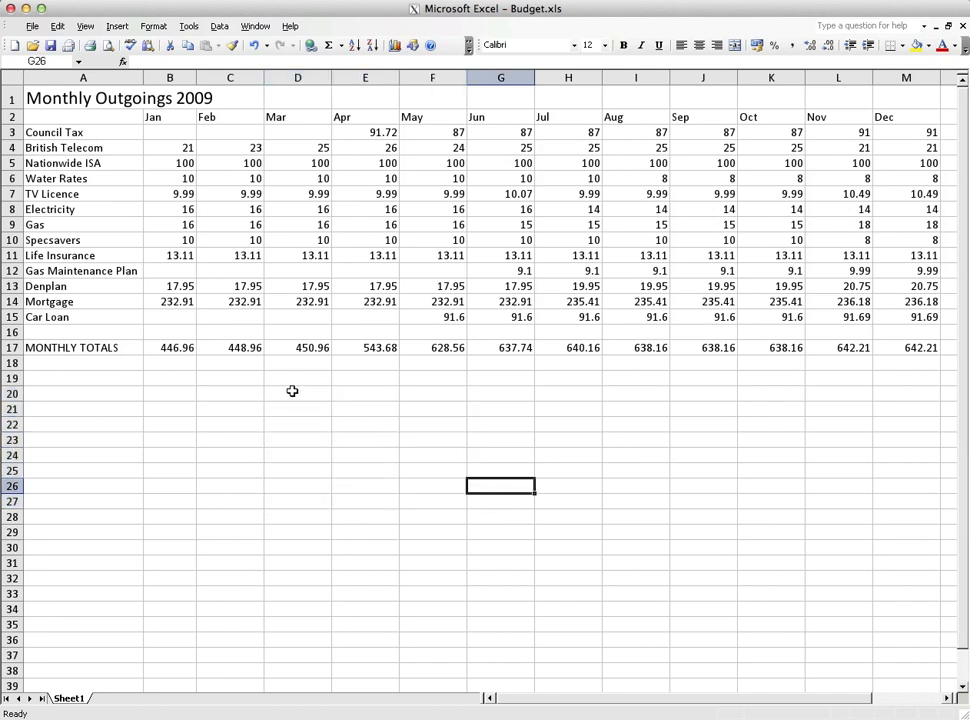
pyautogui.moveTo(292, 392); pyautogui.dragTo(407, 464)
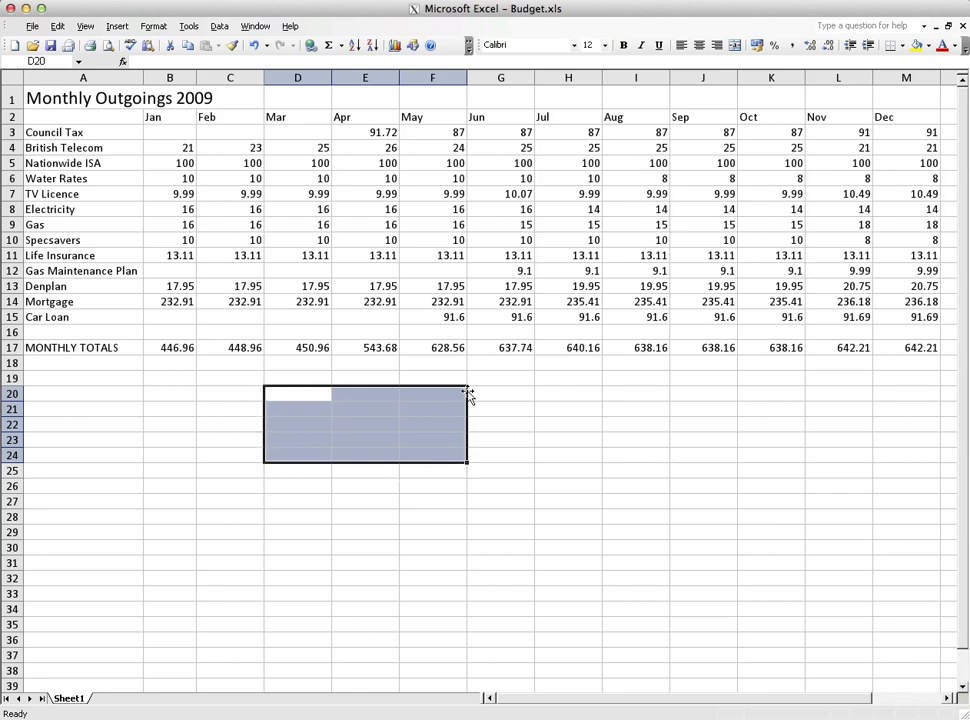
pyautogui.click(247, 396)
pyautogui.click(300, 393)
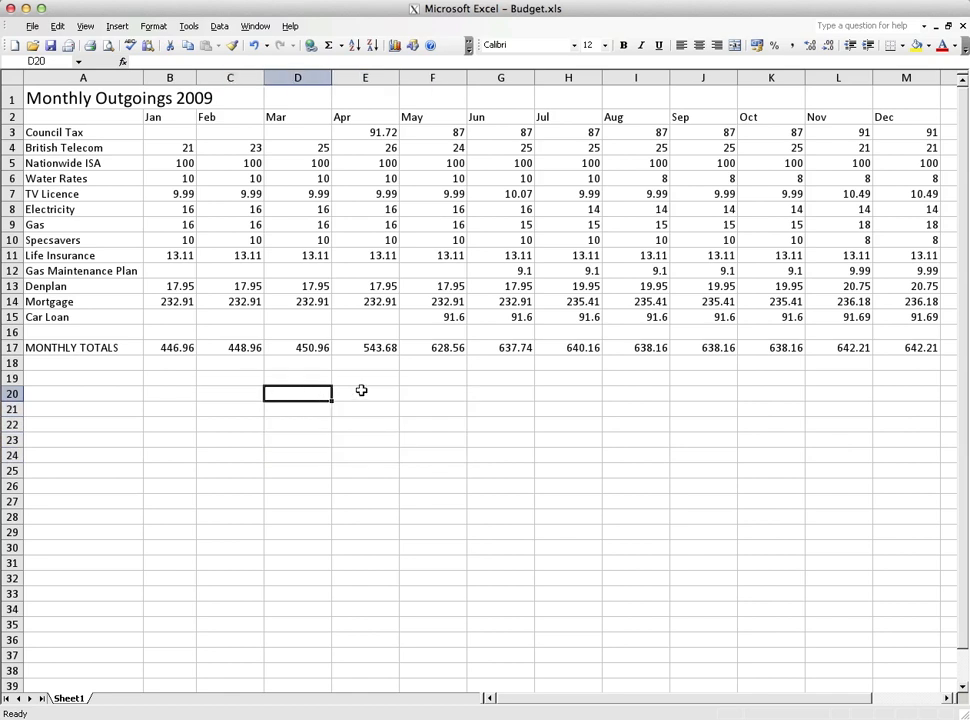
pyautogui.click(358, 393)
pyautogui.moveTo(312, 397); pyautogui.dragTo(446, 444)
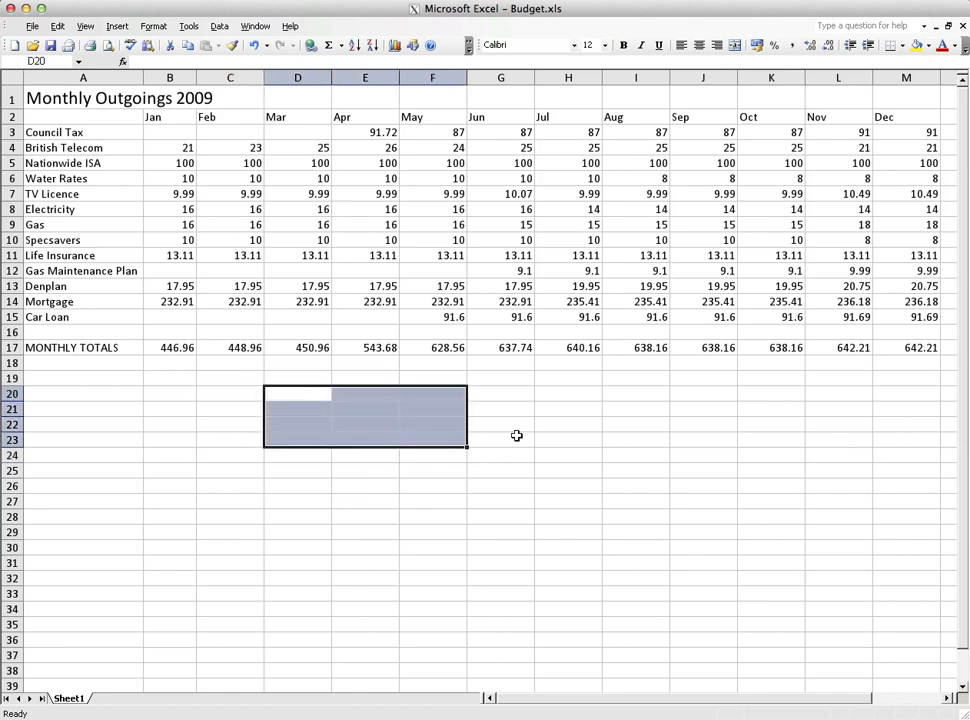
pyautogui.click(505, 394)
pyautogui.click(270, 409)
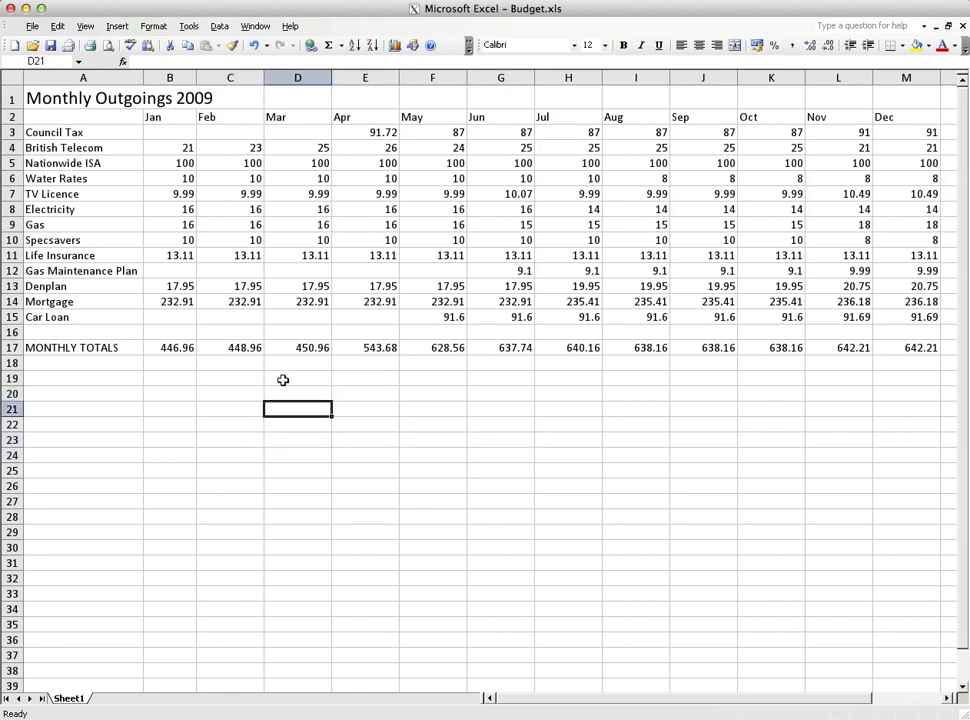
pyautogui.moveTo(281, 381); pyautogui.dragTo(460, 456)
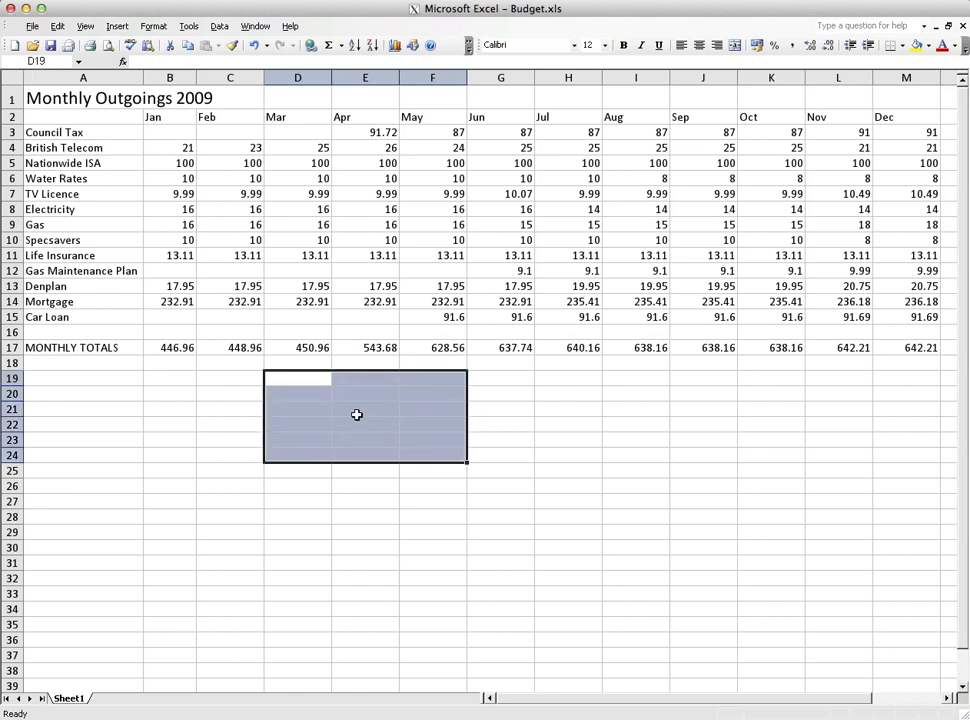
pyautogui.click(295, 396)
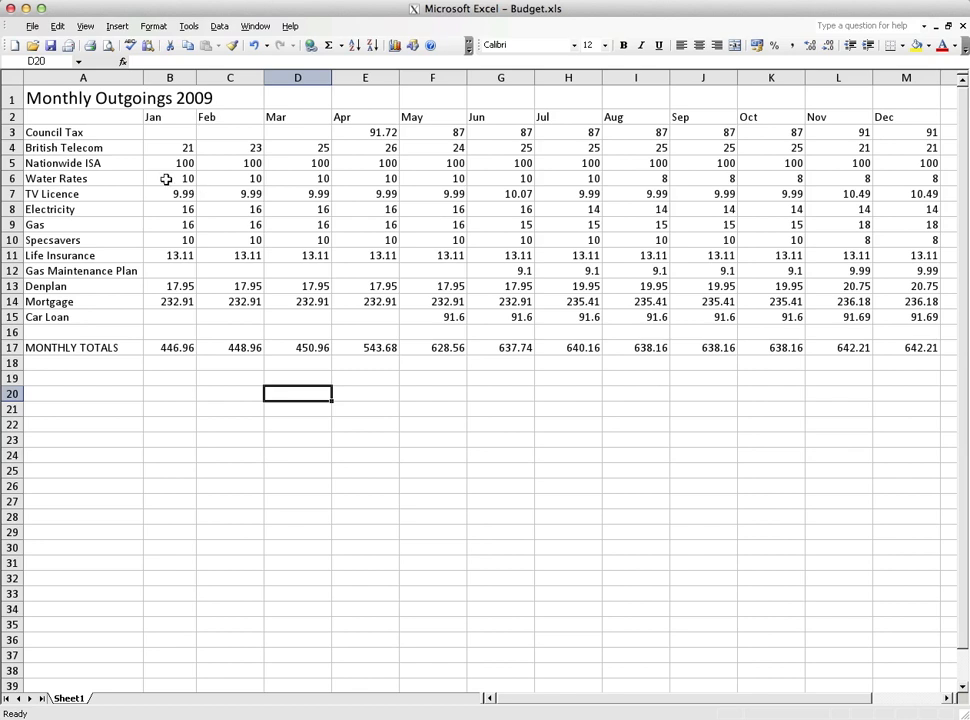
# Apply a thick box border around the whole budget table, A2:M17
pyautogui.moveTo(59, 118); pyautogui.dragTo(908, 358)
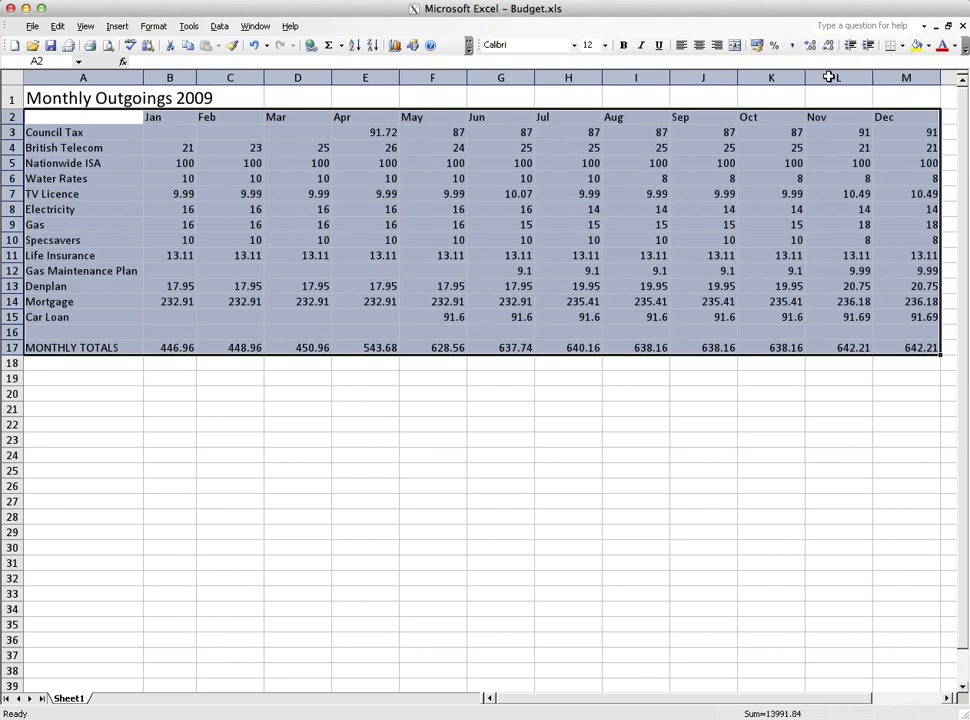
pyautogui.click(903, 46)
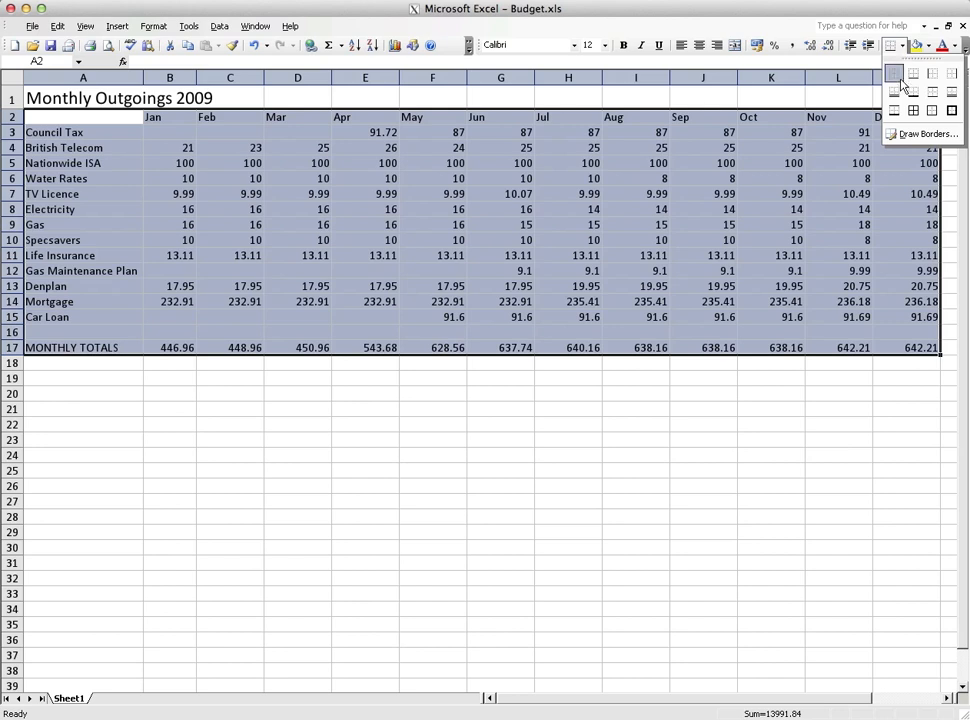
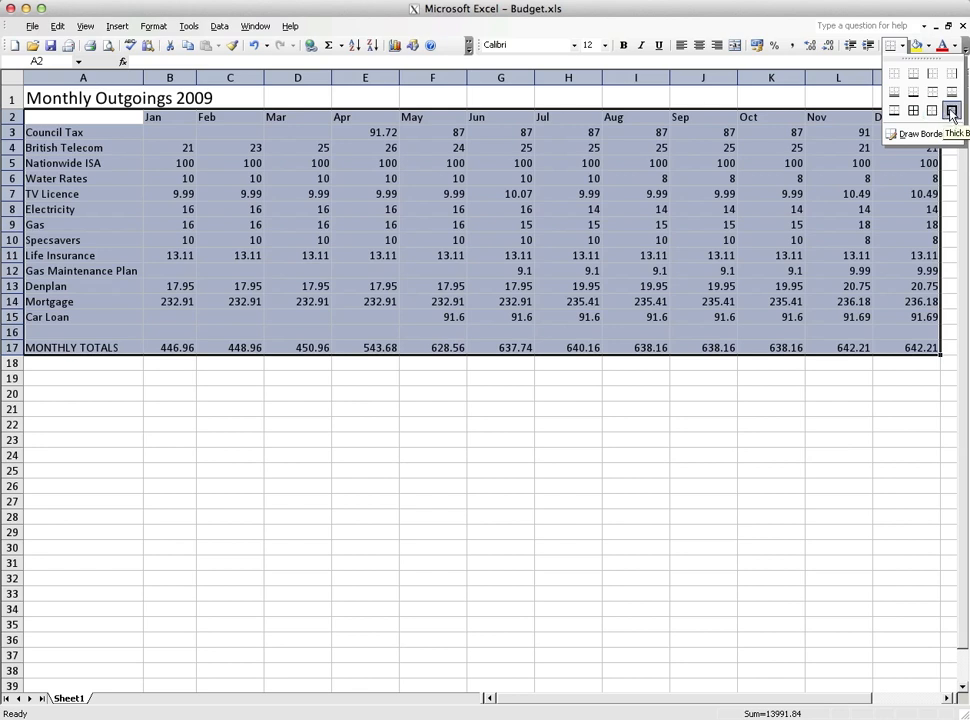
pyautogui.click(951, 112)
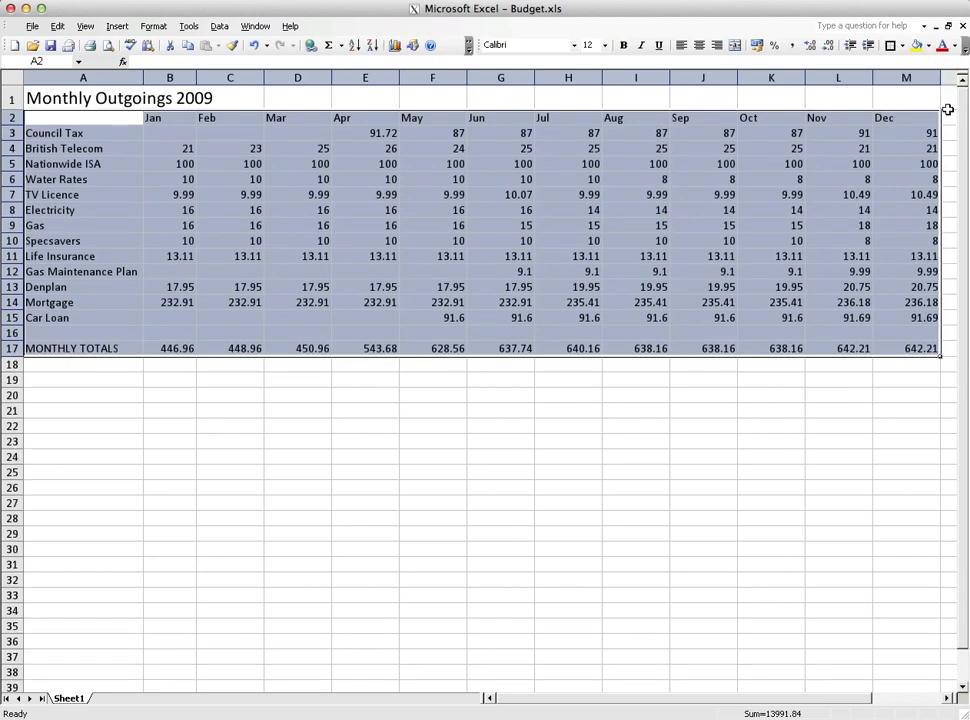
pyautogui.click(667, 394)
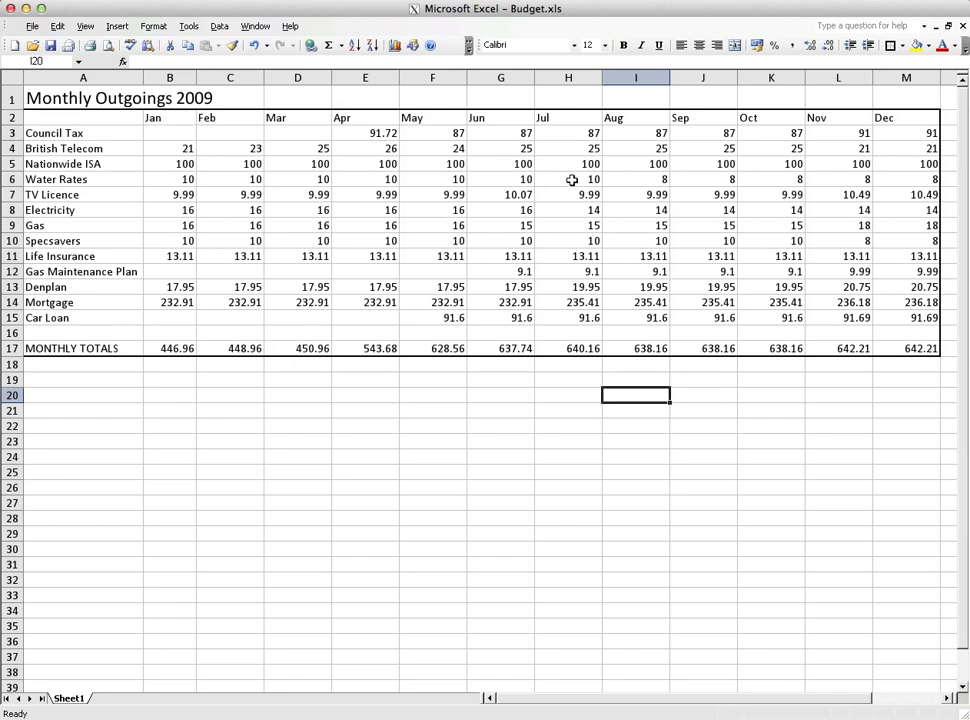
# Add thick box borders around the month headings in B2:M2 and around the expense labels in A3:A17
pyautogui.moveTo(162, 119); pyautogui.dragTo(909, 118)
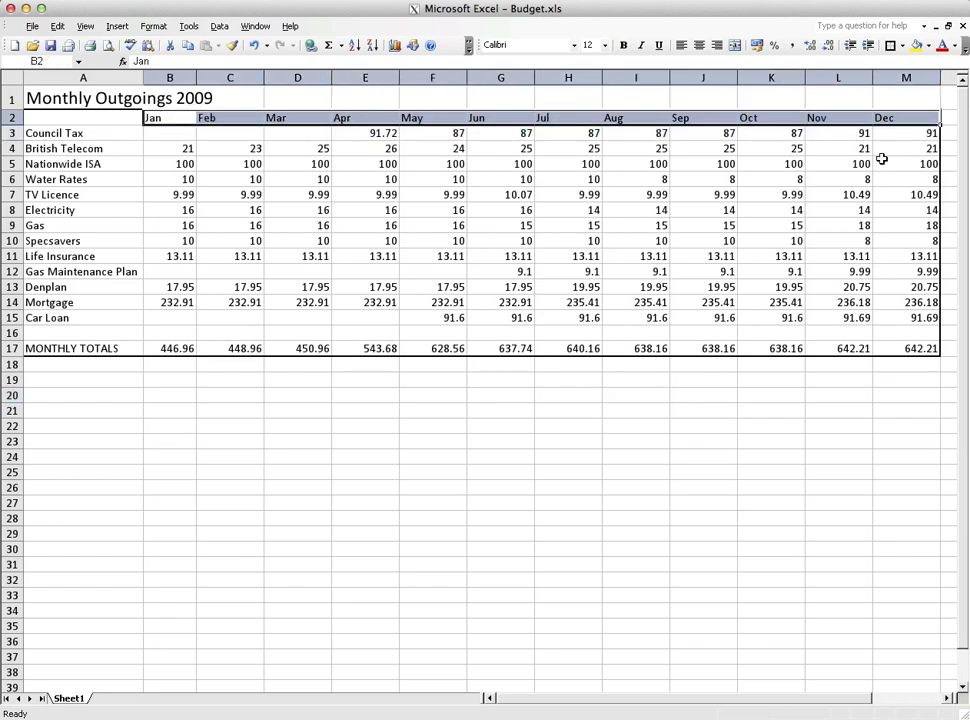
pyautogui.click(890, 47)
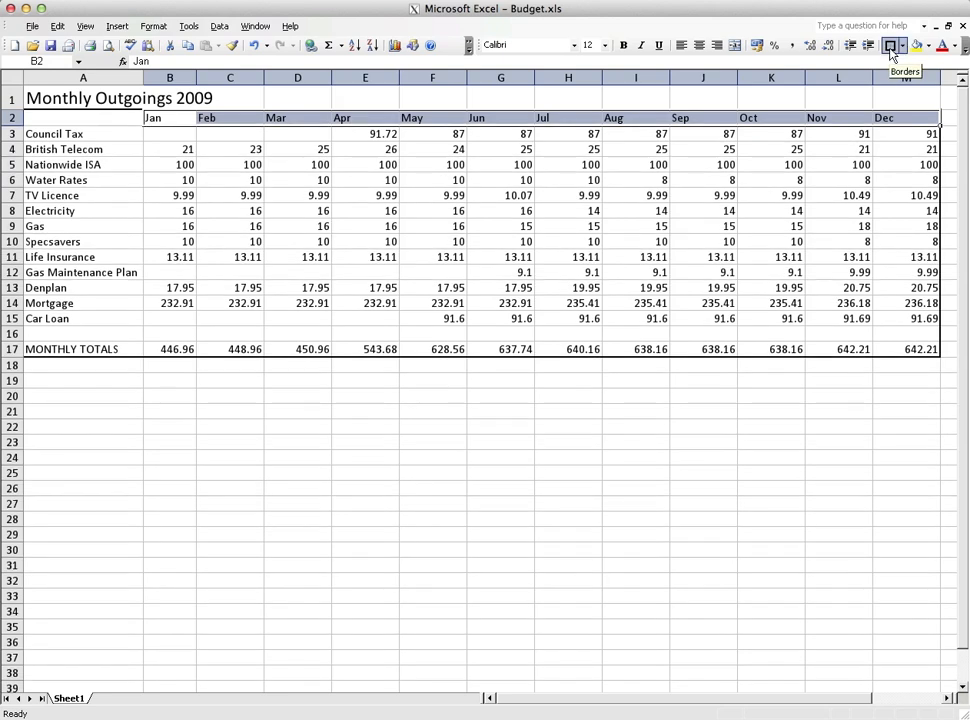
pyautogui.click(559, 199)
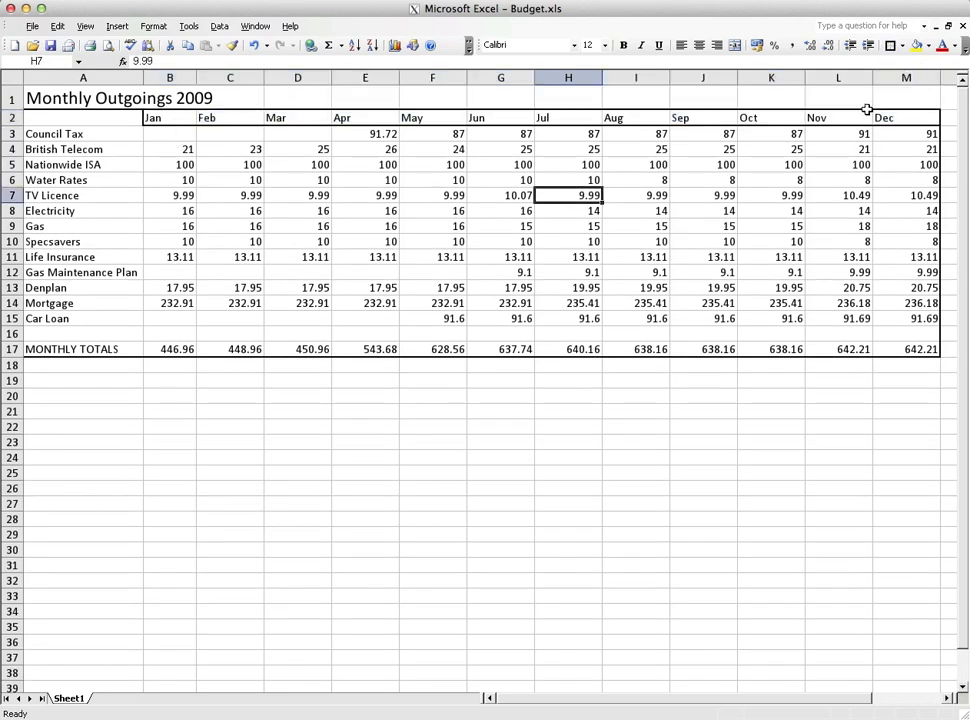
pyautogui.click(87, 134)
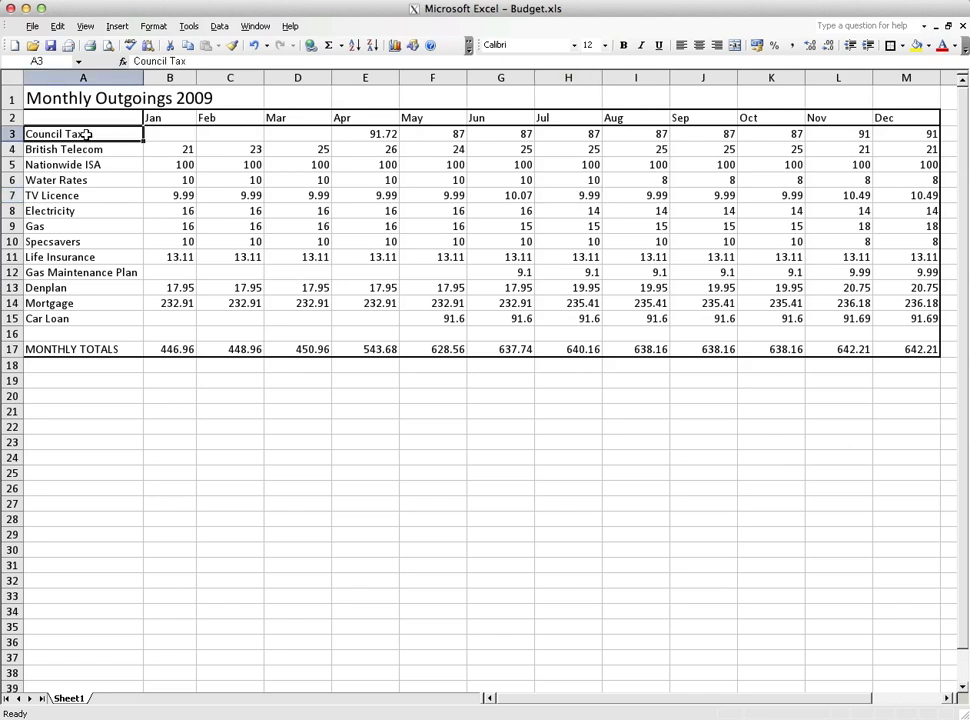
pyautogui.moveTo(87, 134); pyautogui.dragTo(138, 349)
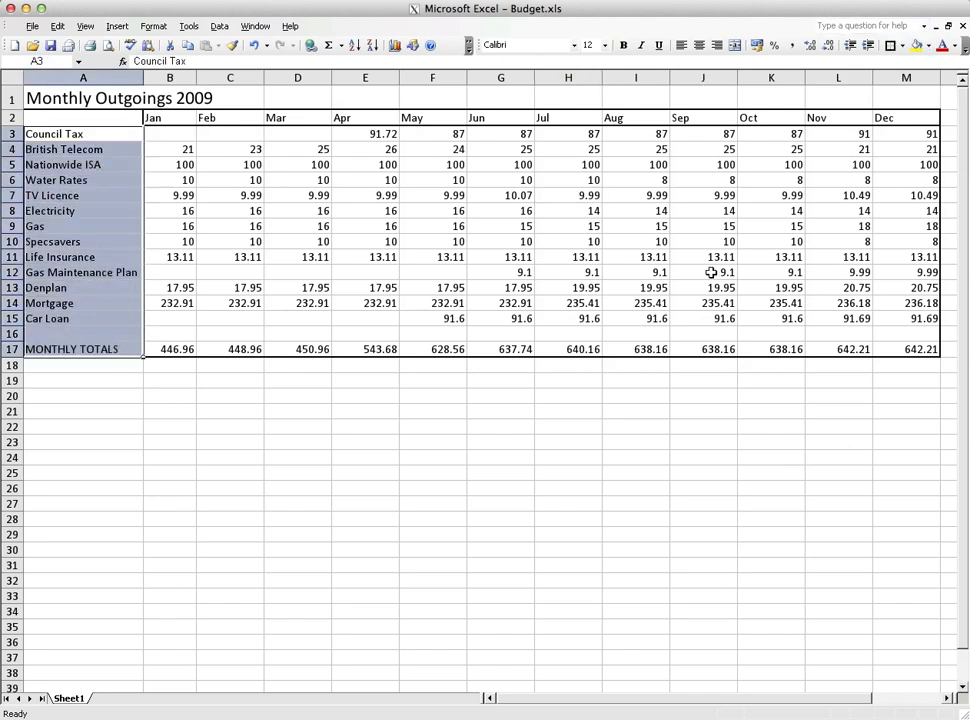
pyautogui.click(680, 272)
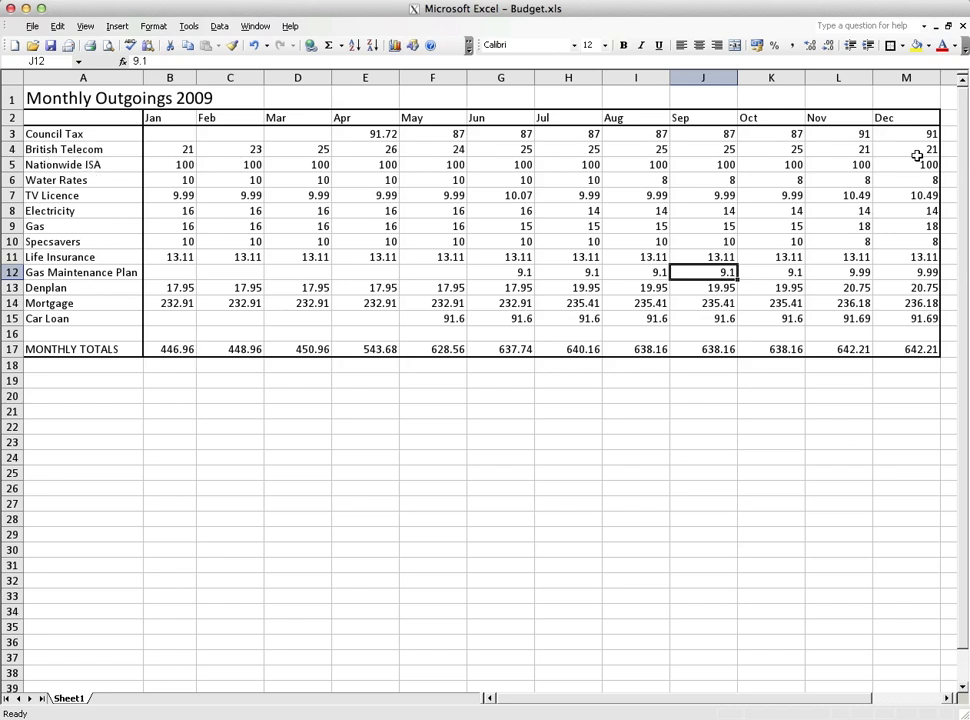
# Check how the bordered budget table will print in Print Preview, and return to the worksheet
pyautogui.click(32, 26)
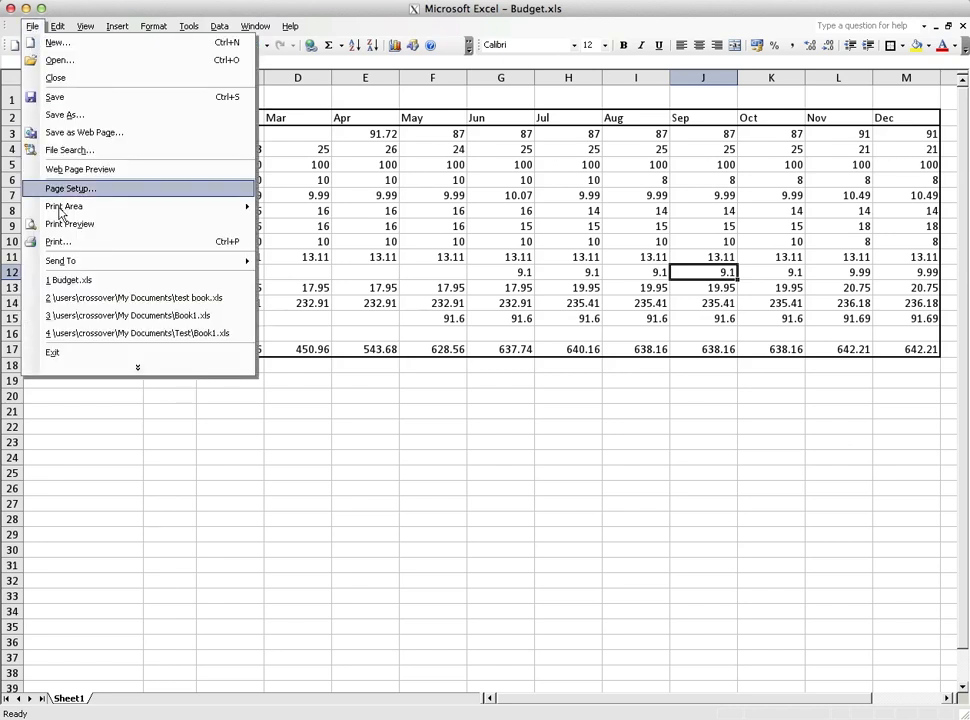
pyautogui.click(67, 226)
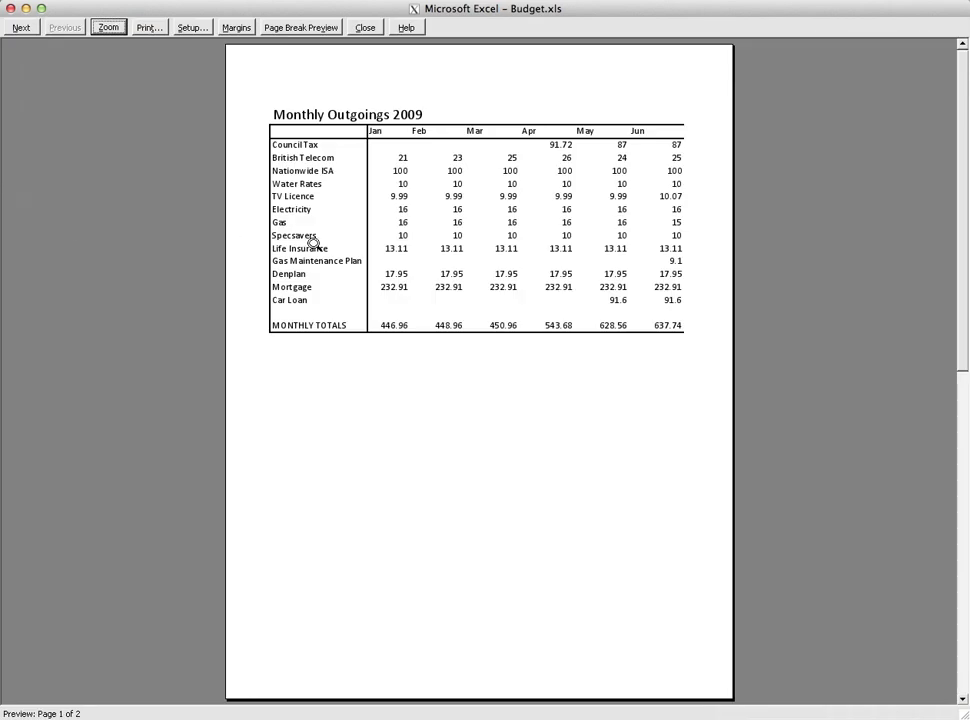
pyautogui.click(366, 28)
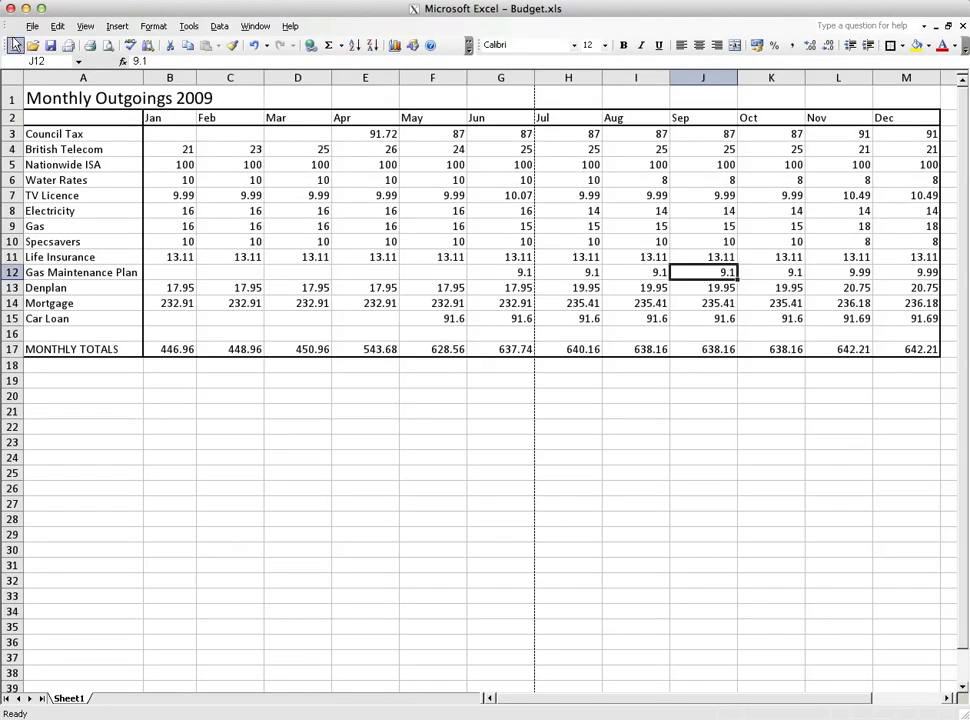
# Set the page orientation to Landscape and check the new layout in Print Preview
pyautogui.click(32, 26)
pyautogui.click(108, 189)
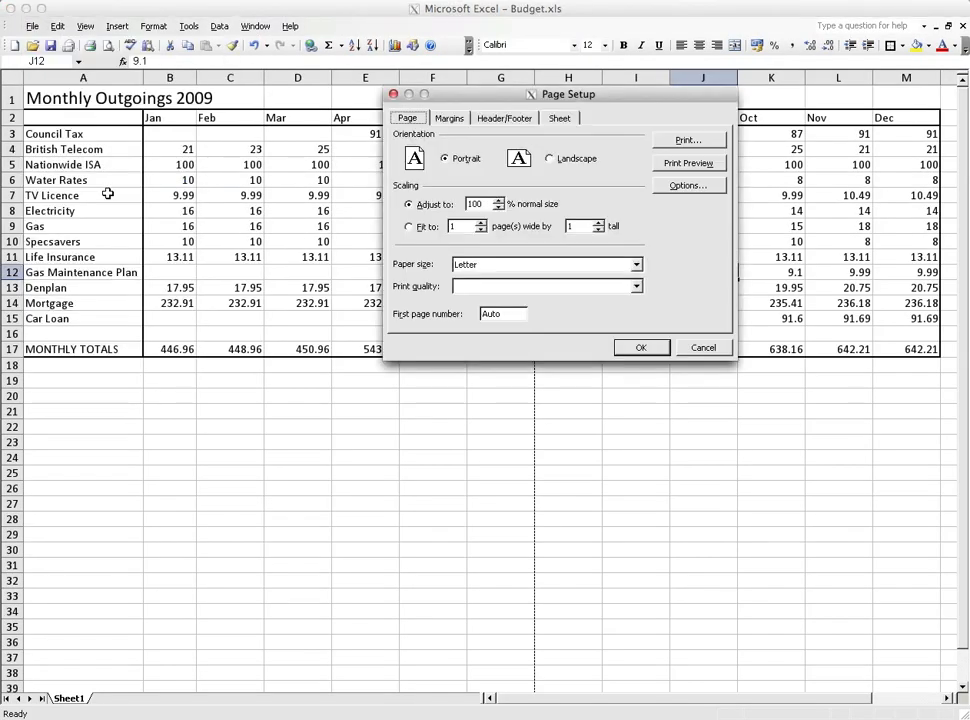
pyautogui.click(550, 160)
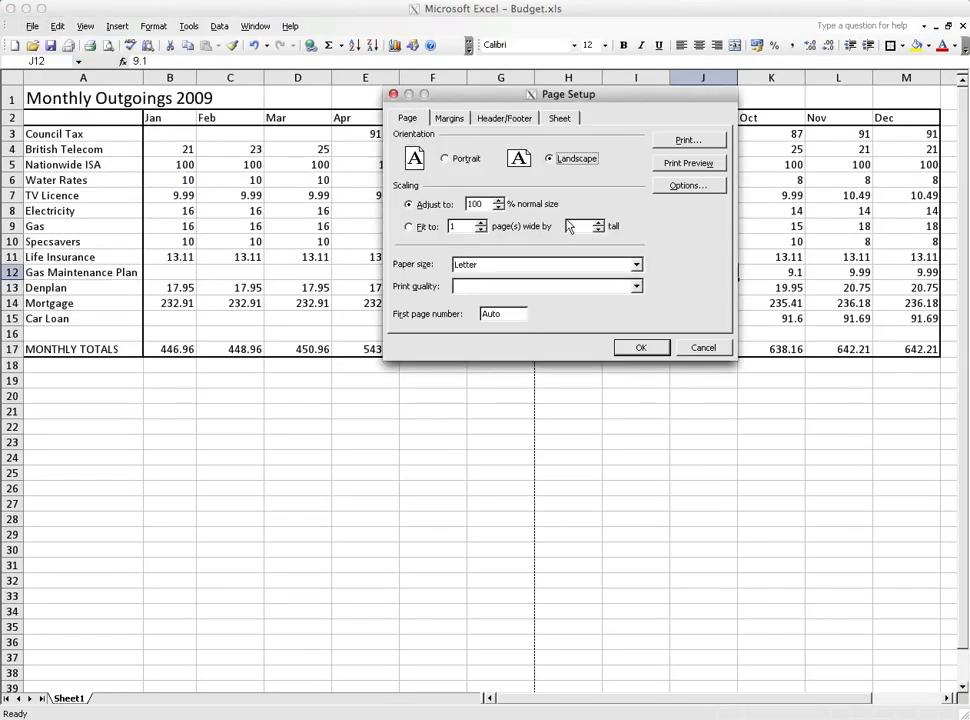
pyautogui.click(641, 348)
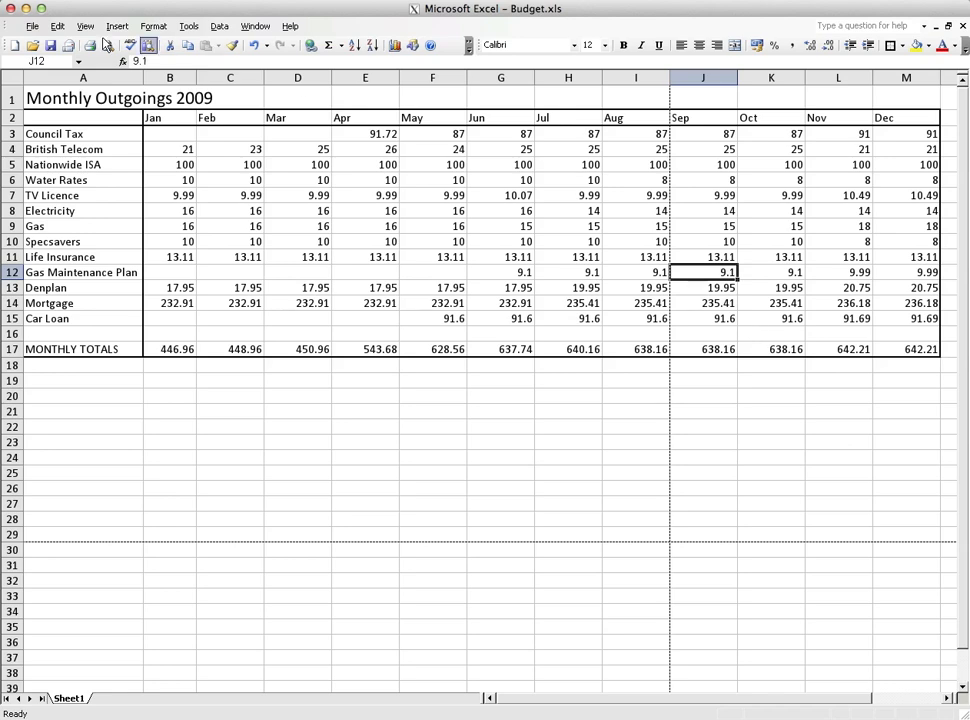
pyautogui.click(33, 26)
pyautogui.click(112, 224)
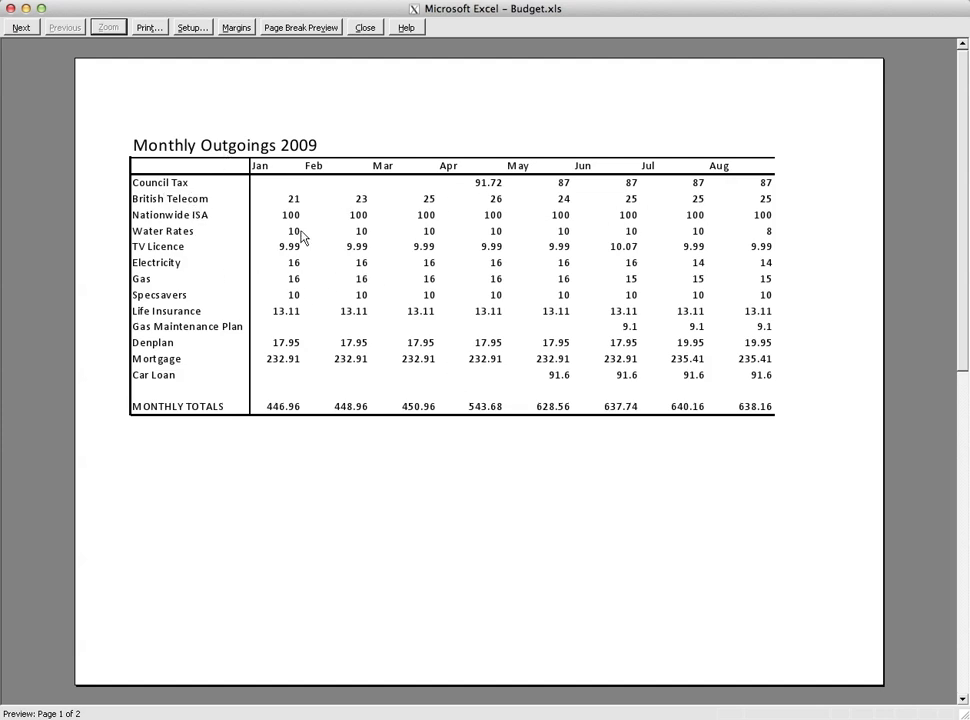
pyautogui.click(366, 30)
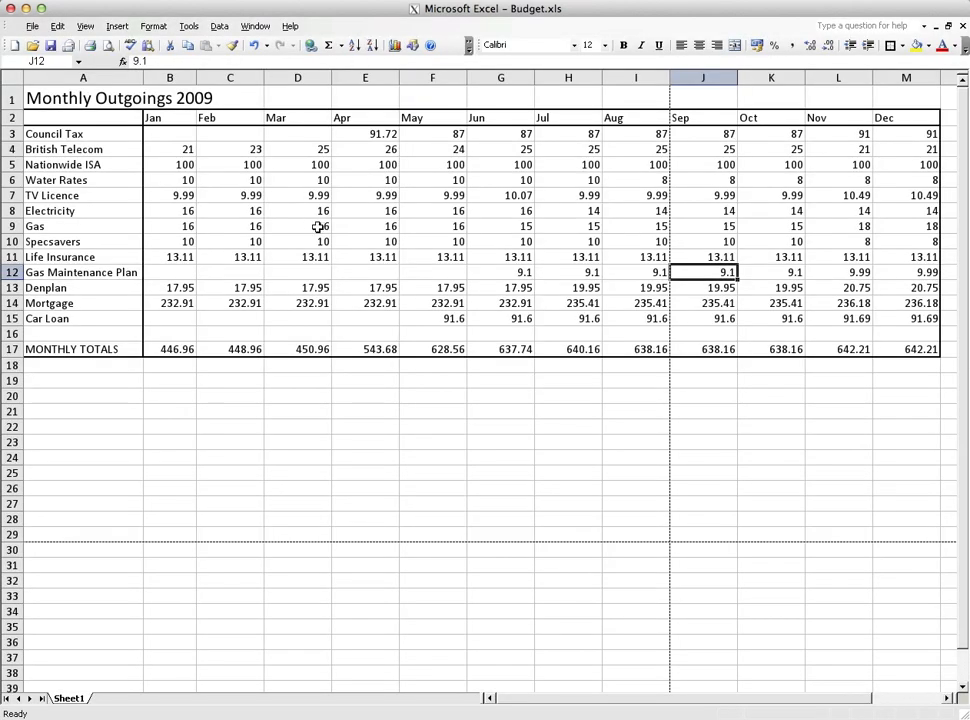
# Apply All Borders to the full budget table, A2:M17, so every cell is outlined
pyautogui.click(235, 211)
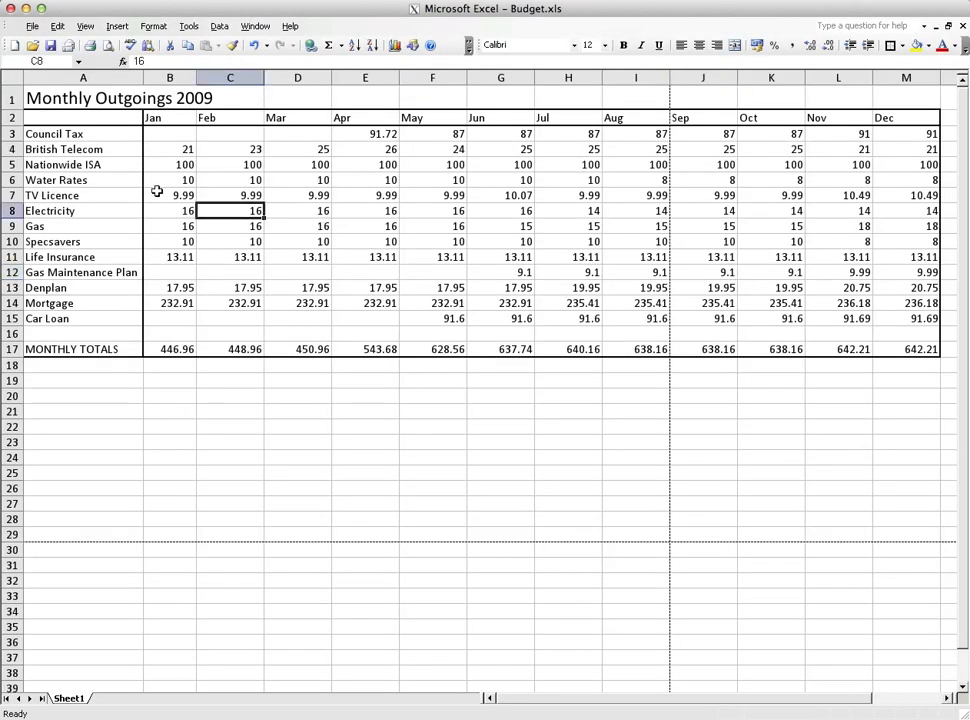
pyautogui.click(116, 120)
pyautogui.moveTo(119, 131); pyautogui.dragTo(212, 150)
pyautogui.click(212, 150)
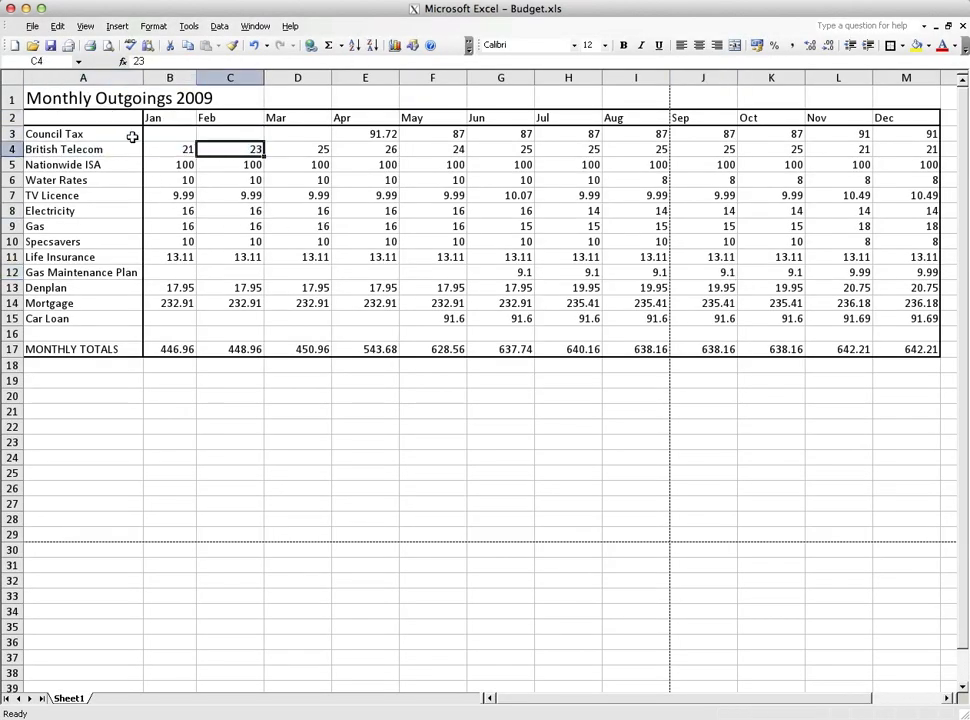
pyautogui.click(120, 119)
pyautogui.moveTo(120, 119); pyautogui.dragTo(907, 345)
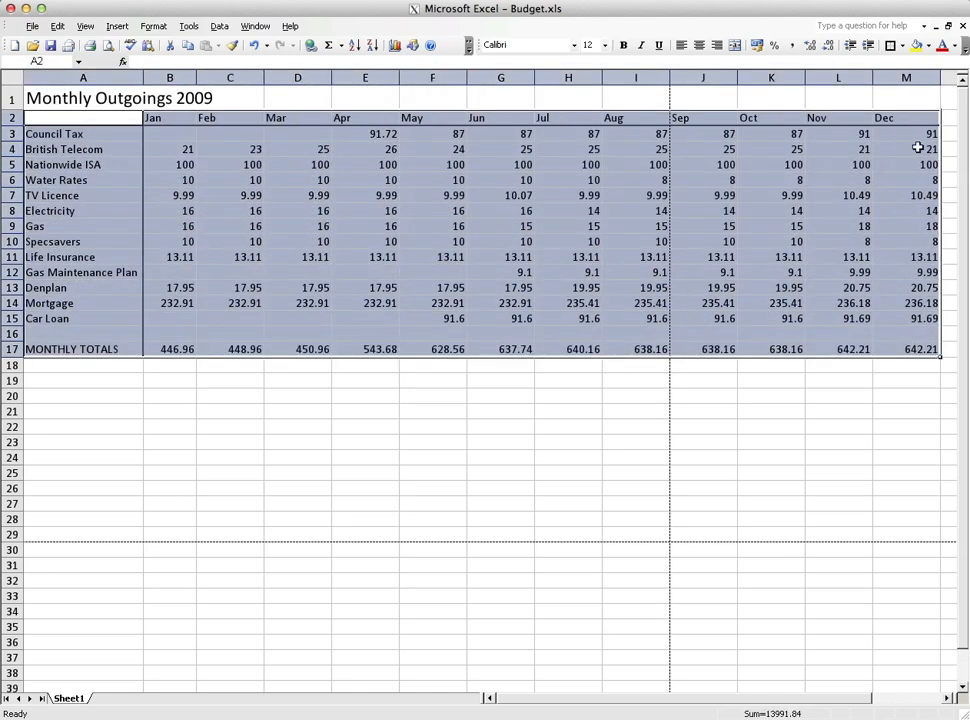
pyautogui.click(901, 45)
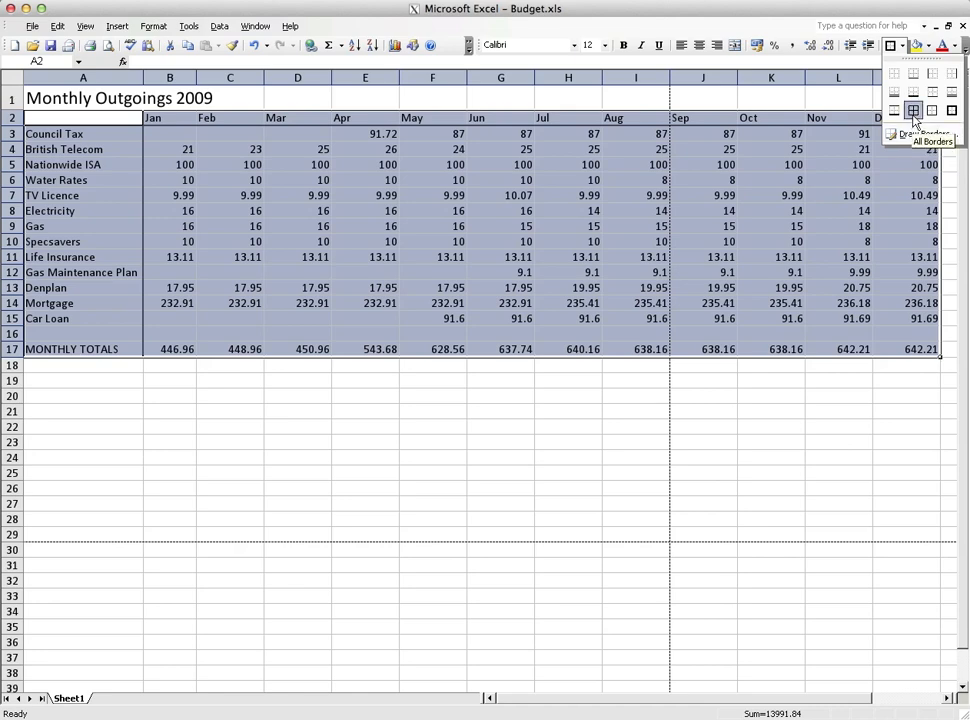
pyautogui.click(915, 118)
pyautogui.click(628, 318)
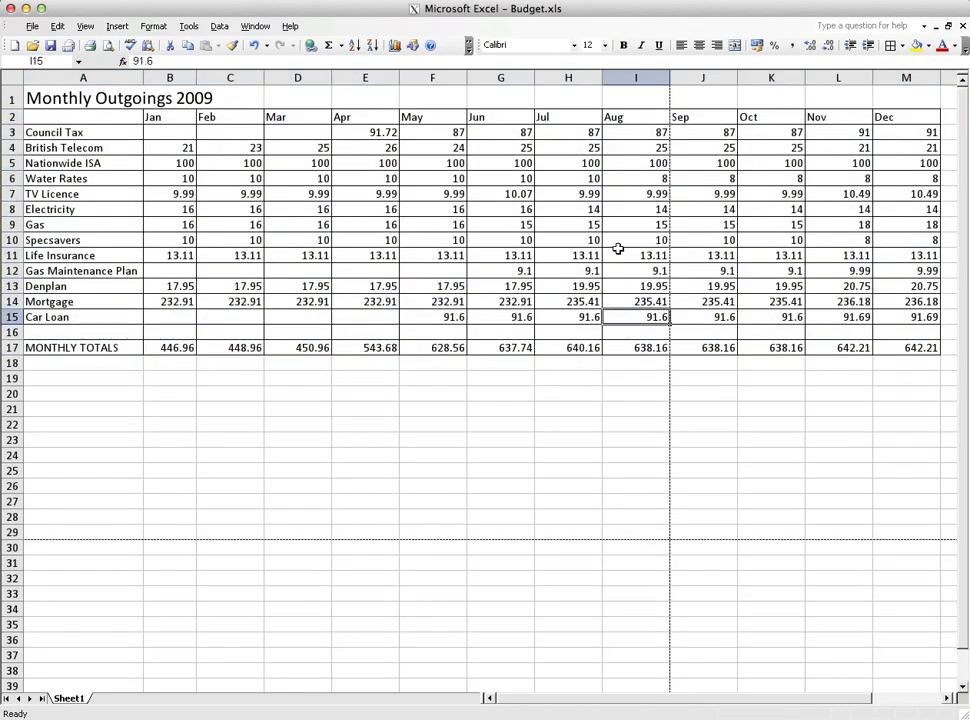
# Examine the fully gridded table in Print Preview, and close the preview
pyautogui.click(32, 26)
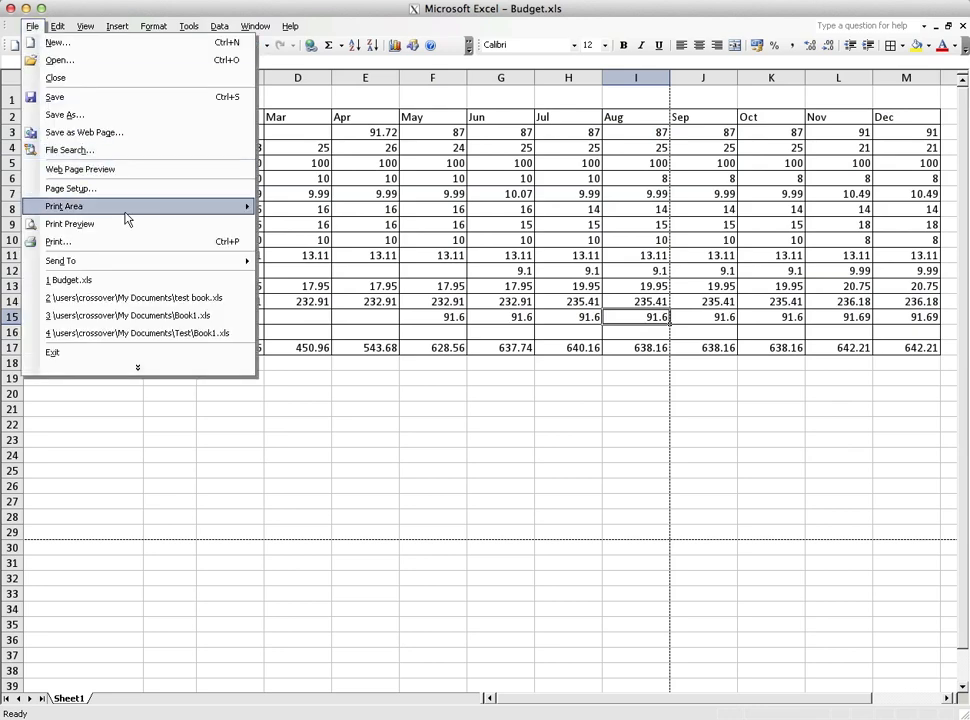
pyautogui.click(133, 224)
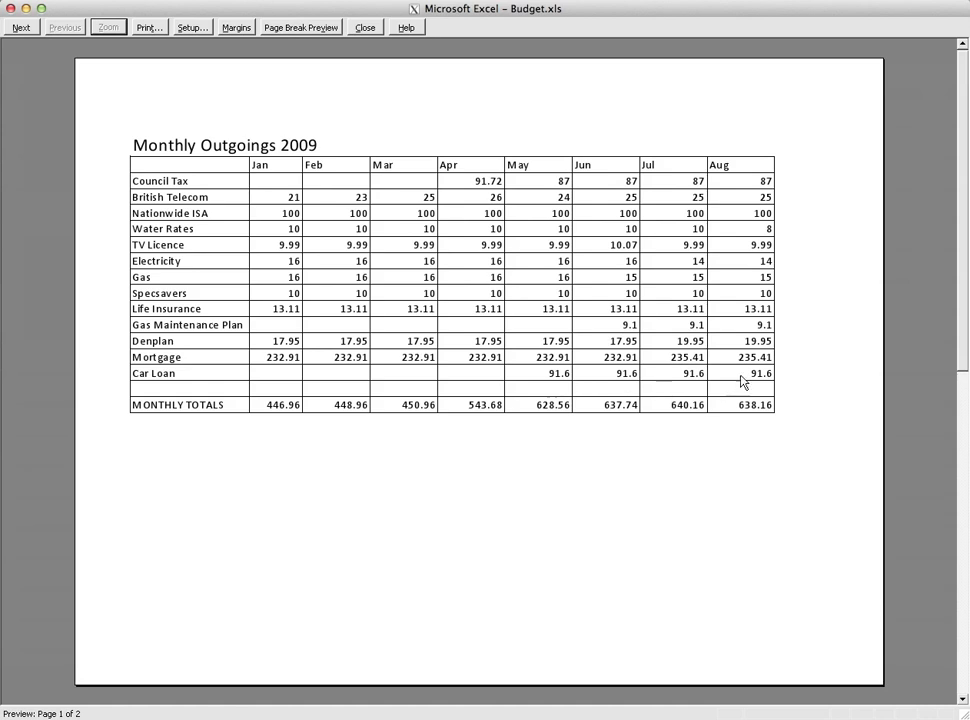
pyautogui.click(366, 29)
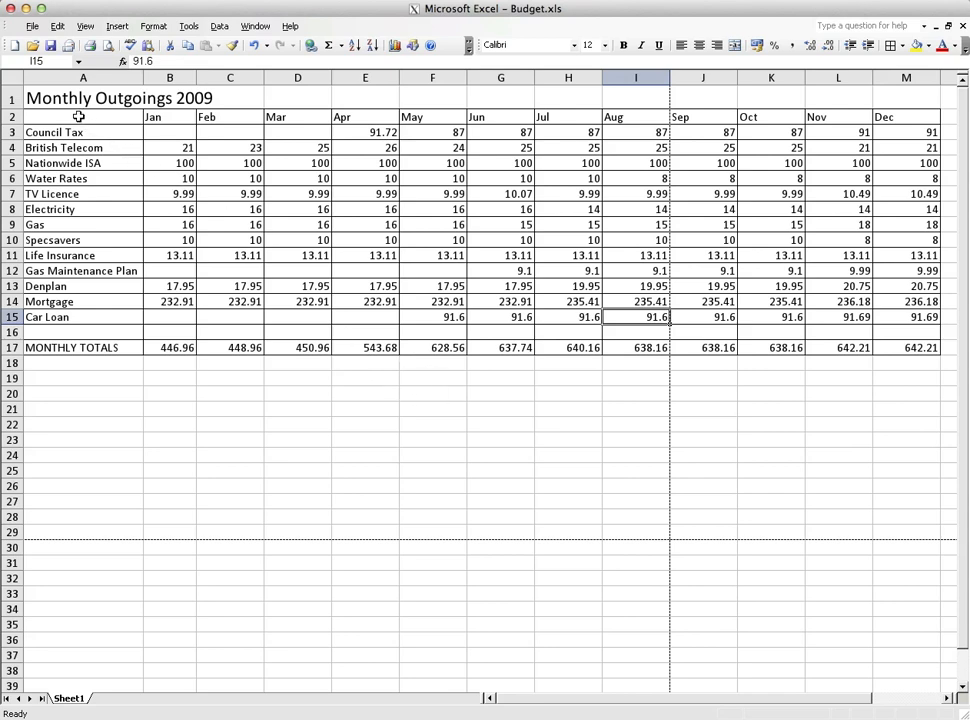
# Put a thick box border around the gridded table A2:M17, keeping its inner cell lines
pyautogui.moveTo(62, 117); pyautogui.dragTo(918, 347)
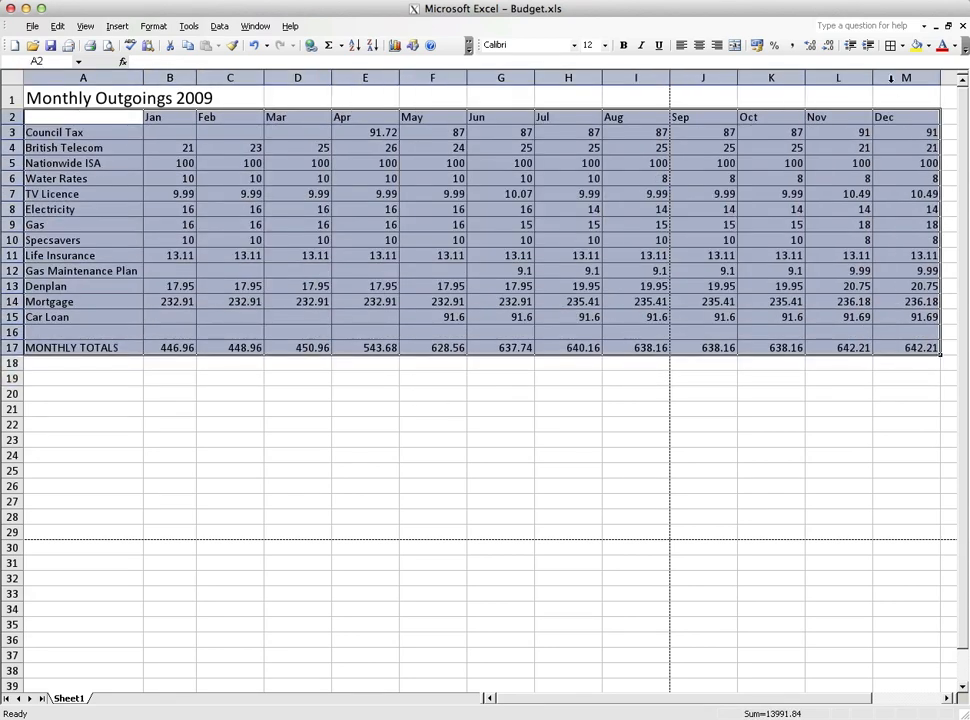
pyautogui.click(899, 45)
pyautogui.click(951, 110)
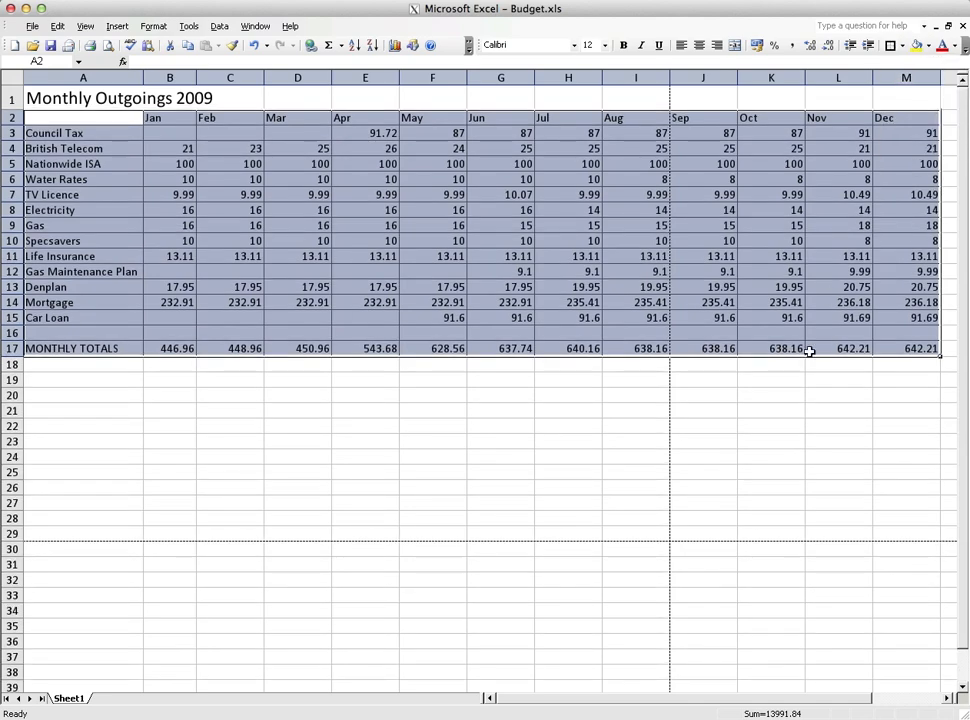
pyautogui.click(828, 395)
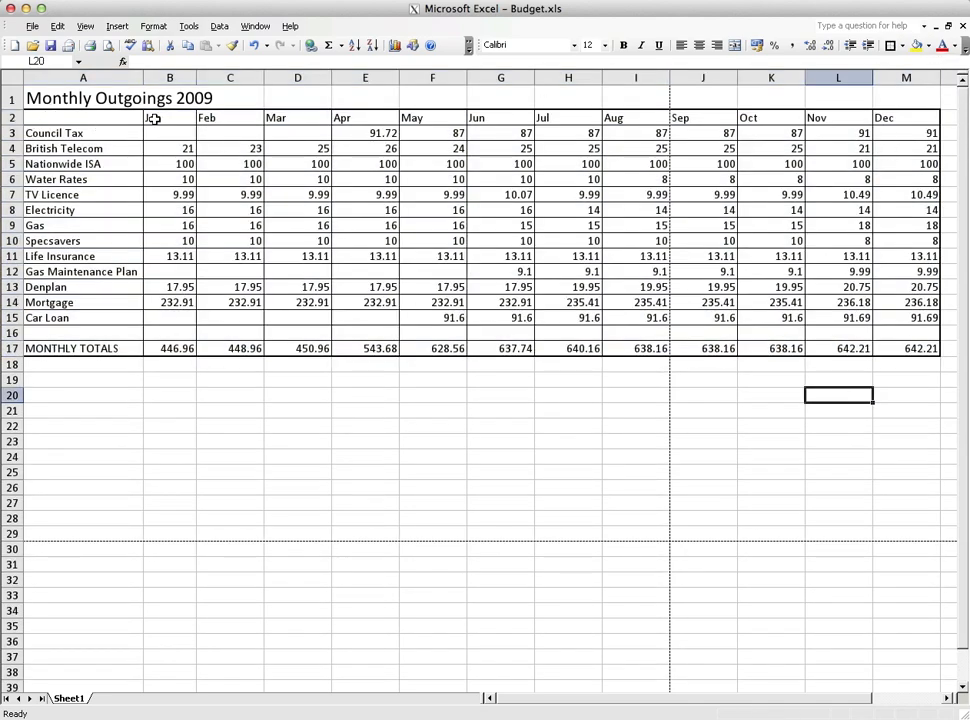
# Apply thick box borders around the month headings in B2:M2 and the label column in A2:A17
pyautogui.moveTo(153, 119); pyautogui.dragTo(890, 116)
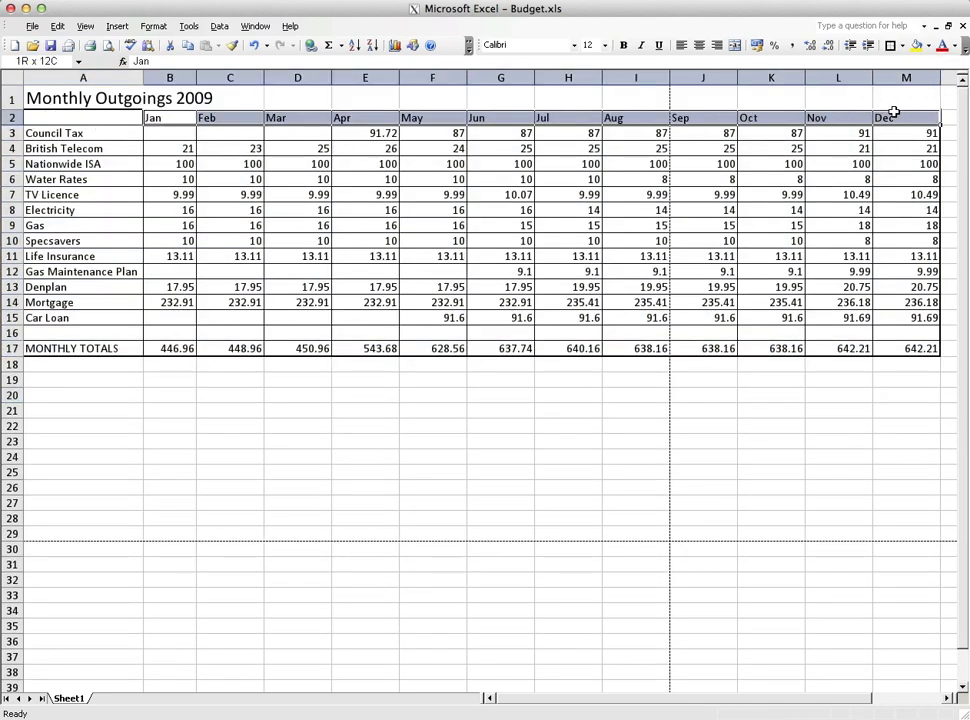
pyautogui.click(890, 46)
pyautogui.moveTo(62, 133); pyautogui.dragTo(95, 121)
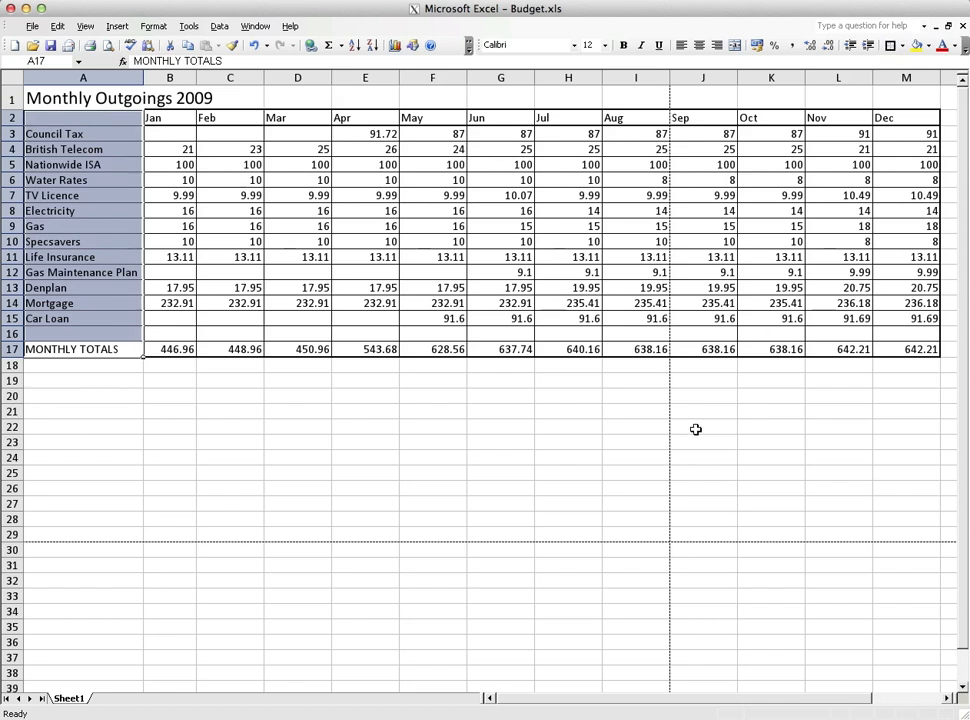
pyautogui.click(660, 459)
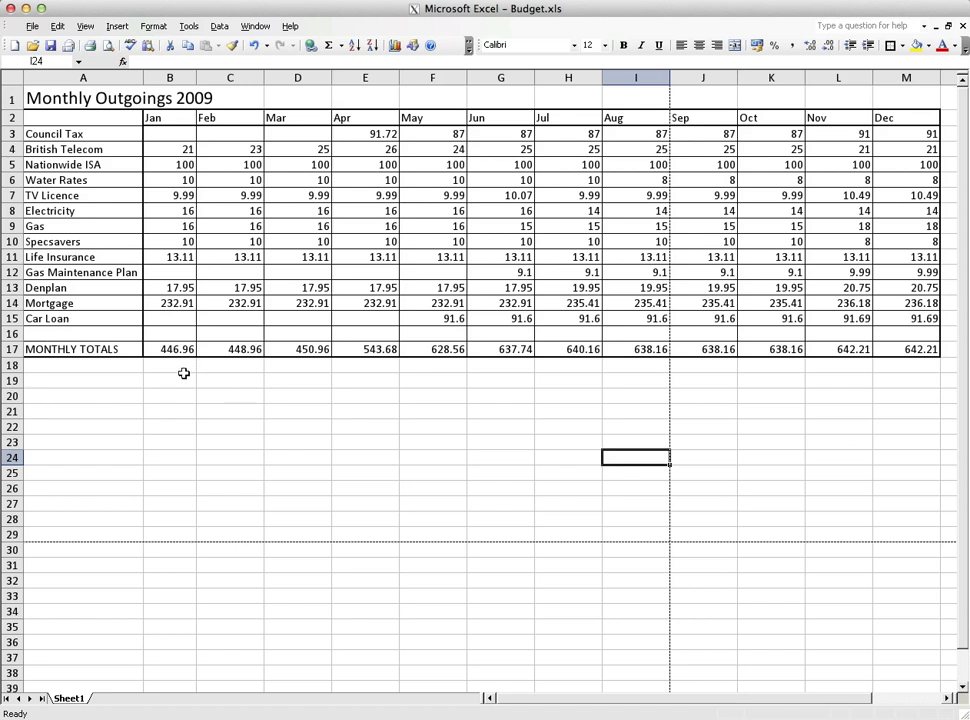
# Give the MONTHLY TOTALS row, A17:M17, a top and double bottom border
pyautogui.moveTo(78, 351); pyautogui.dragTo(933, 353)
pyautogui.click(905, 45)
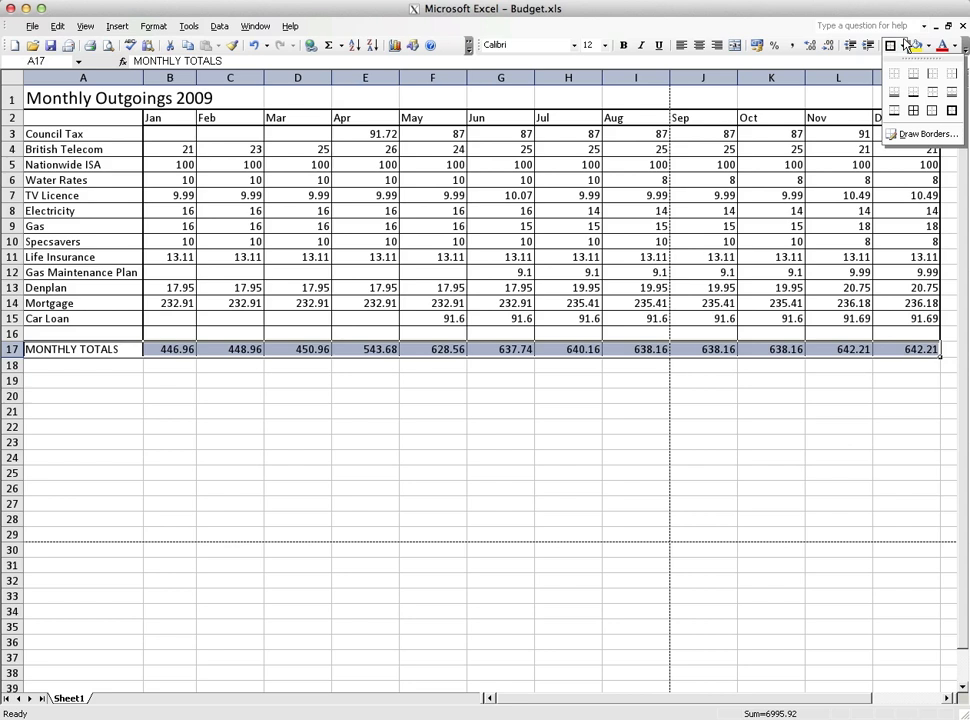
pyautogui.click(953, 97)
pyautogui.click(622, 382)
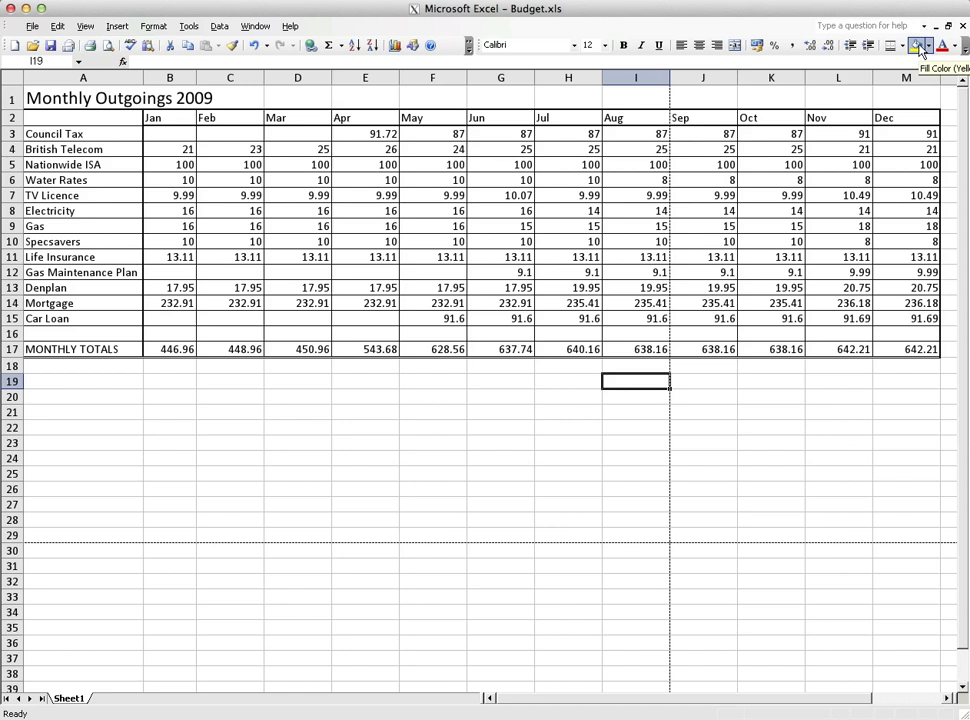
# Fill the month headings in B2:M2 with grey
pyautogui.moveTo(154, 117); pyautogui.dragTo(905, 119)
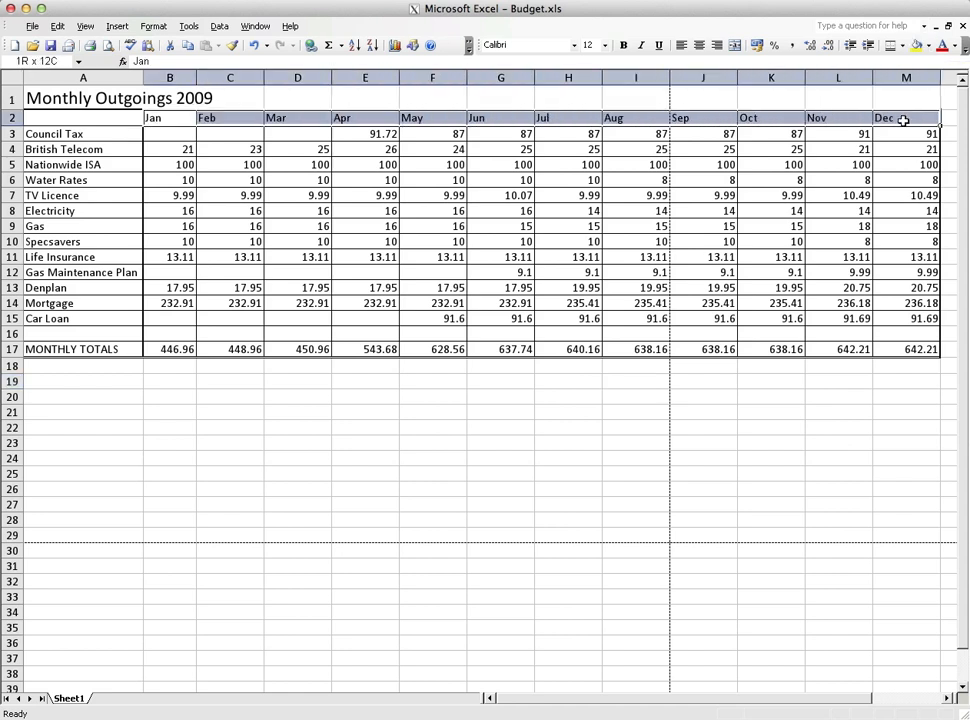
pyautogui.click(929, 46)
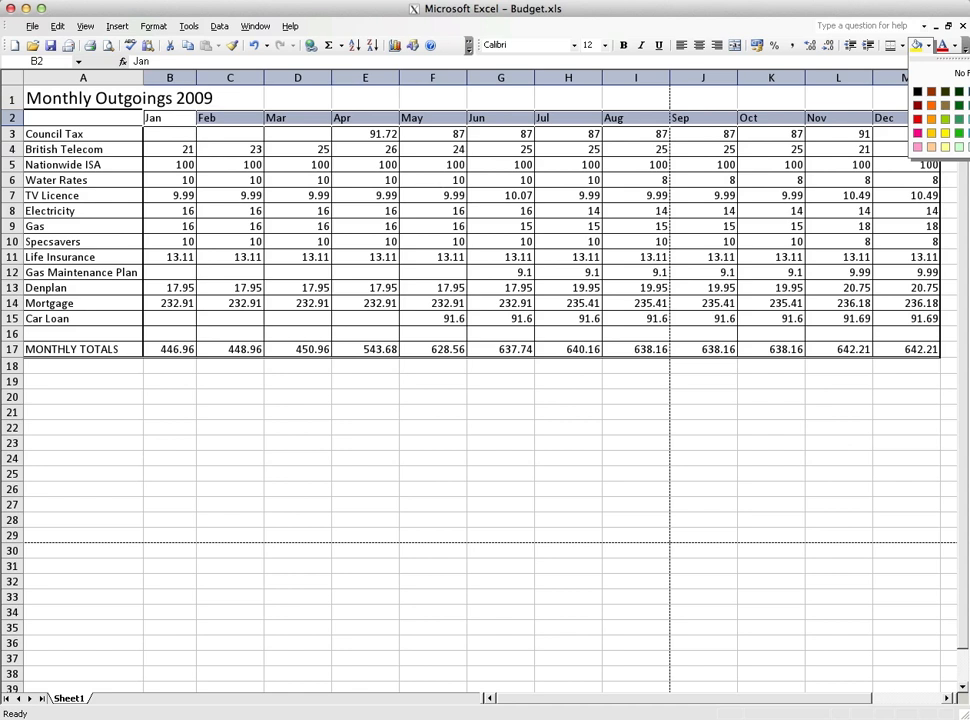
pyautogui.click(969, 133)
pyautogui.moveTo(565, 174); pyautogui.dragTo(557, 168)
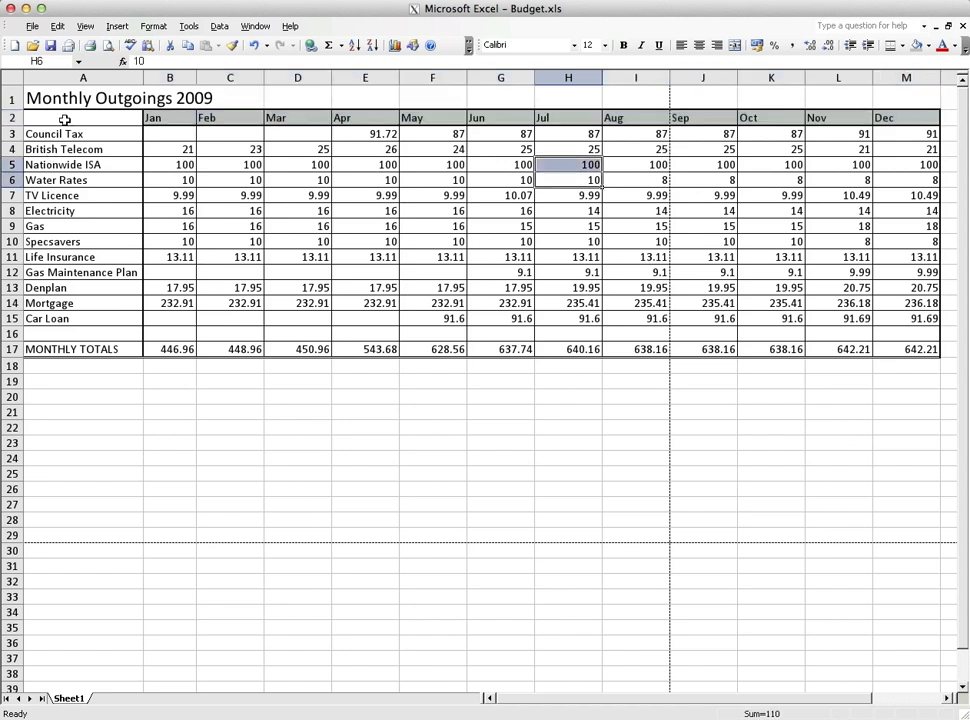
# Try a dark blue fill on the British Telecom values in B4:M4
pyautogui.click(169, 148)
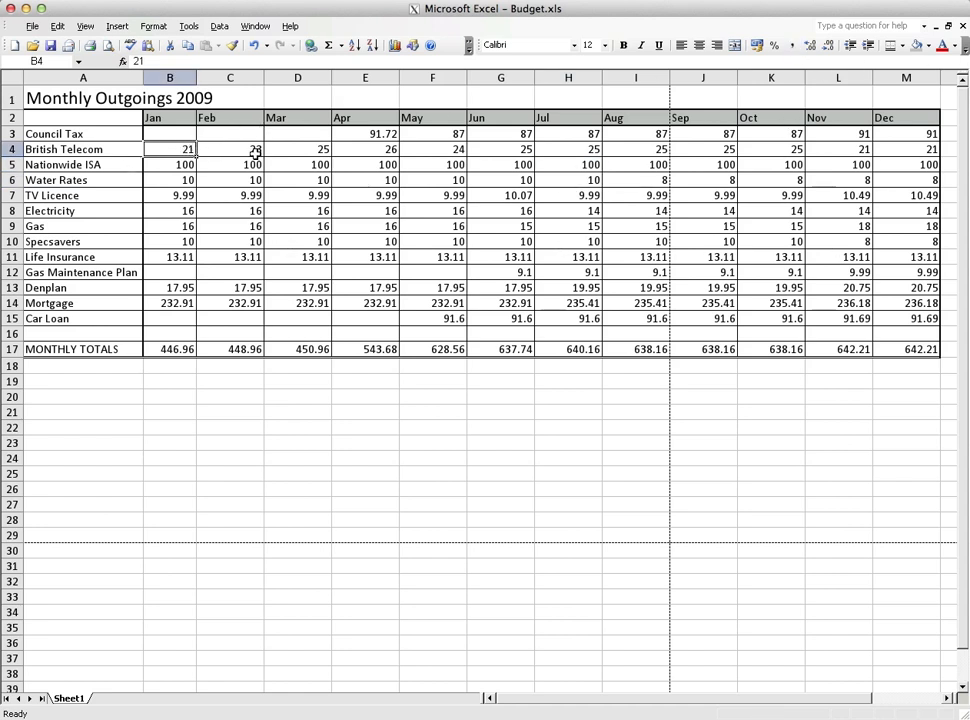
pyautogui.moveTo(195, 149); pyautogui.dragTo(916, 151)
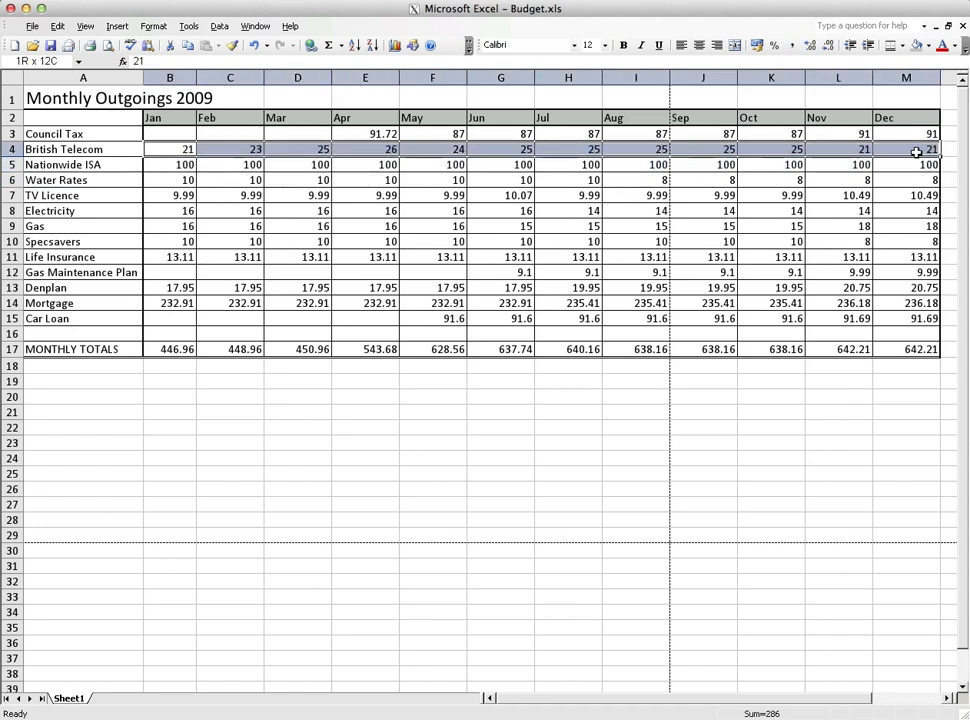
pyautogui.click(927, 45)
pyautogui.click(966, 91)
pyautogui.click(705, 195)
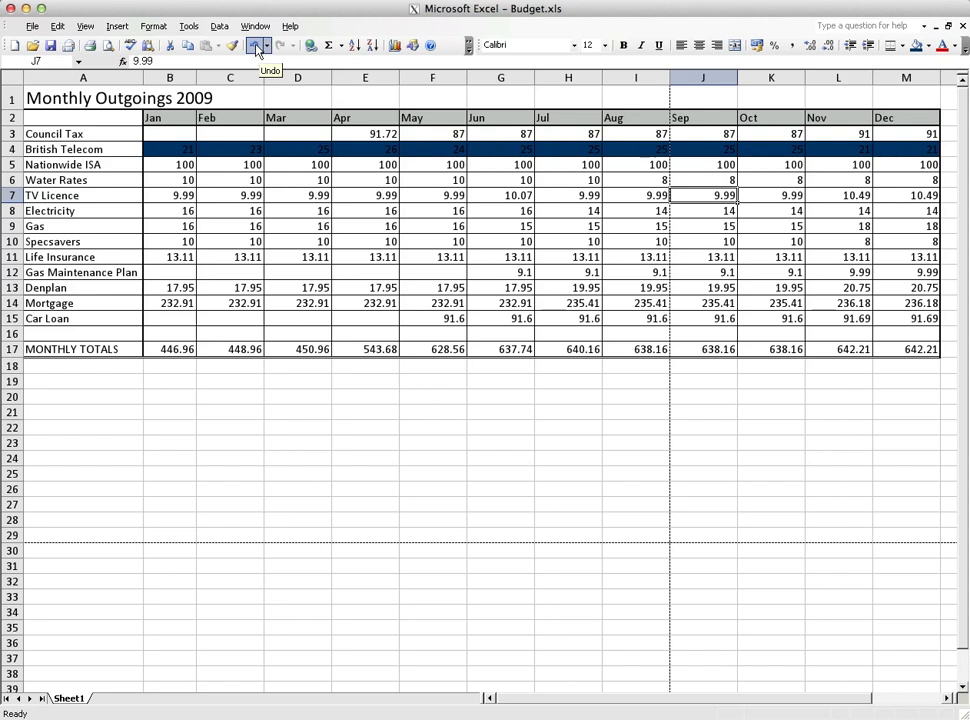
# Try a light yellow font colour on the British Telecom values in B4:M4
pyautogui.click(953, 46)
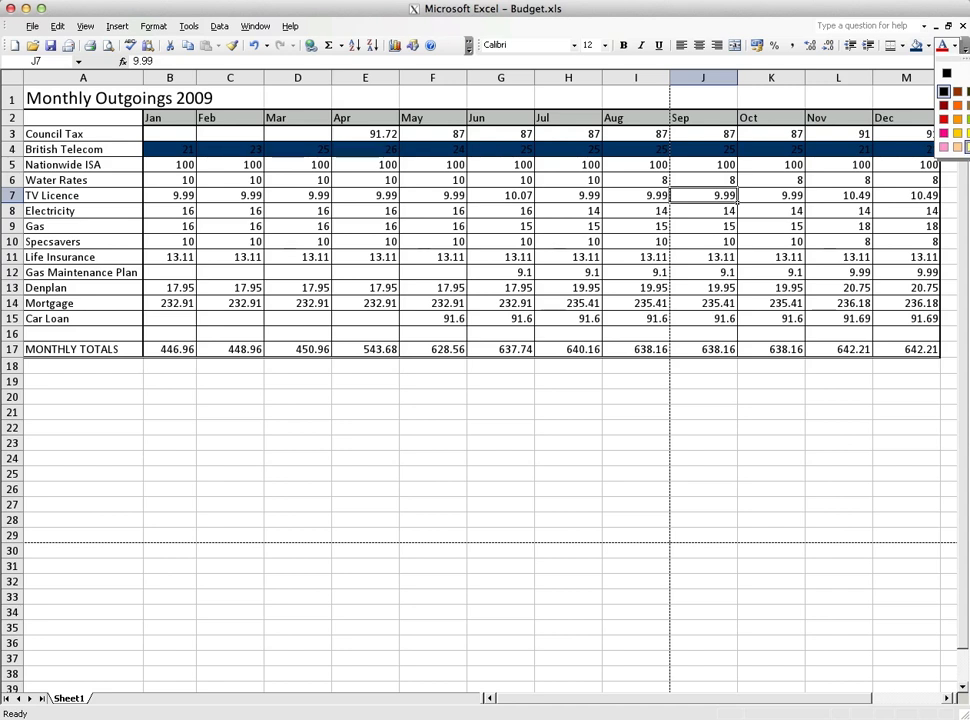
pyautogui.click(955, 147)
pyautogui.click(887, 149)
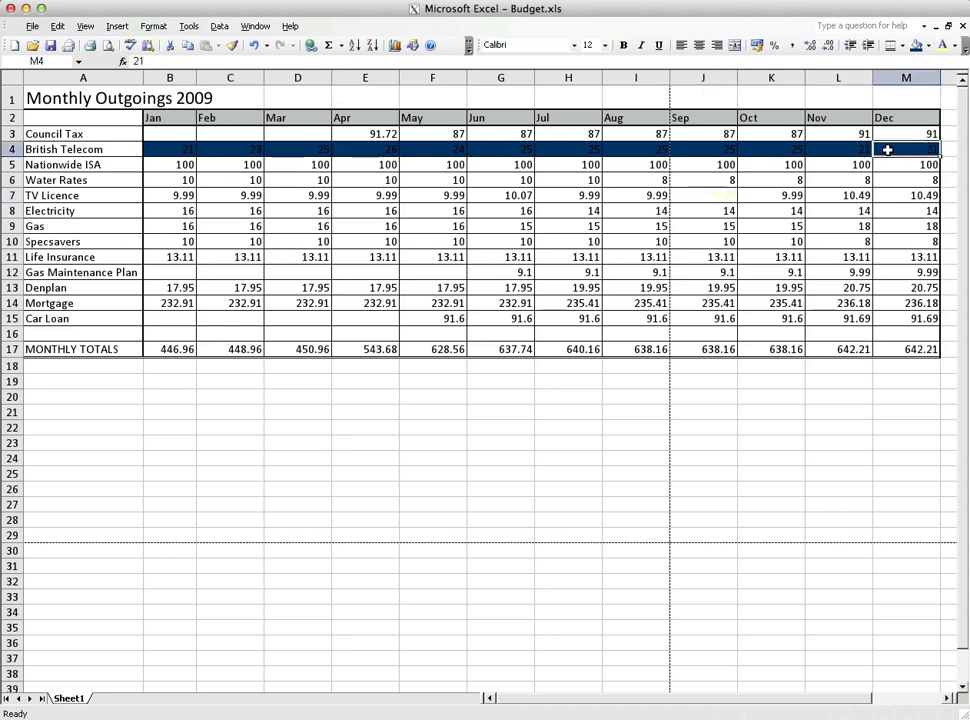
pyautogui.moveTo(887, 149); pyautogui.dragTo(172, 149)
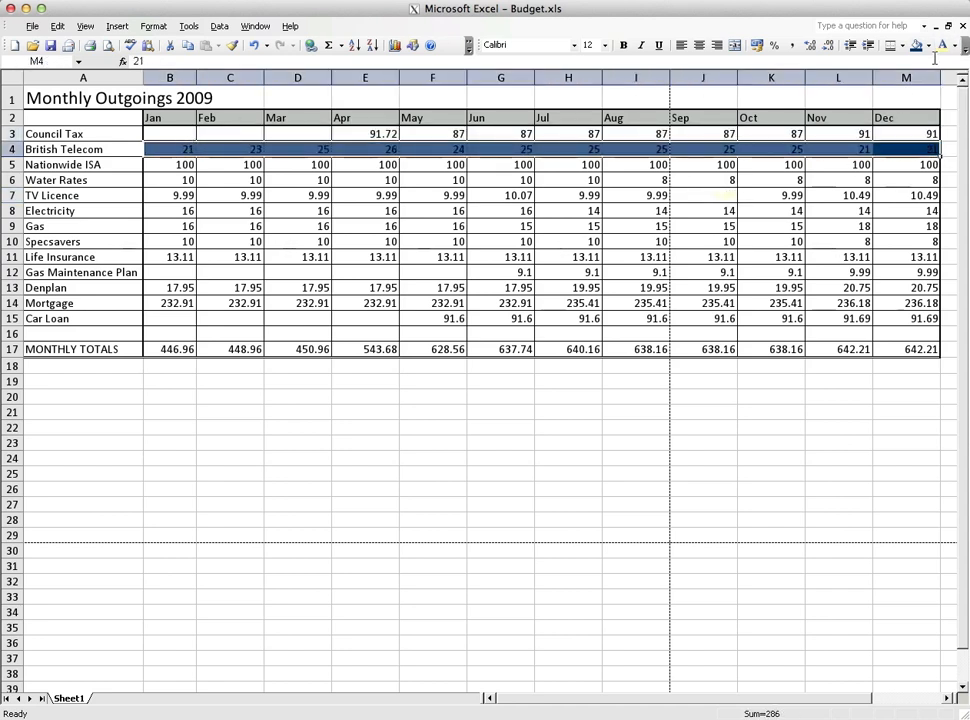
pyautogui.click(799, 225)
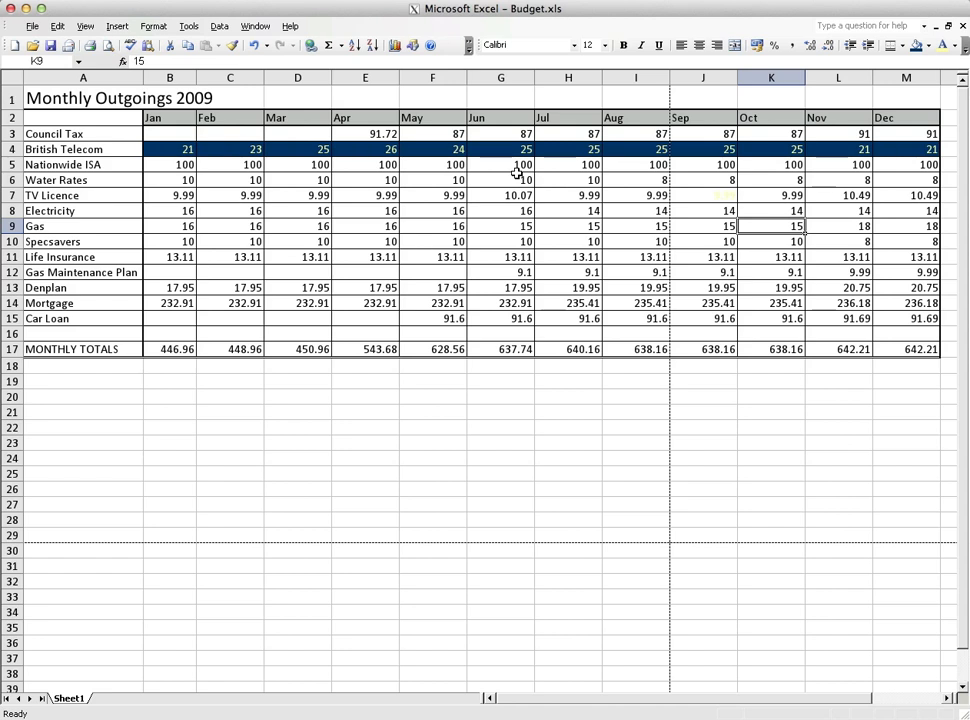
# Undo the light yellow font colour and the dark blue fill on the British Telecom values
pyautogui.hotkey('ctrl', 'z')
pyautogui.hotkey('ctrl', 'z')
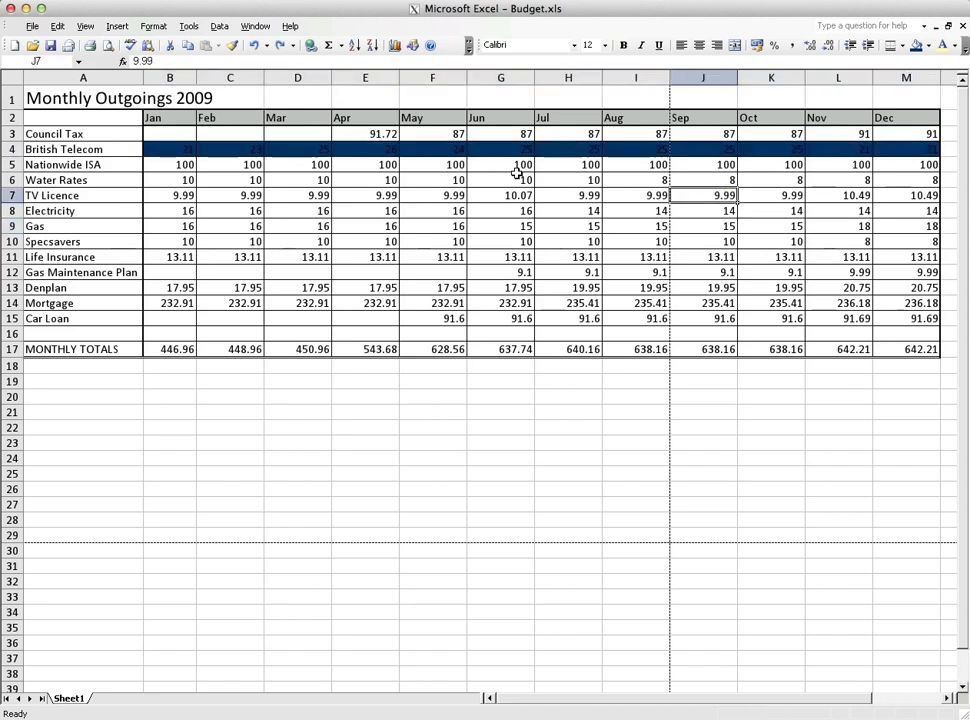
pyautogui.hotkey('ctrl', 'z')
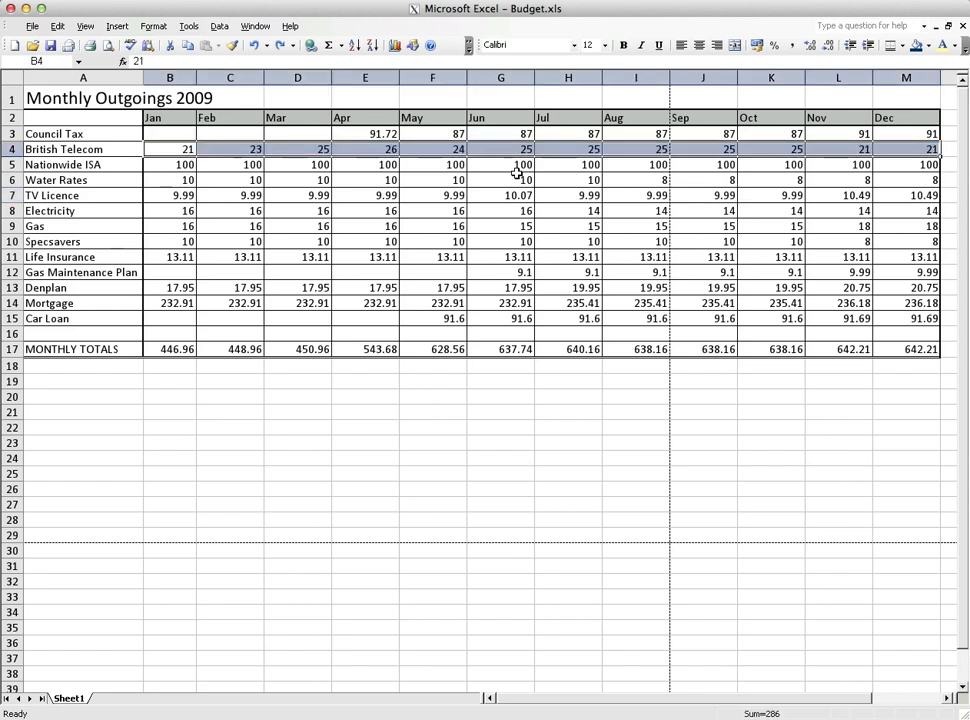
pyautogui.hotkey('ctrl', 'z')
# Fill the expense labels in A3:A15 and the MONTHLY TOTALS label in A17 with grey
pyautogui.moveTo(100, 129); pyautogui.dragTo(113, 318)
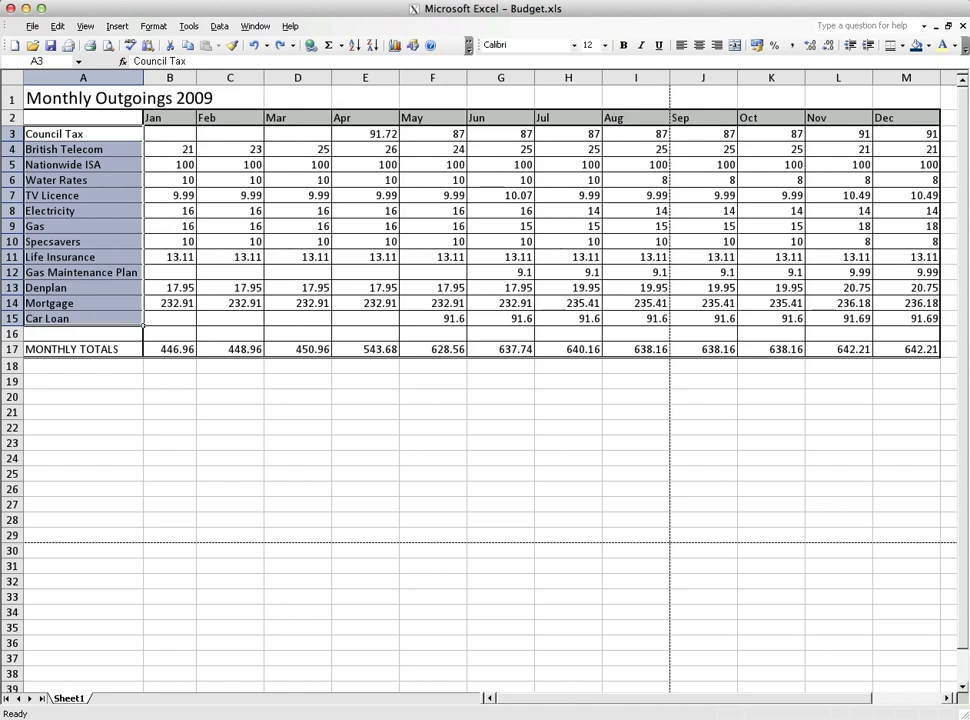
pyautogui.click(928, 45)
pyautogui.click(959, 133)
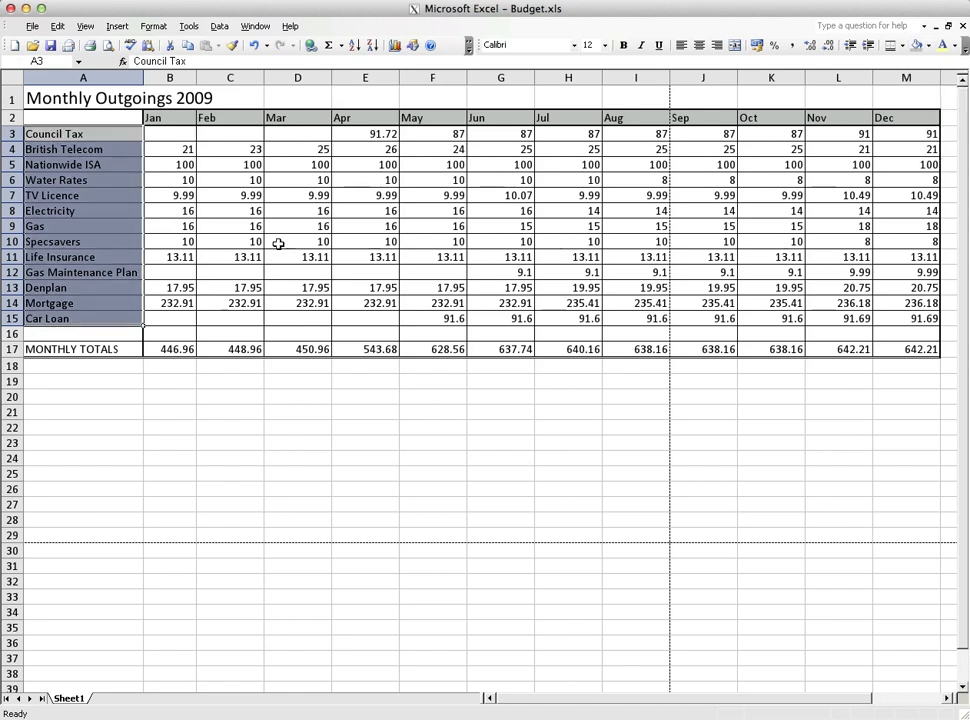
pyautogui.click(232, 242)
pyautogui.click(116, 349)
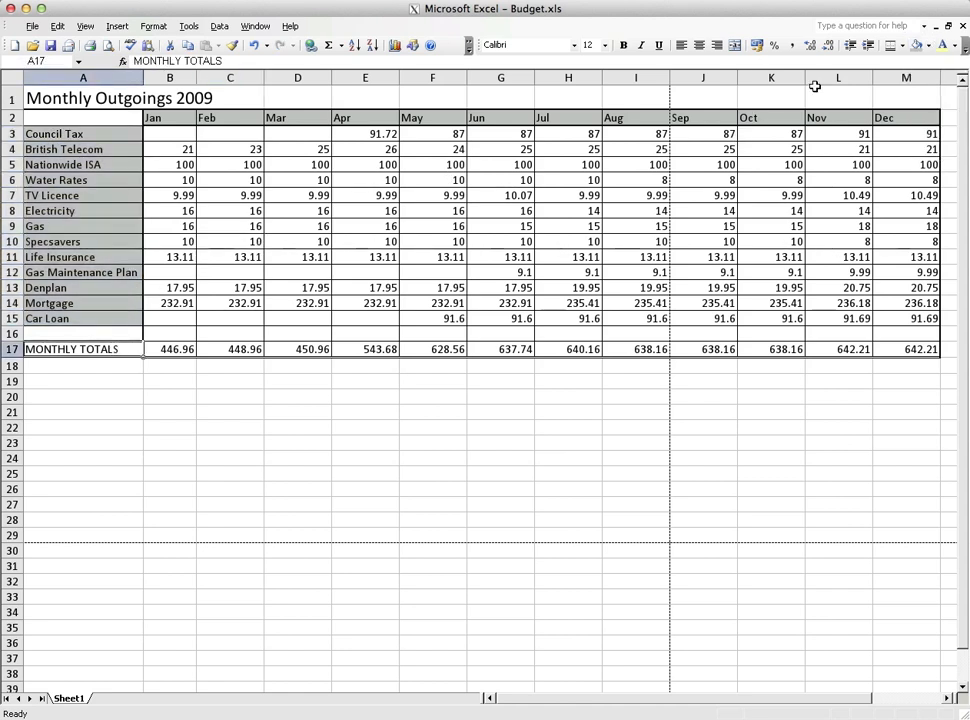
pyautogui.click(620, 270)
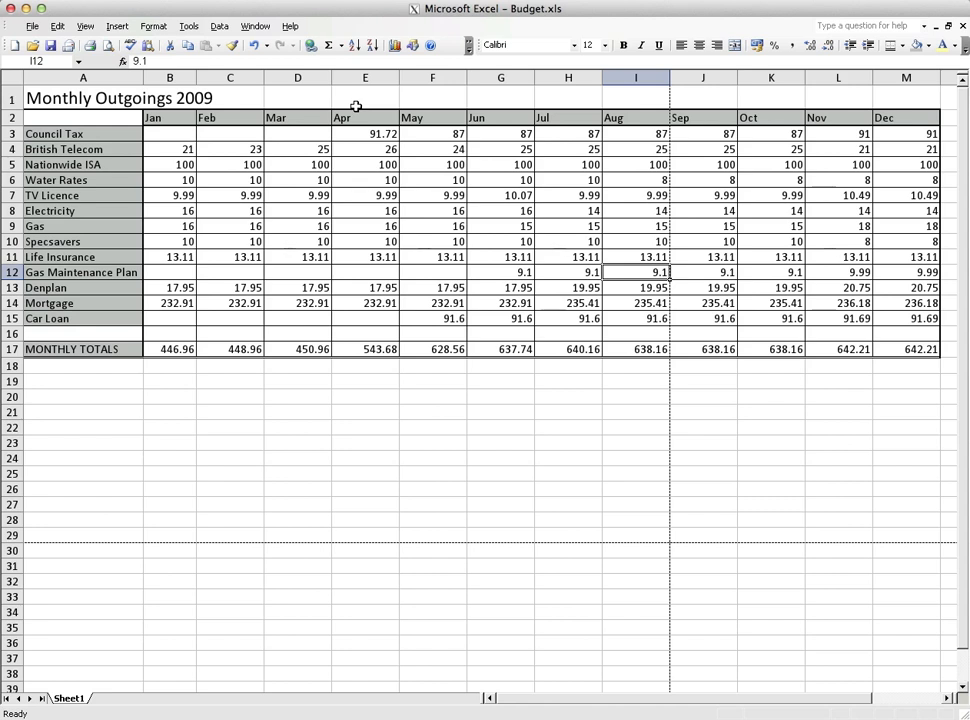
# Fill the British Telecom and Water Rates values, B4:M4 and B6:M6, with light green
pyautogui.moveTo(172, 149); pyautogui.dragTo(927, 149)
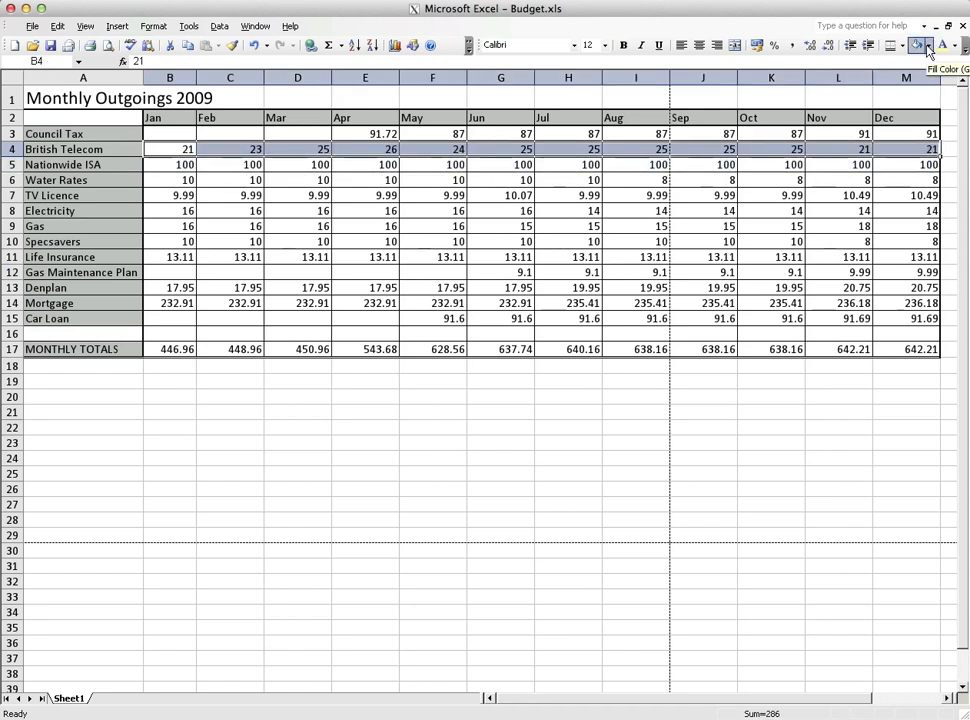
pyautogui.click(928, 47)
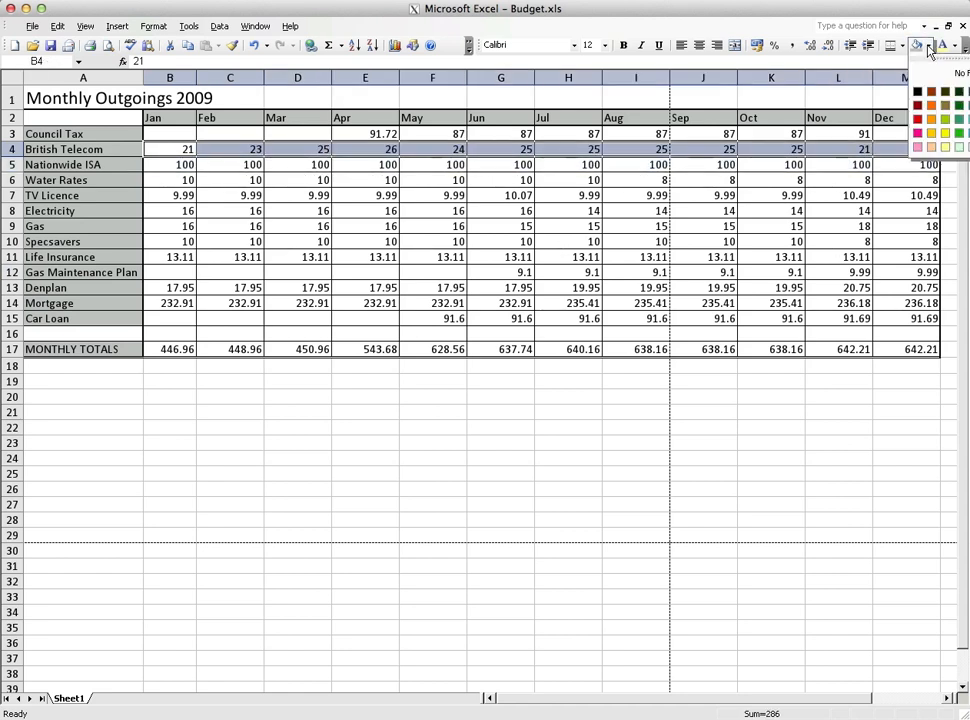
pyautogui.click(946, 148)
pyautogui.click(708, 196)
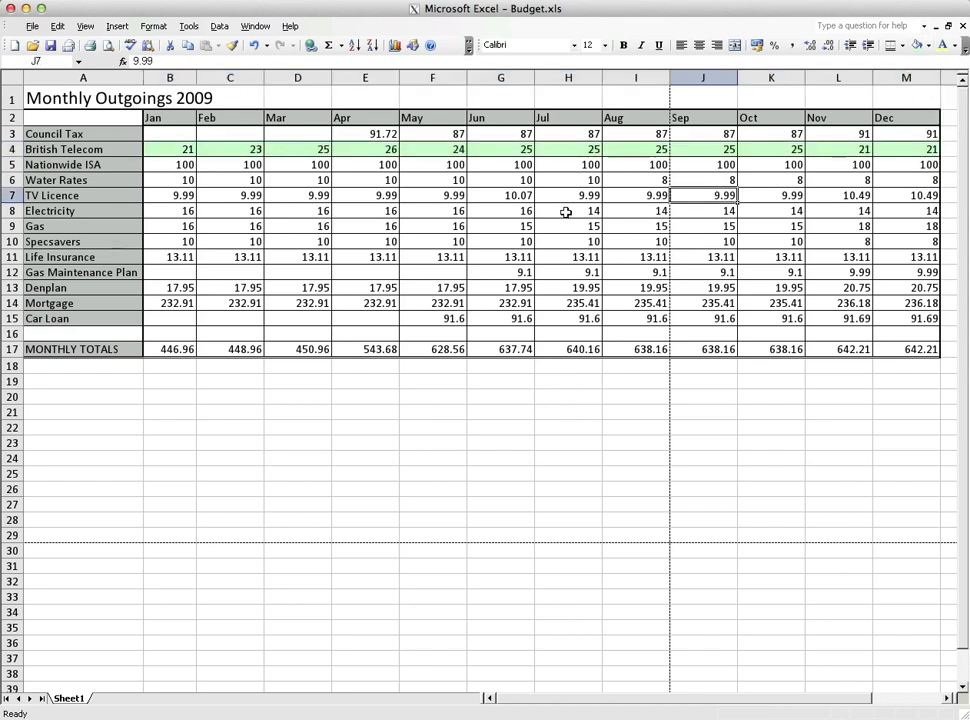
pyautogui.moveTo(150, 180); pyautogui.dragTo(911, 184)
pyautogui.click(917, 45)
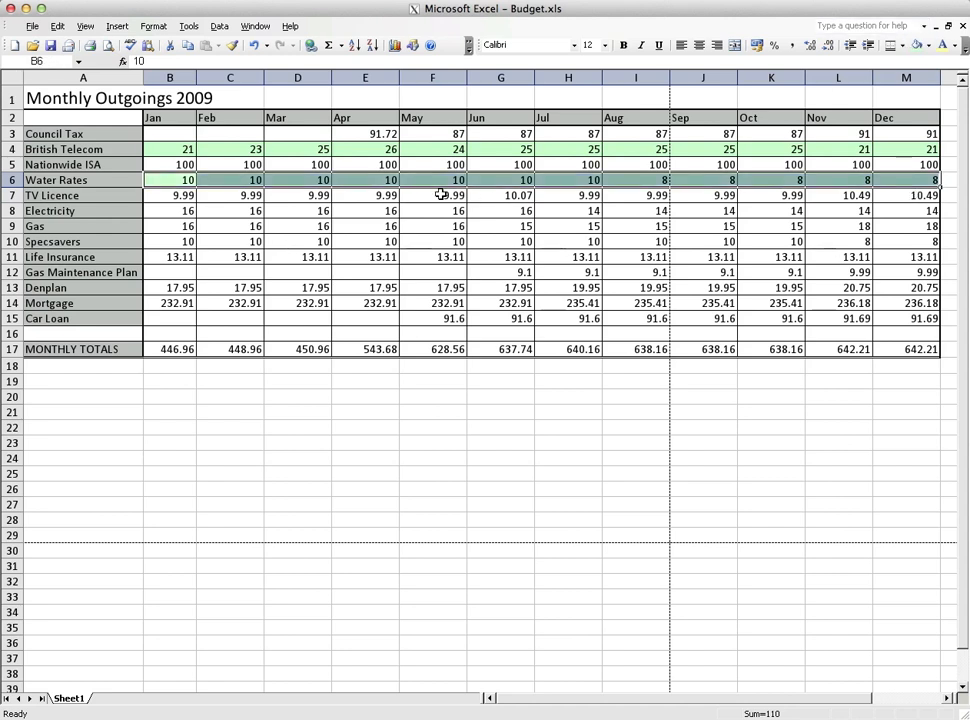
# Fill the Electricity and Specsavers values, B8:M8 and B10:M10, with the same light green
pyautogui.moveTo(150, 211); pyautogui.dragTo(912, 210)
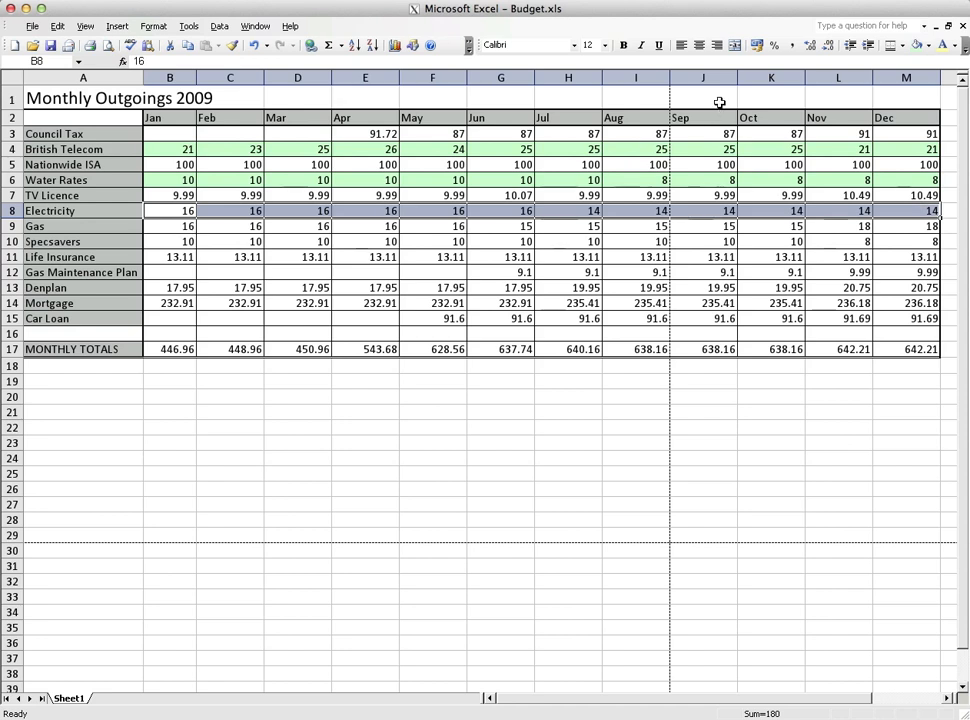
pyautogui.click(785, 241)
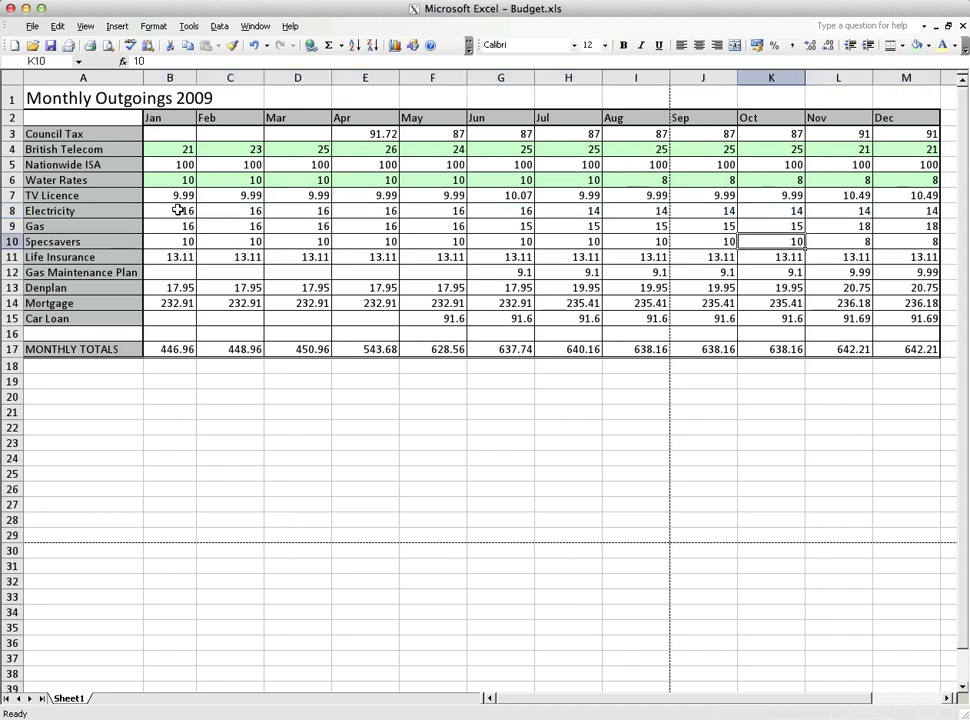
pyautogui.moveTo(178, 210); pyautogui.dragTo(175, 242)
pyautogui.click(917, 48)
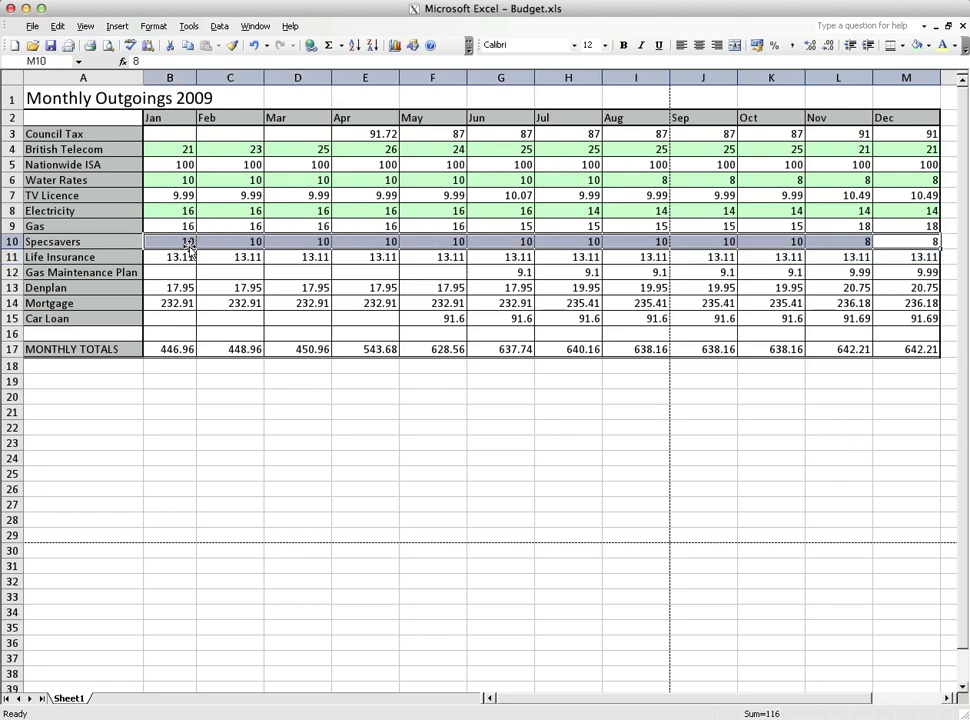
pyautogui.click(918, 47)
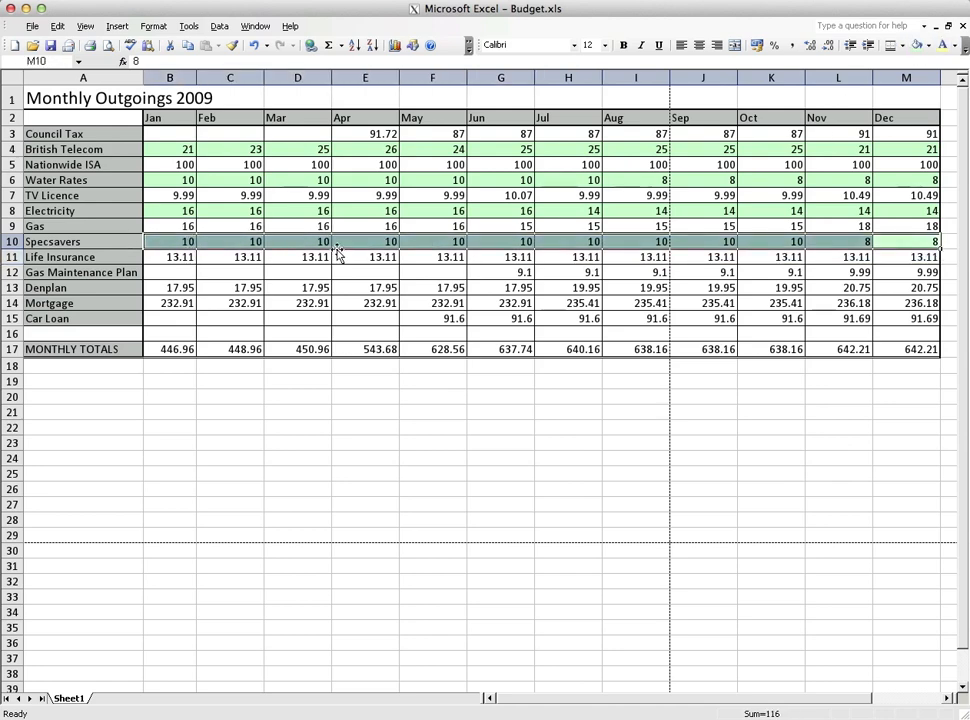
# Fill the Gas Maintenance Plan and Mortgage values, B12:M12 and B14:M14, with the same light green
pyautogui.moveTo(190, 277); pyautogui.dragTo(160, 303)
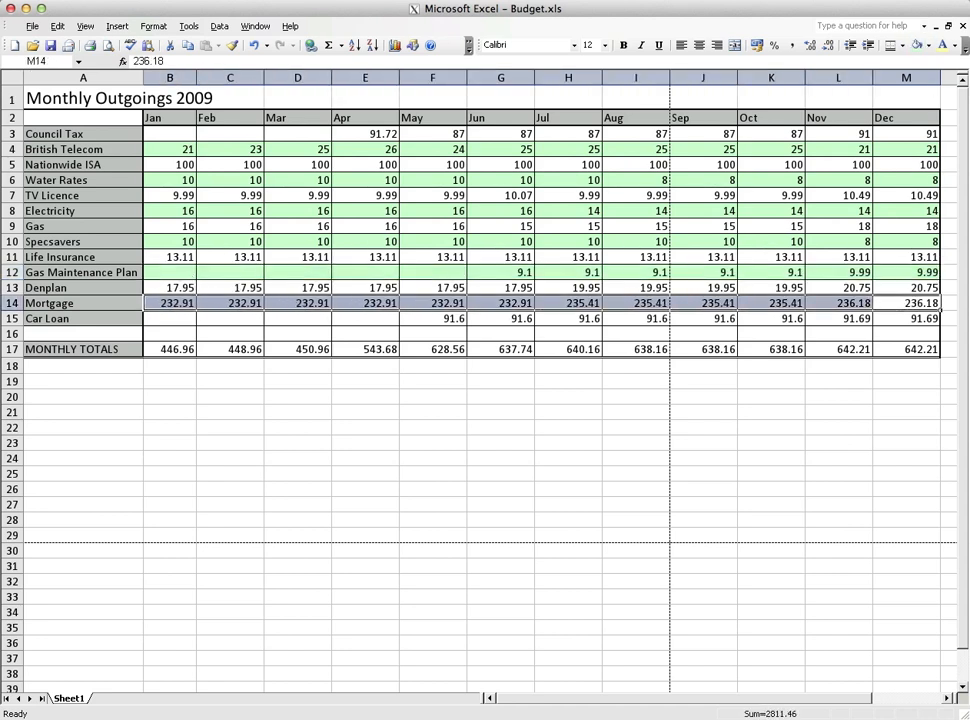
pyautogui.click(916, 45)
pyautogui.click(812, 270)
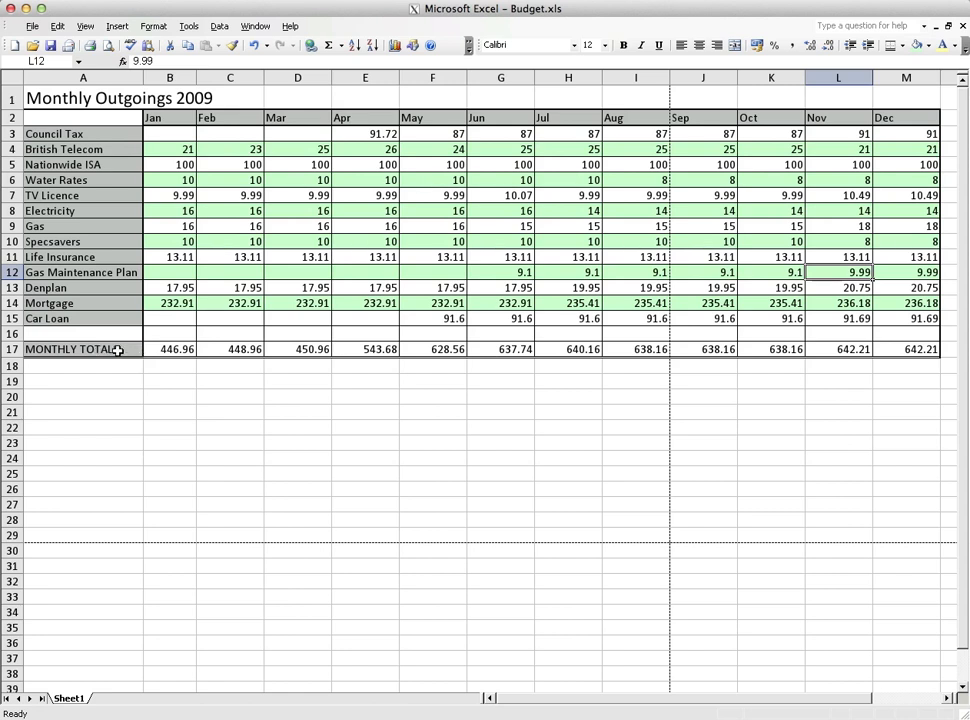
# Set the MONTHLY TOTALS row A17:M17 to font size 16 and widen column A to fit its label
pyautogui.moveTo(56, 352); pyautogui.dragTo(927, 347)
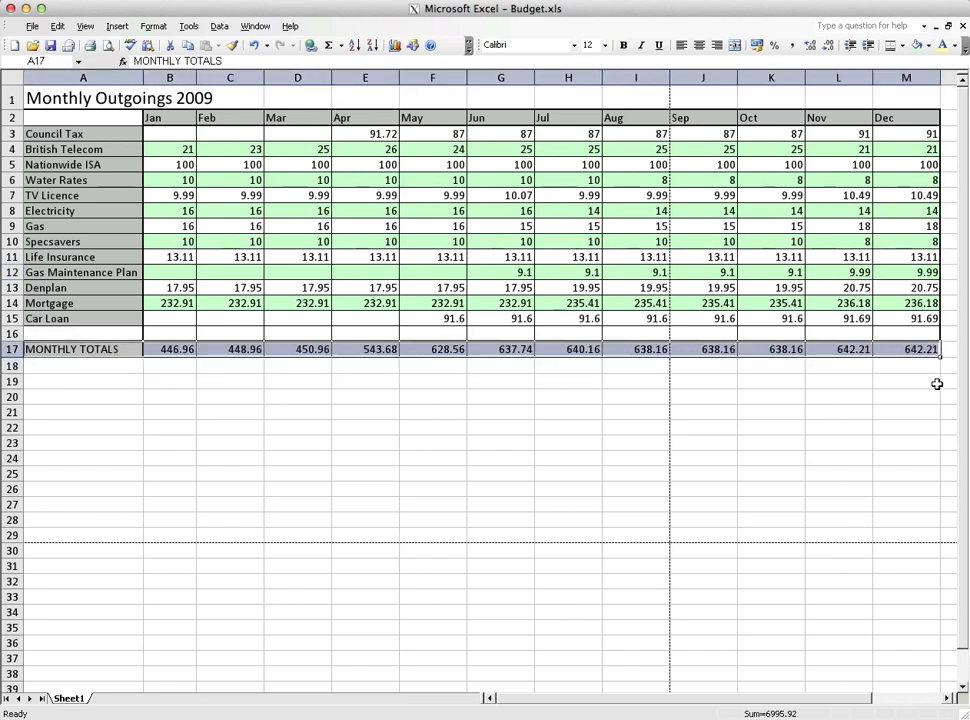
pyautogui.click(604, 45)
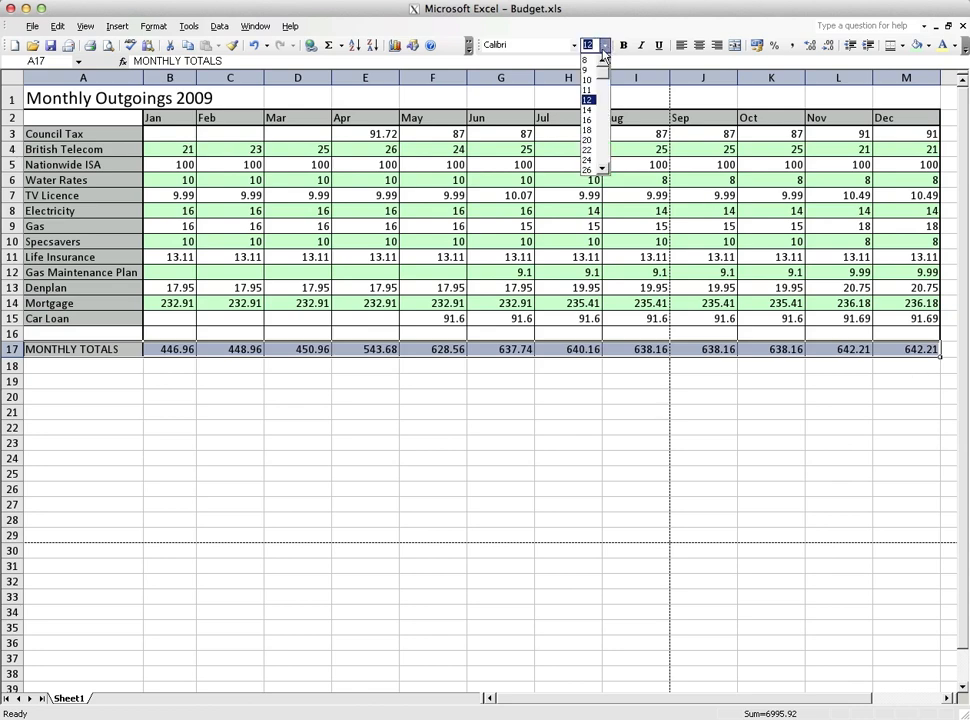
pyautogui.click(590, 120)
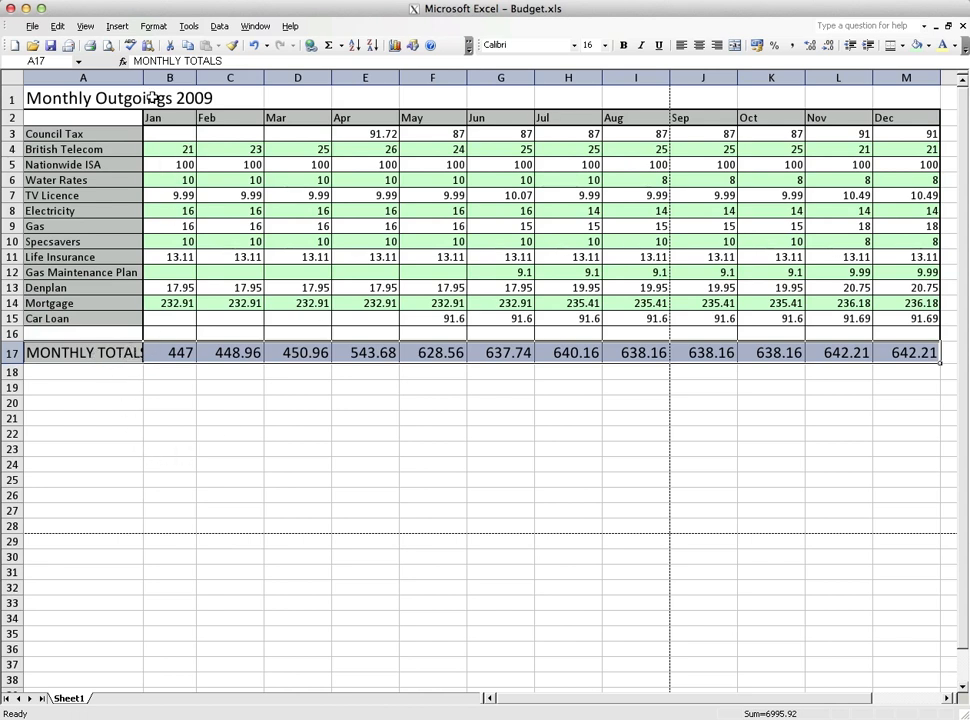
pyautogui.moveTo(142, 78); pyautogui.dragTo(149, 78)
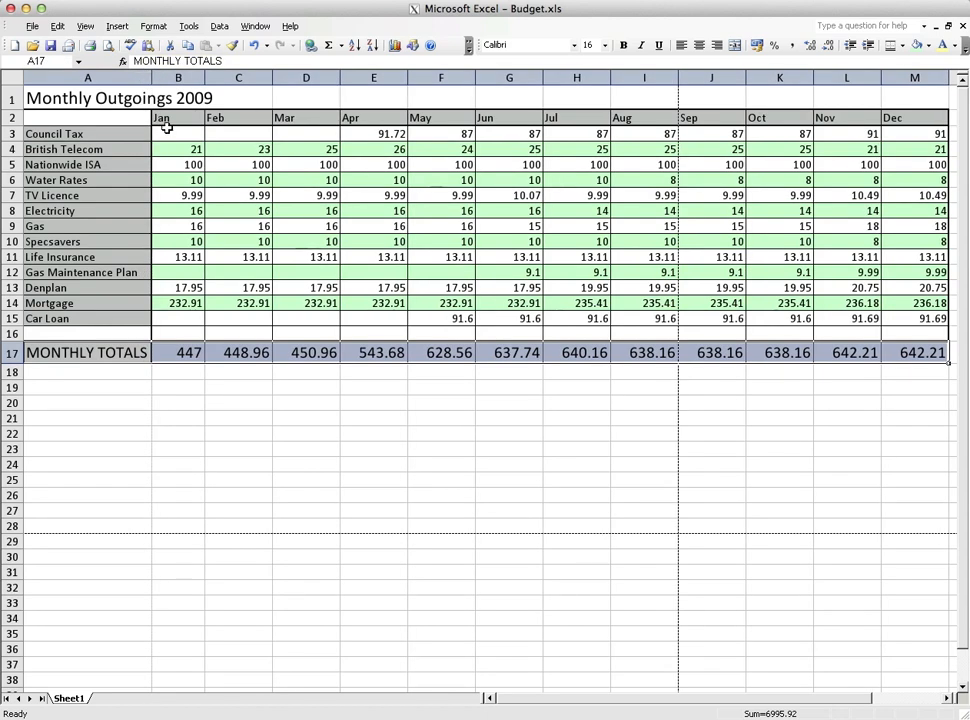
pyautogui.click(334, 421)
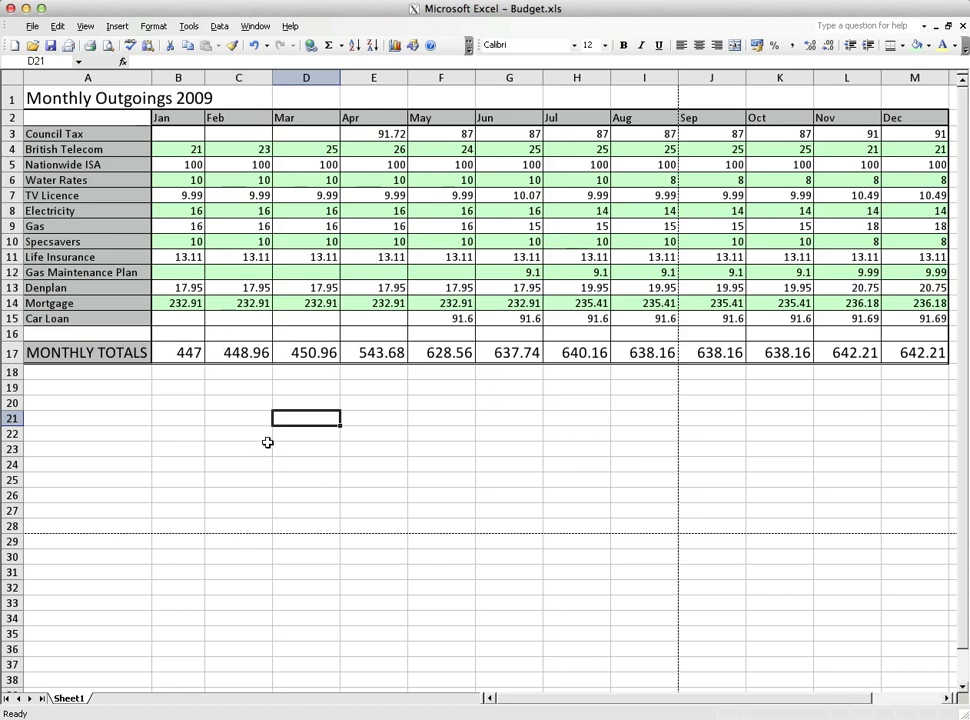
# Centre the monthly total figures in B17:M17, trying left alignment for comparison
pyautogui.moveTo(195, 356); pyautogui.dragTo(903, 347)
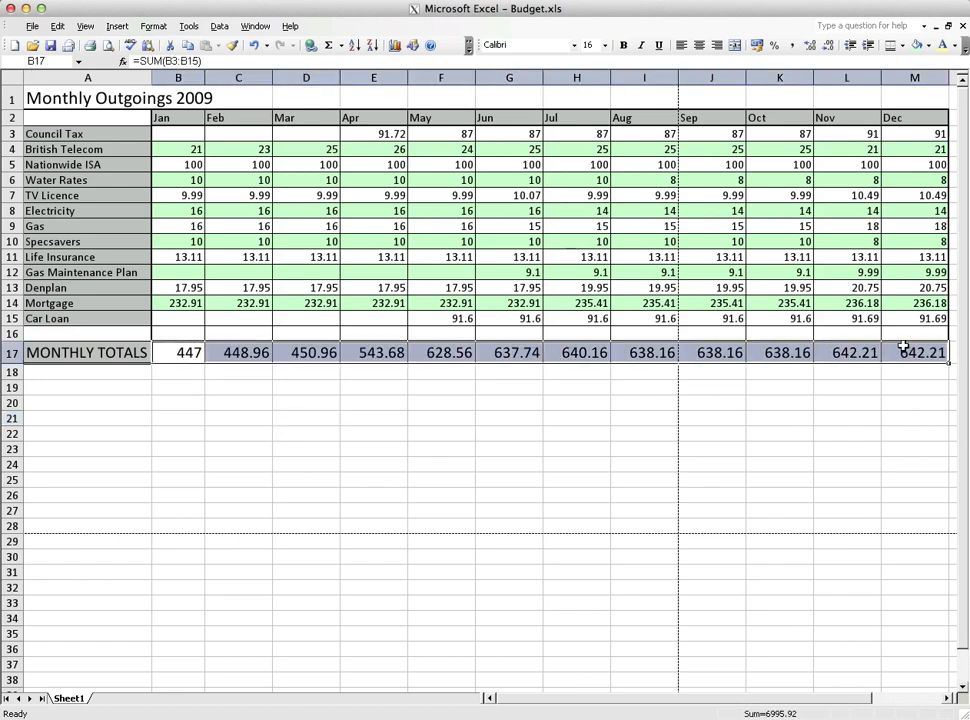
pyautogui.click(699, 47)
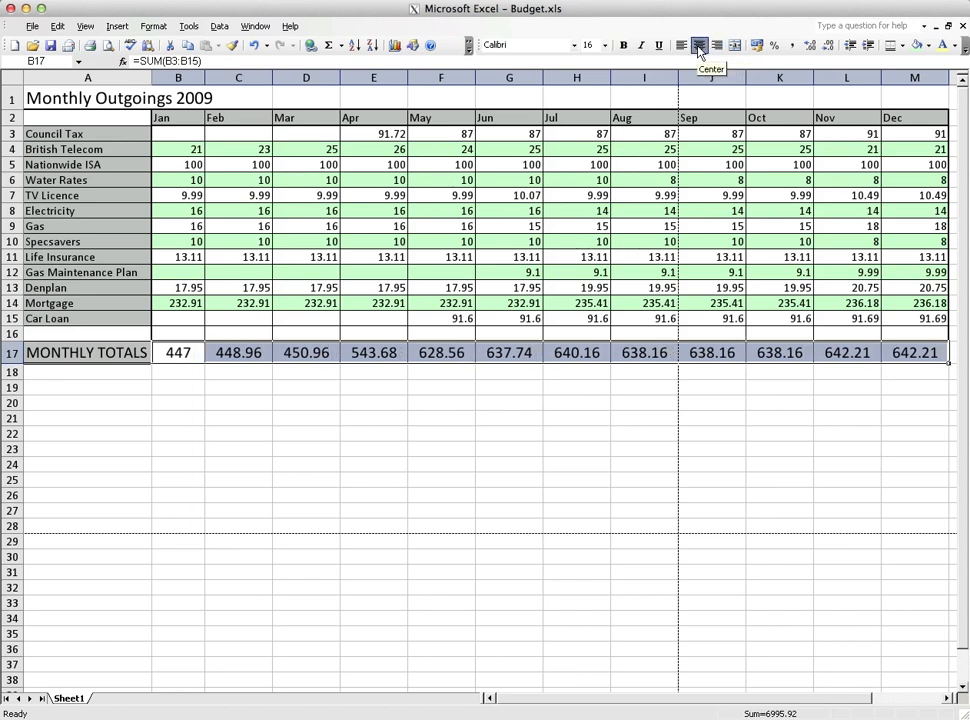
pyautogui.click(684, 47)
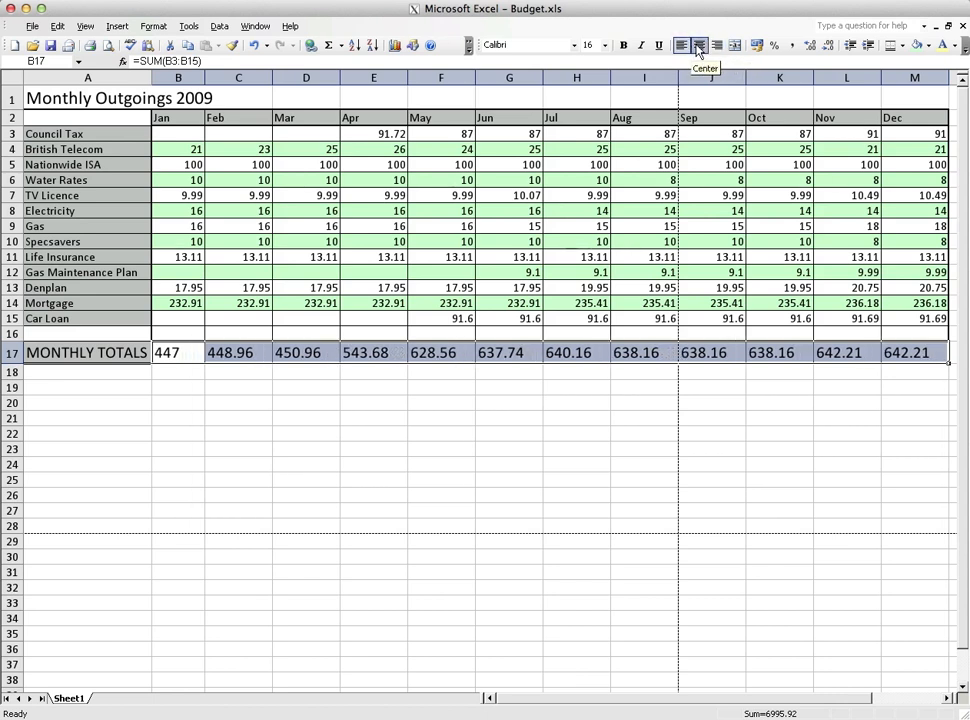
pyautogui.click(699, 47)
# Centre the month headings in B2:M2
pyautogui.moveTo(190, 119); pyautogui.dragTo(927, 121)
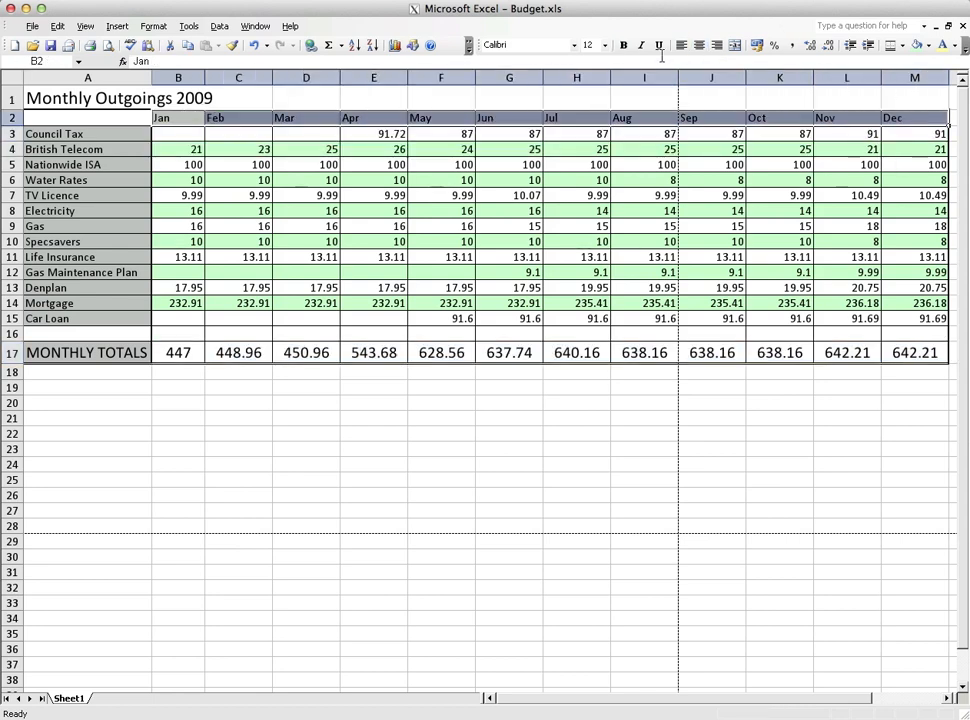
pyautogui.click(702, 46)
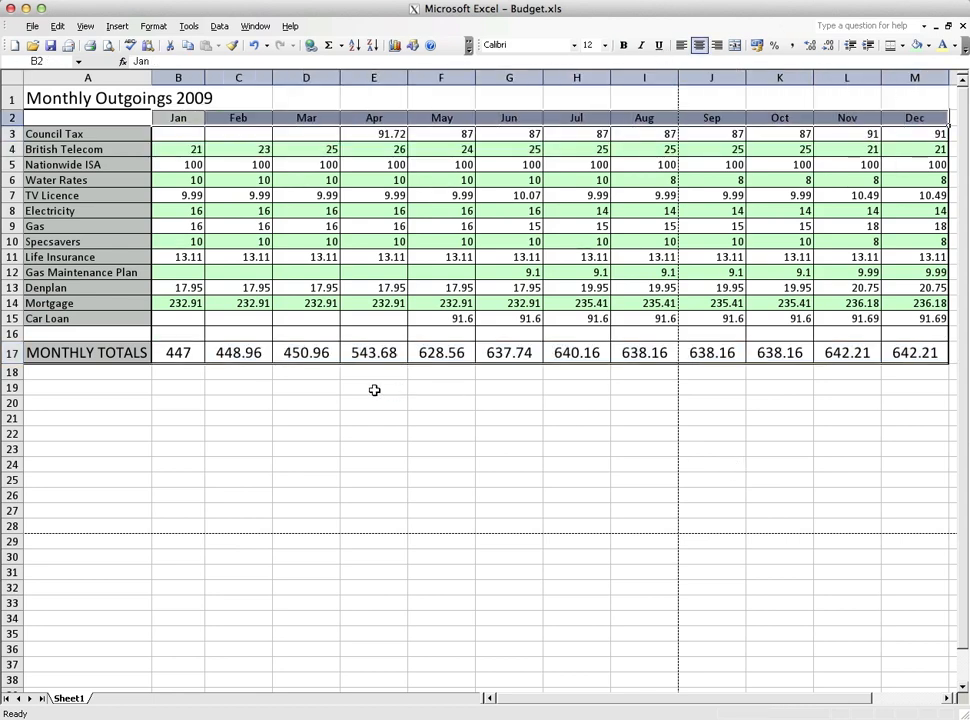
# Try centre and right alignment on the expense labels in A3:A15, and return them to left alignment
pyautogui.moveTo(105, 137); pyautogui.dragTo(110, 320)
pyautogui.click(702, 46)
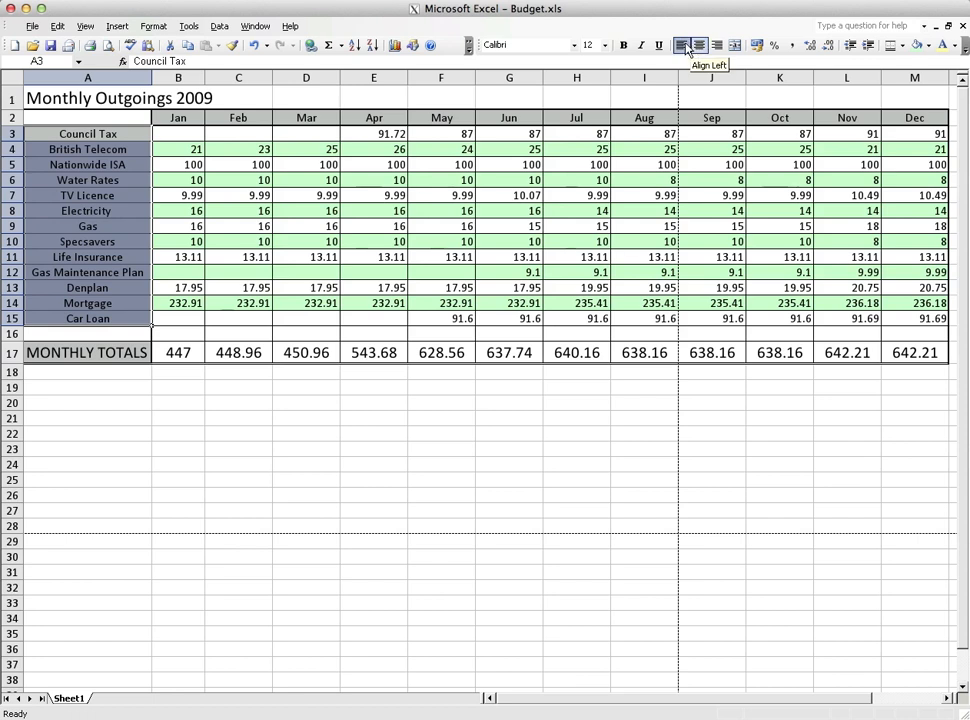
pyautogui.click(681, 46)
pyautogui.click(717, 46)
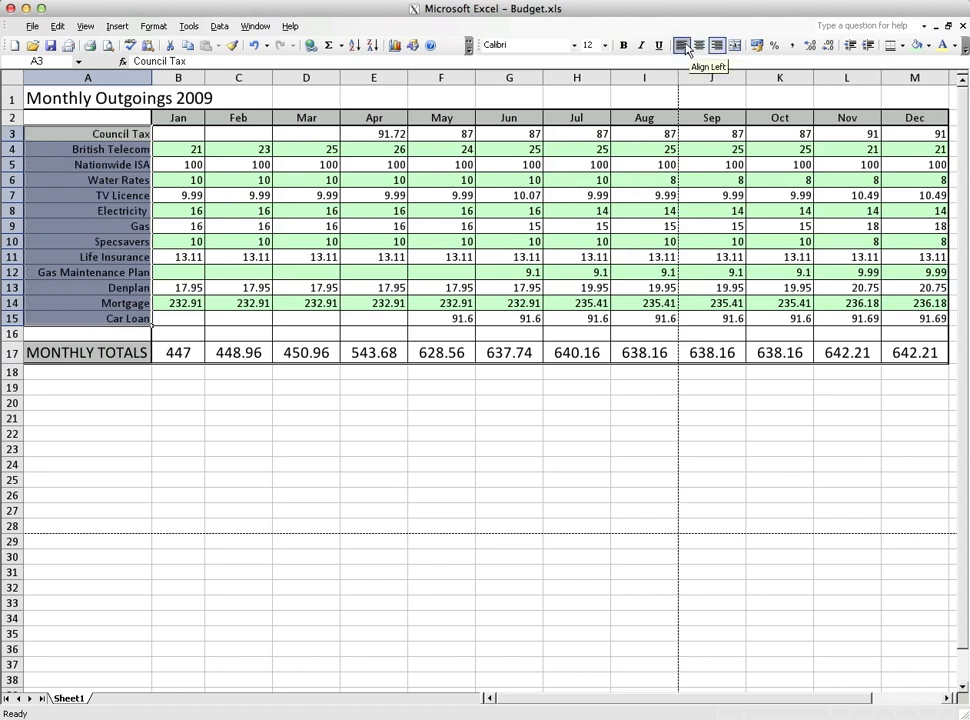
pyautogui.click(684, 47)
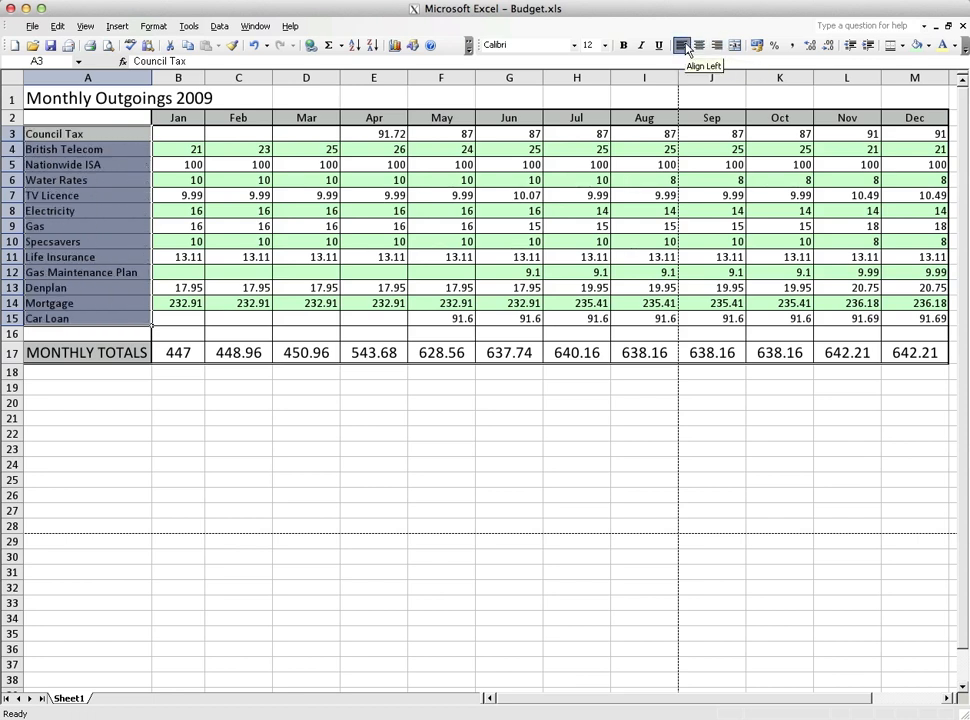
pyautogui.click(479, 389)
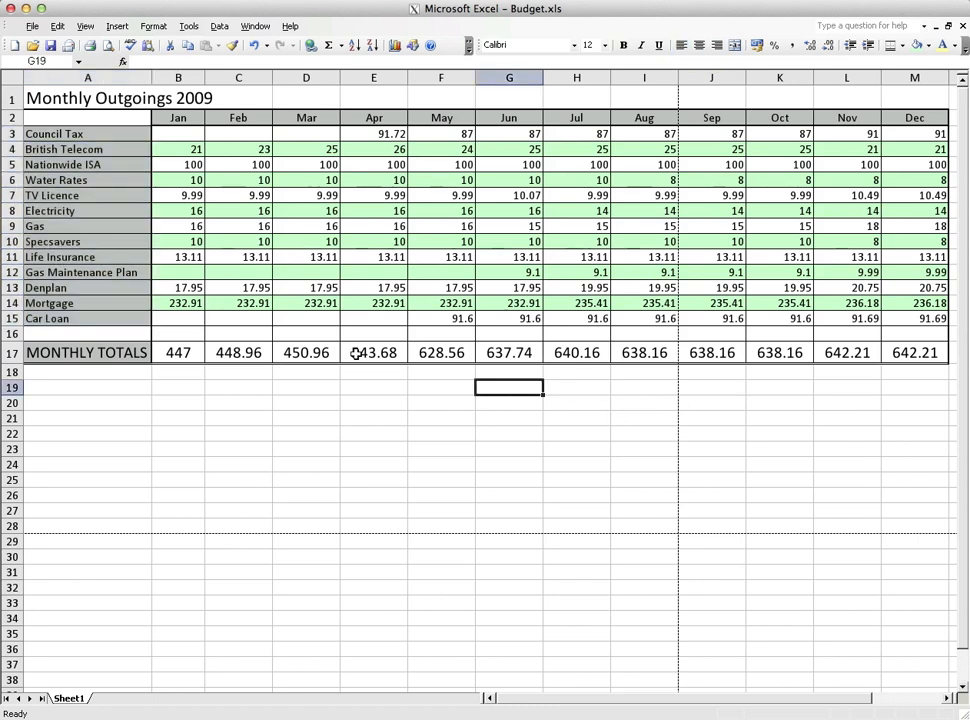
# Apply a thick box border around the monthly total figures in B17:M17
pyautogui.moveTo(176, 356); pyautogui.dragTo(896, 355)
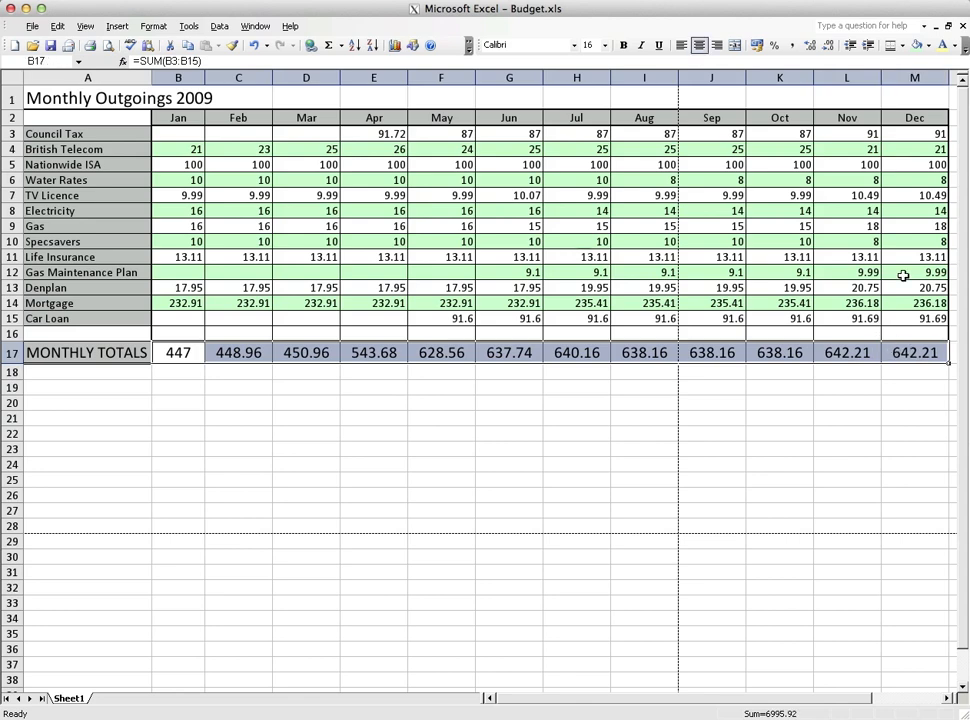
pyautogui.click(903, 46)
pyautogui.click(948, 106)
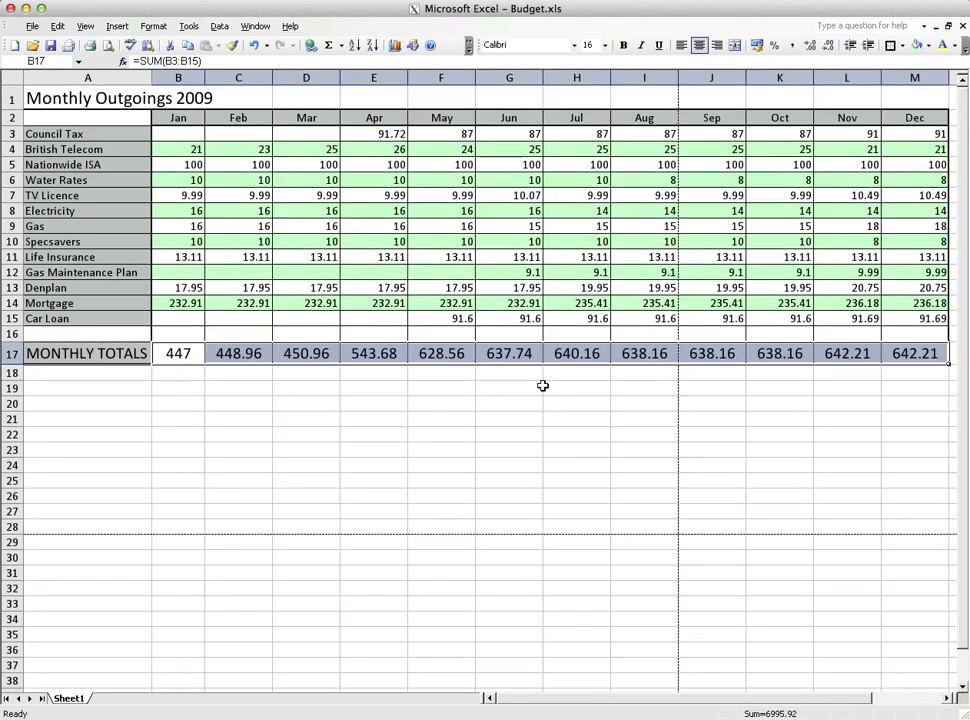
pyautogui.click(381, 420)
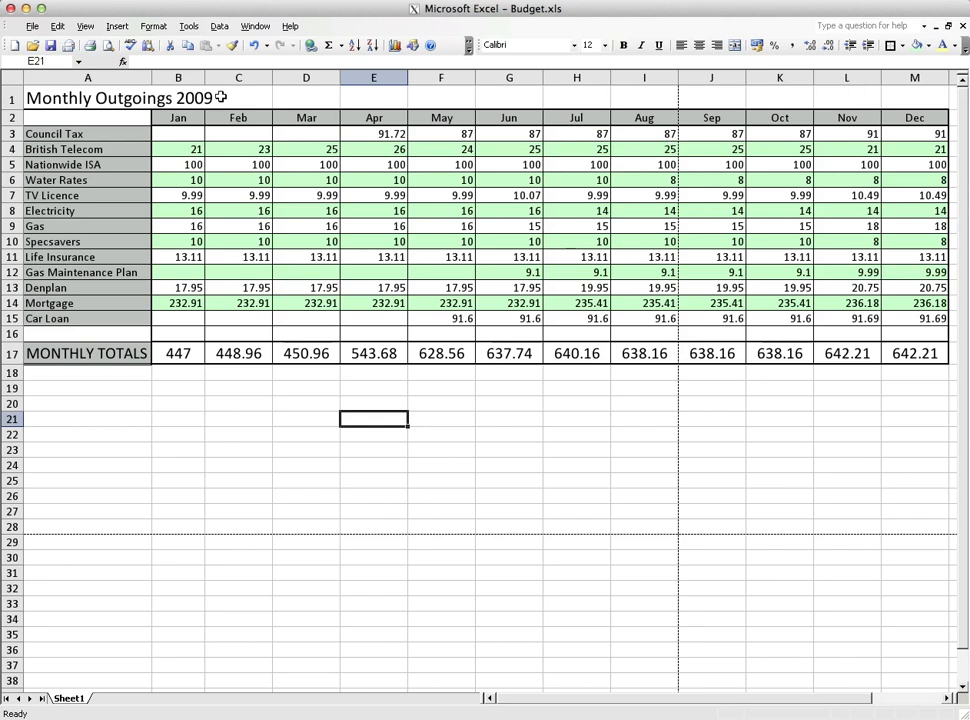
# Test how the title in A1 overflows its neighbours by entering g in B1, and delete that entry
pyautogui.click(35, 97)
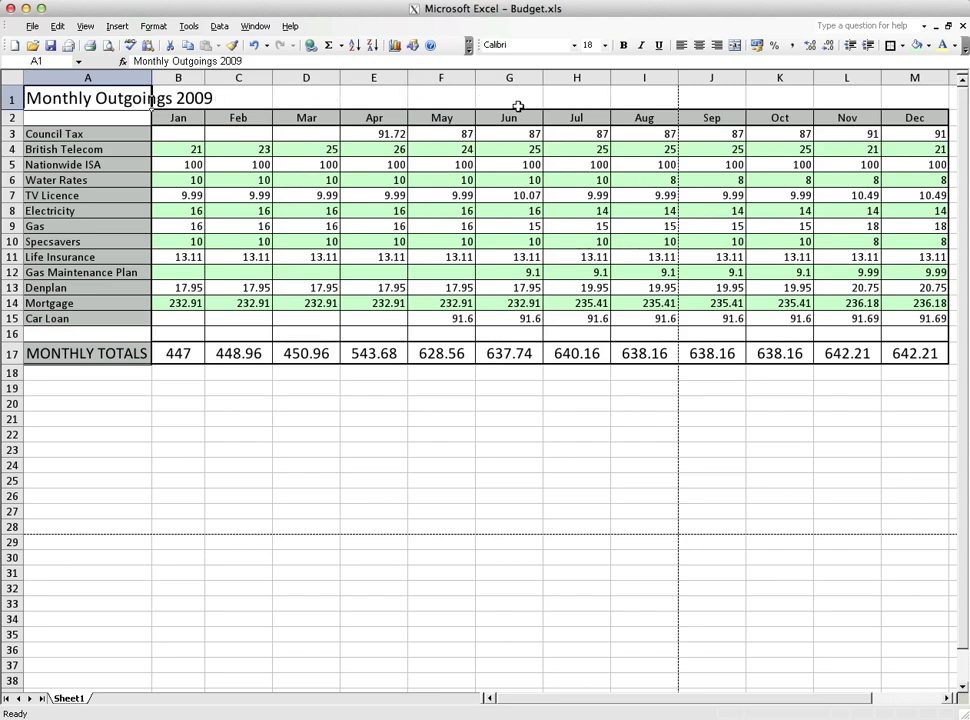
pyautogui.click(377, 100)
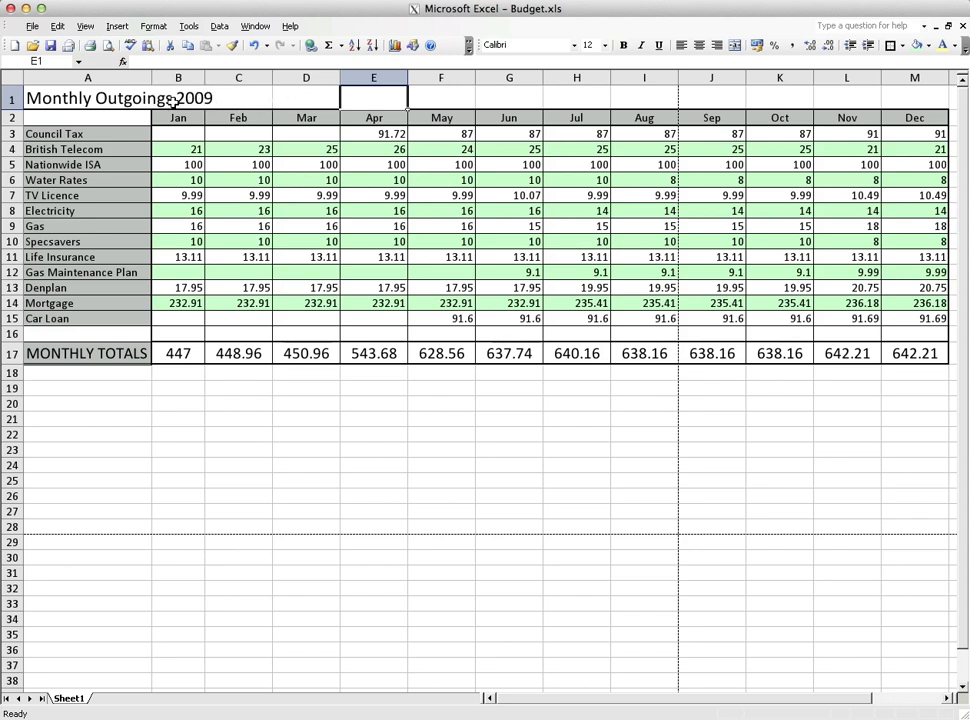
pyautogui.click(250, 95)
pyautogui.click(177, 97)
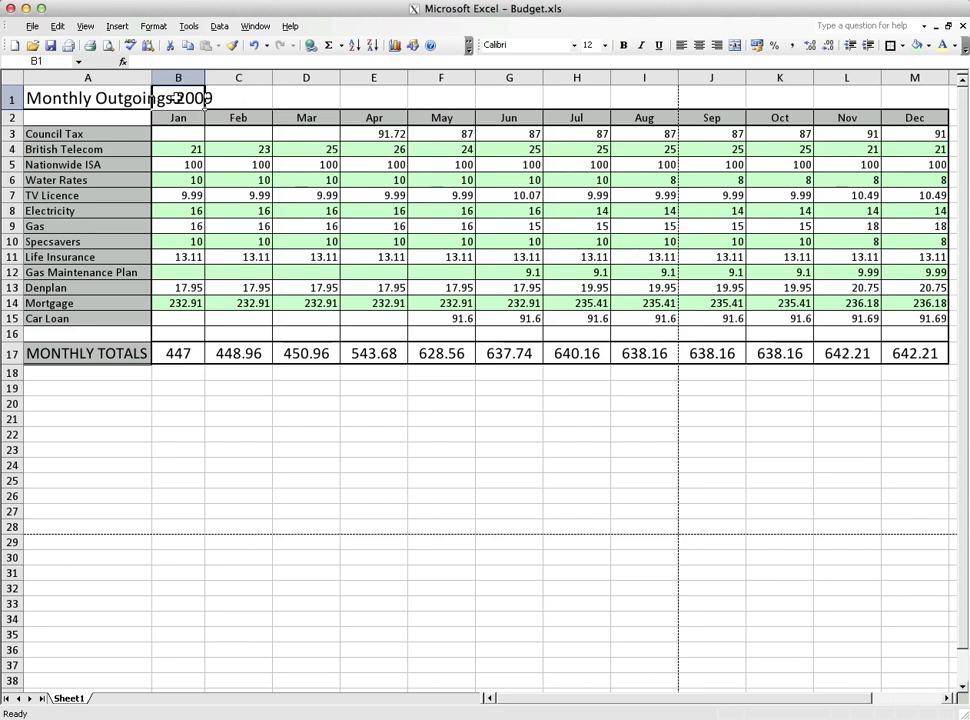
pyautogui.write('g')
pyautogui.press('Return')
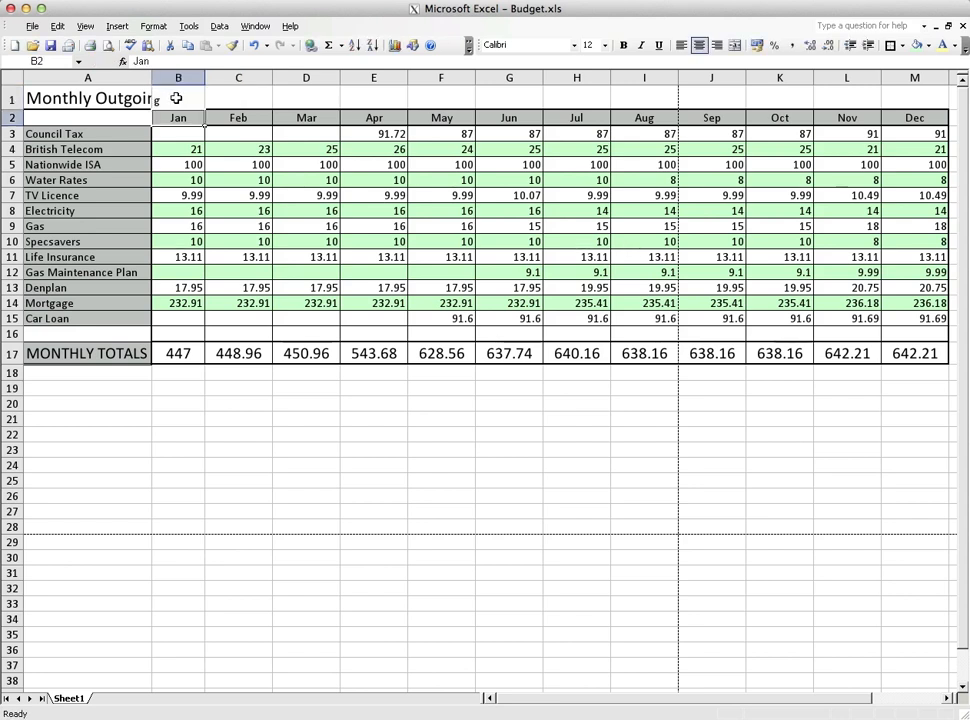
pyautogui.click(161, 97)
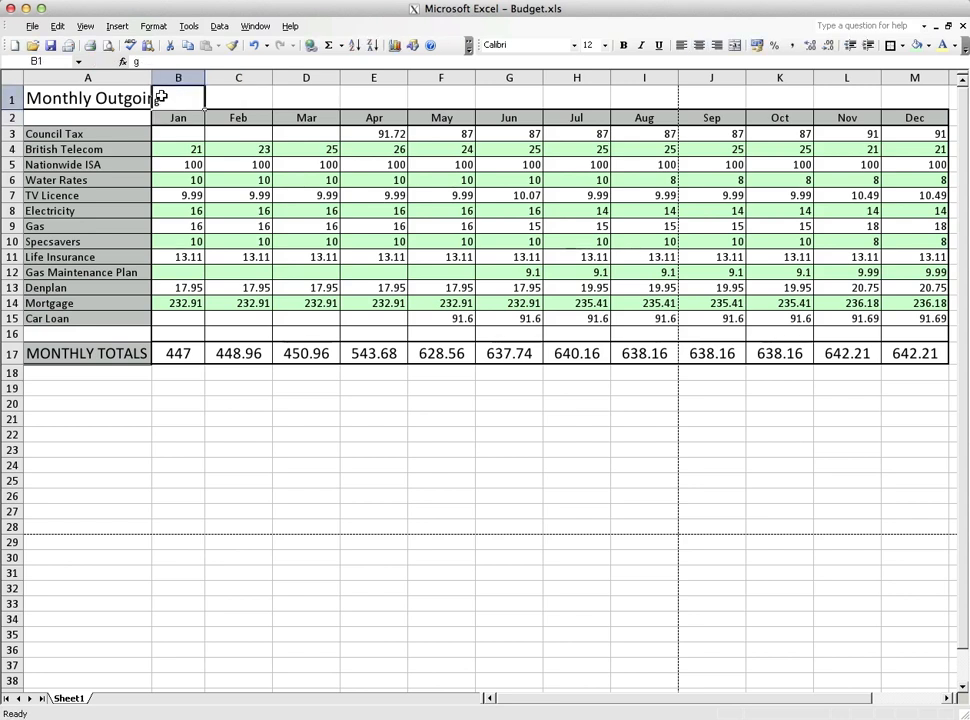
pyautogui.press('Delete')
pyautogui.click(251, 105)
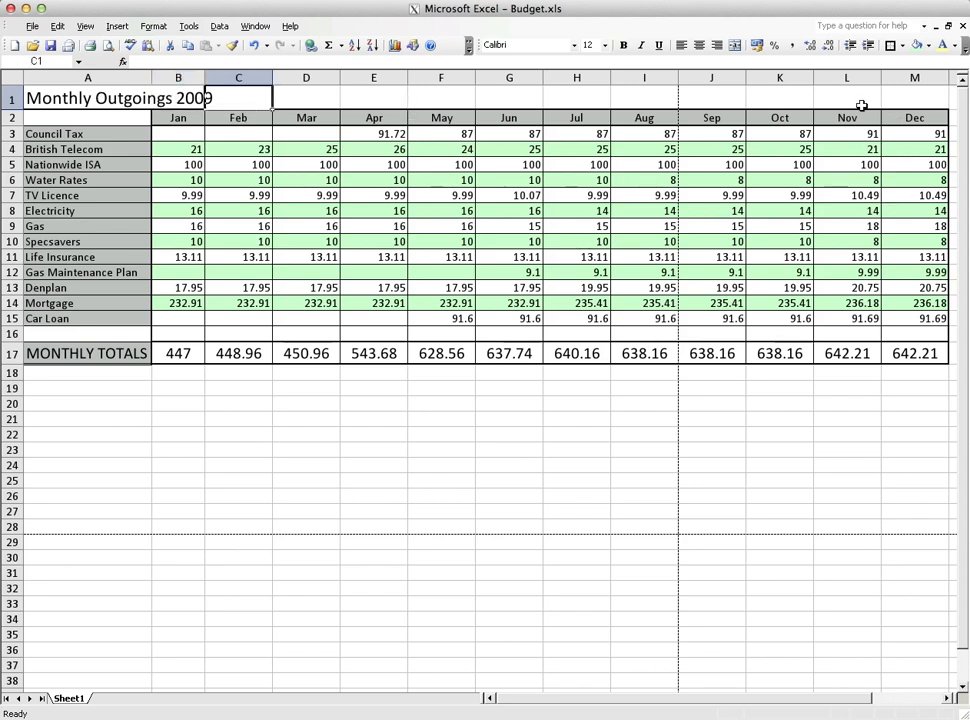
# Merge and centre the Monthly Outgoings 2009 title across A1:M1, accepting that only the upper-left data is kept
pyautogui.moveTo(905, 96); pyautogui.dragTo(70, 97)
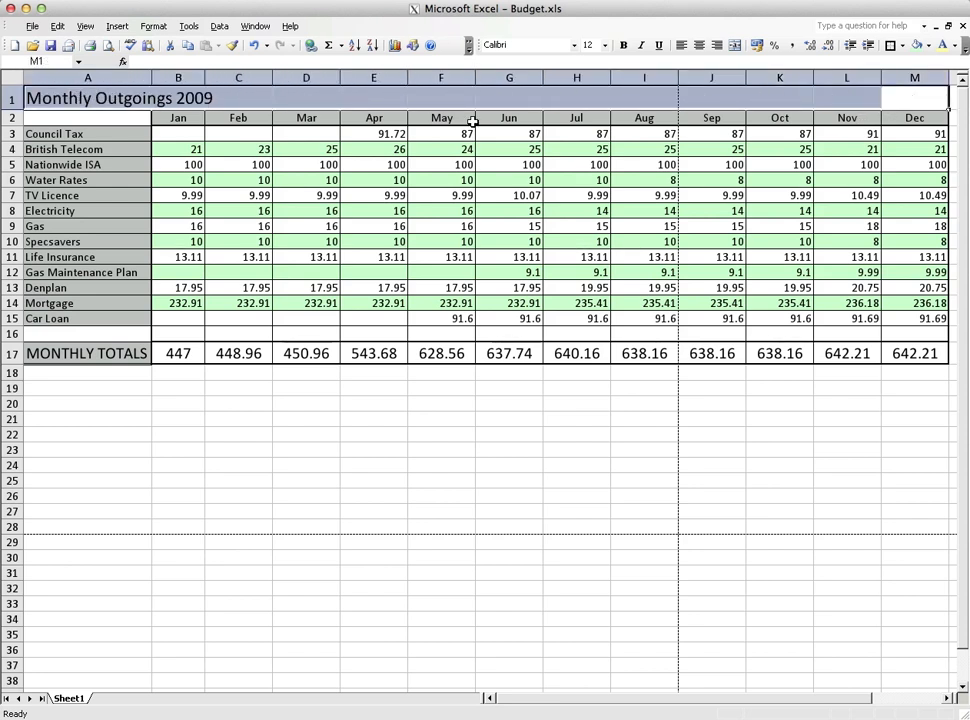
pyautogui.click(736, 46)
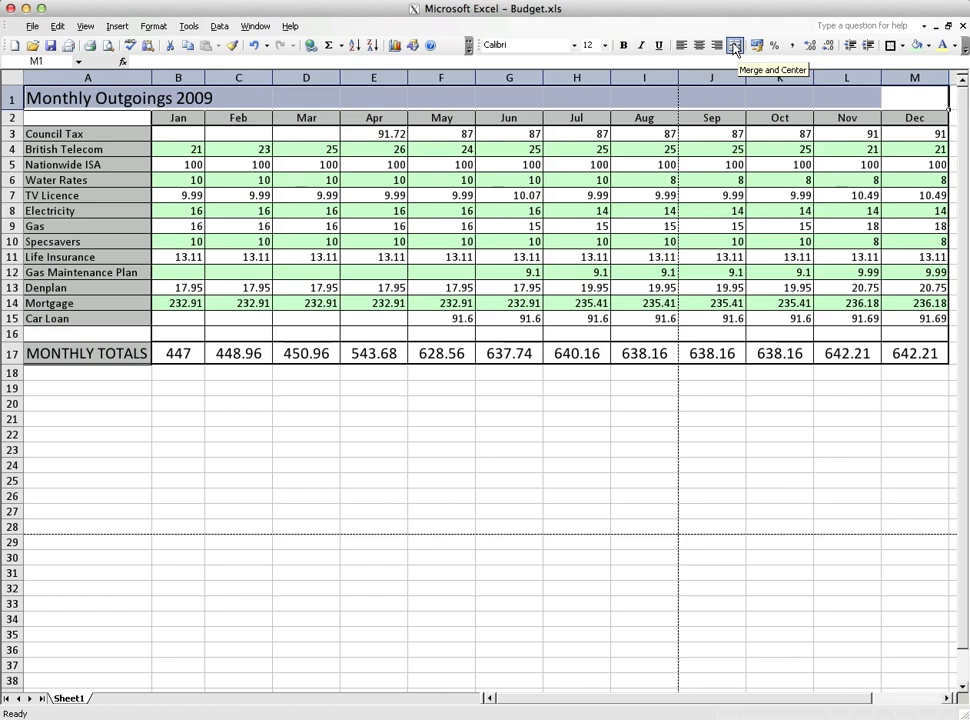
pyautogui.click(736, 46)
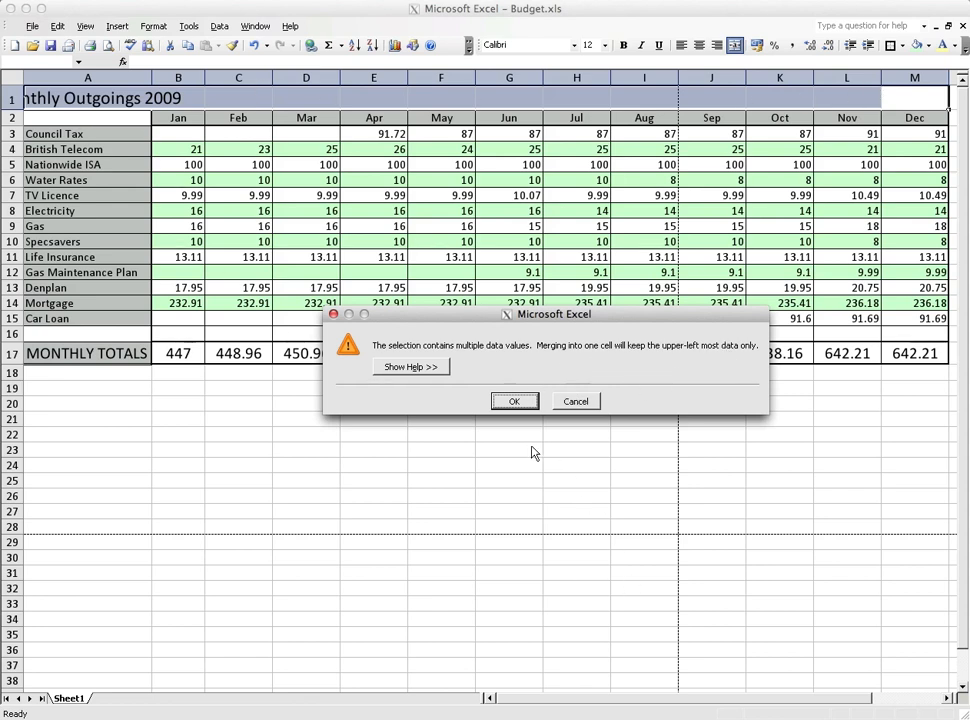
pyautogui.click(513, 401)
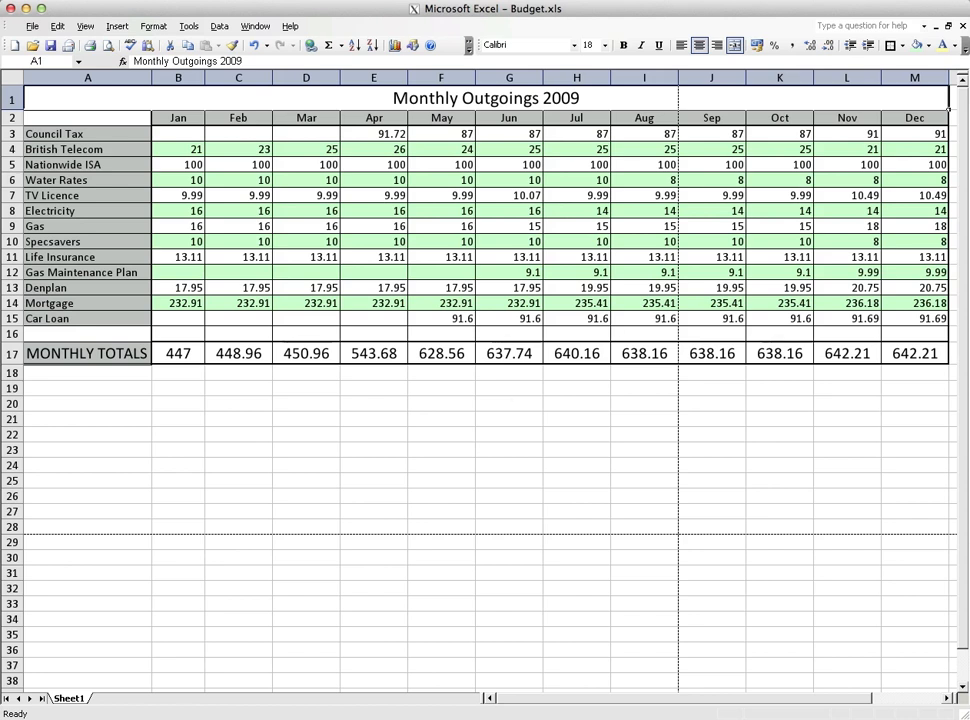
pyautogui.click(820, 1)
pyautogui.click(850, 2)
pyautogui.click(250, 418)
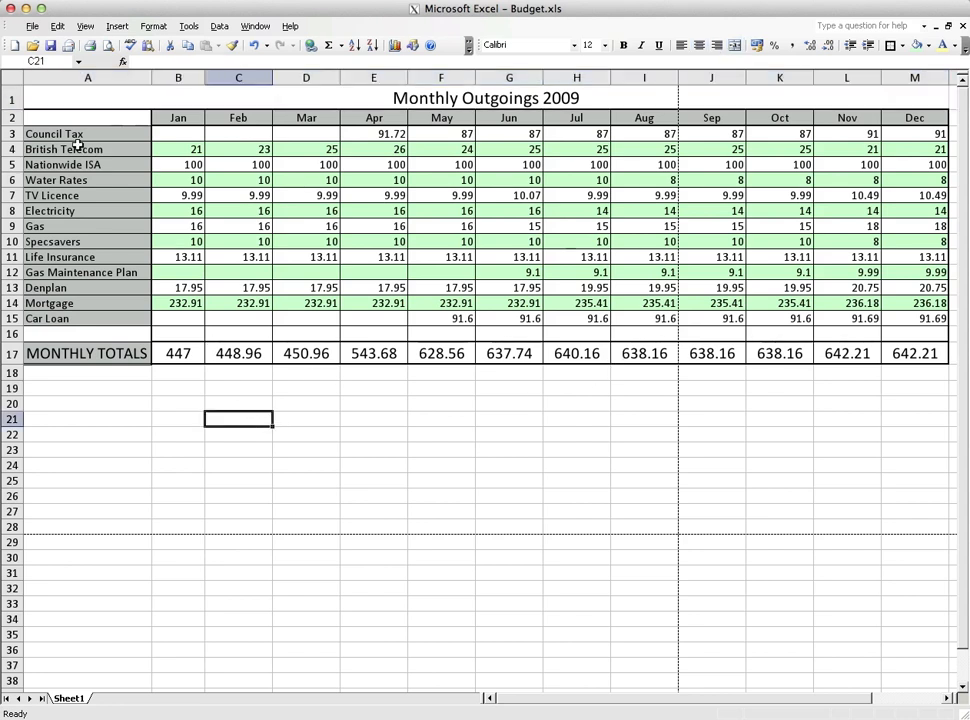
# Try clearing all contents and formats from the entire sheet, and undo the clearing
pyautogui.click(75, 78)
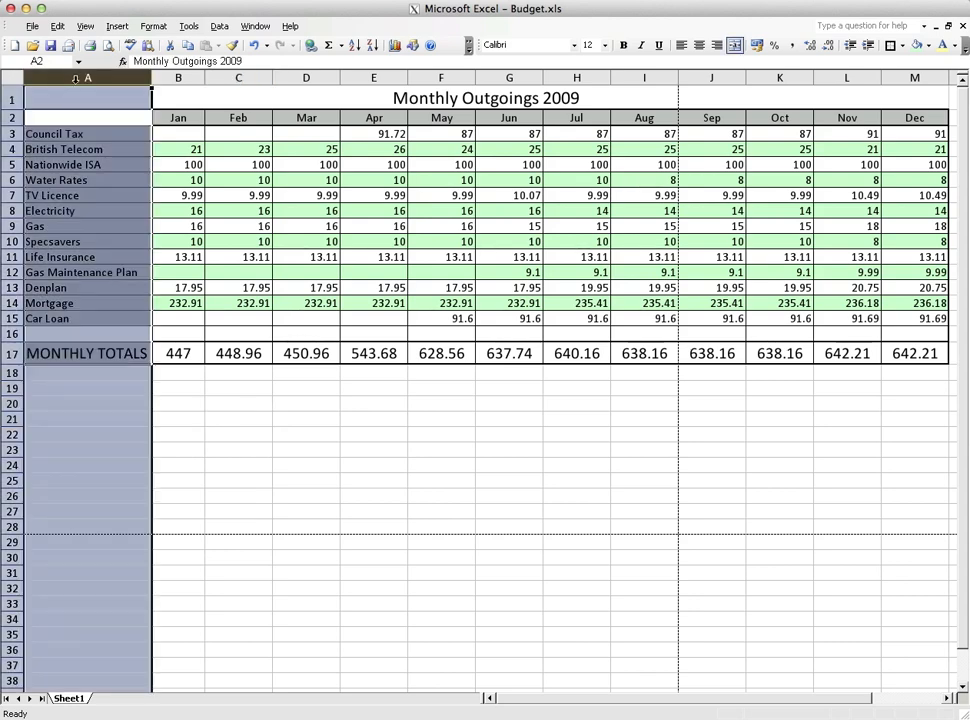
pyautogui.click(12, 86)
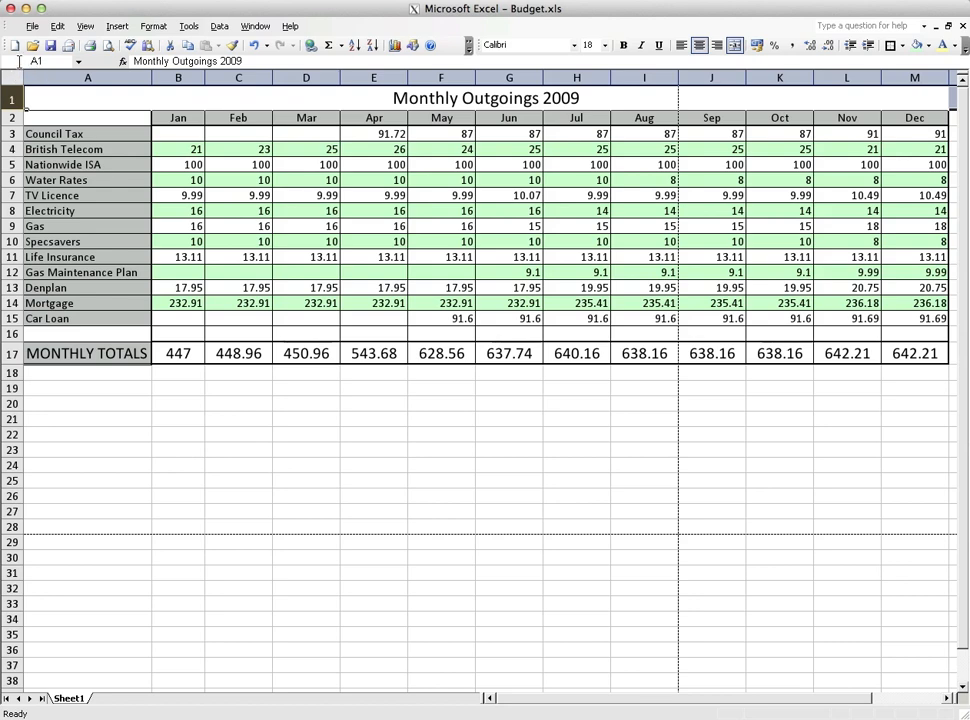
pyautogui.click(13, 76)
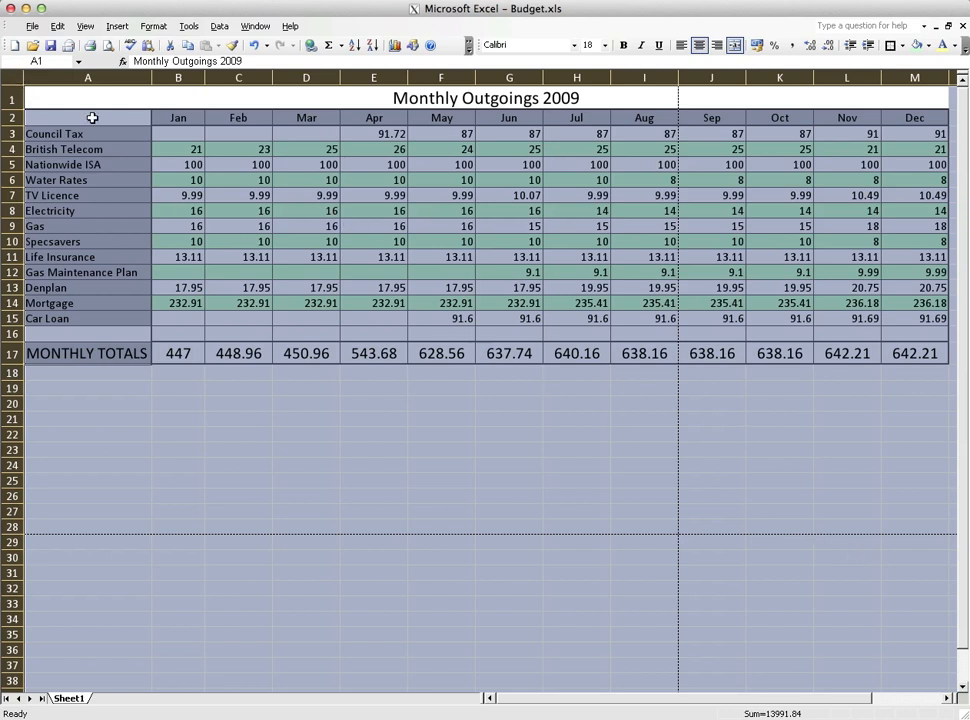
pyautogui.click(57, 28)
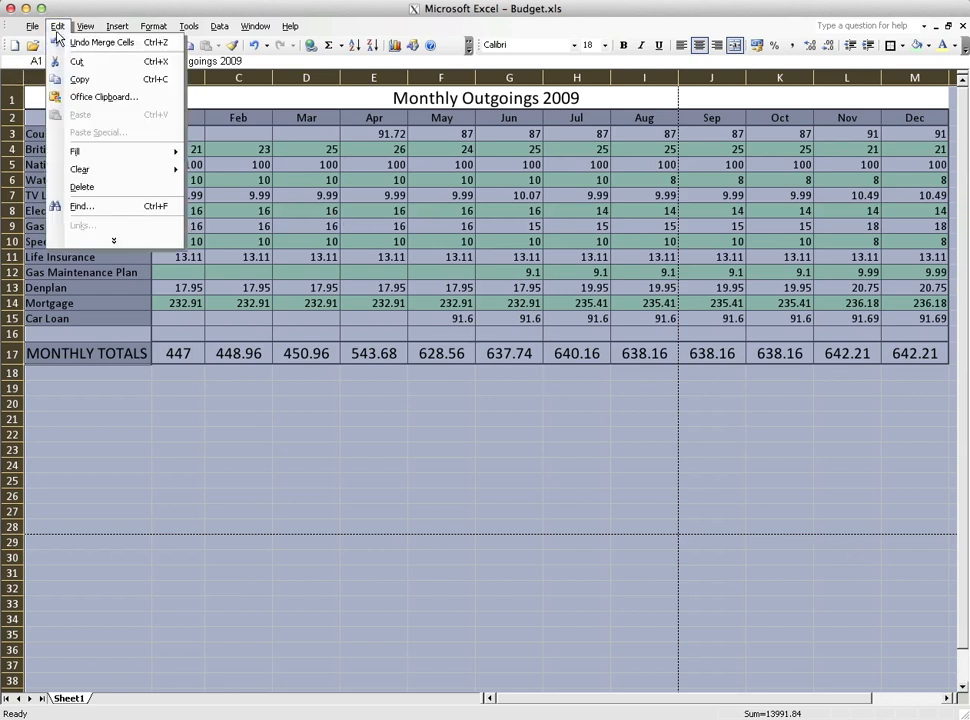
pyautogui.moveTo(141, 170)
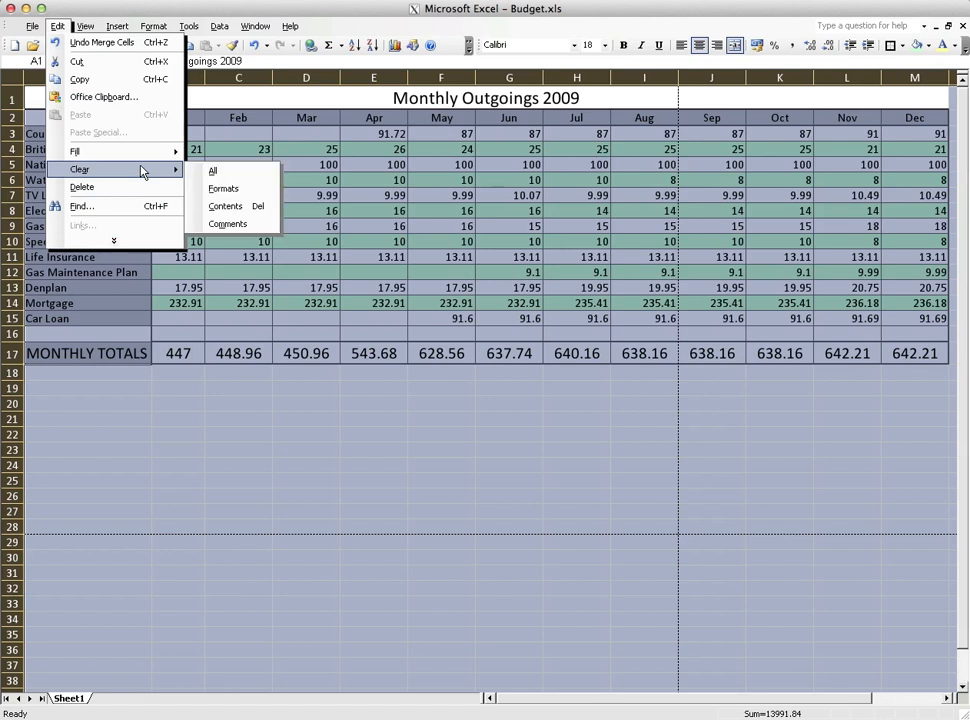
pyautogui.click(271, 174)
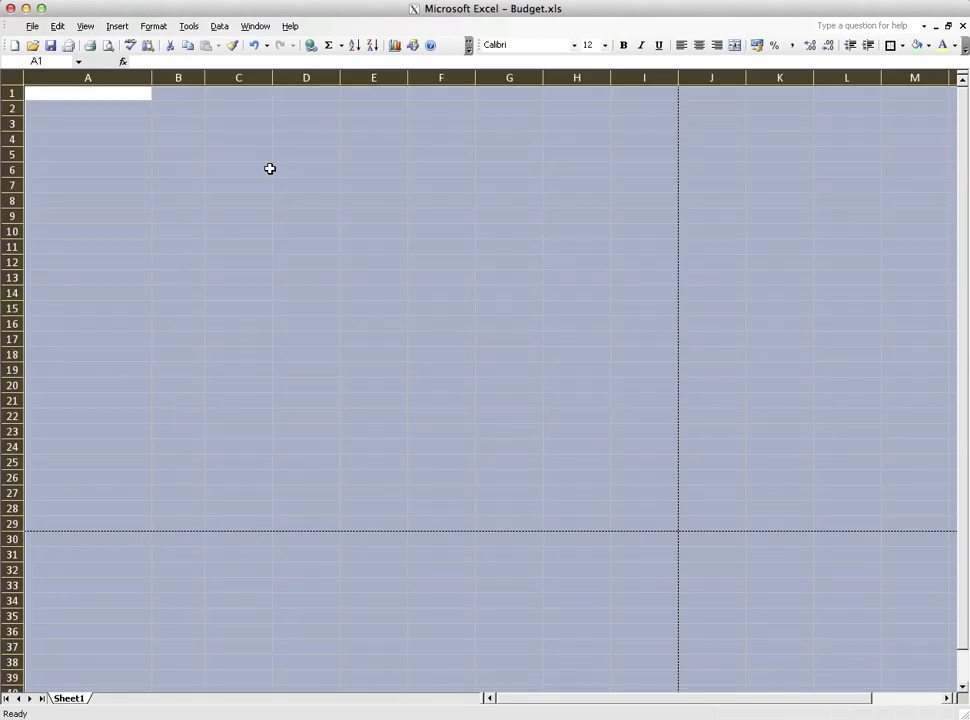
pyautogui.click(270, 170)
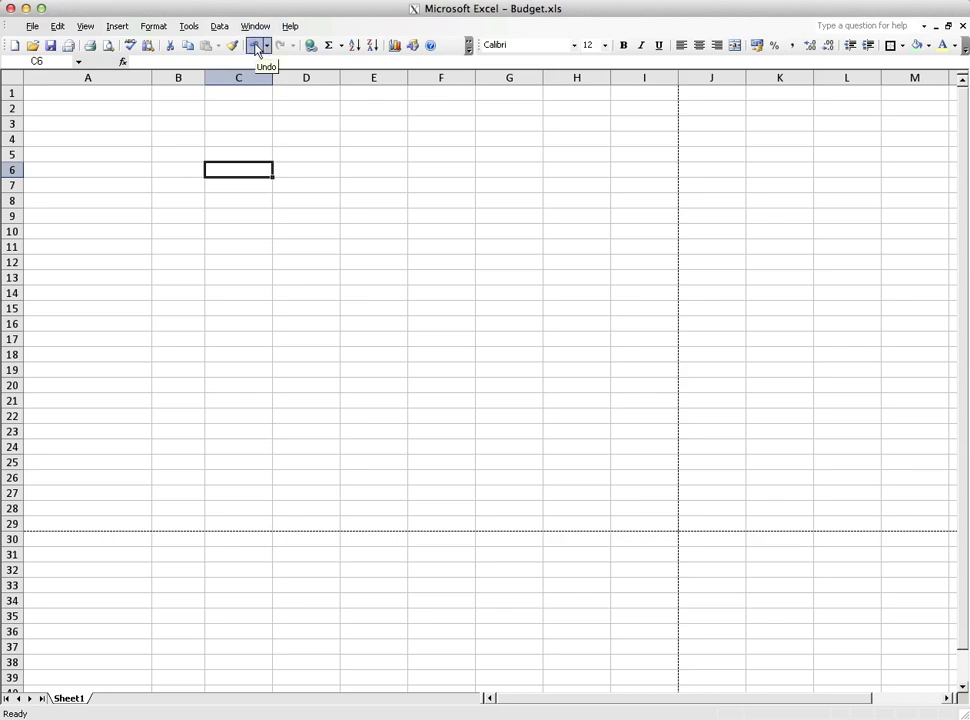
pyautogui.click(256, 46)
pyautogui.click(238, 195)
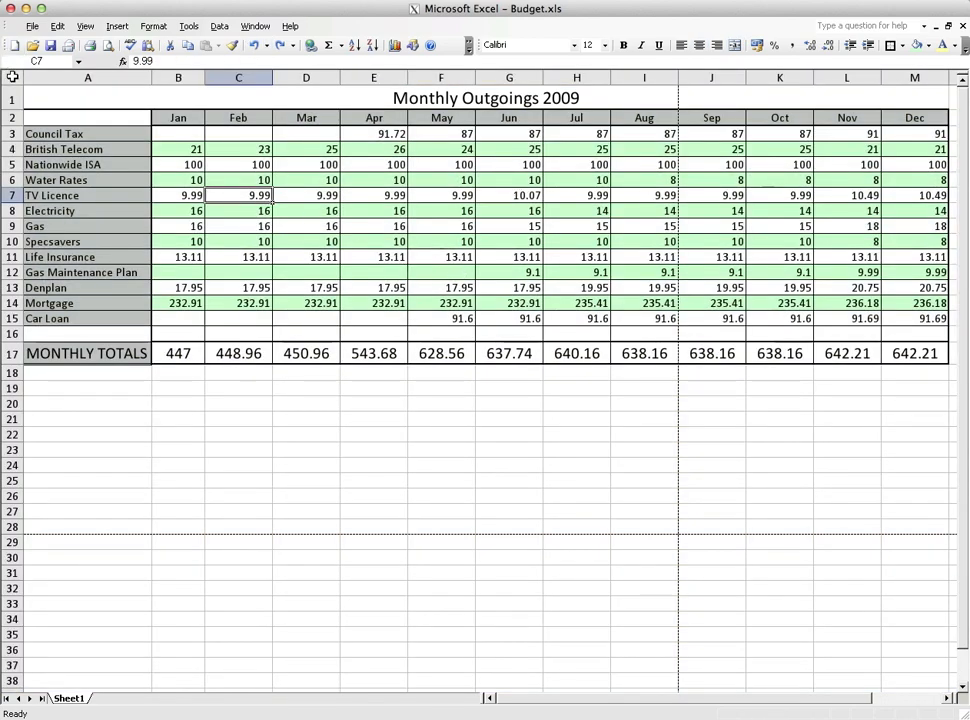
# Try clearing only the formats from the entire sheet, and undo the change
pyautogui.click(10, 77)
pyautogui.click(57, 26)
pyautogui.moveTo(145, 178)
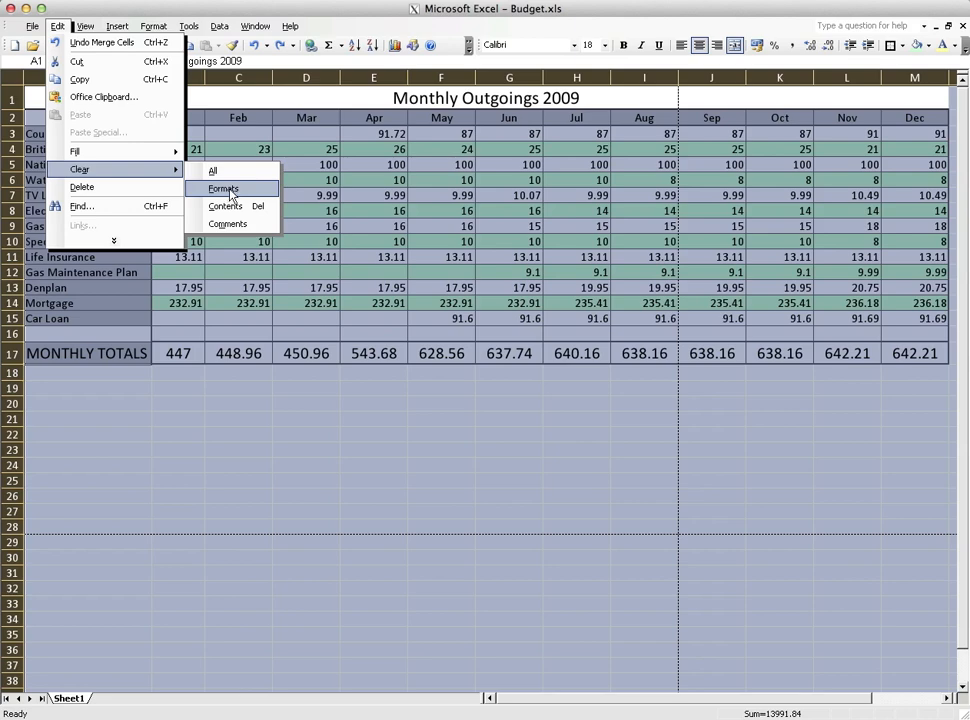
pyautogui.click(226, 189)
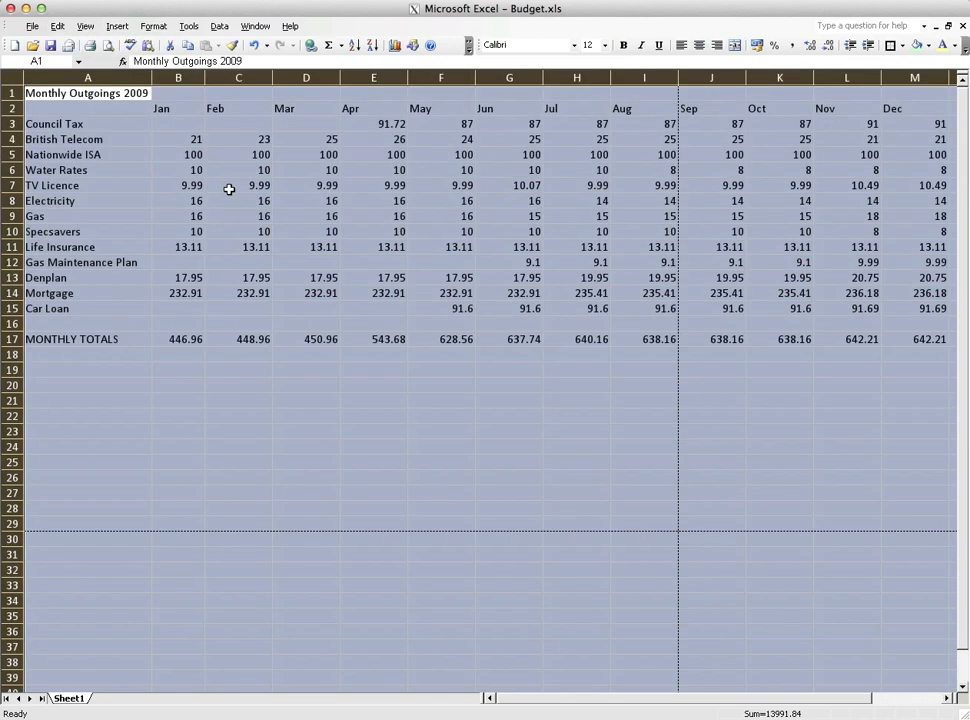
pyautogui.click(320, 366)
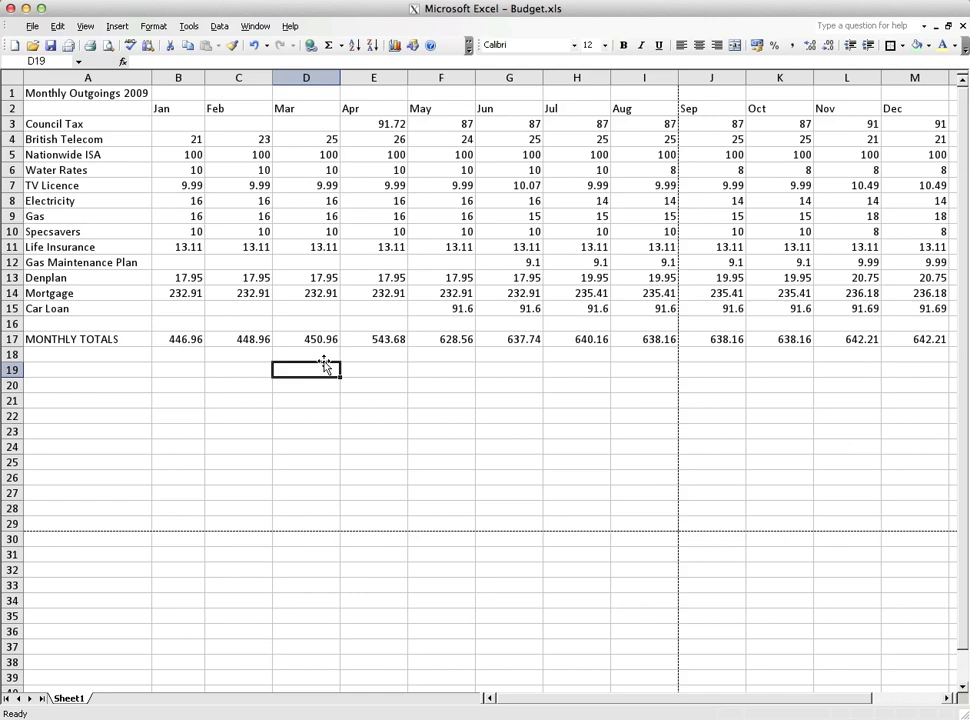
pyautogui.click(254, 50)
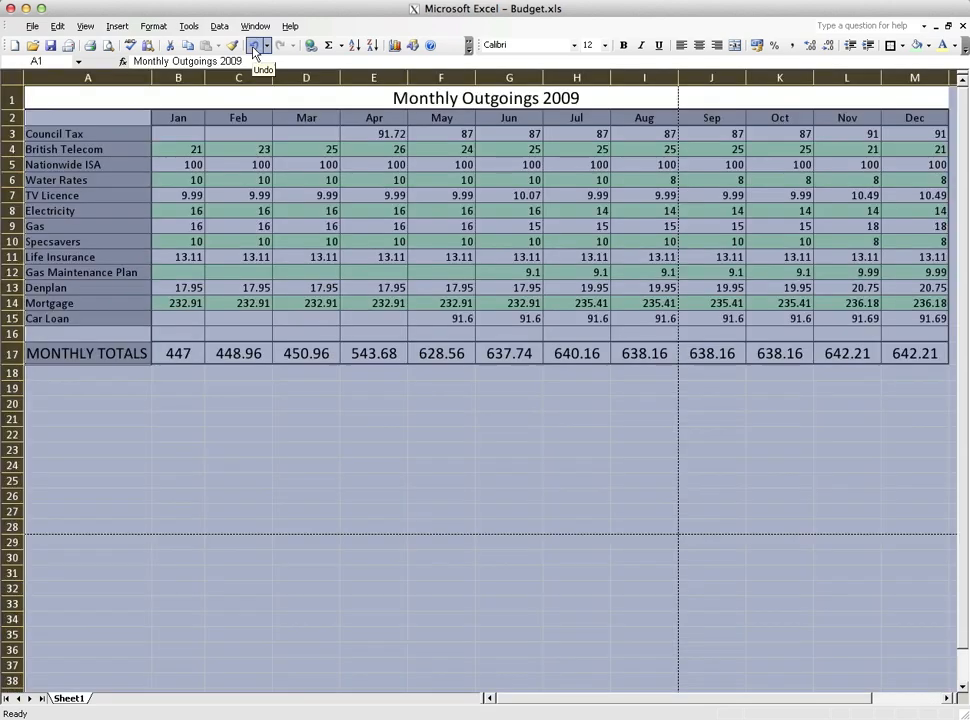
pyautogui.click(318, 211)
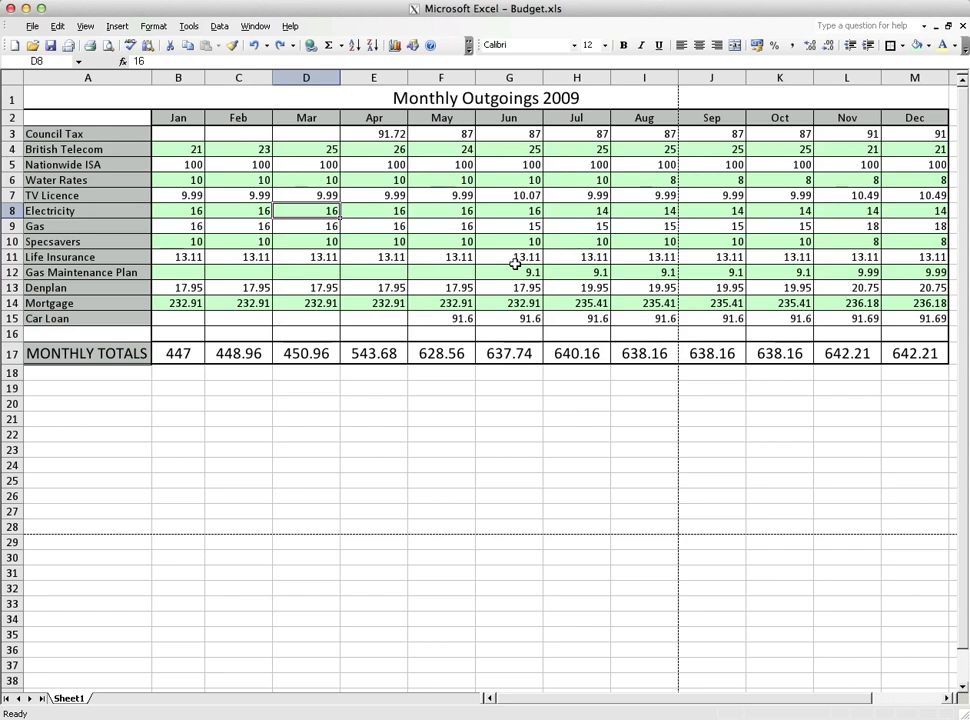
# Redo the format clearing to compare the plain sheet, and undo it again
pyautogui.click(280, 48)
pyautogui.click(312, 139)
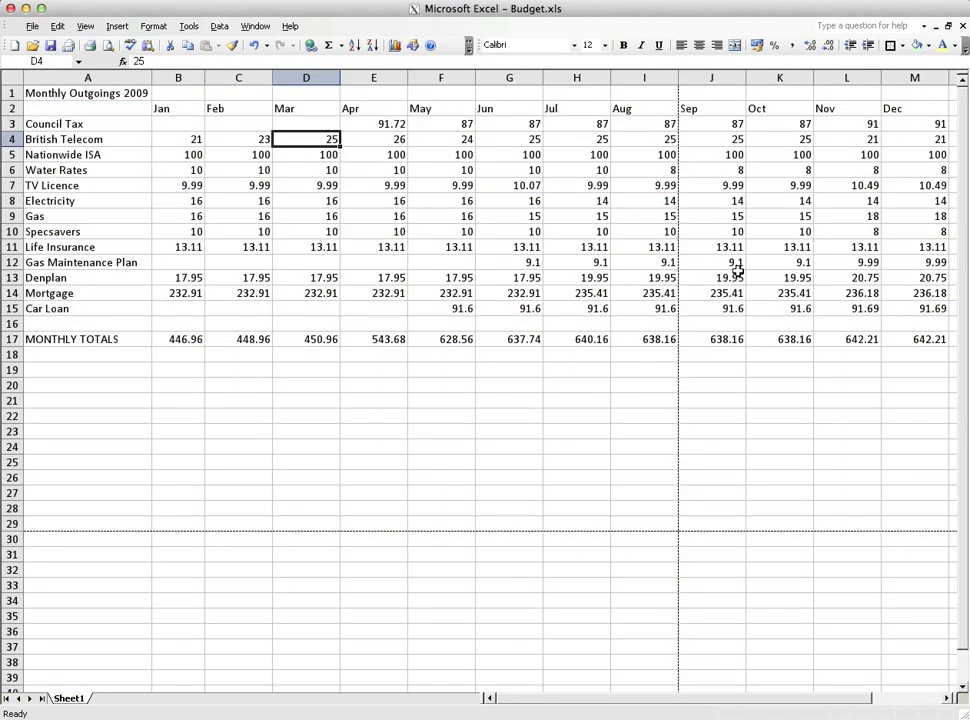
pyautogui.click(256, 47)
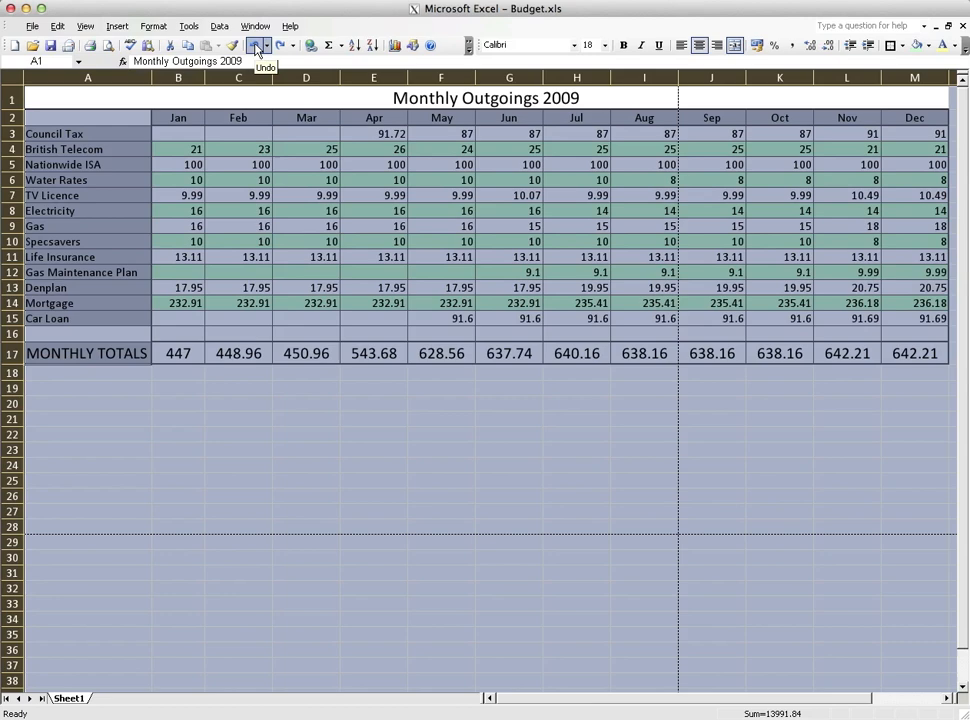
pyautogui.click(506, 332)
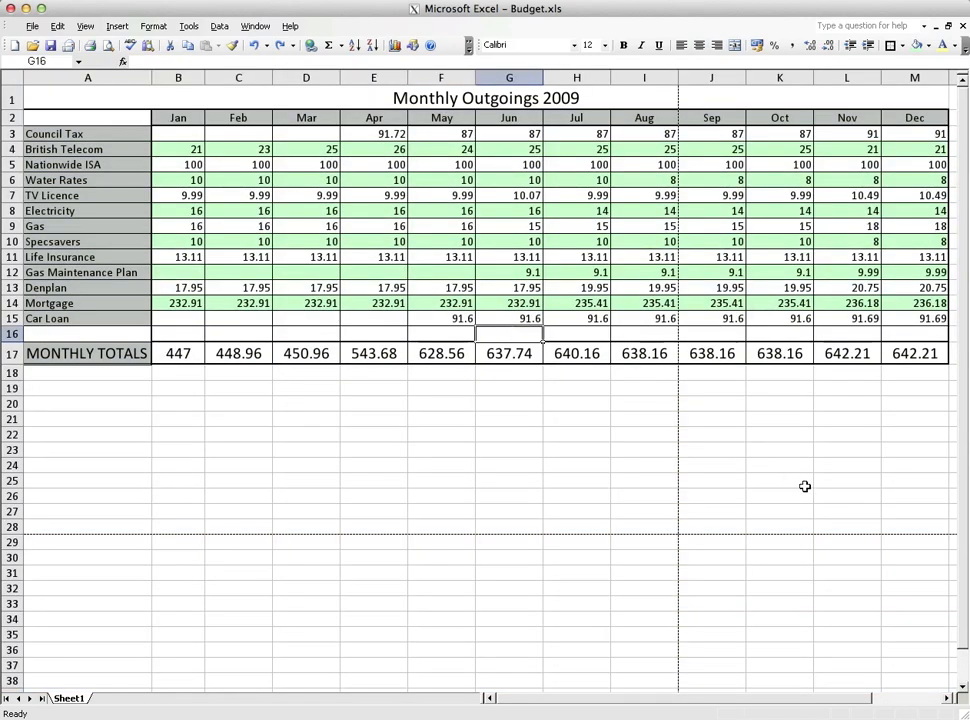